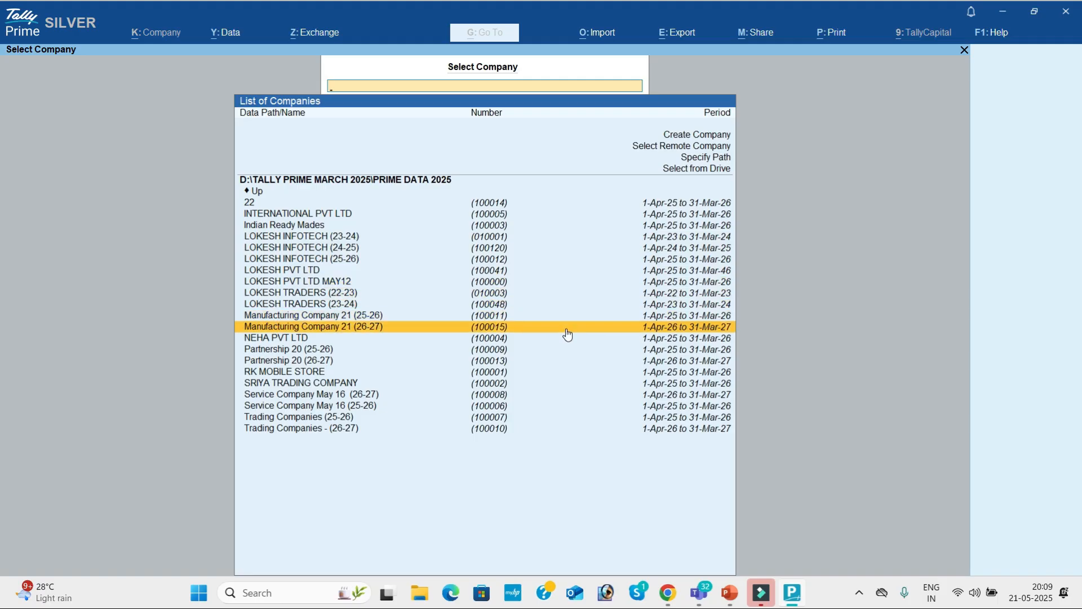
Choose Create Company above the existing company list in Select Company.
key("Down")
key("Down")
key("Down")
key("Down")
key("Down")
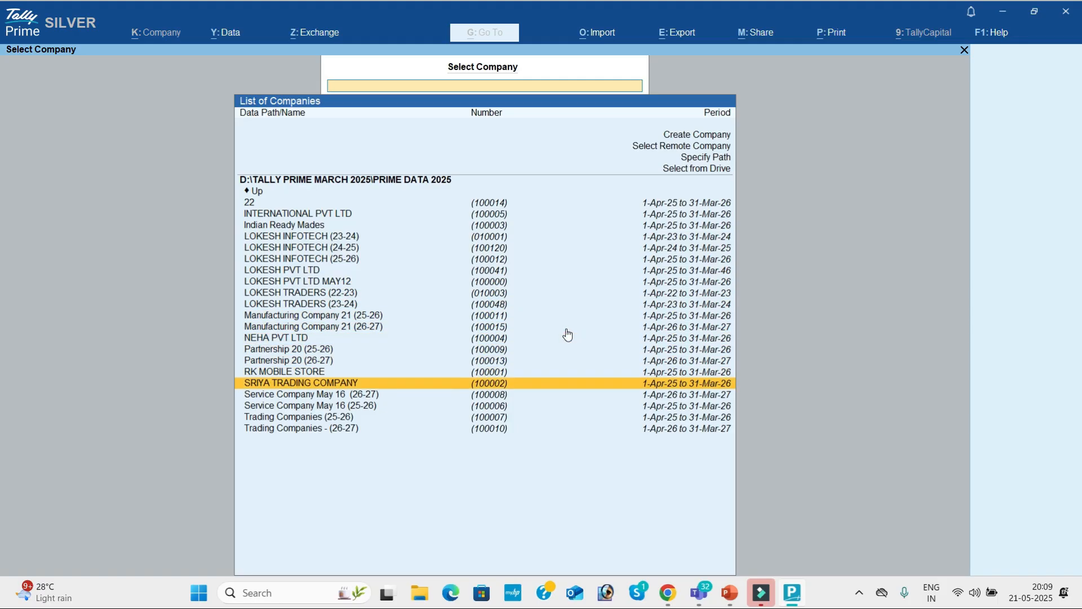
key("alt+Tab")
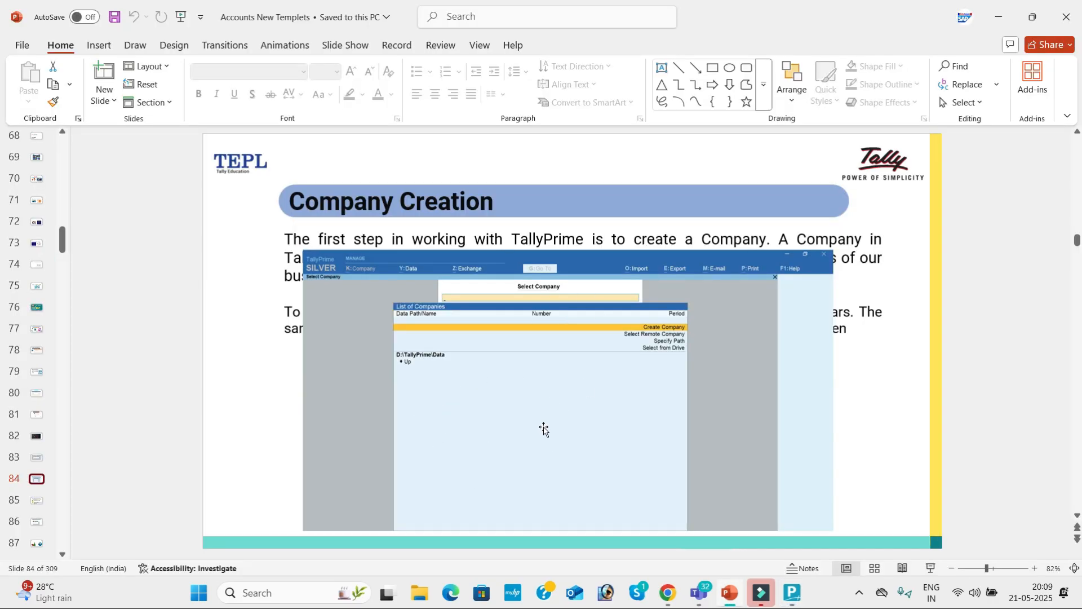
key("alt+Tab")
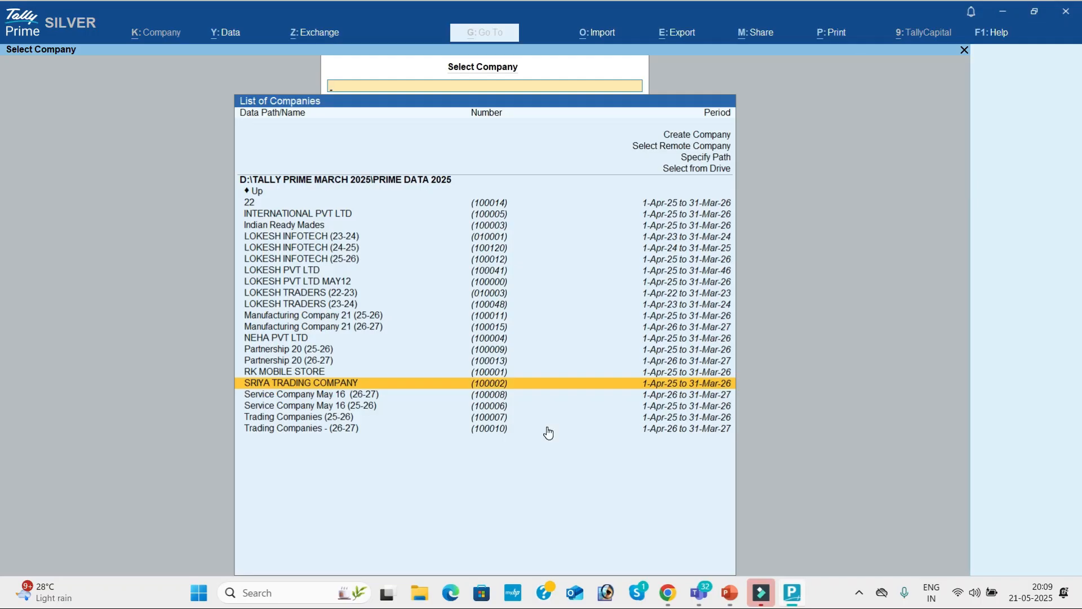
key("Up")
key("Up")
key("Up")
key("Up")
key("Up")
key("Up")
key("Up")
key("Up")
key("Up")
key("Up")
key("Up")
key("Up")
key("Up")
key("Up")
key("Up")
key("Up")
key("Up")
key("Up")
key("Up")
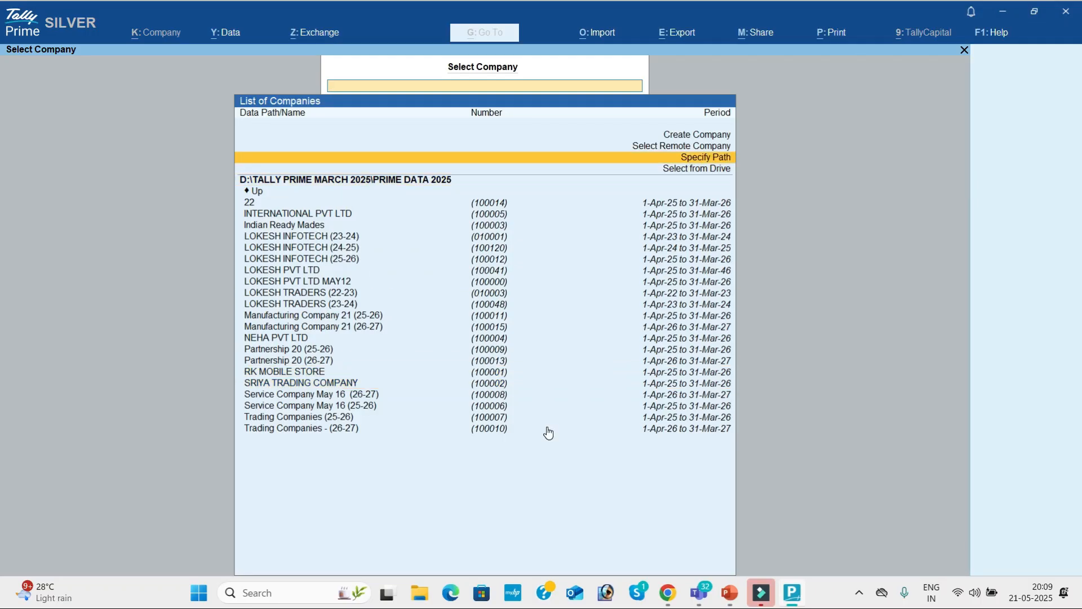
key("Up")
key("Up")
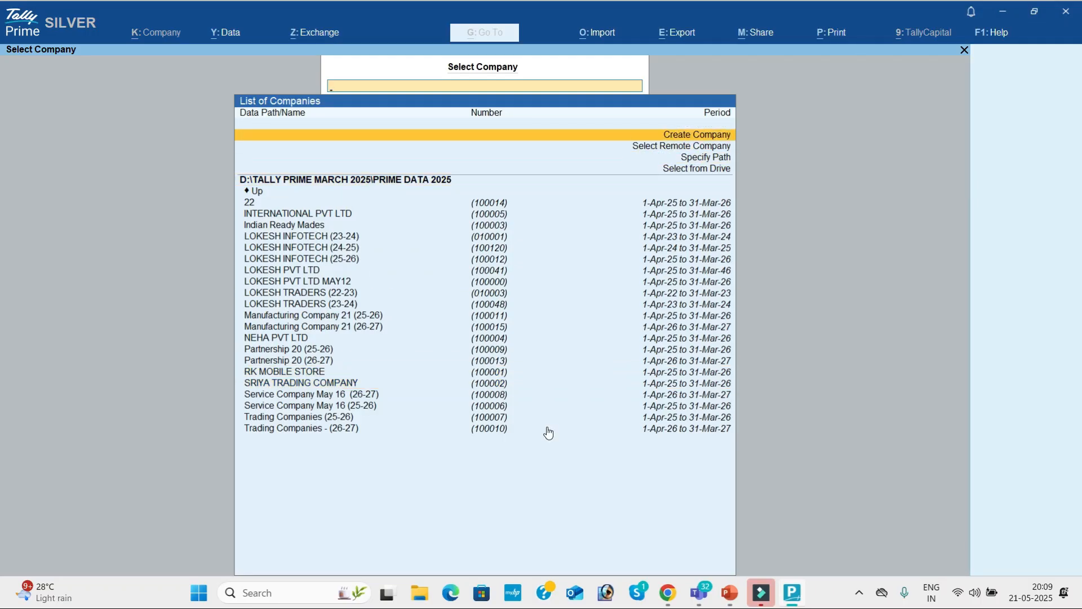
key("Return")
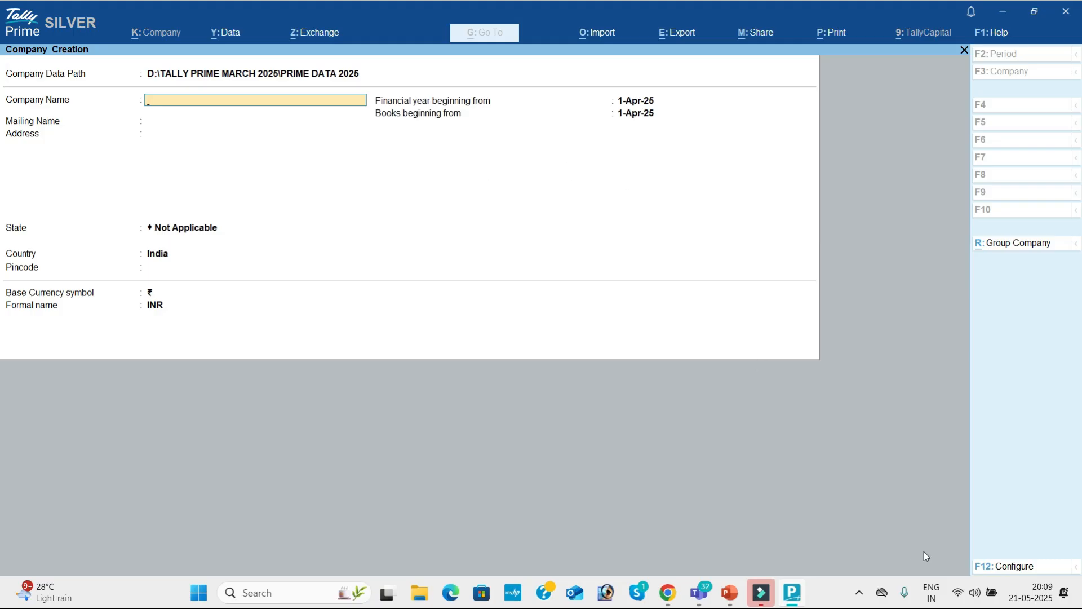
In F12 Configure, set contact details, TallyVault, user access control and additional base currency to Yes.
left_click(1011, 570)
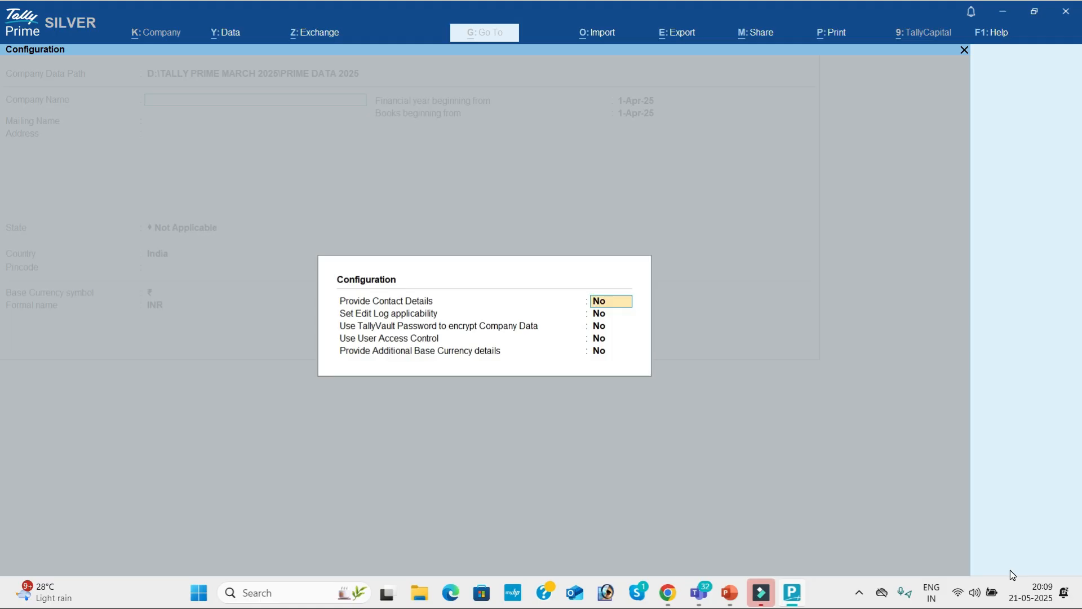
type("y")
key("Return")
key("Return")
type("y")
key("Return")
type("y")
key("Return")
type("y")
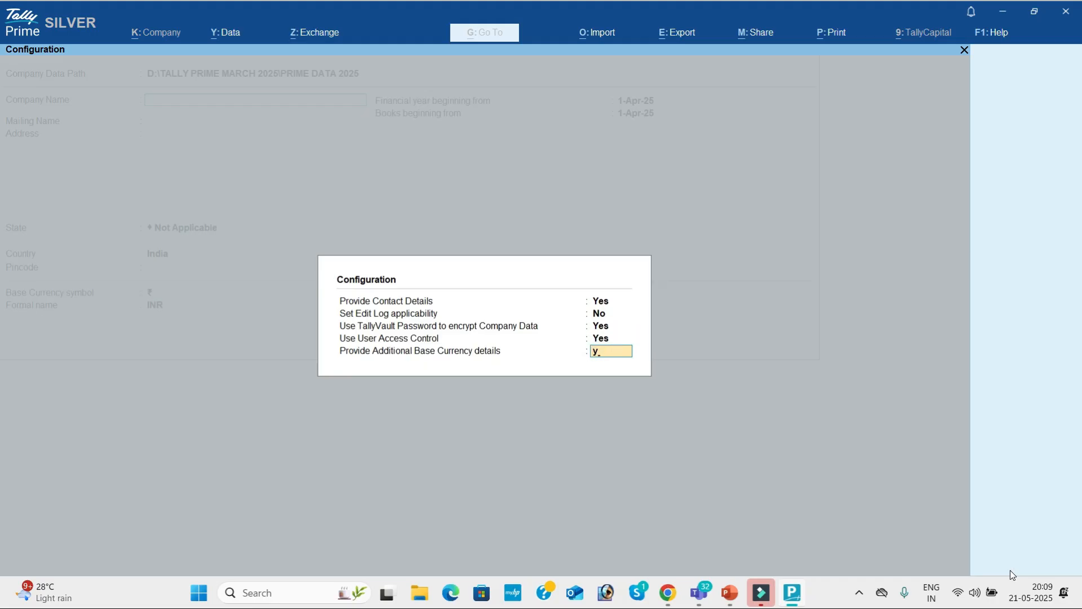
key("Return")
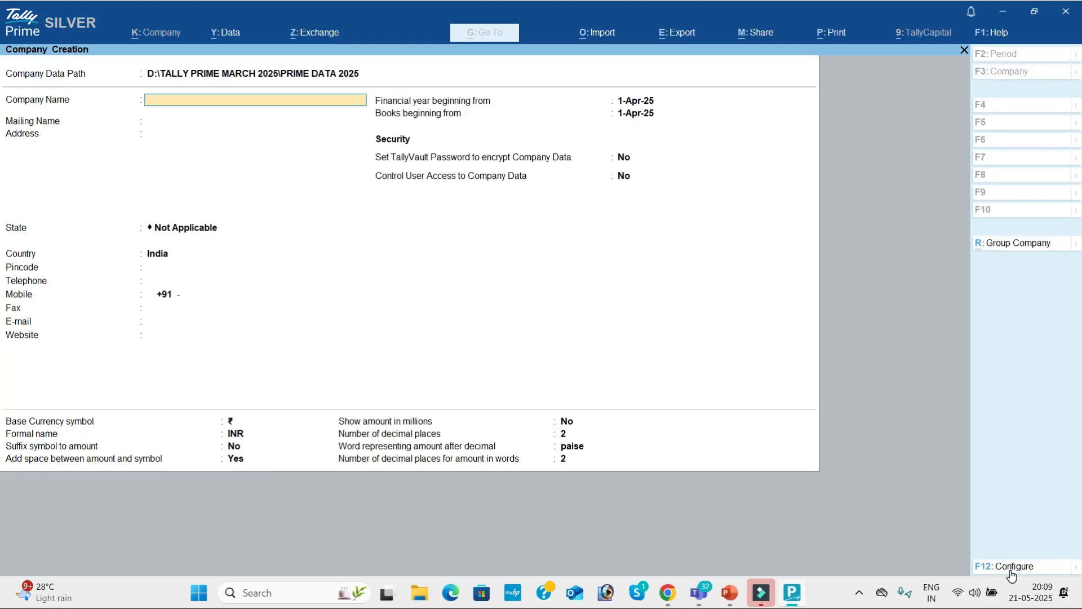
Open 30 - DAYS MATERIAL 1.pdf from D: > TALLY DATA > Updated Material Tally.
left_click(420, 593)
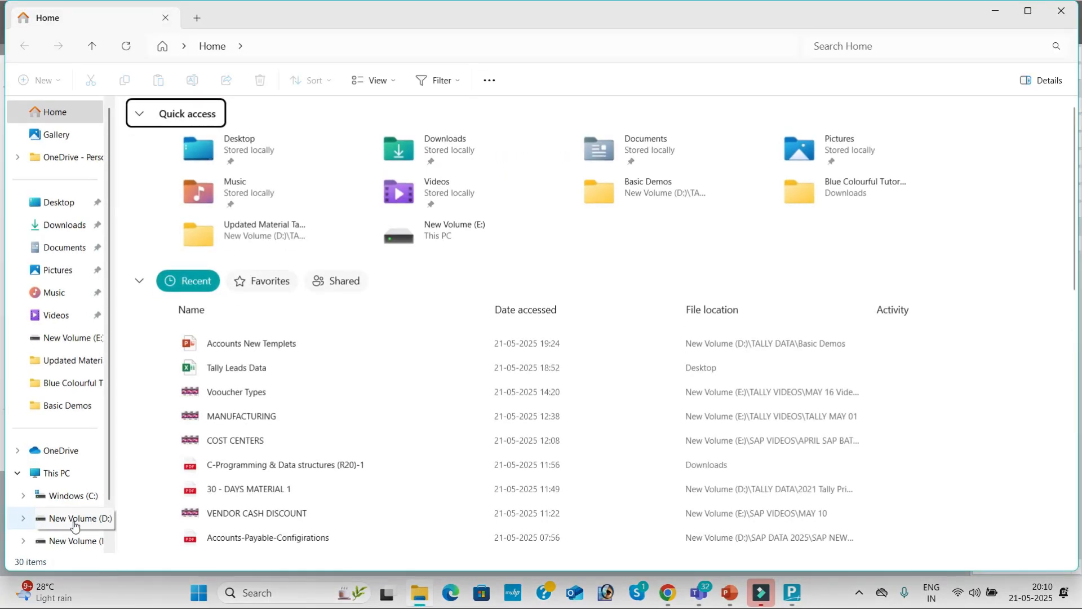
left_click(74, 525)
double_click(412, 248)
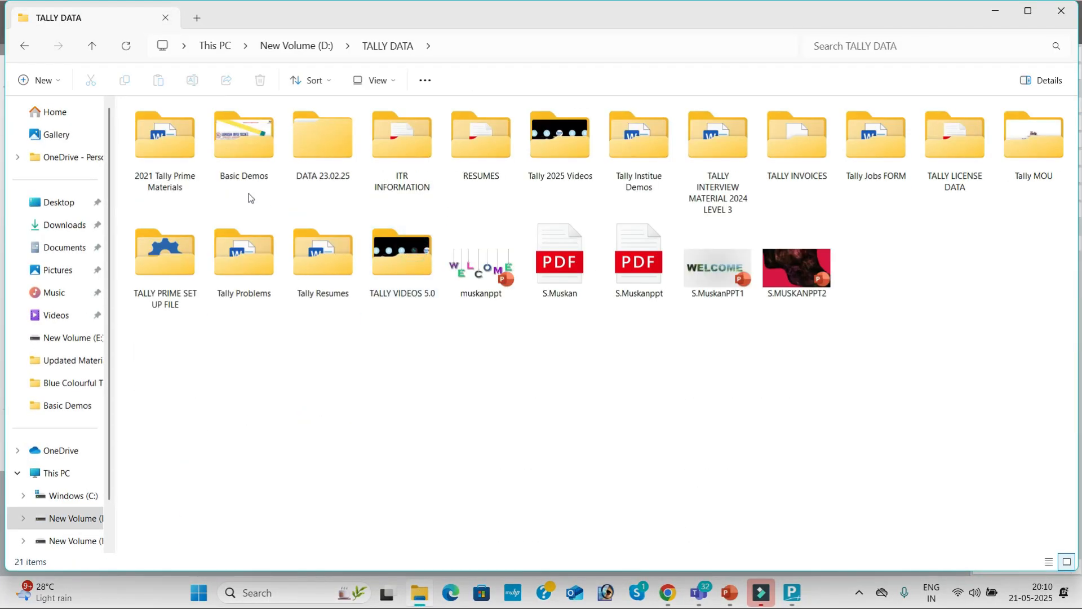
double_click(178, 177)
double_click(175, 150)
double_click(175, 149)
double_click(174, 150)
double_click(174, 150)
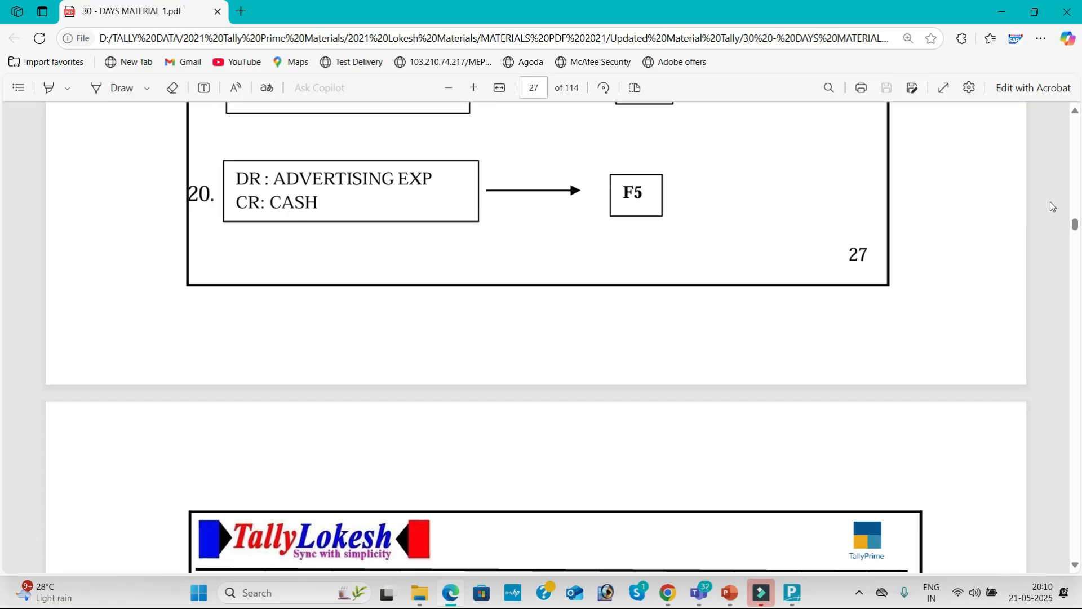
Scroll the PDF up to page 32, NEHA PVT LTD Problem-1.
left_click_drag(1075, 225, 1077, 272)
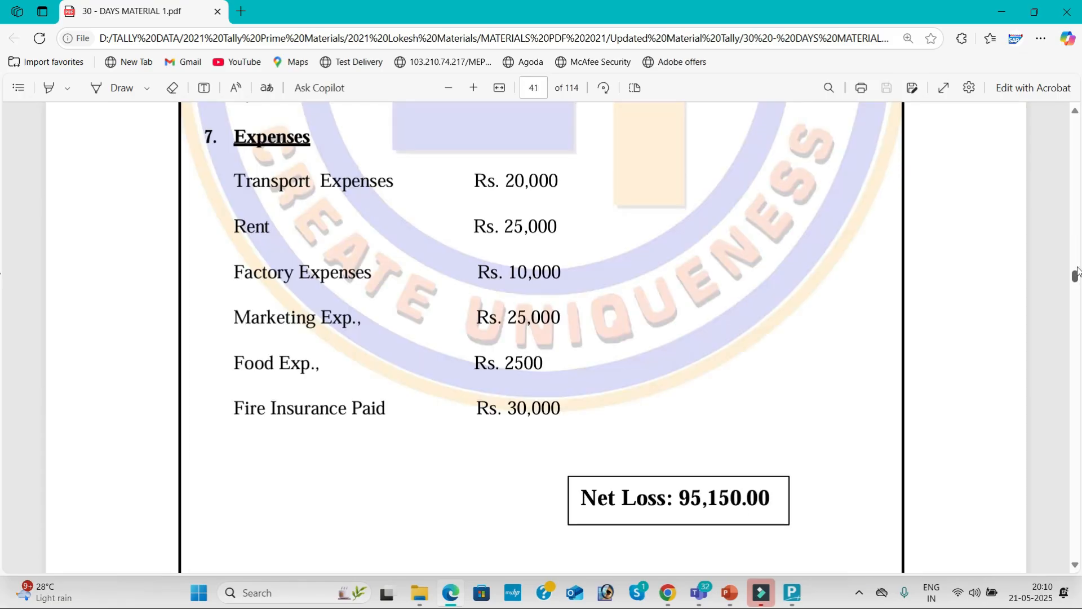
left_click(1078, 249)
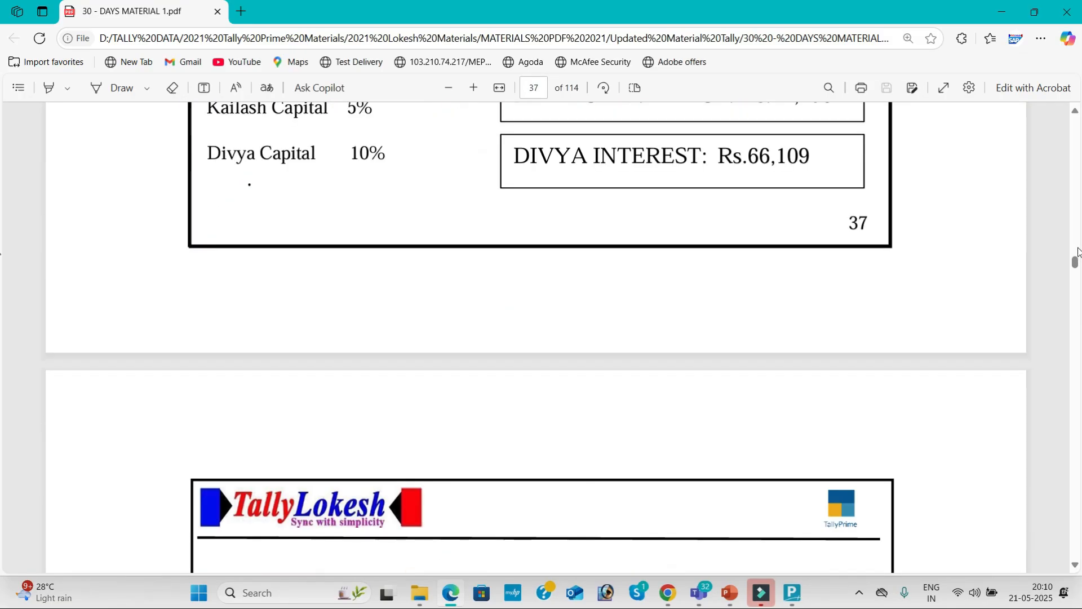
left_click(1079, 249)
left_click(1078, 249)
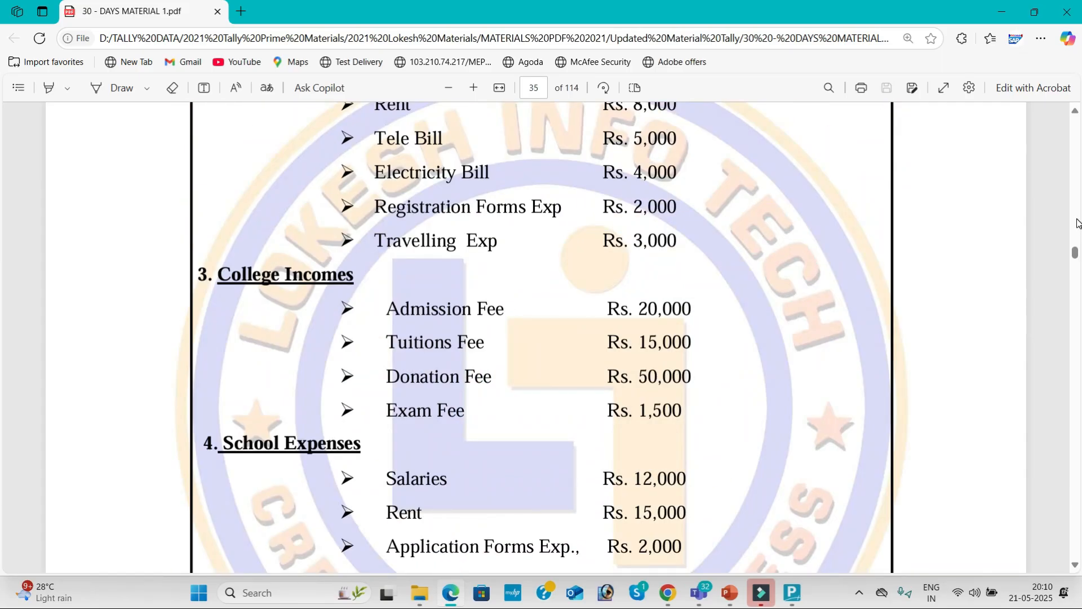
left_click(1079, 224)
left_click(1078, 224)
left_click(1079, 224)
left_click(1079, 224)
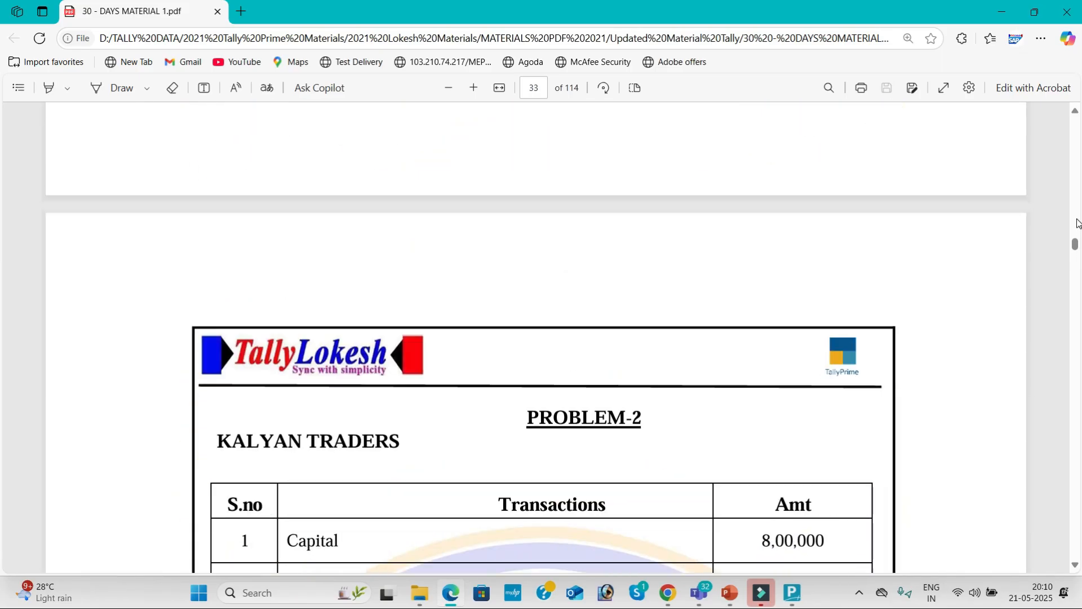
left_click(1078, 223)
left_click(1078, 223)
left_click(1079, 224)
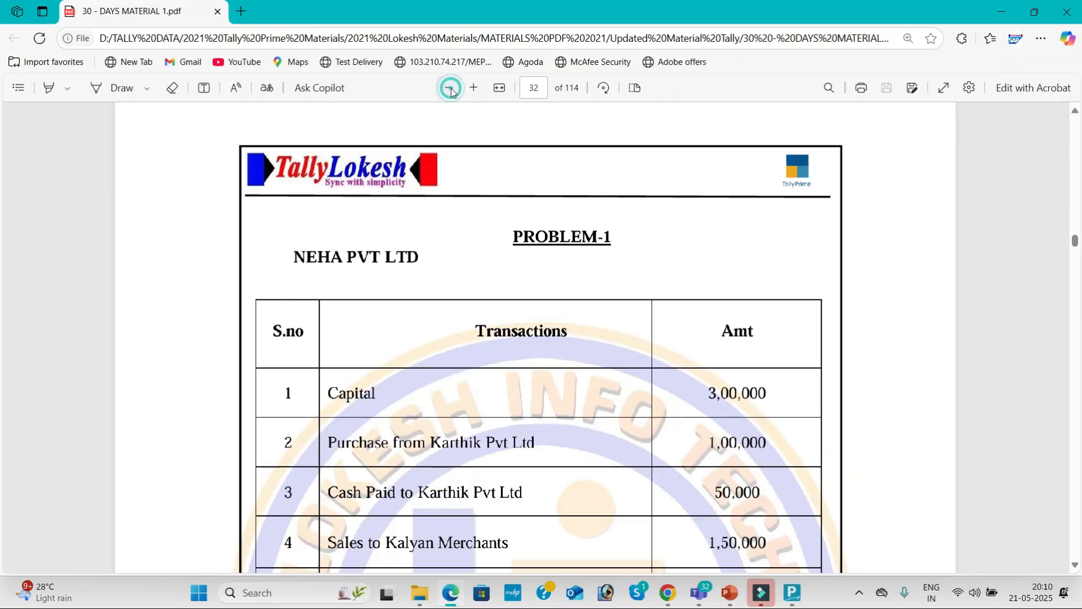
Zoom the PDF out two levels to show the whole transactions table.
left_click(450, 89)
left_click(450, 89)
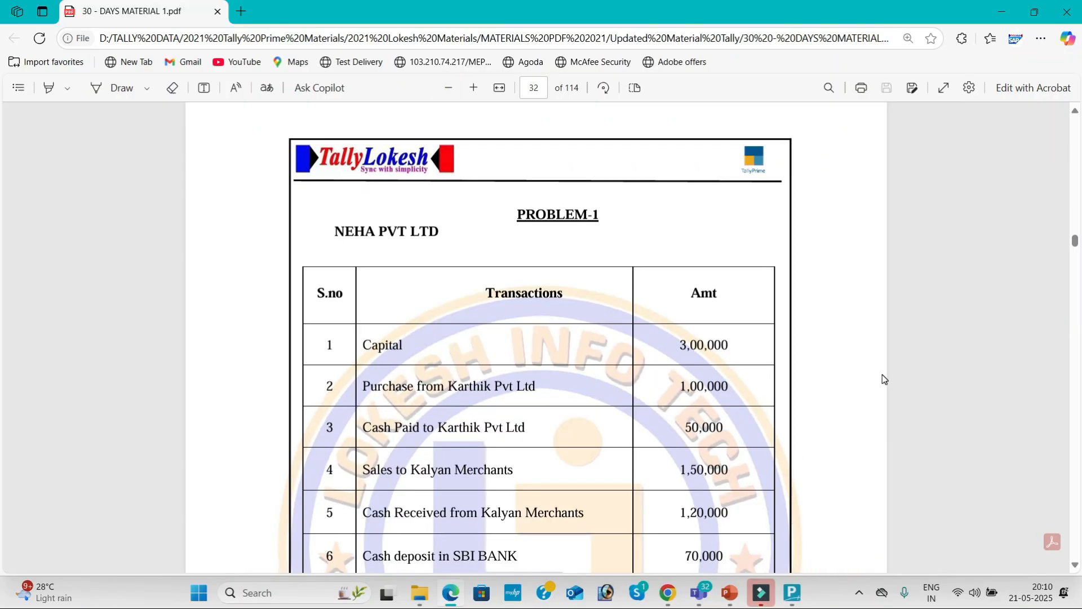
left_click(1076, 565)
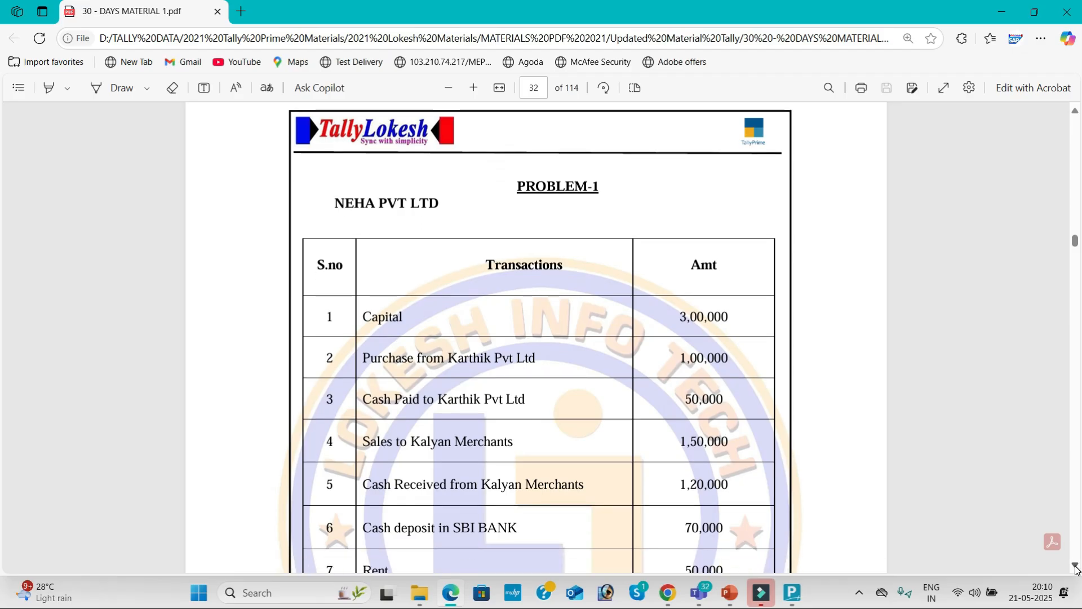
key("alt+Tab")
key("alt+Tab")
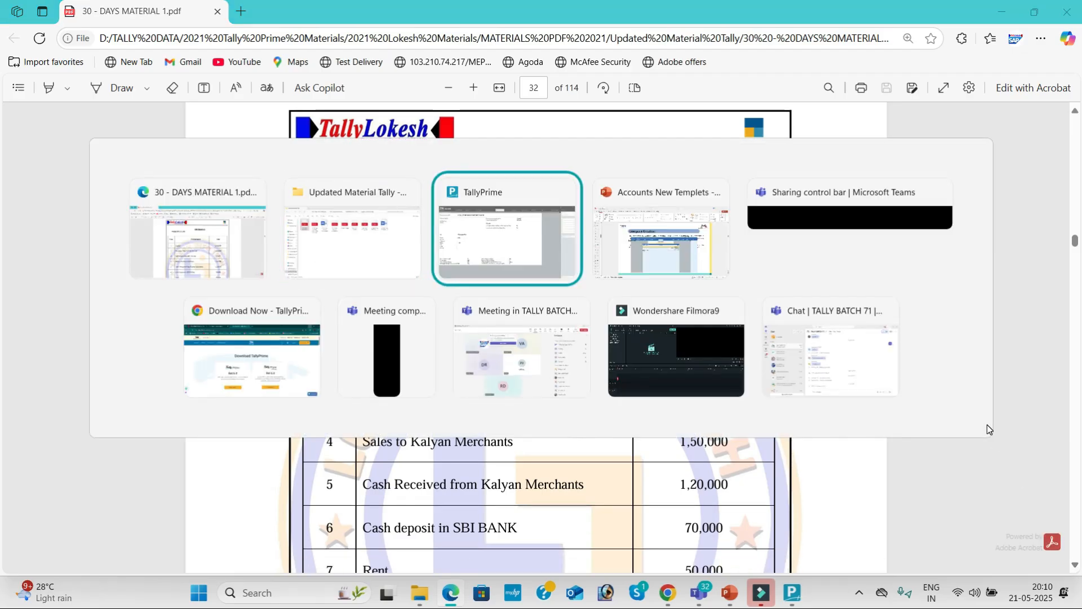
Name the company 'Neha Pvt Ltd 21' and select Andhra Pradesh as its state.
type("Neha V")
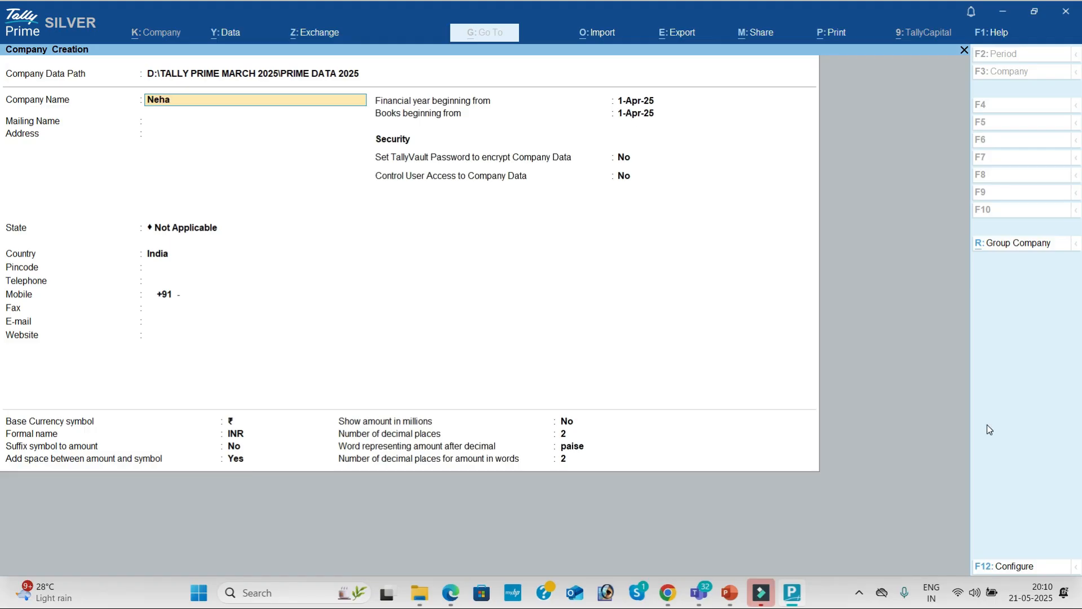
key("BackSpace")
type("Pvt Ltd  21")
key("Return")
key("Return")
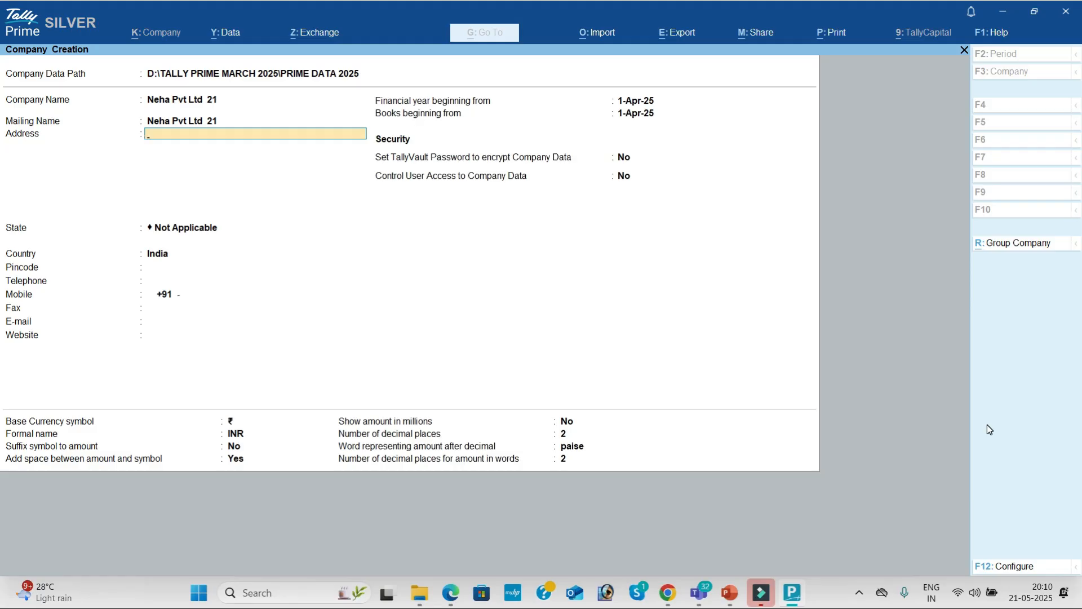
key("Return")
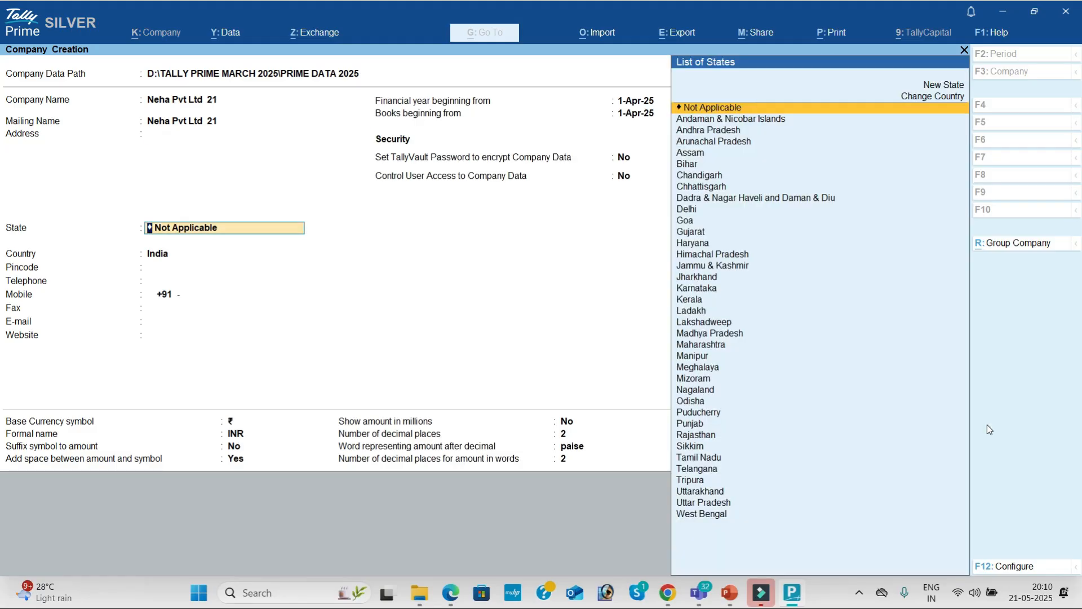
key("Down")
key("Down")
key("Return")
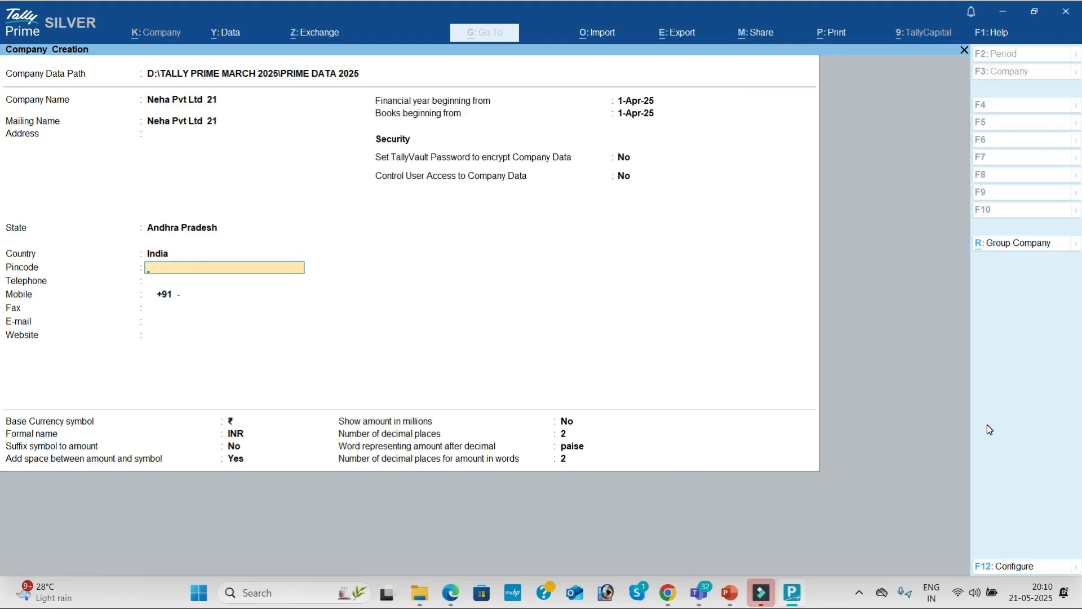
Enter the company's pincode, telephone, mobile and fax numbers.
type("516")
key("Return")
type("987456123")
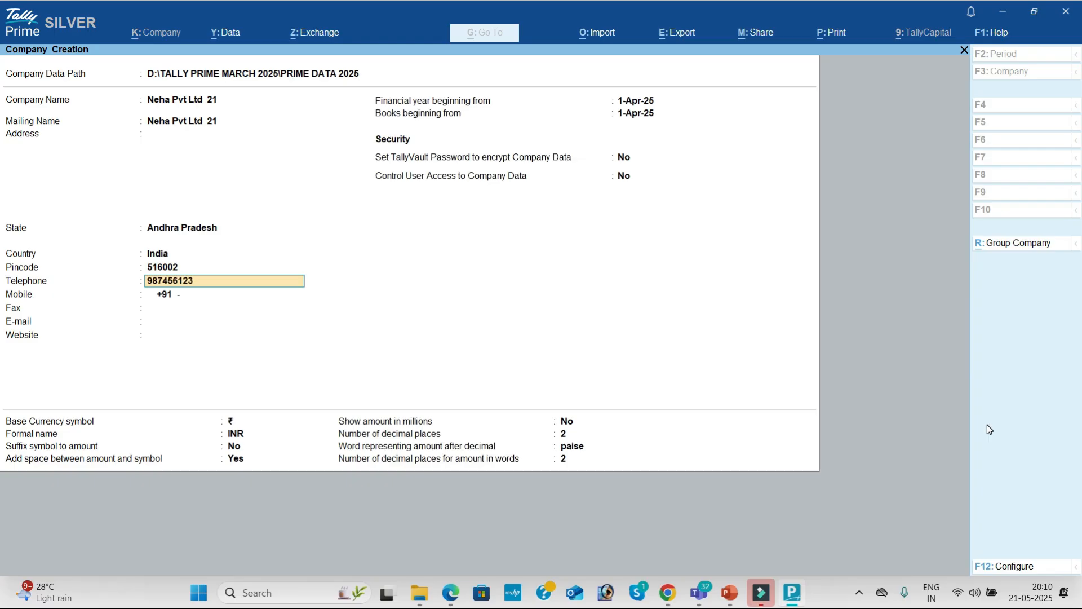
key("Return")
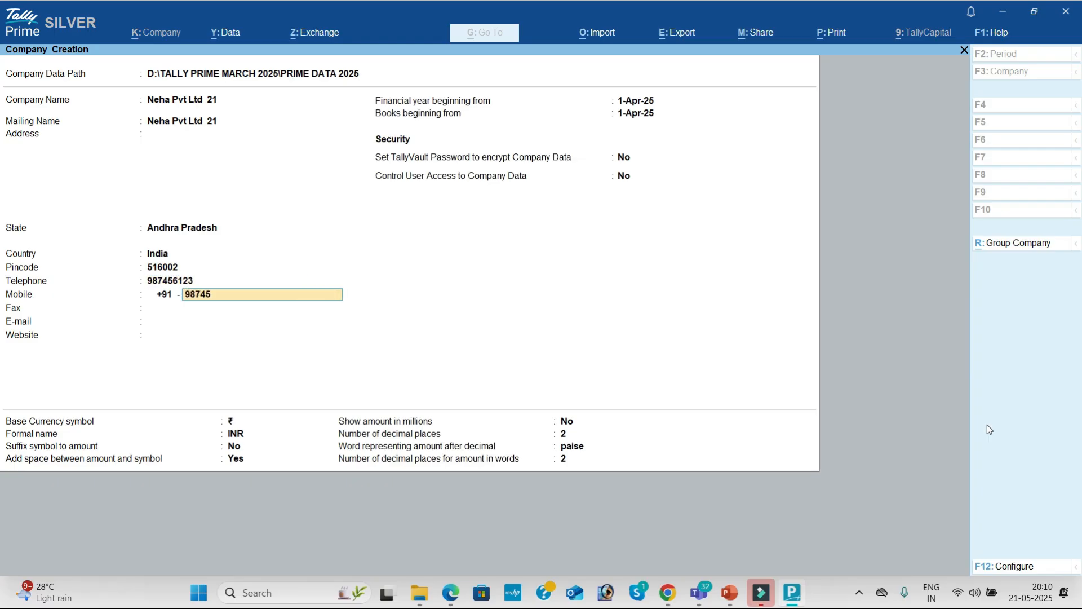
key("Return")
type("984522")
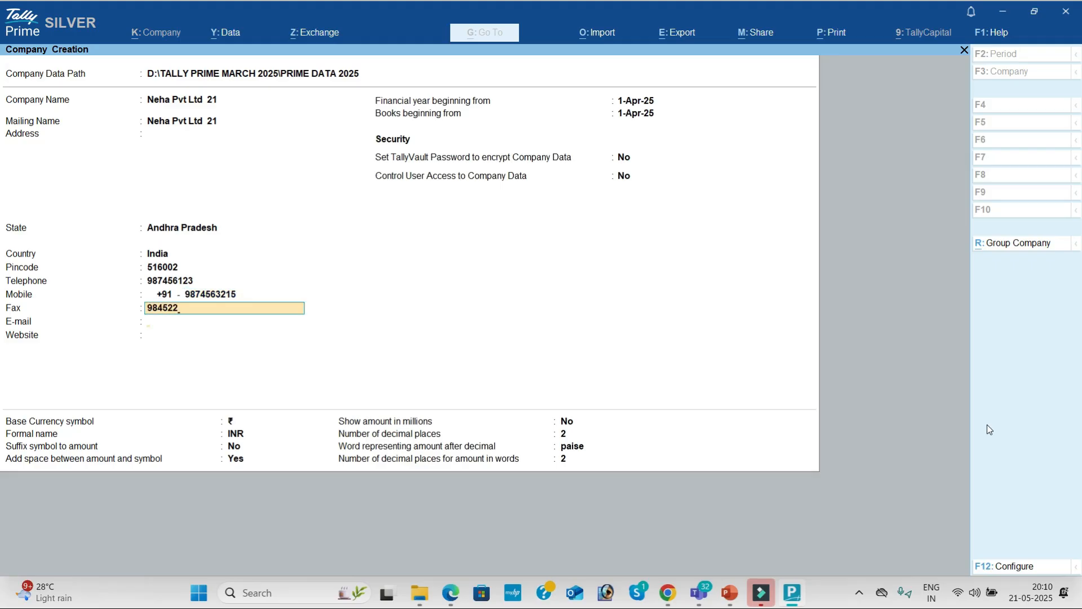
key("Return")
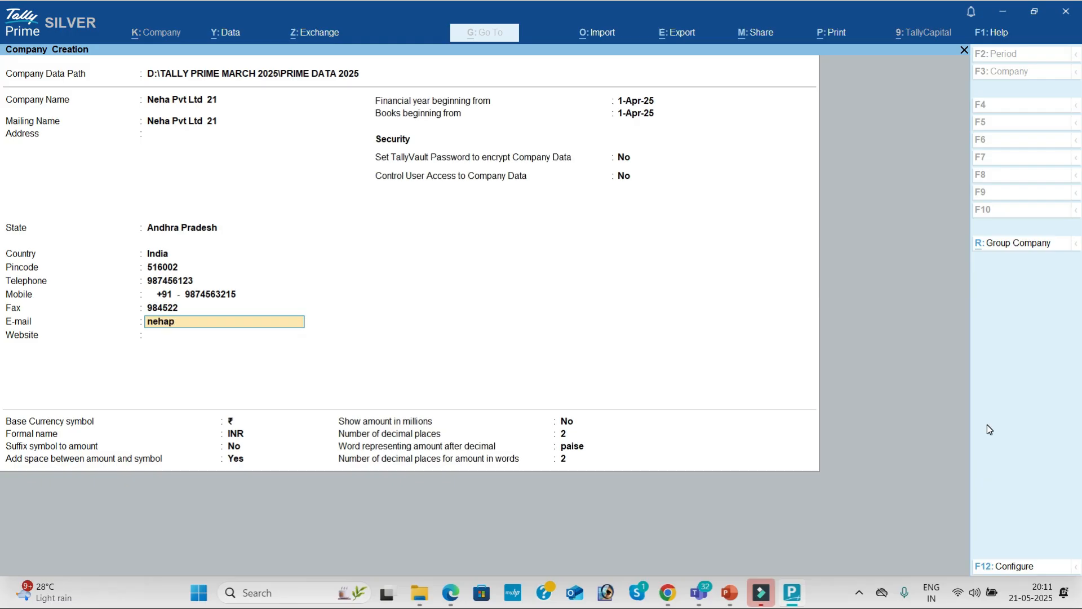
Fill in the company's e-mail address and website.
key("Return")
type("www.")
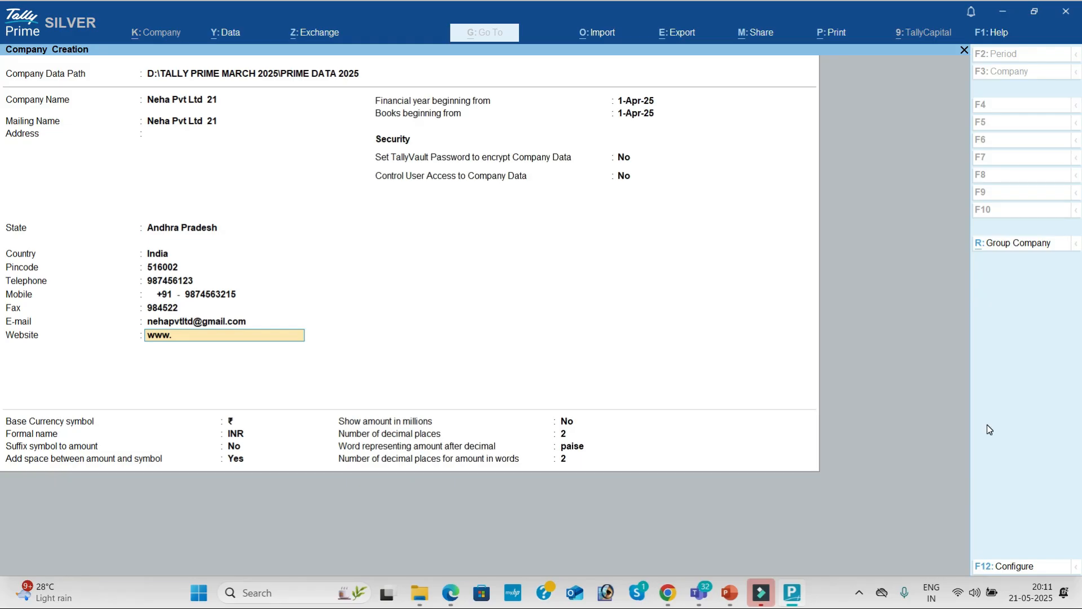
type("nehapvtltd.com")
key("Return")
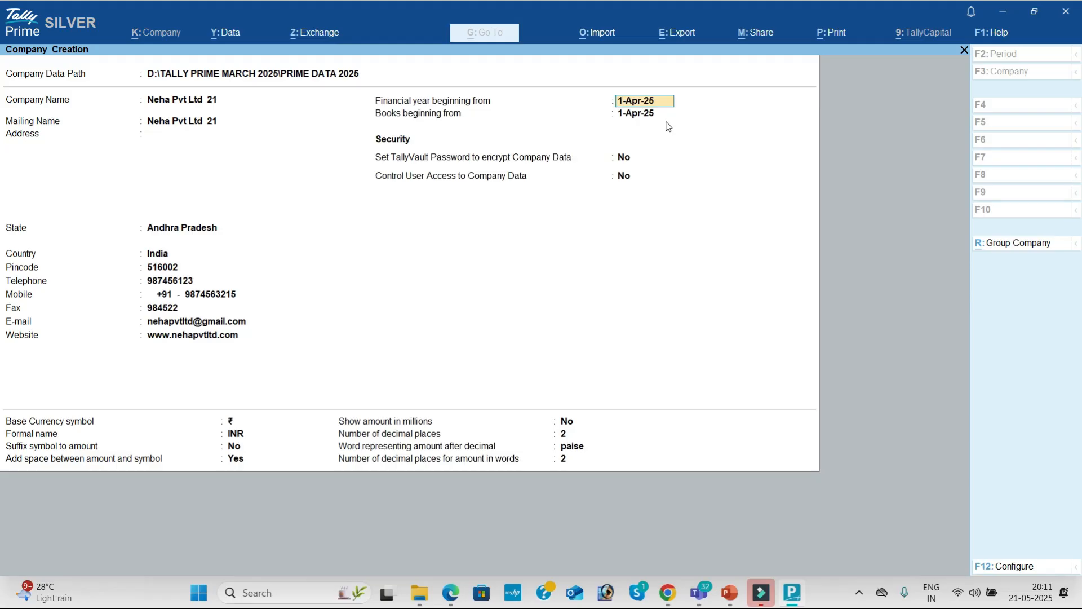
Keep books beginning 1-Apr-25 and the default settings, then accept to create the company.
key("Return")
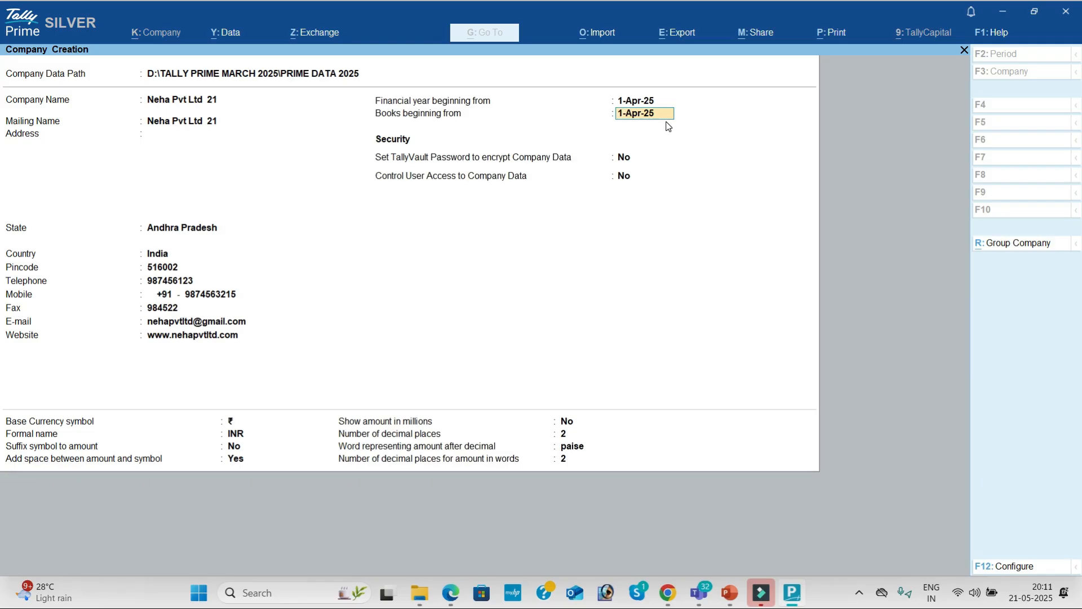
key("Return")
key("Return")
key("Return")
key("Return")
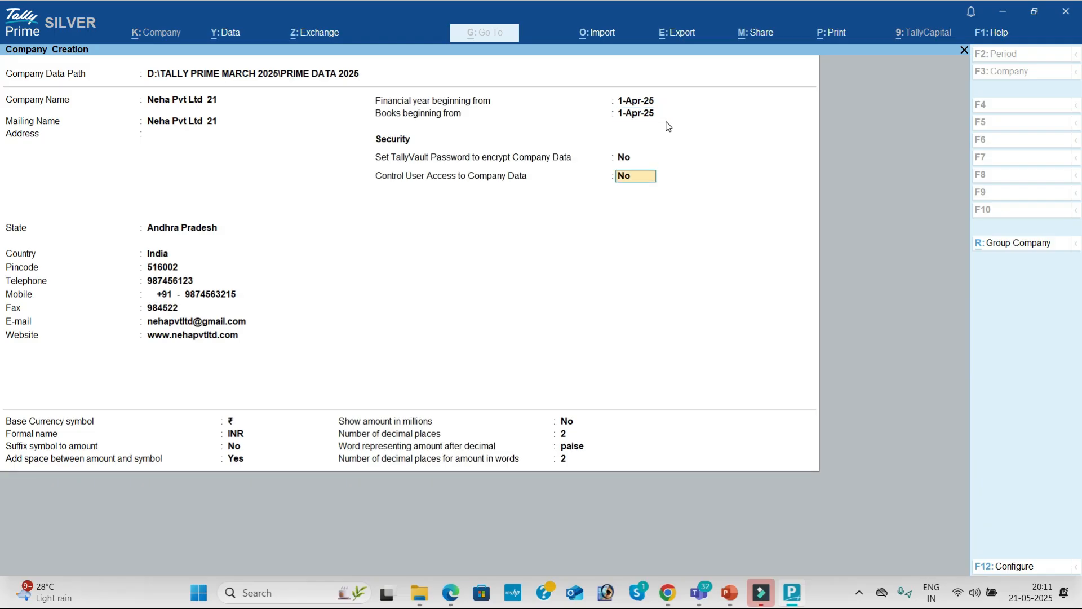
key("Return")
key("Return")
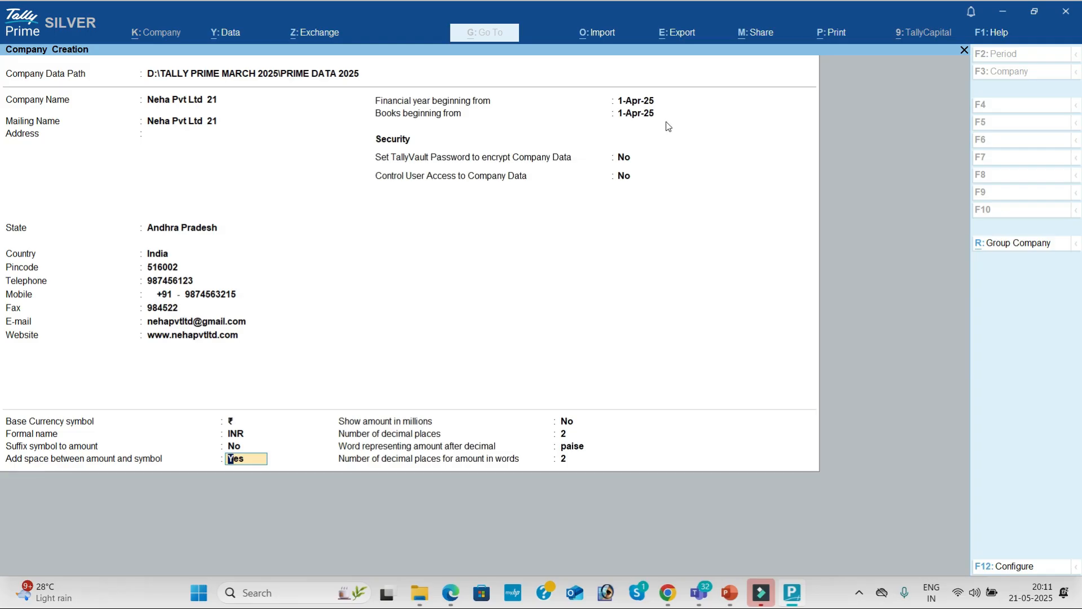
key("Return")
key("Return")
key("Return")
key("Return")
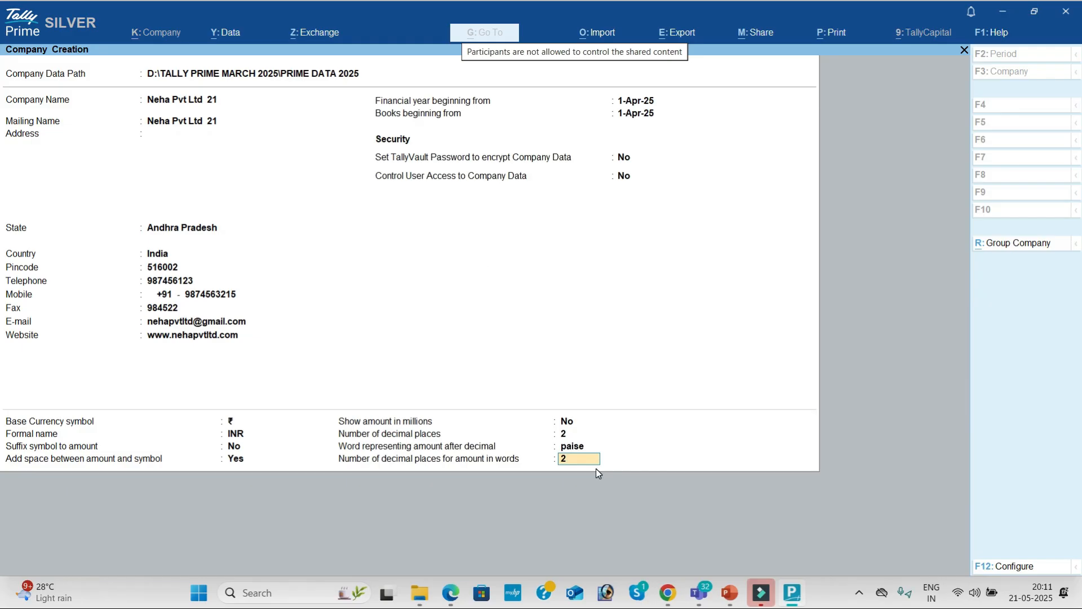
key("Return")
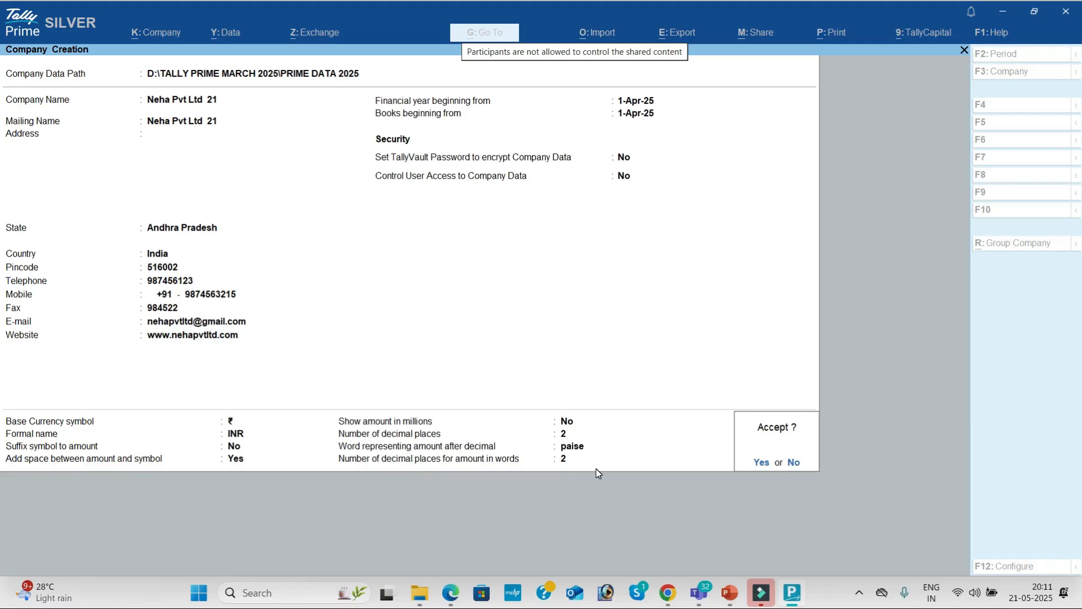
key("Return")
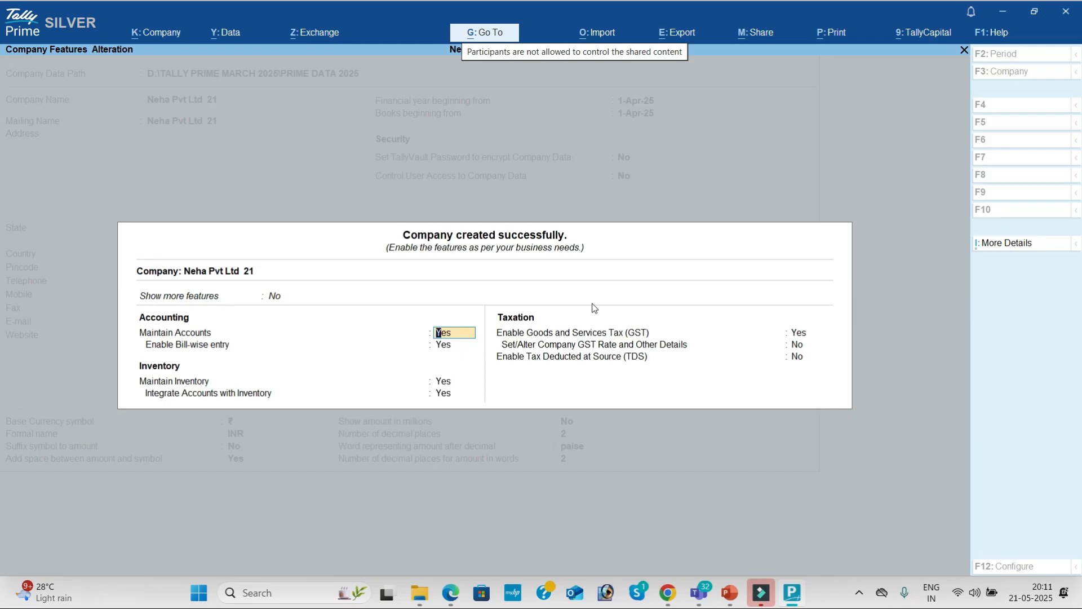
Set Show more features and Show all features to Yes.
key("Up")
key("Down")
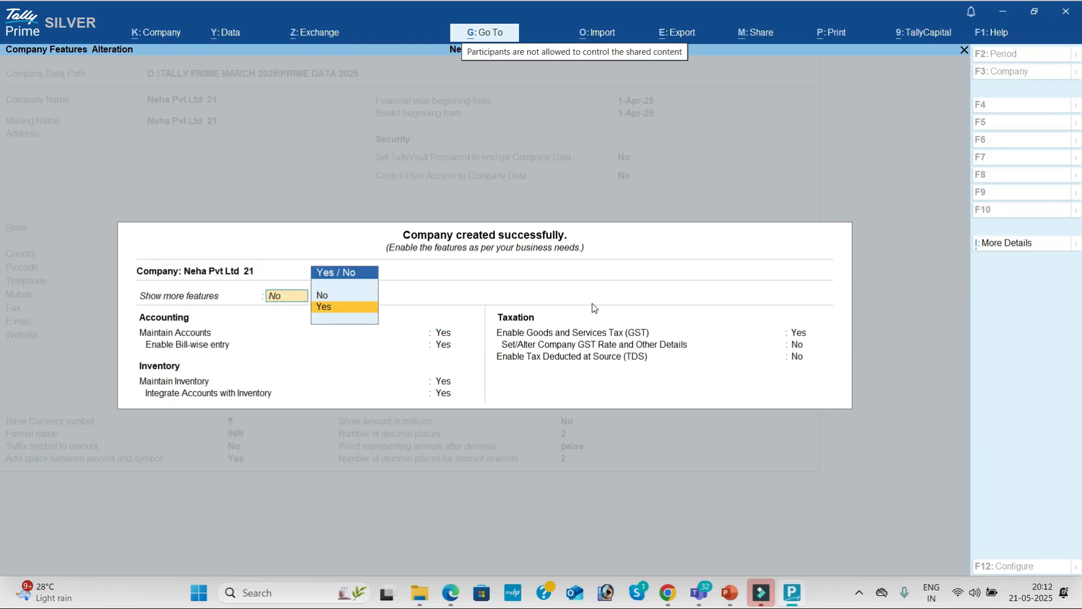
key("Return")
key("Up")
key("Down")
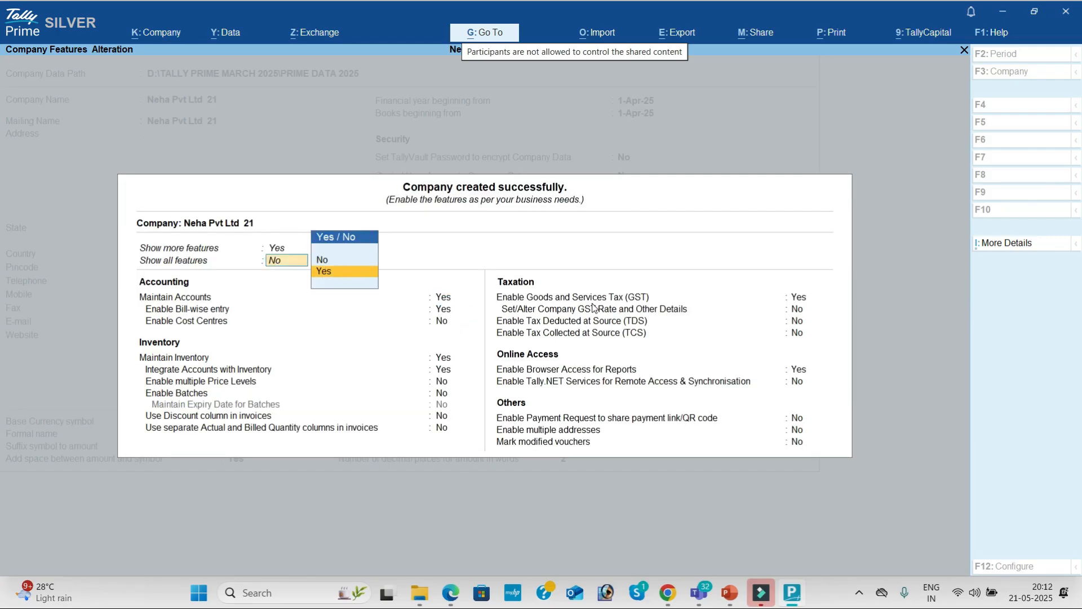
key("Return")
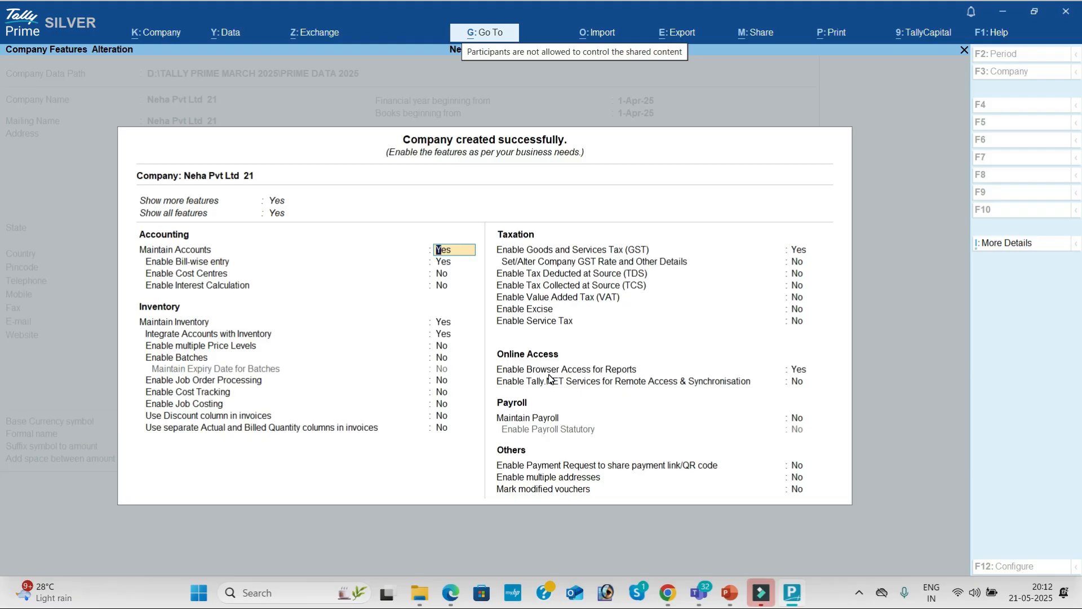
Set bill-wise entry, inventory, GST and browser access to No and accept the features.
key("Return")
type("n")
key("Return")
key("Return")
key("Return")
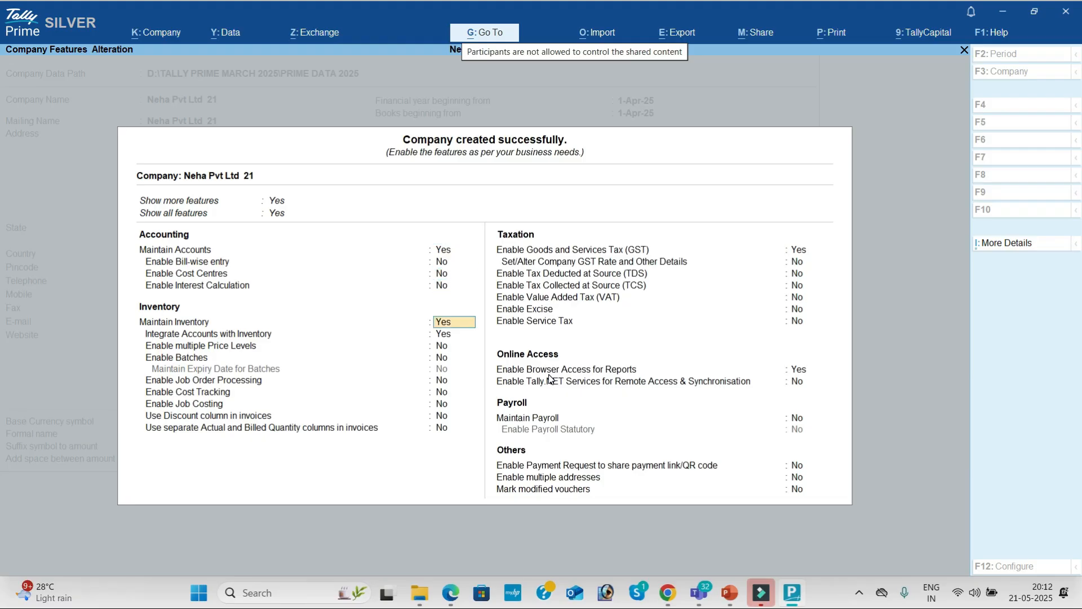
type("n")
key("Return")
type("n")
key("Return")
key("Return")
key("Return")
key("Return")
key("Return")
type("n")
key("Return")
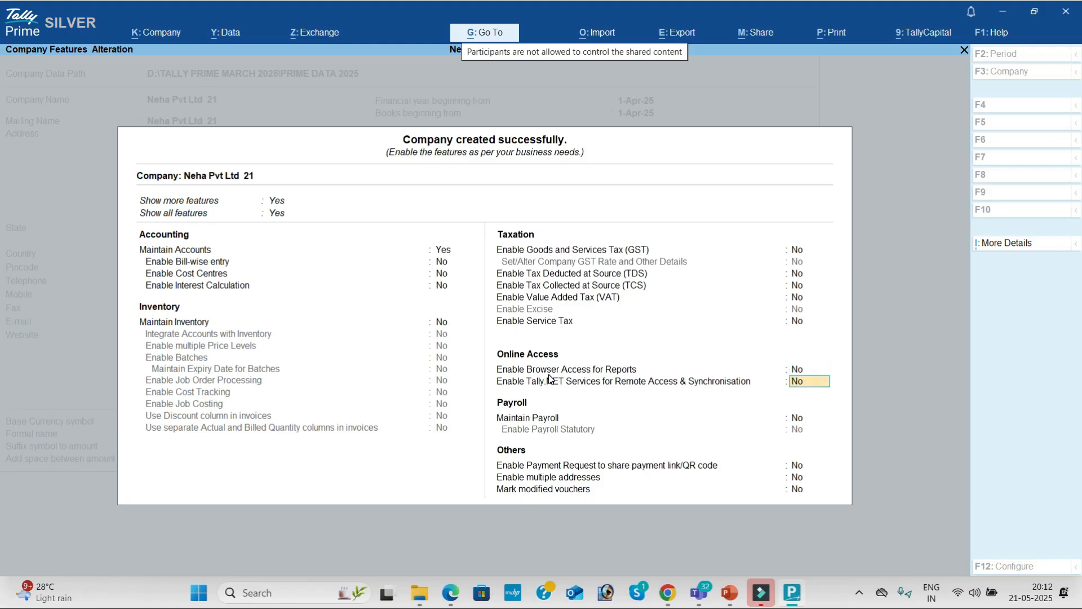
key("Return")
key("Return")
key("Return")
key("Return")
key("Return")
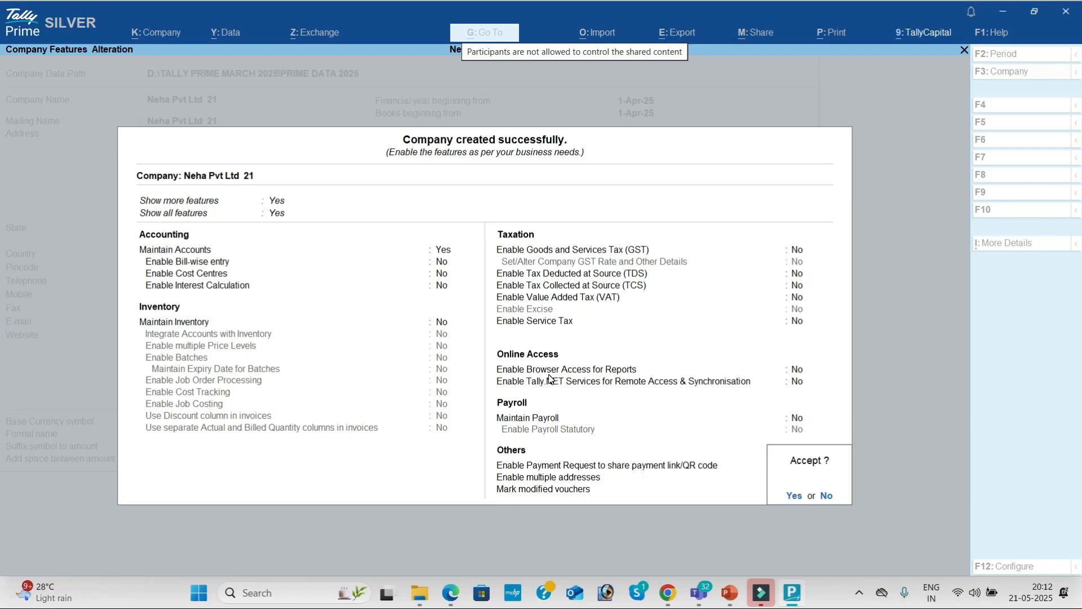
key("Return")
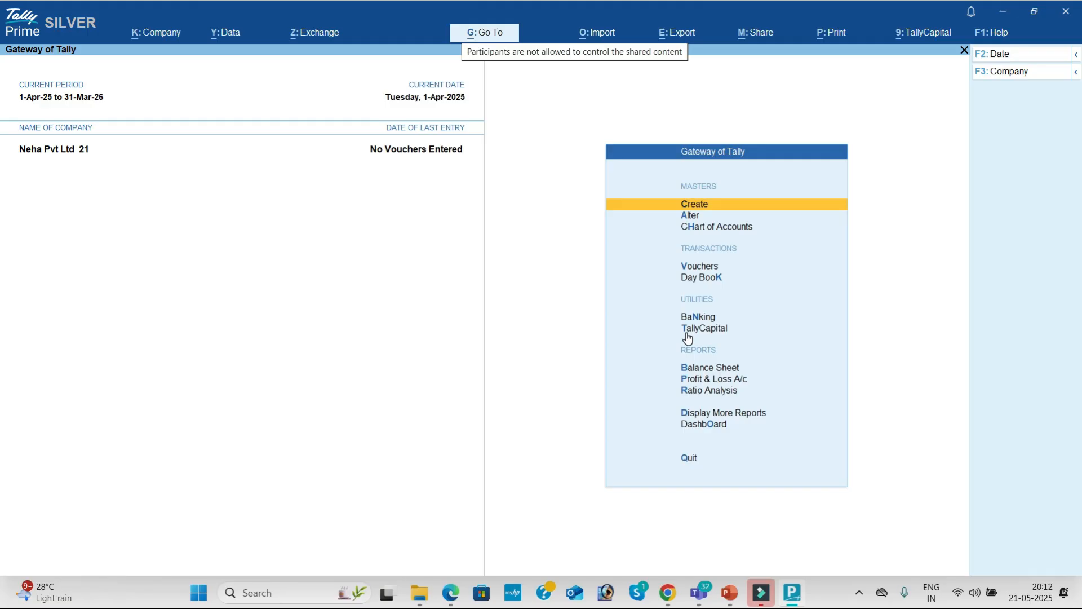
Switch from TallyPrime to the Microsoft Teams meeting window.
key("alt+Tab")
key("alt+Tab")
key("alt+Tab")
key("alt+Tab")
key("alt+Tab")
key("alt+Tab")
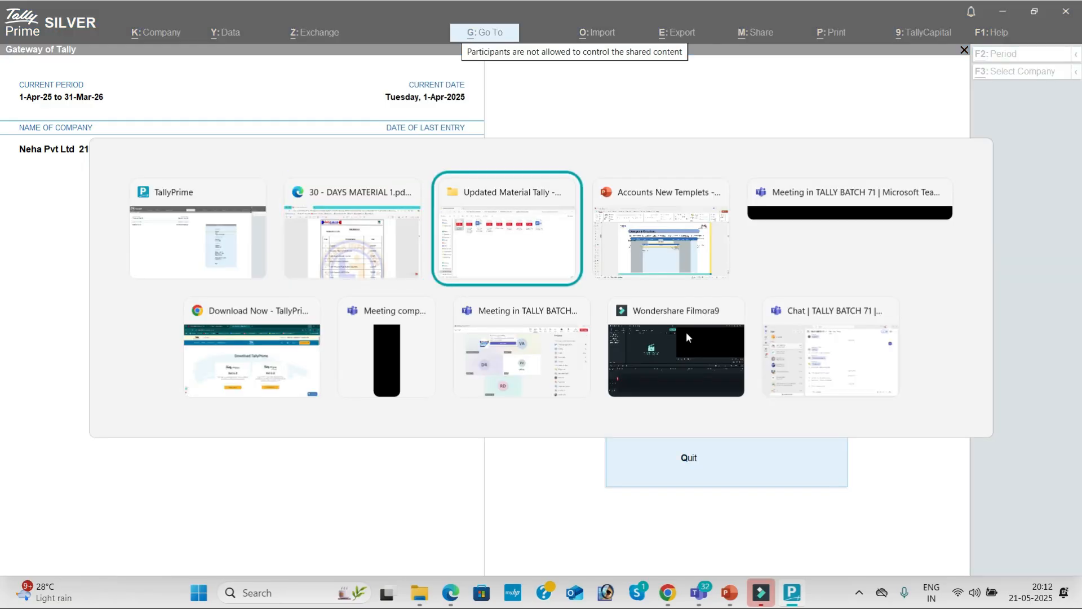
key("alt+Tab")
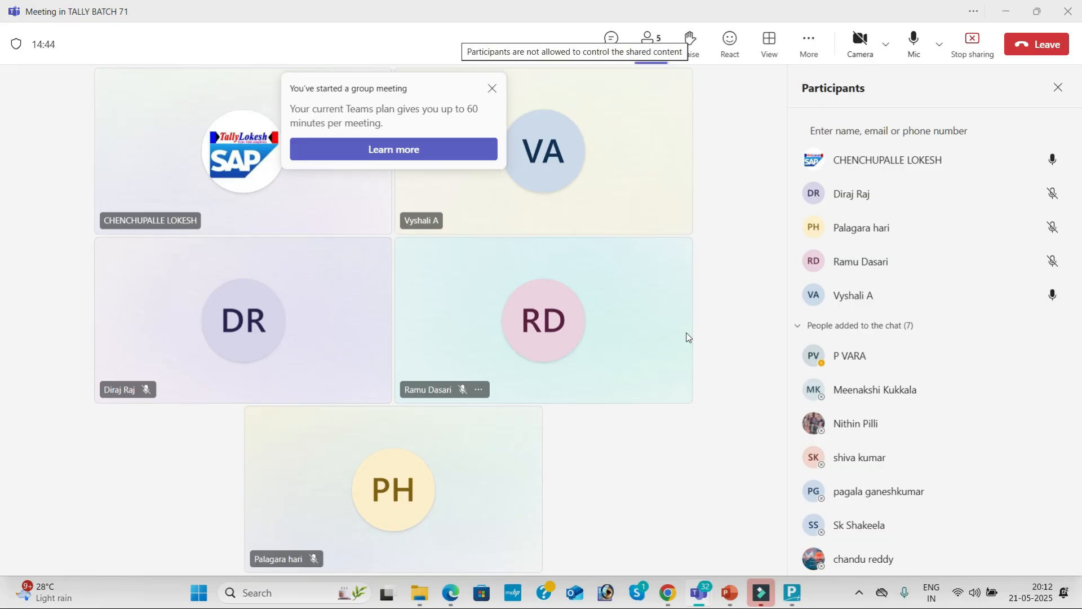
Close the 'You've started a group meeting' notice and the Participants pane.
left_click(492, 89)
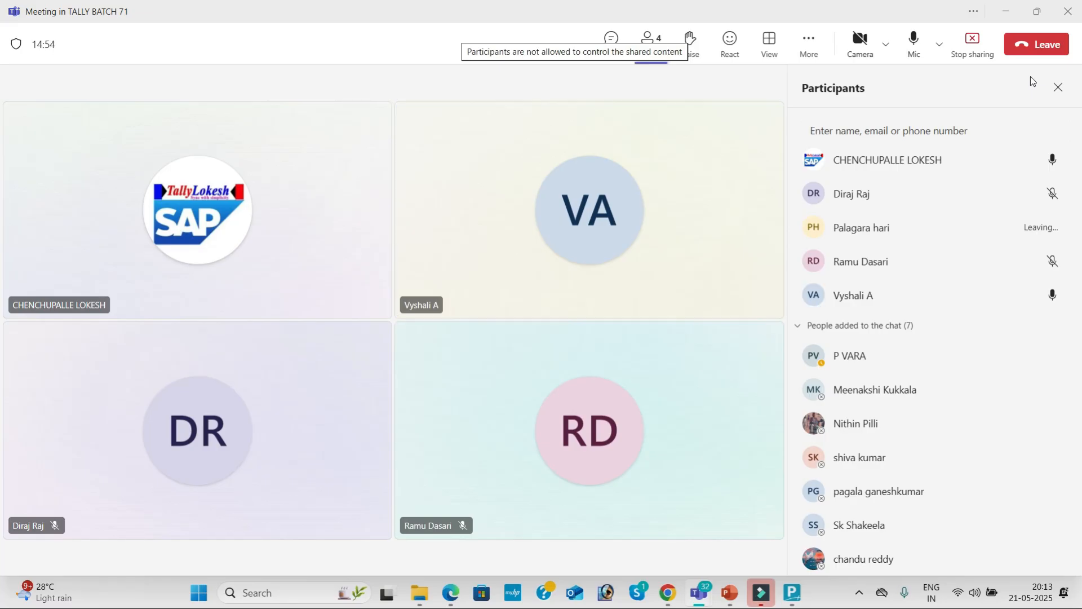
key("alt+Tab")
key("Escape")
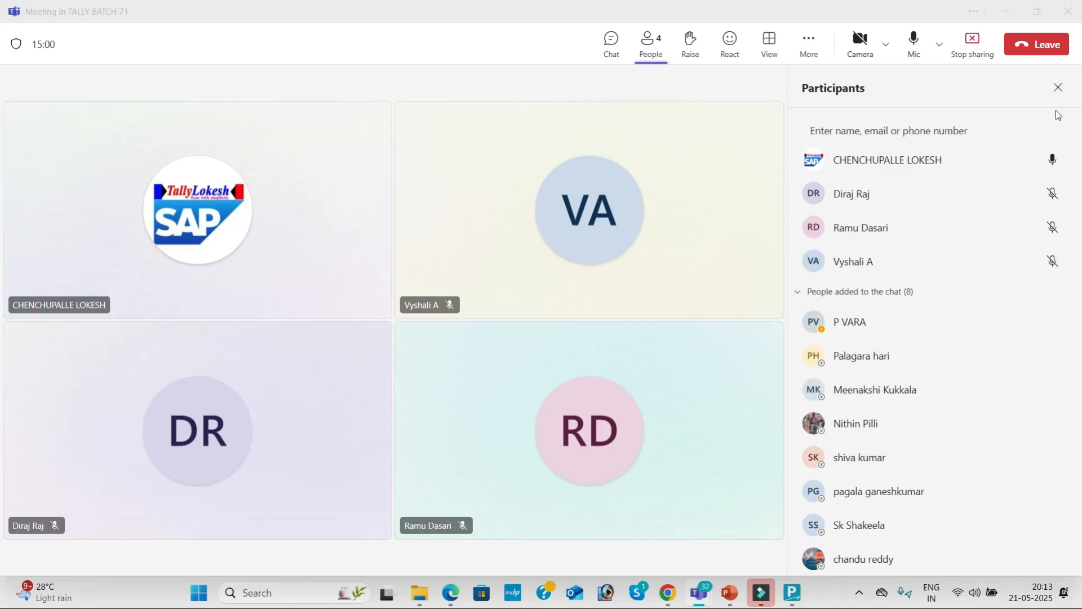
left_click(1059, 88)
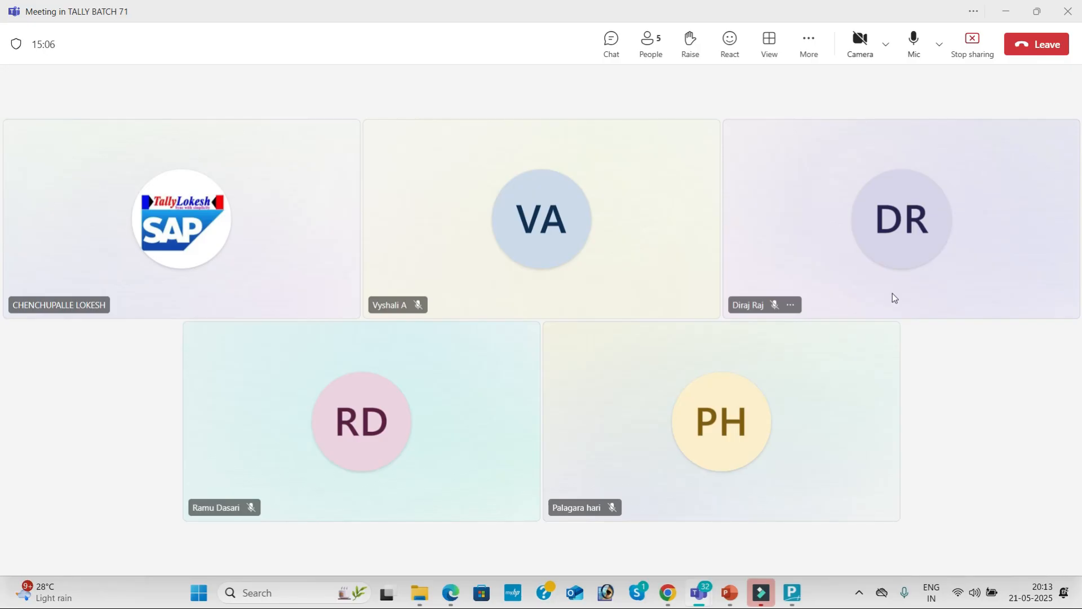
Back in TallyPrime, open Chart of Accounts and browse the account groups.
key("alt+Tab")
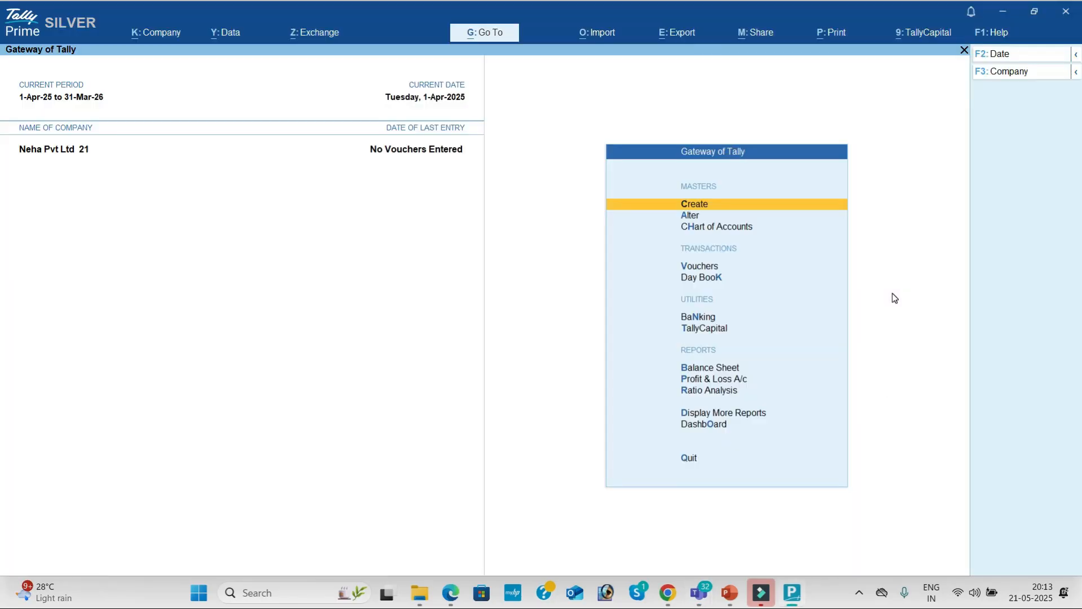
key("Down")
key("Down")
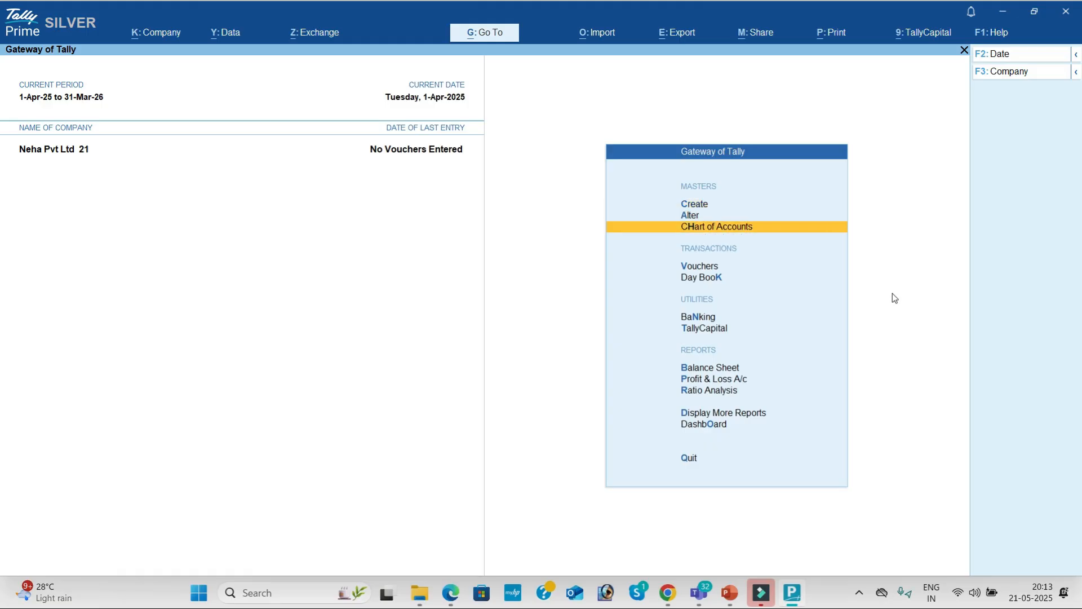
key("Return")
key("Up")
key("Return")
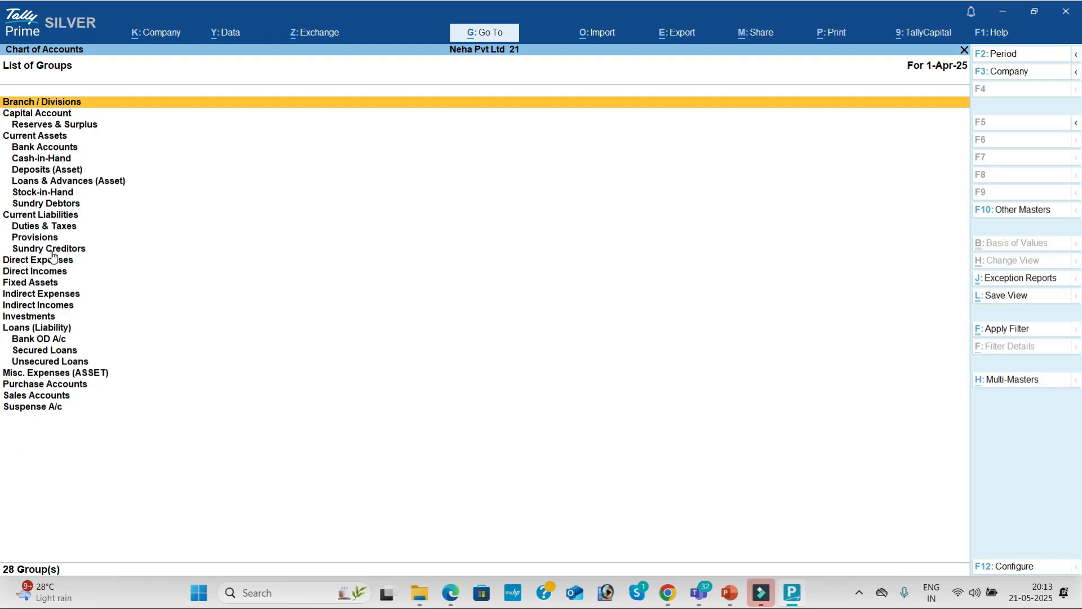
key("Down")
key("Down")
key("Down")
key("Down")
key("Down")
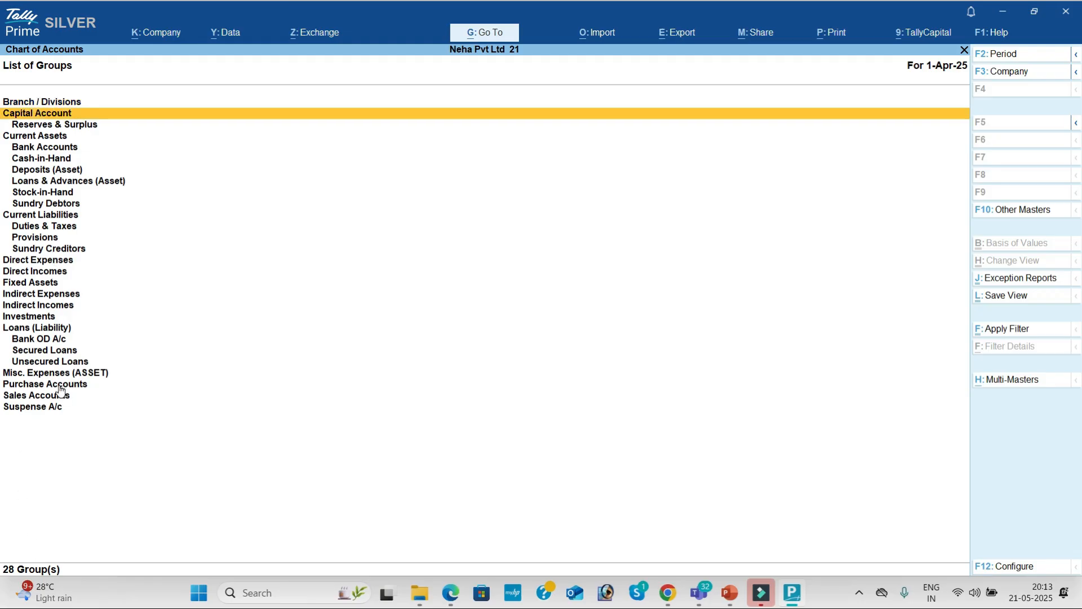
key("Escape")
Browse the Ledgers and the 24 Voucher Types, then return to Gateway of Tally.
key("Down")
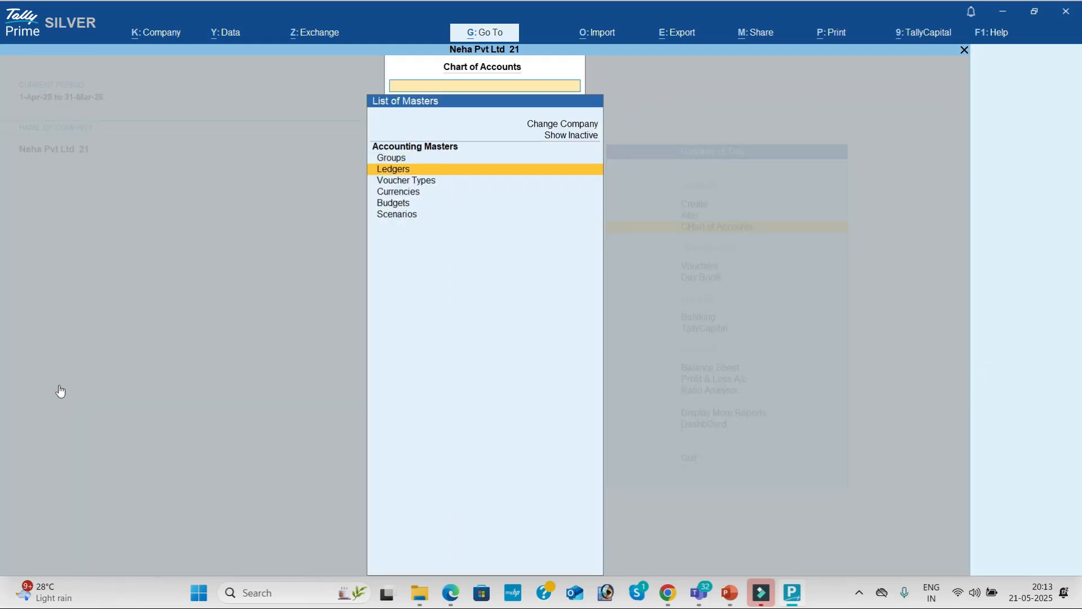
key("Return")
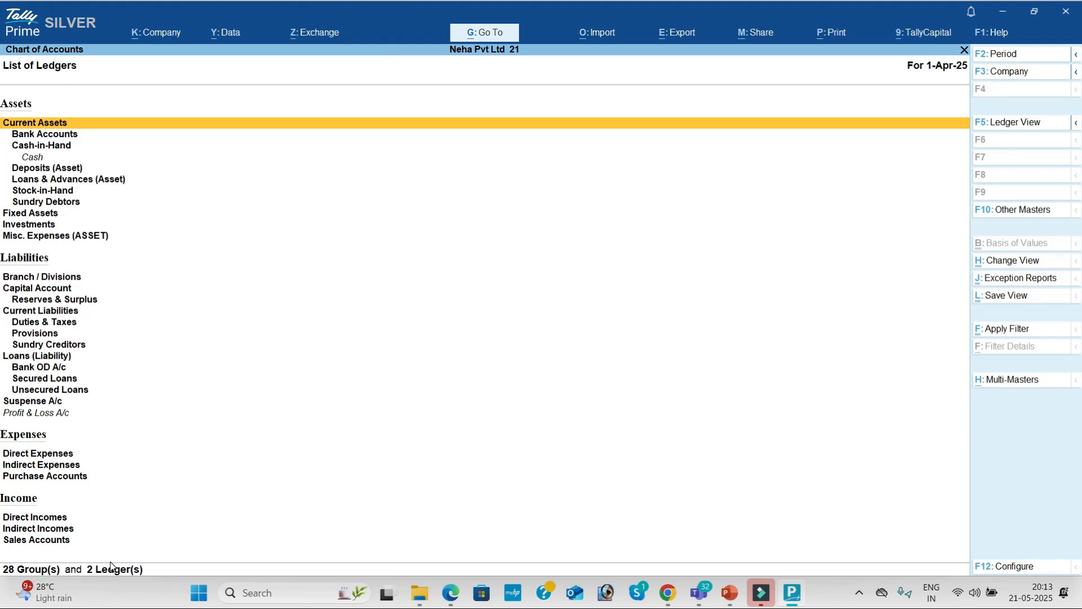
key("Escape")
key("Down")
key("Return")
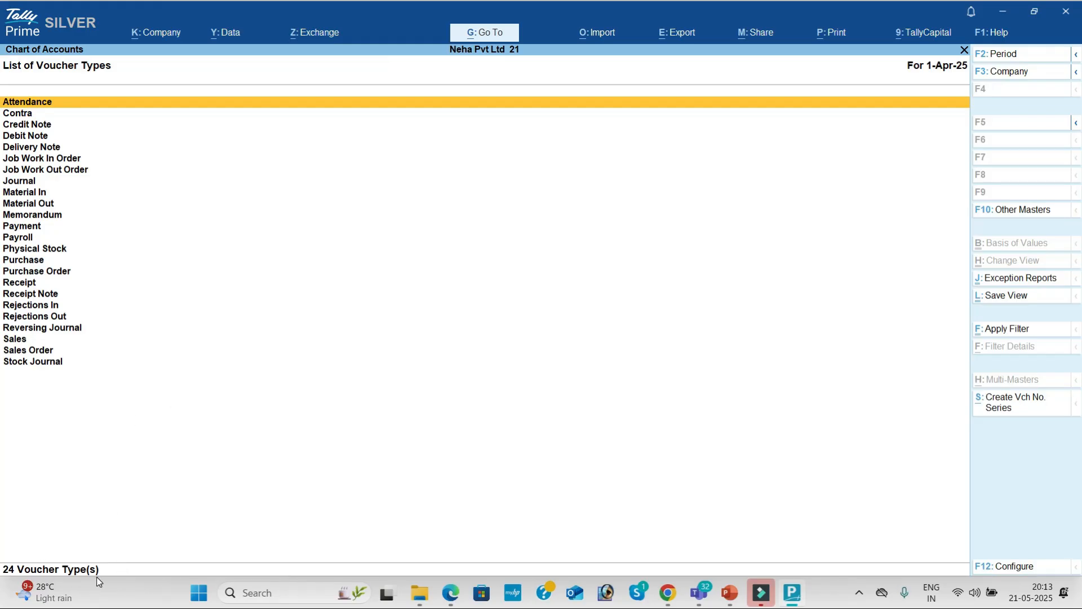
key("Down")
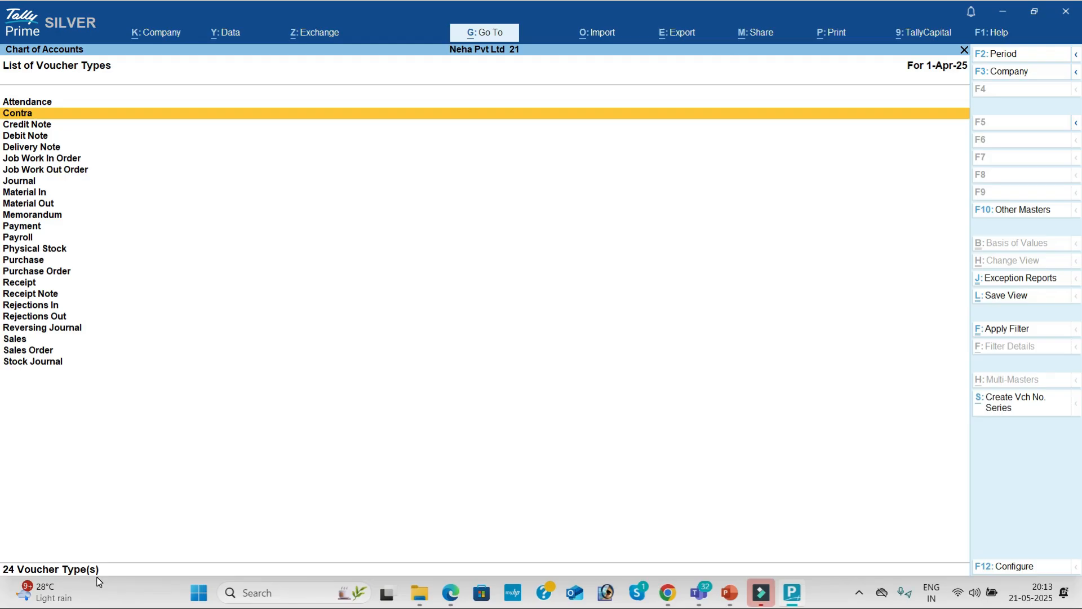
key("Escape")
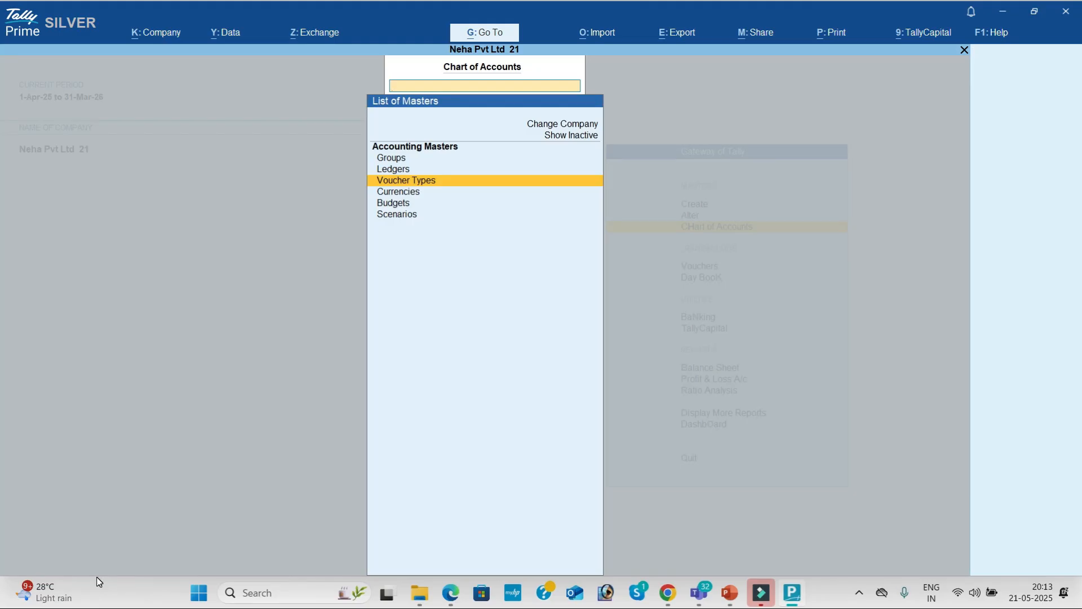
key("Escape")
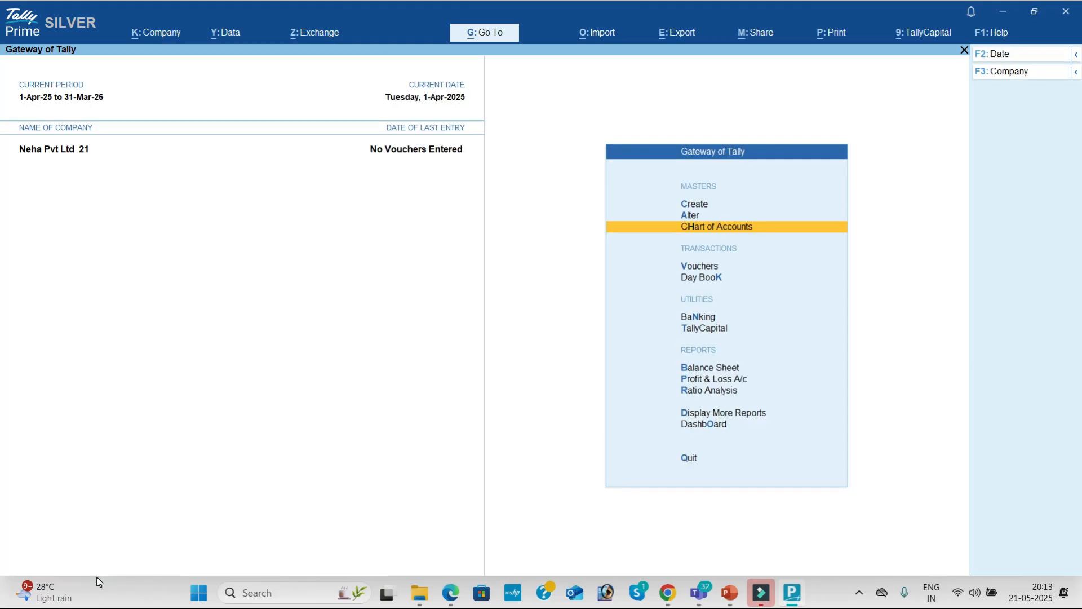
key("Up")
key("Up")
Start a new Ledger from Gateway of Tally > Create and bring up the '30 - DAYS MATERIAL 1.pdf' in Edge.
key("Return")
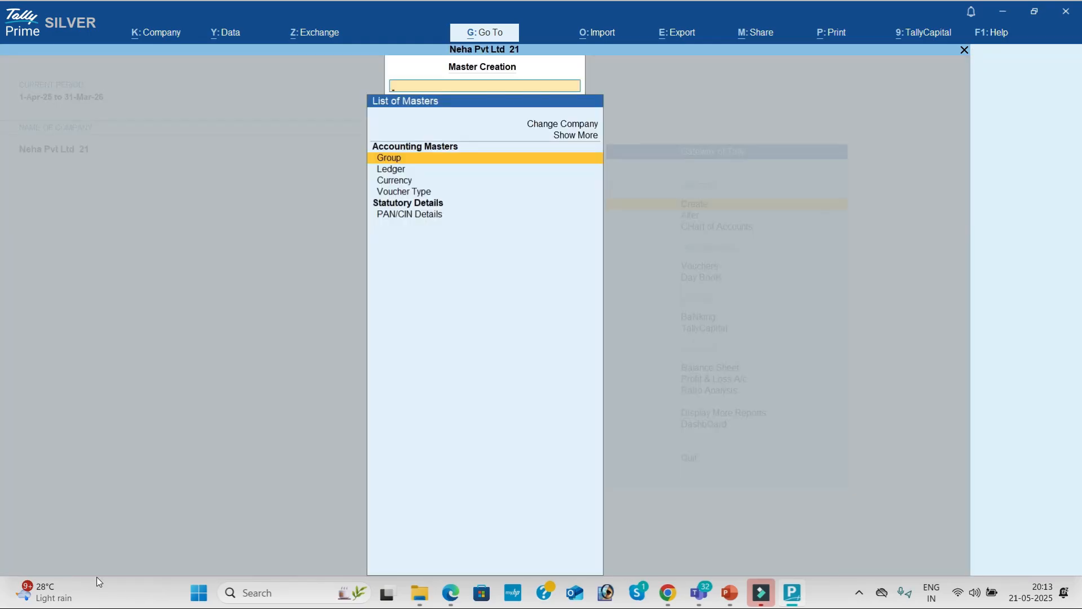
key("Down")
key("Return")
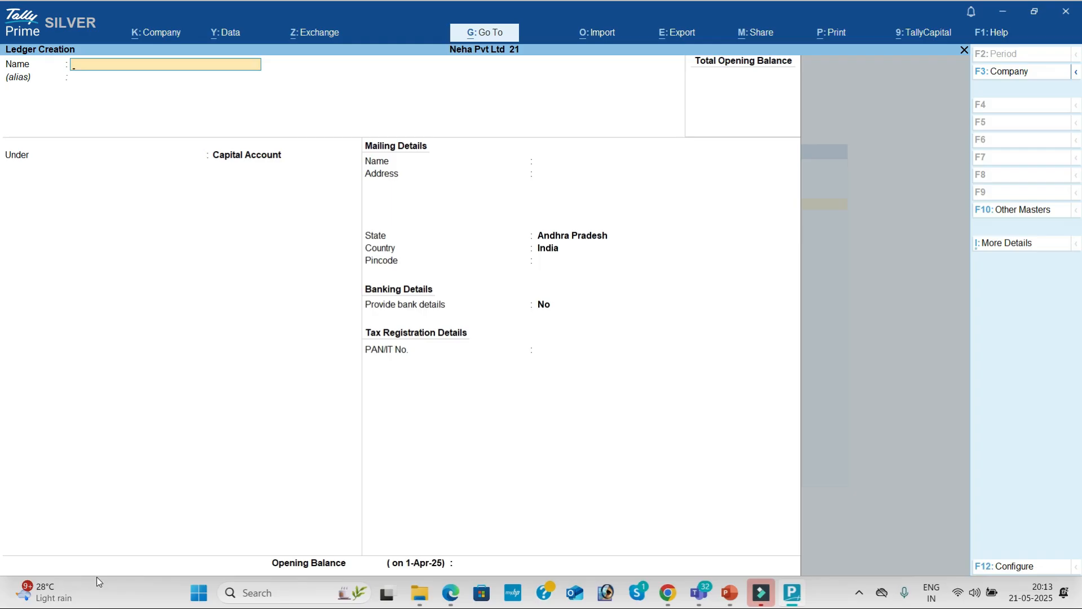
key("alt+Tab")
key("alt+Tab")
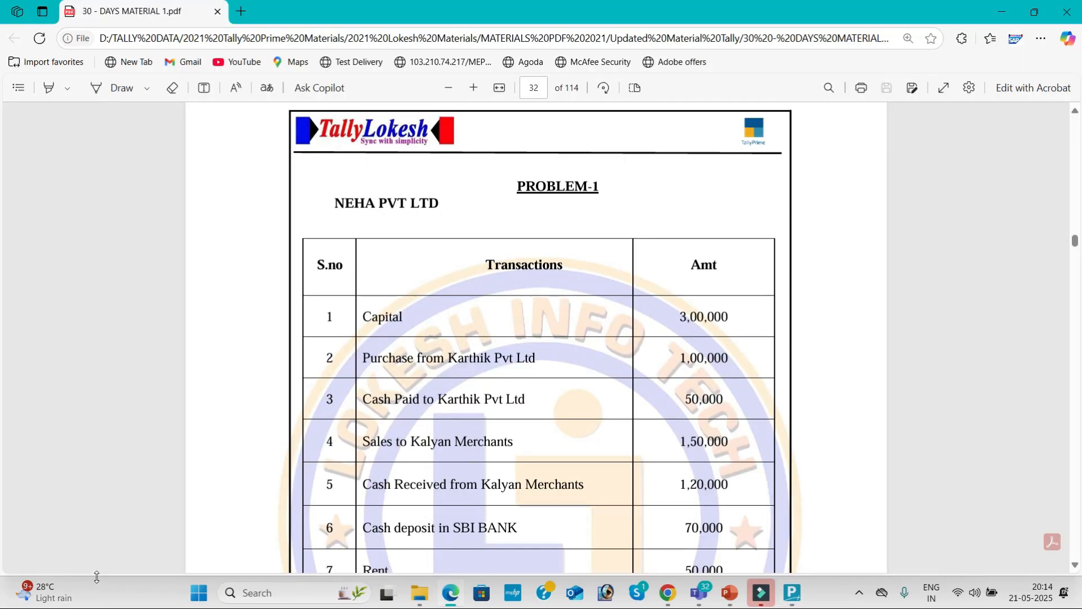
Scroll through the ten Problem-1 transactions in the PDF, then return to the blank Ledger Creation form.
left_click(1076, 565)
left_click(1076, 565)
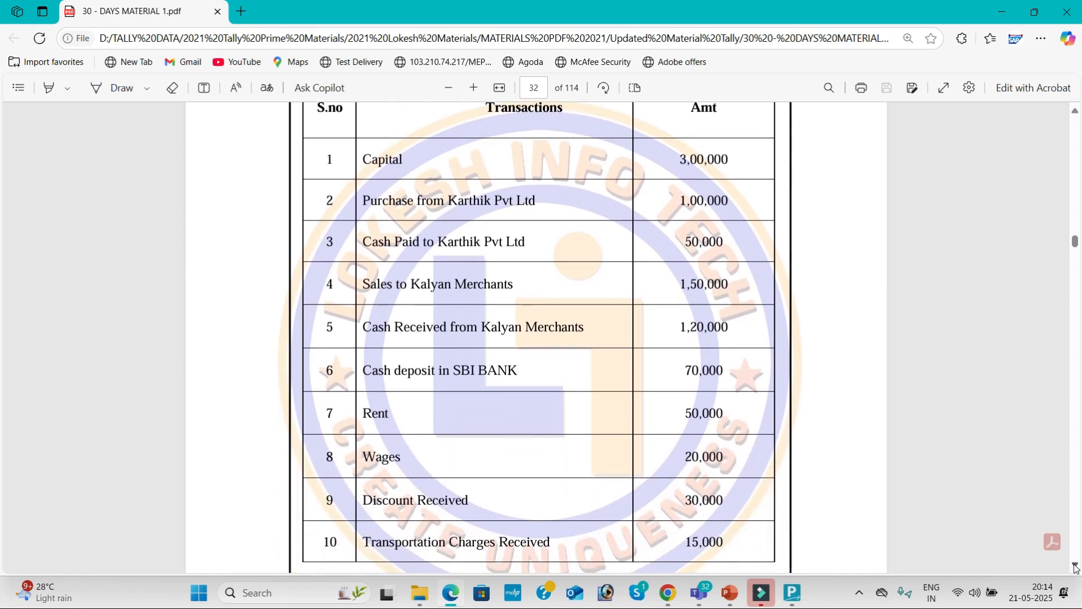
left_click(1076, 565)
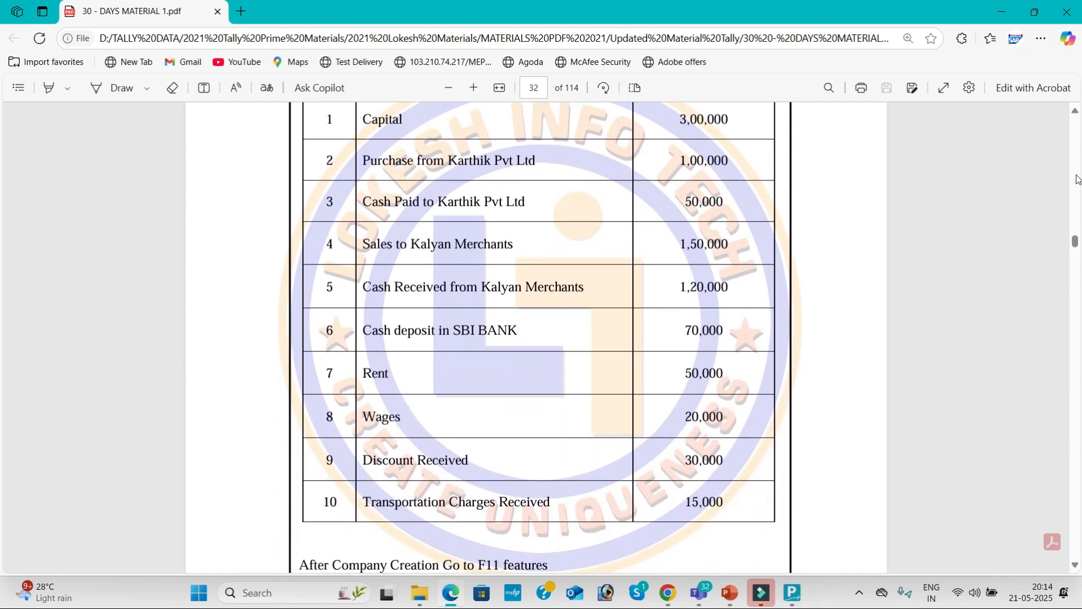
left_click(1076, 113)
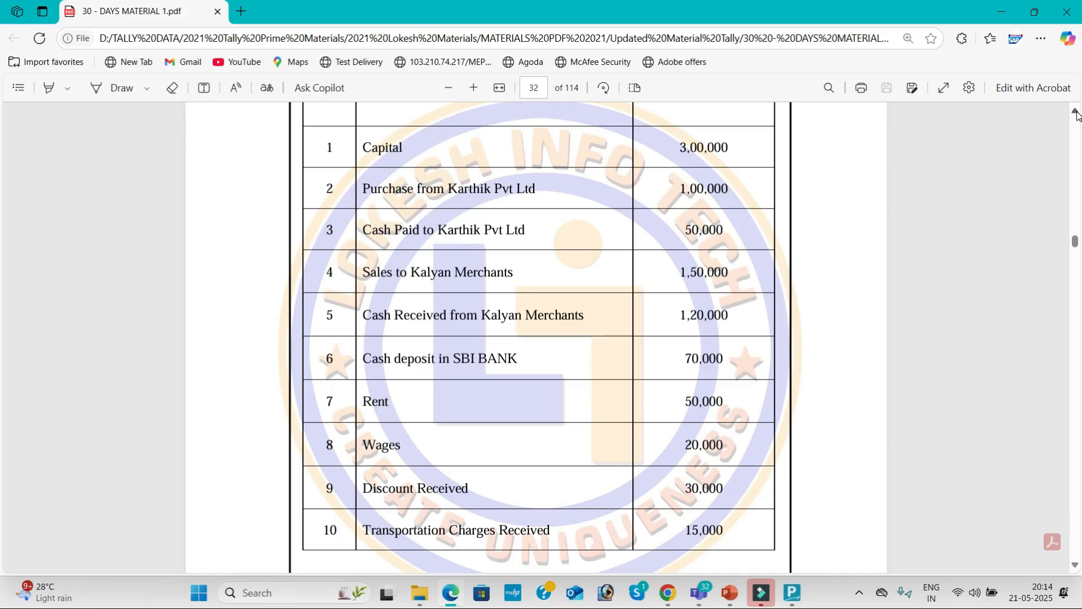
key("alt+Tab")
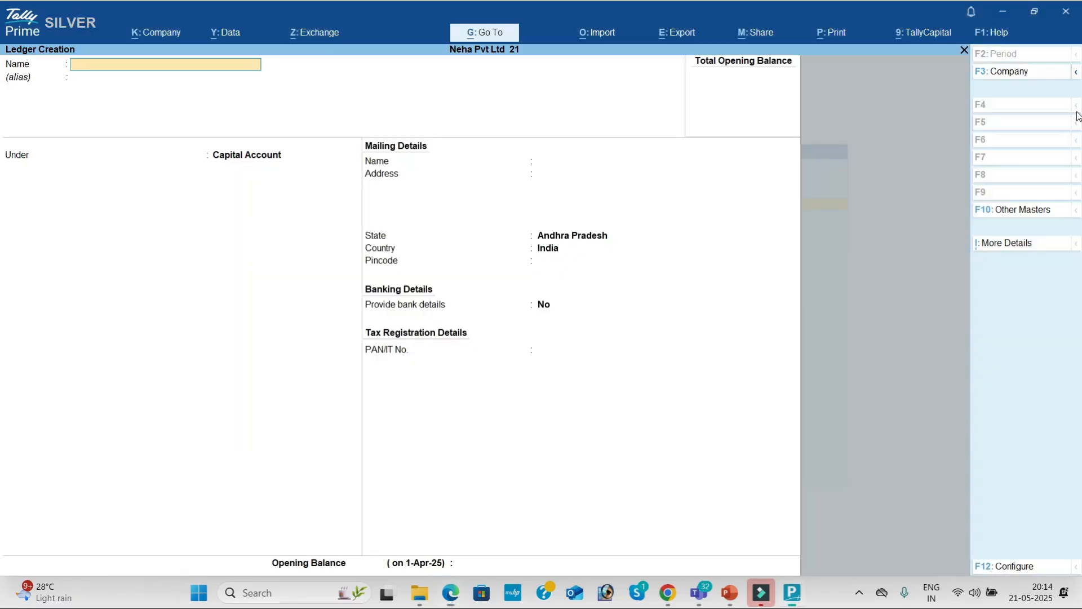
Save a ledger named Capita under Capital Account, then go back to the PDF.
type("Capita")
key("Return")
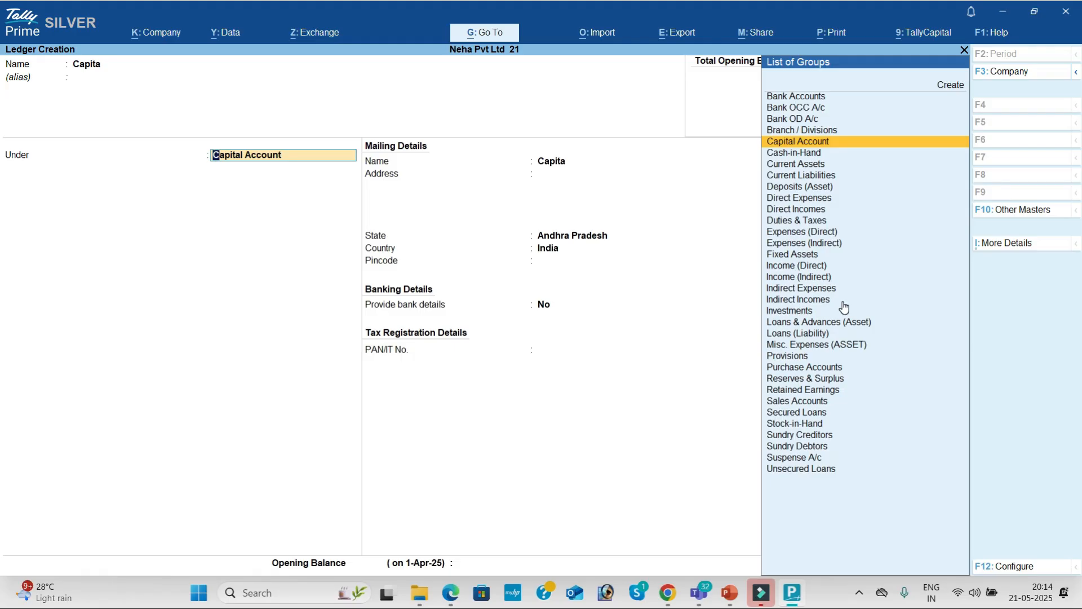
key("Return")
key("Return")
key("Return")
key("Return")
key("Return")
key("Return")
key("Return")
key("Return")
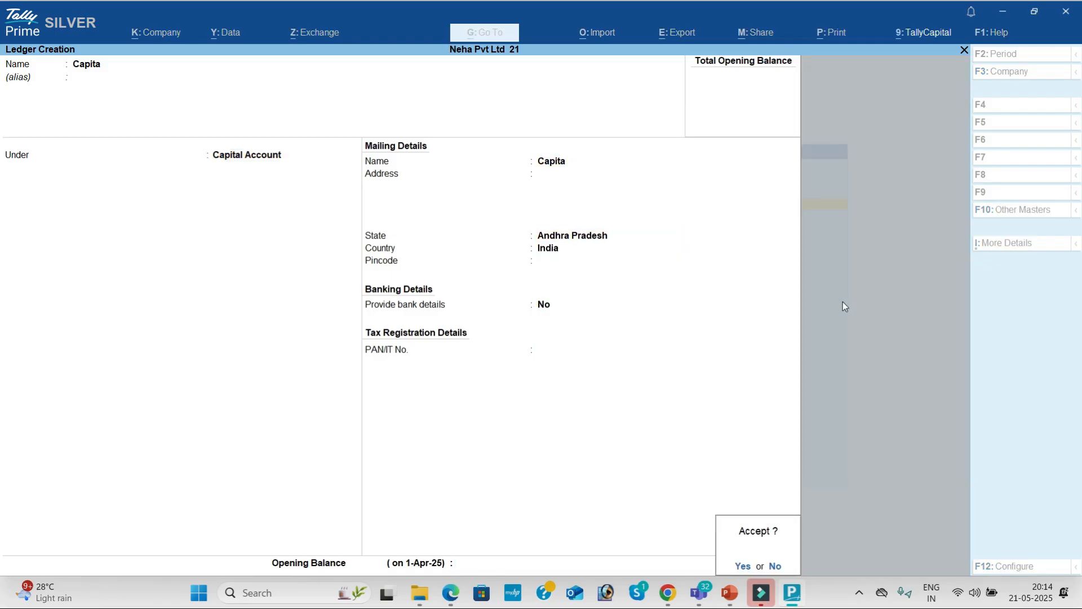
key("Return")
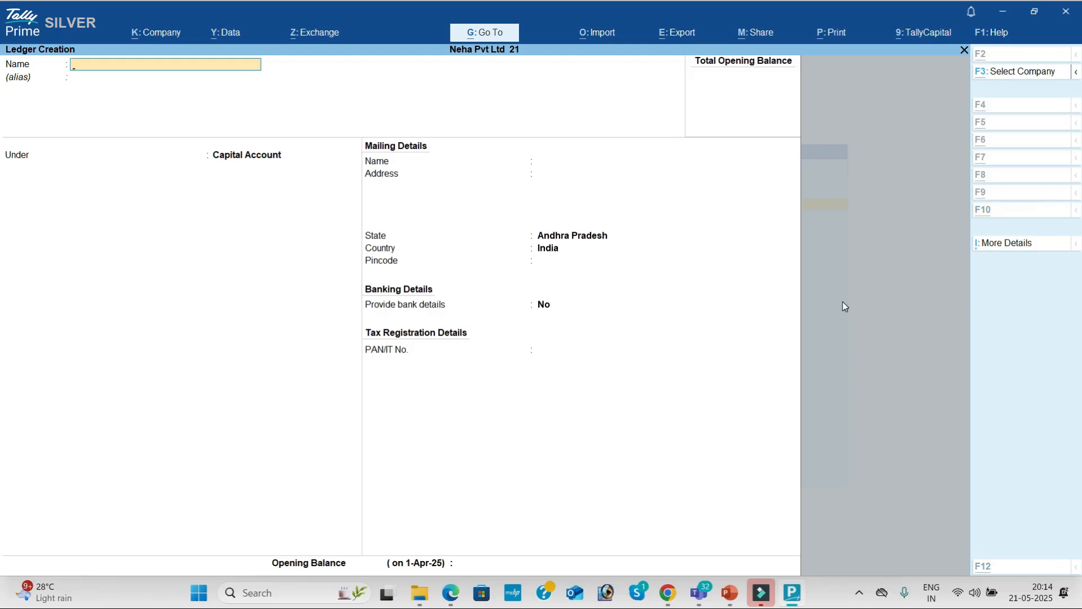
key("alt+Tab")
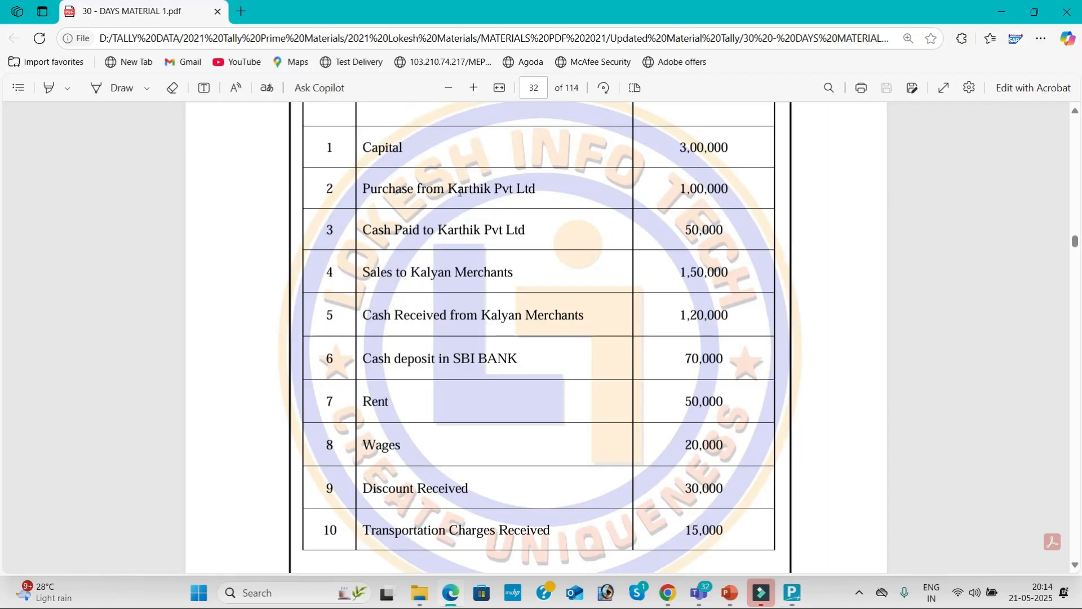
Zoom in on the PDF transaction table and return to TallyPrime's ledger form.
left_click(473, 90)
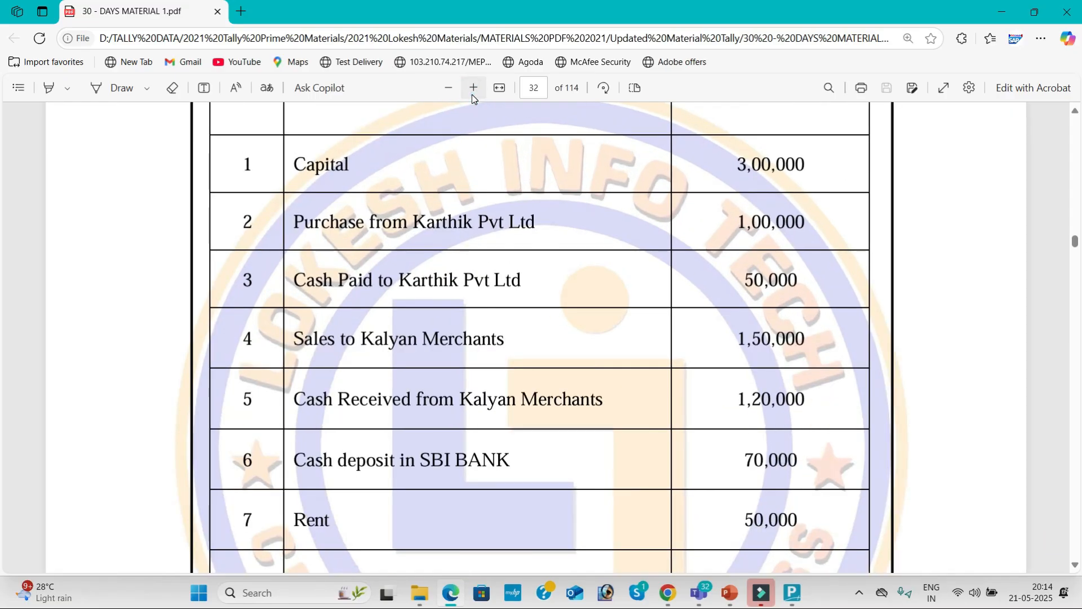
key("alt+Tab")
Create a Purchase ledger under Purchase Accounts.
type("Purchase")
key("Return")
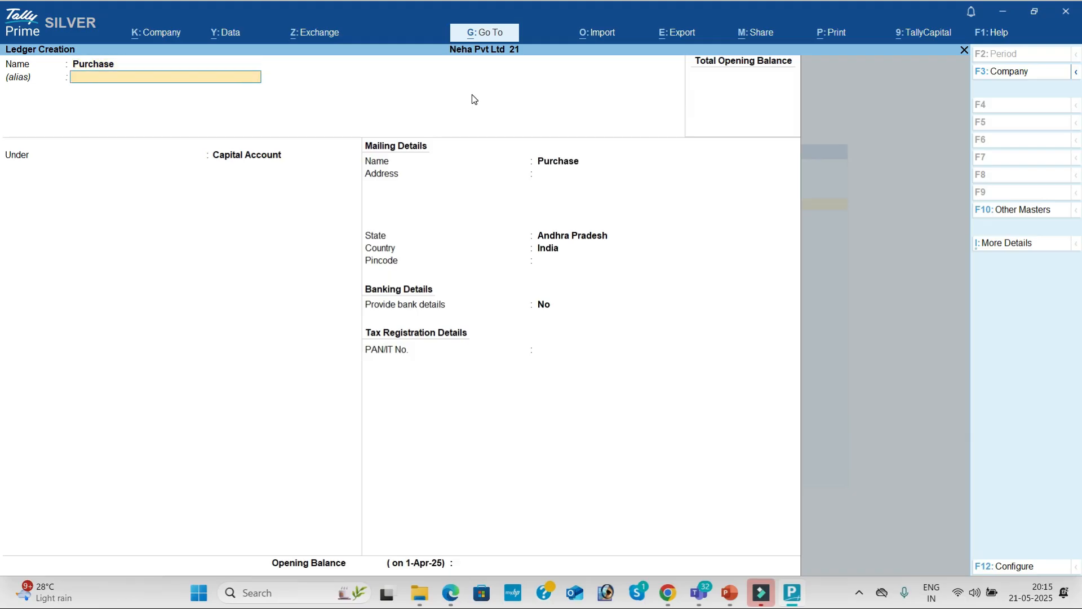
key("Return")
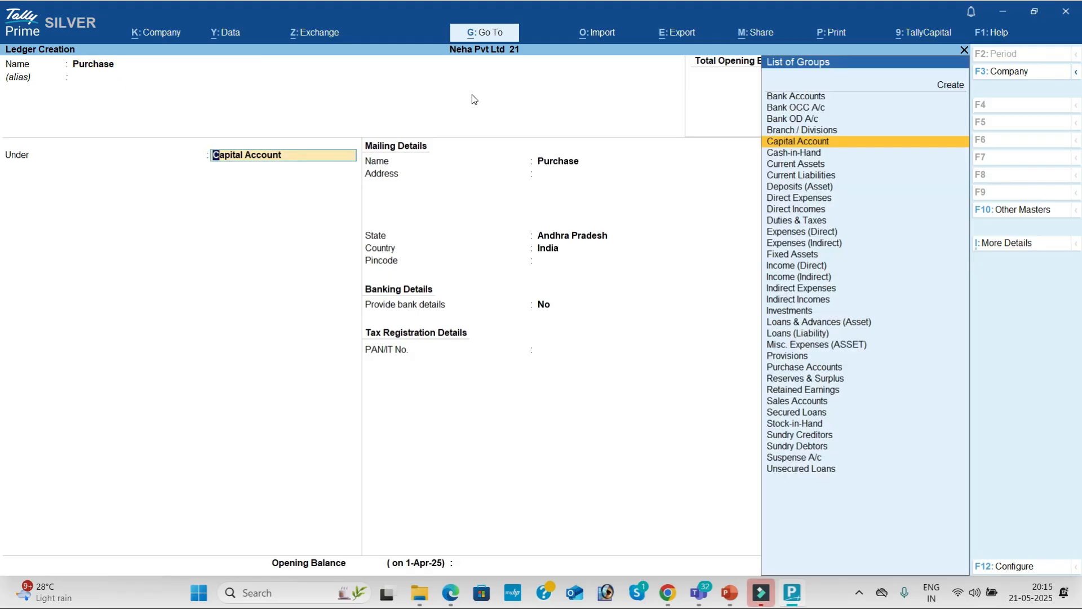
type("Pu")
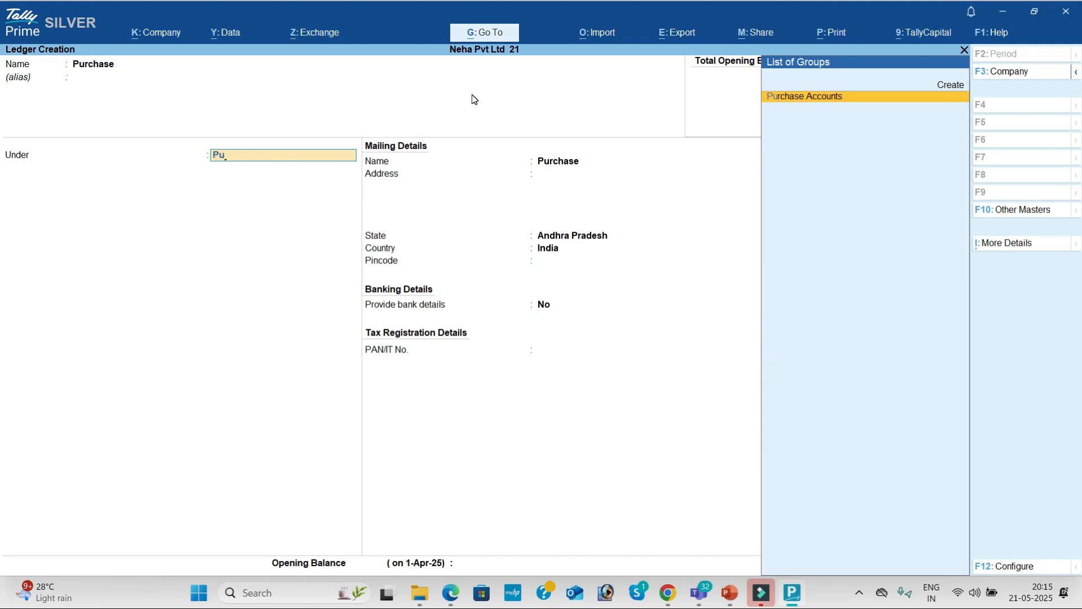
key("Return")
key("Return")
Create a Karthik Pvt Ltd ledger under Sundry Creditors, then switch to the PDF.
key("Return")
key("Return")
key("Return")
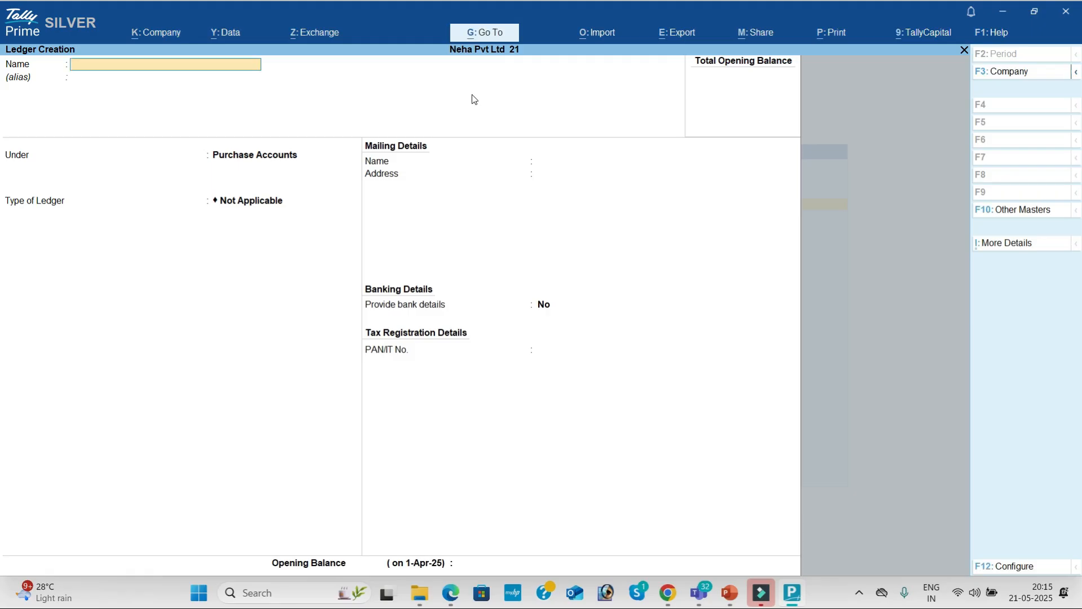
type("Karthik Pvt Ltd")
key("Return")
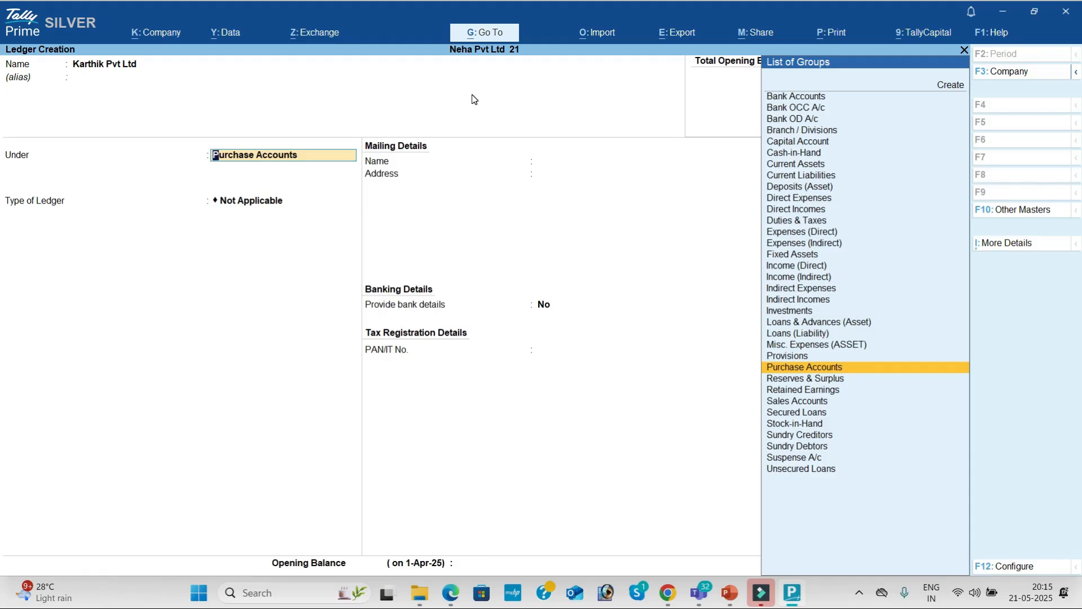
type("Sun")
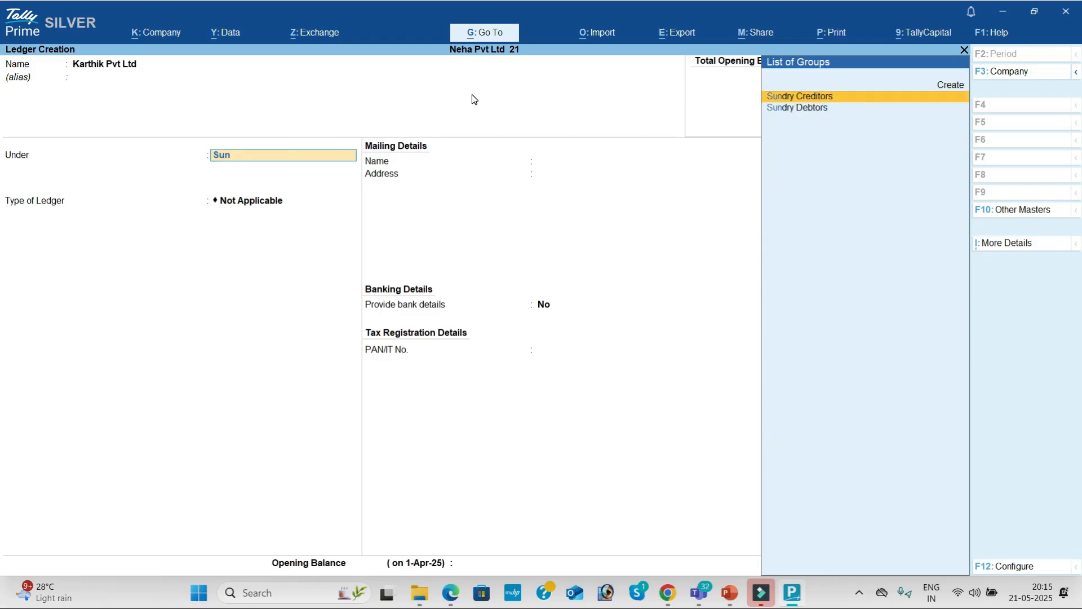
key("Down")
key("Up")
key("Return")
key("Return")
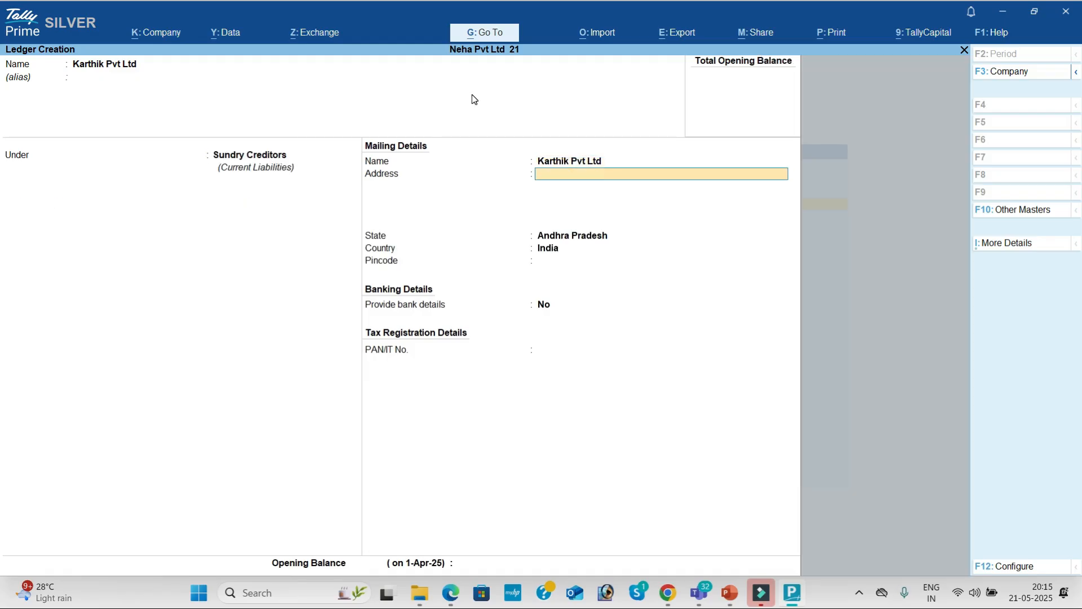
key("Return")
key("Return")
key("Return")
key("Return")
key("Return")
key("Return")
key("Return")
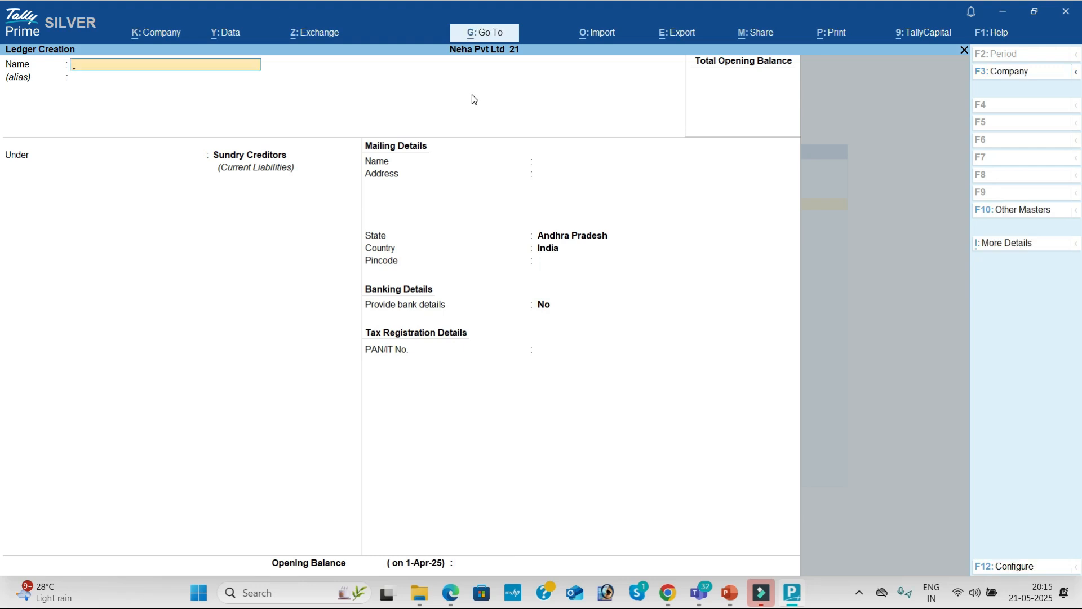
key("alt+Tab")
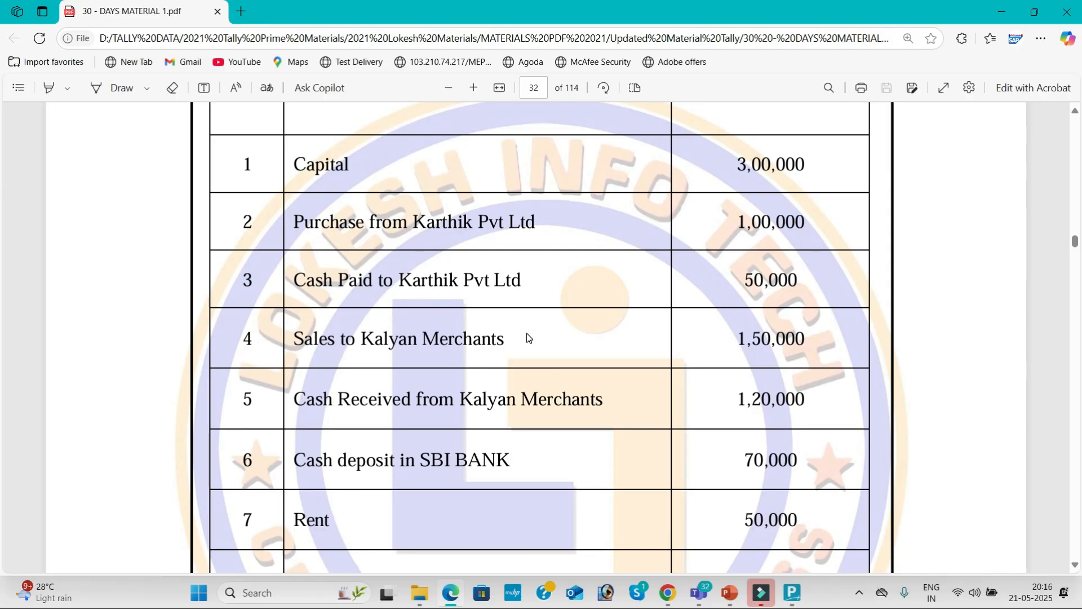
Create a Sales ledger under Sales Accounts.
key("alt+Tab")
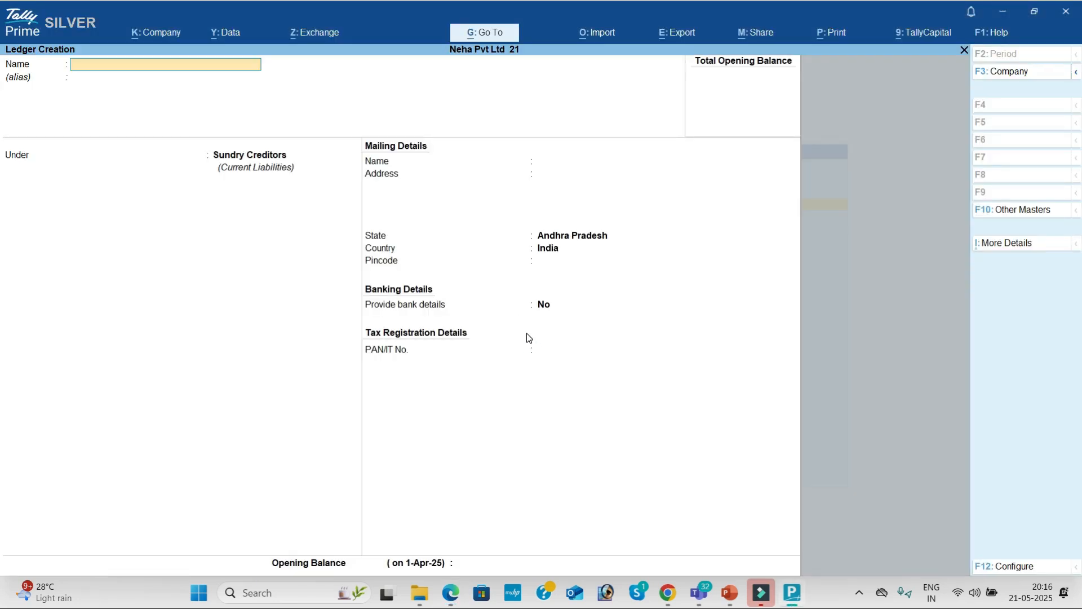
type("Sal")
key("Return")
key("Return")
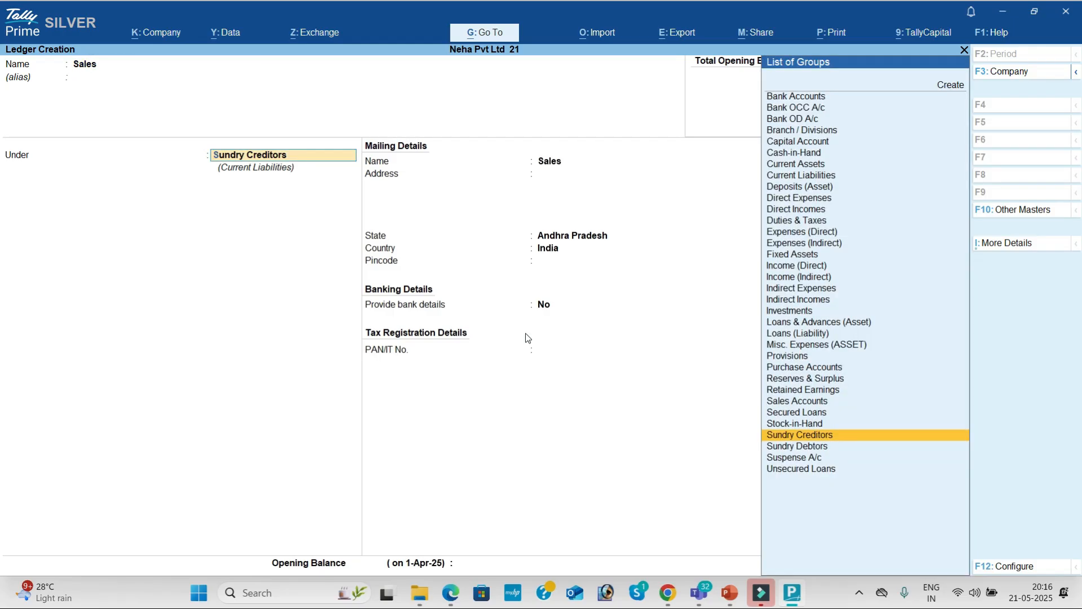
type("Sa")
key("Return")
Create a Kalyan Merchants ledger under Sundry Debtors, then switch back to the PDF.
key("Return")
key("Return")
key("Return")
type("Kalyan Merchants")
key("Return")
type("Sun")
key("Down")
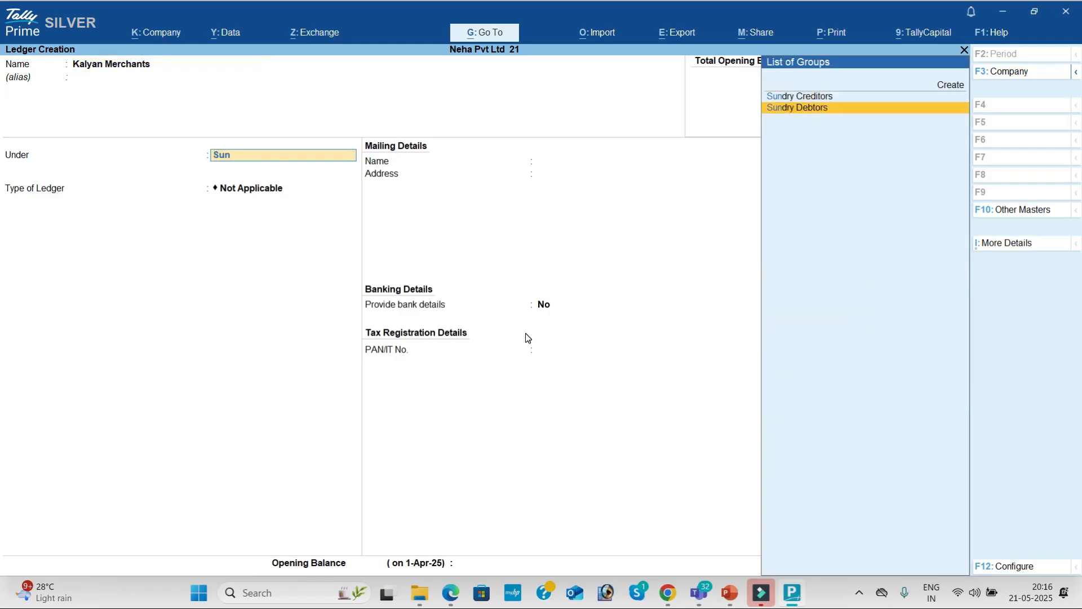
key("Return")
key("Return")
key("Return")
key("Return")
key("Return")
key("Return")
key("Return")
key("Return")
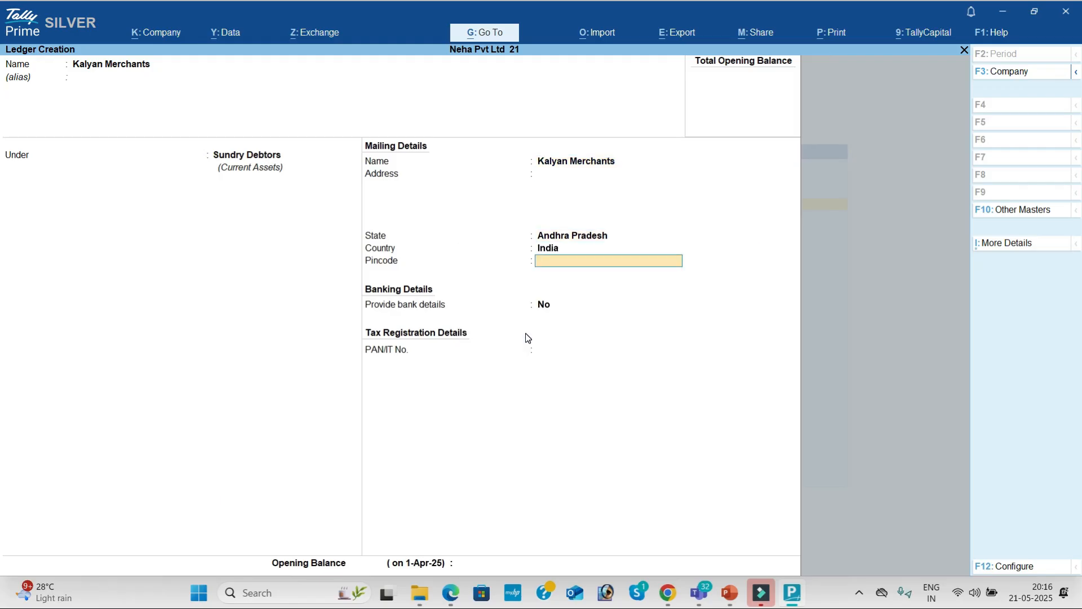
key("Return")
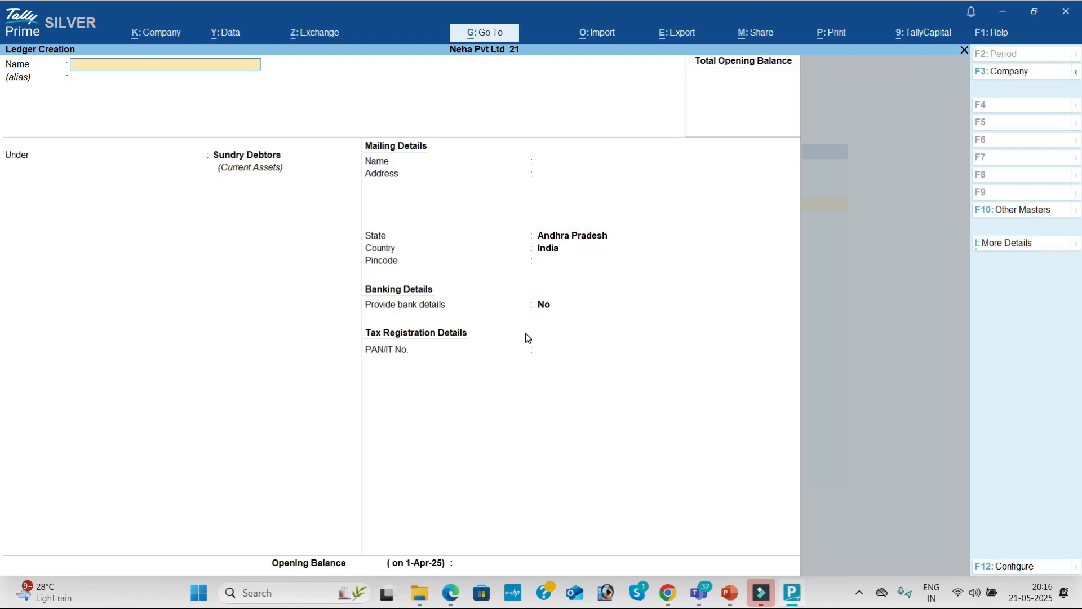
key("alt+Tab")
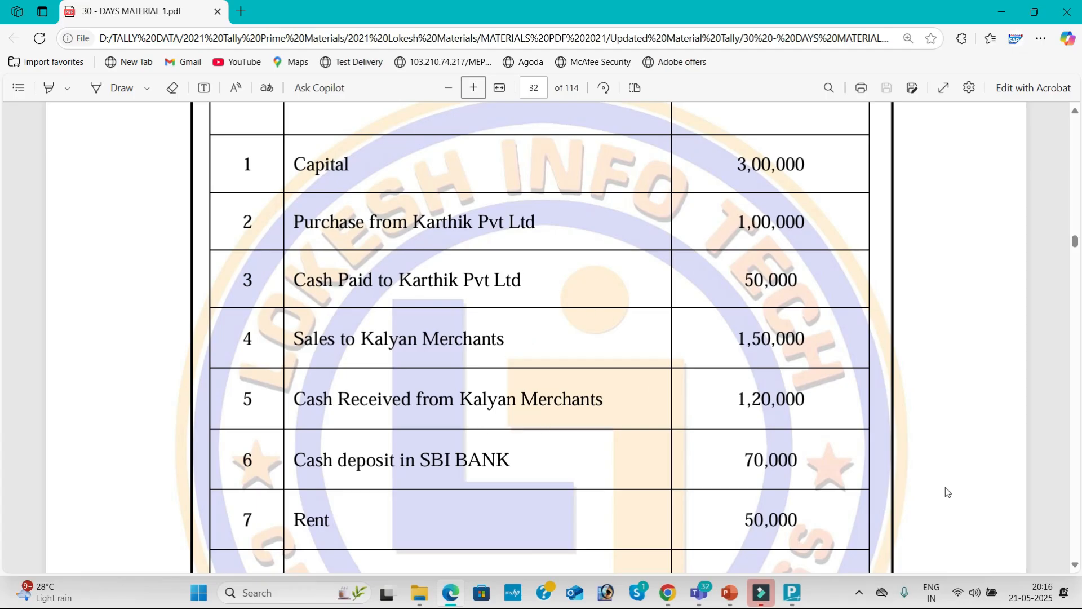
Scroll the PDF to transactions 3–10, then enter the ledger name Sbi Bank in TallyPrime.
left_click(1076, 568)
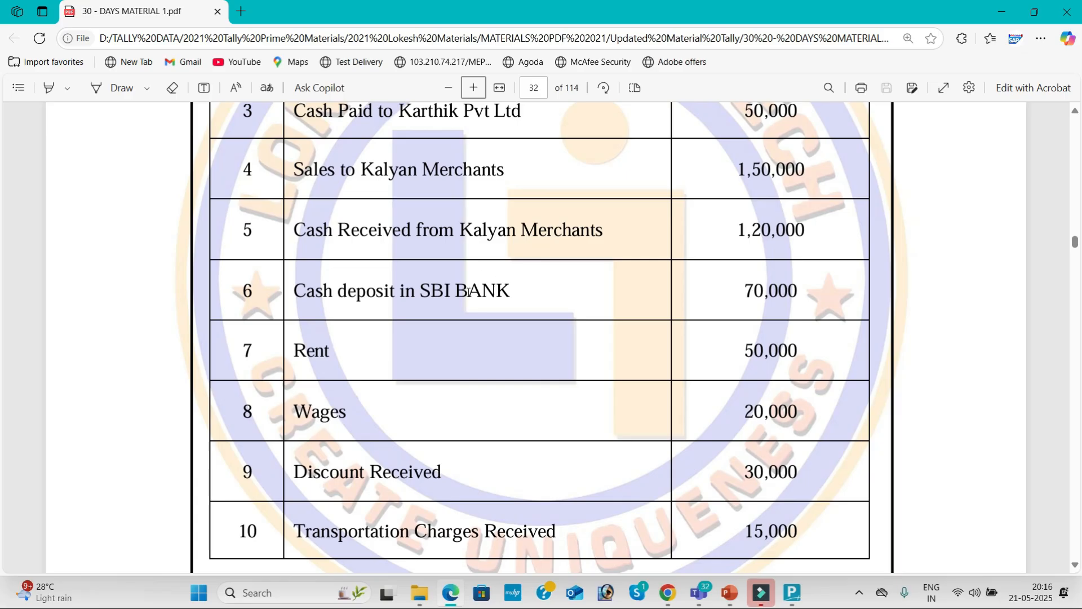
key("alt+Tab")
type("Sbi Bank")
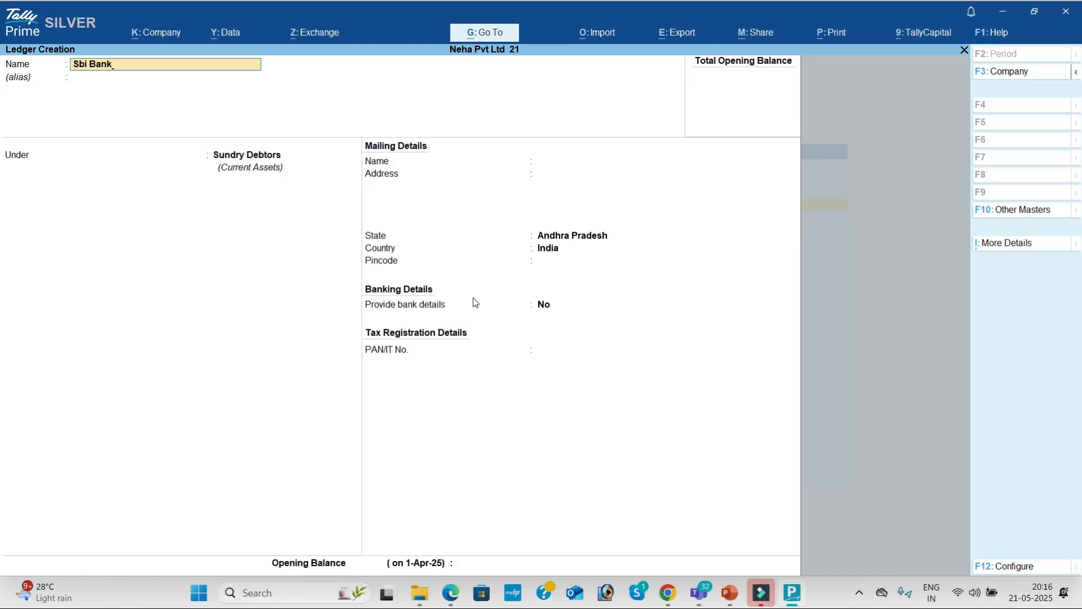
Save Sbi Bank under Bank Accounts with bank name Not Applicable, then return to the PDF.
key("Return")
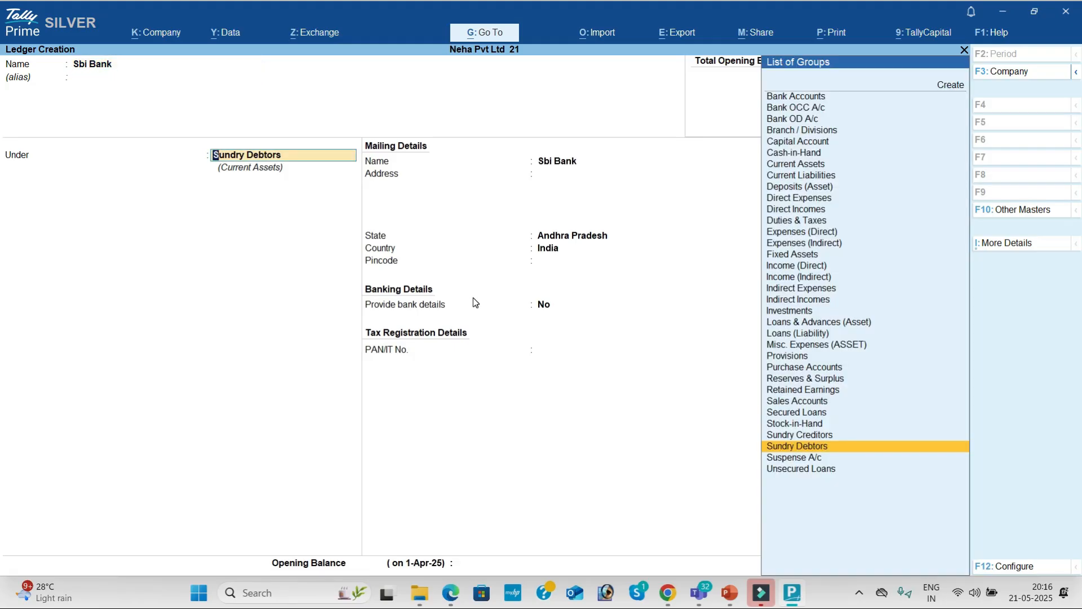
type("Ba")
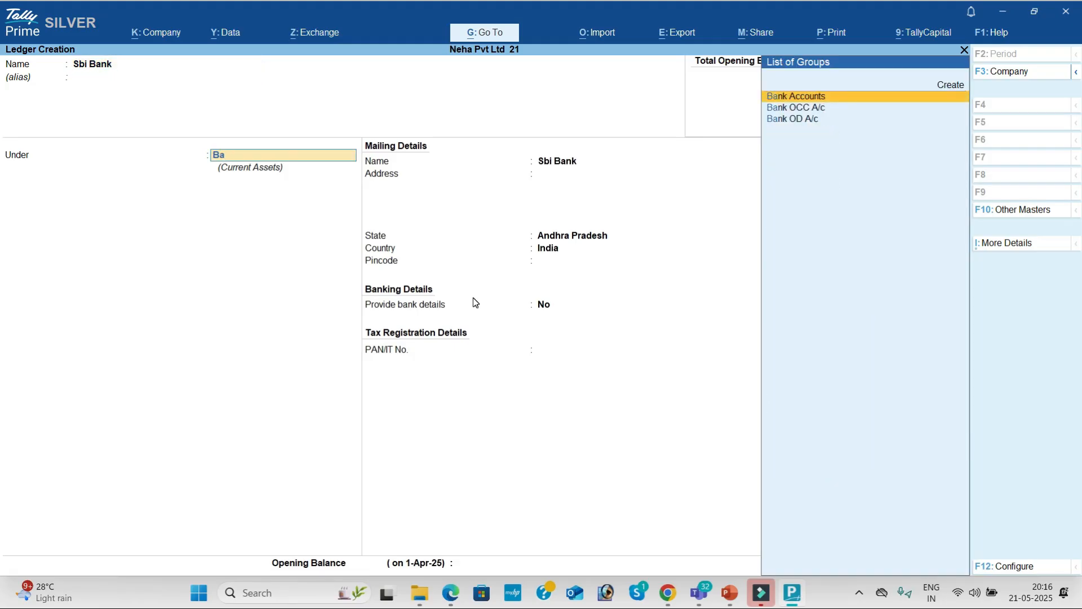
key("Return")
key("Return")
key("Return")
key("Return")
key("Return")
key("Return")
key("Return")
key("Return")
key("Return")
key("Return")
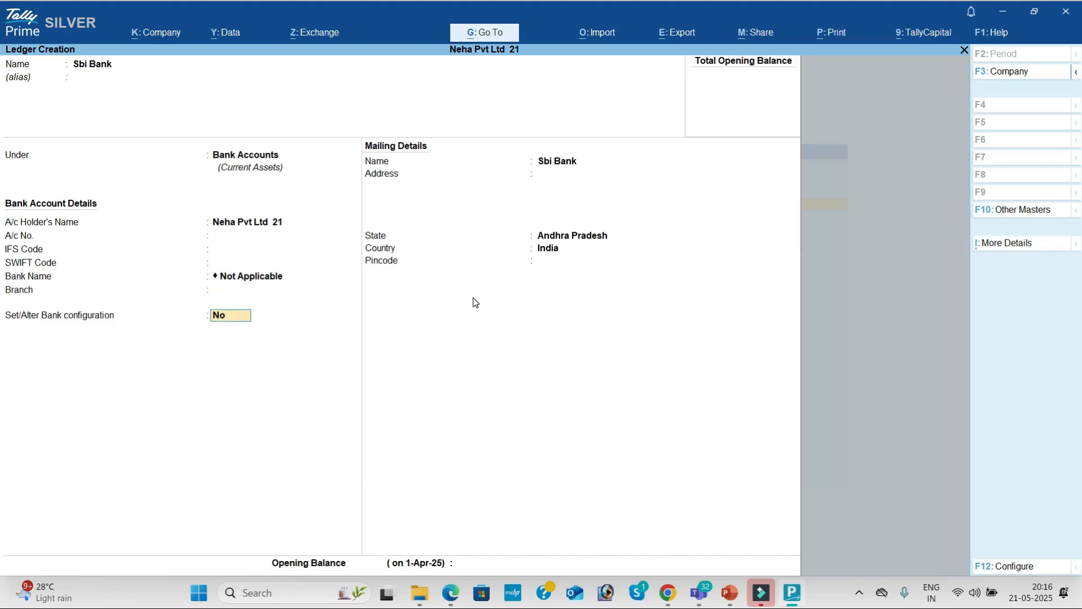
key("Return")
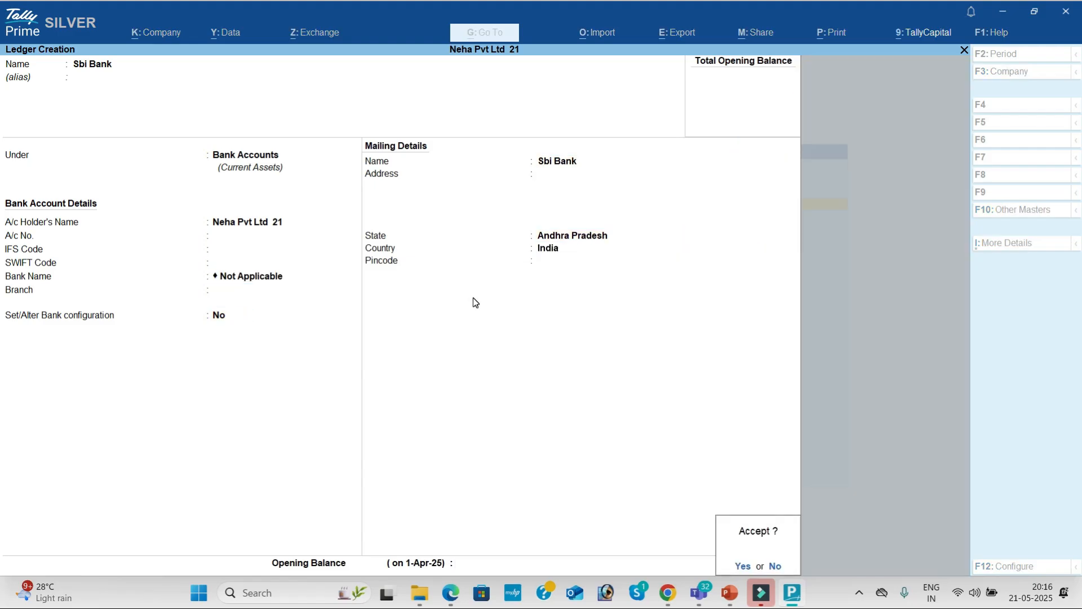
key("Return")
key("alt+Tab")
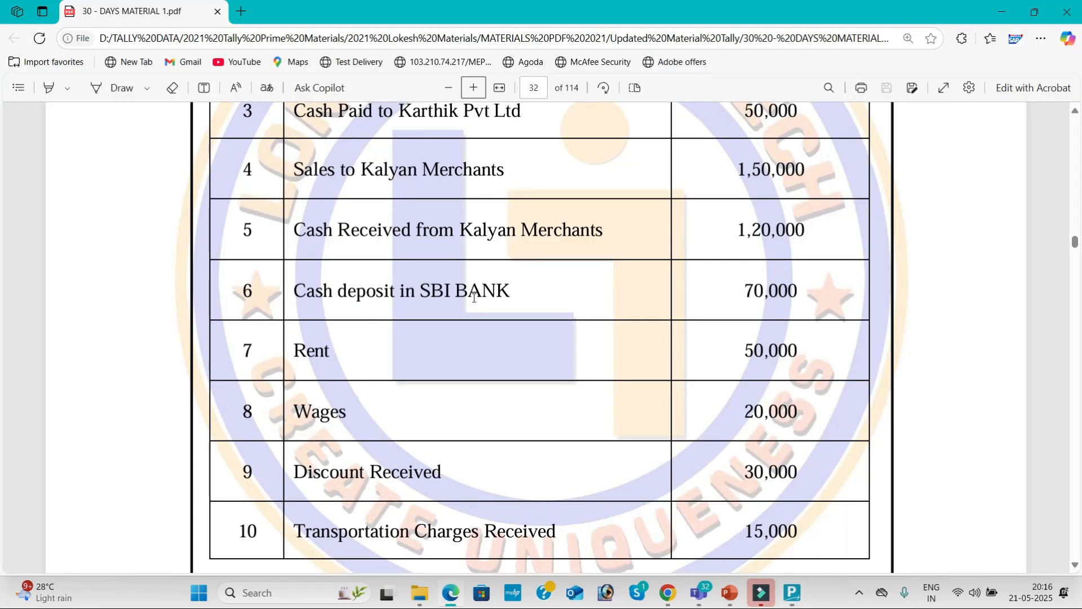
Create a Rent ledger under Indirect Expenses.
key("alt+Tab")
type("Rent")
key("Return")
key("Return")
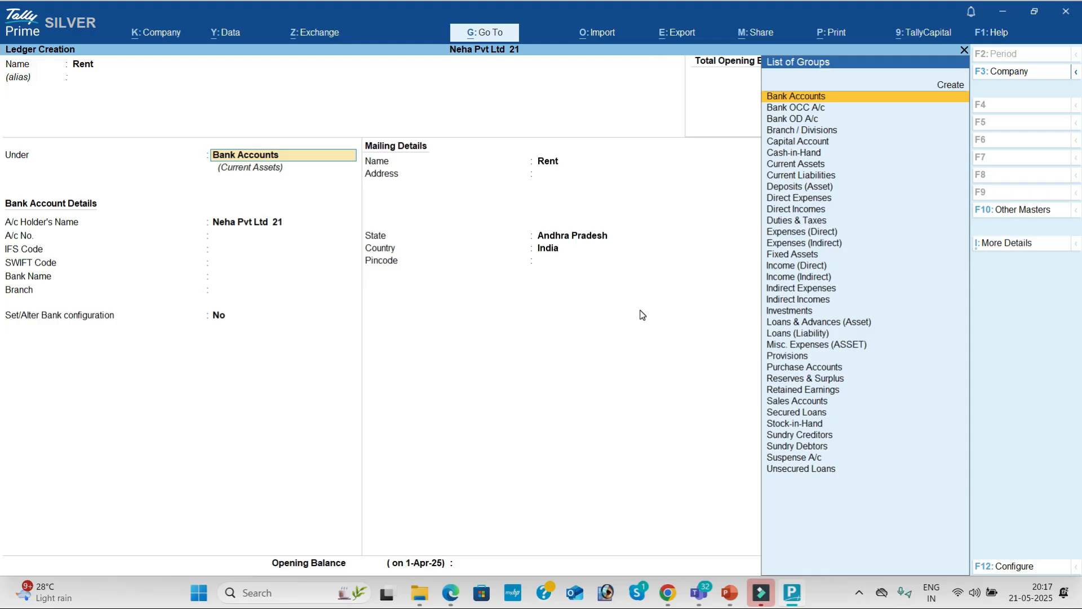
type("Ind")
key("Down")
key("Down")
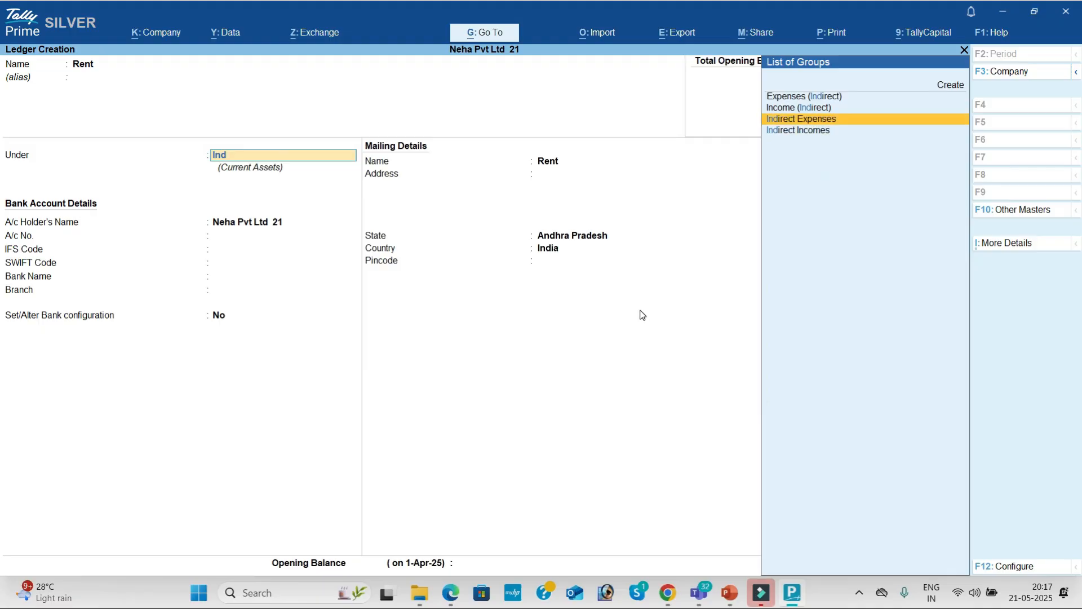
key("Return")
Create a Wages ledger under Direct Expenses.
key("Return")
key("Return")
key("Return")
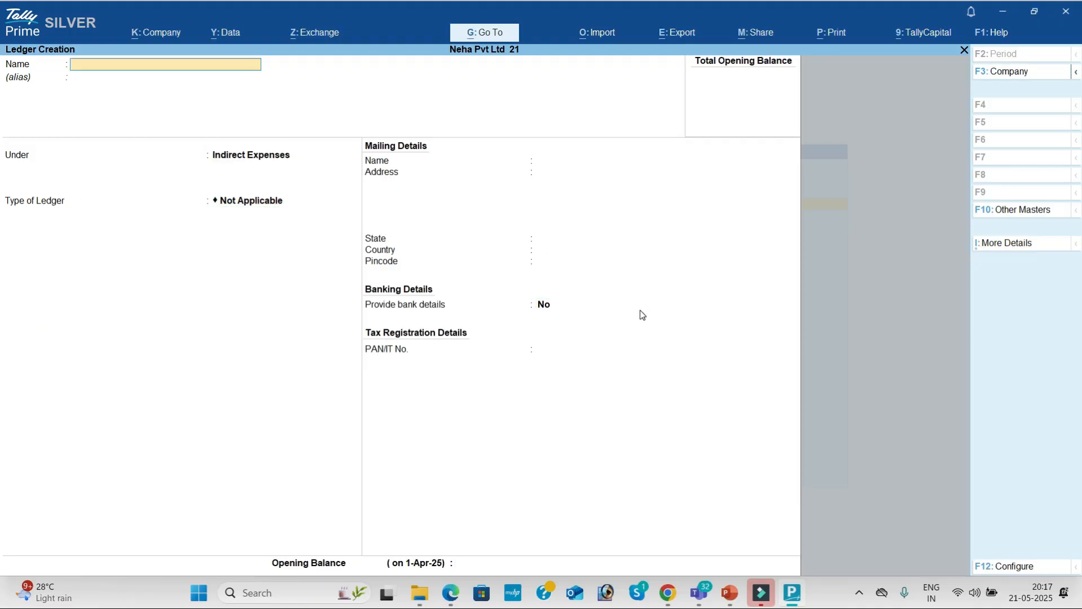
type("Wage")
key("Return")
key("Return")
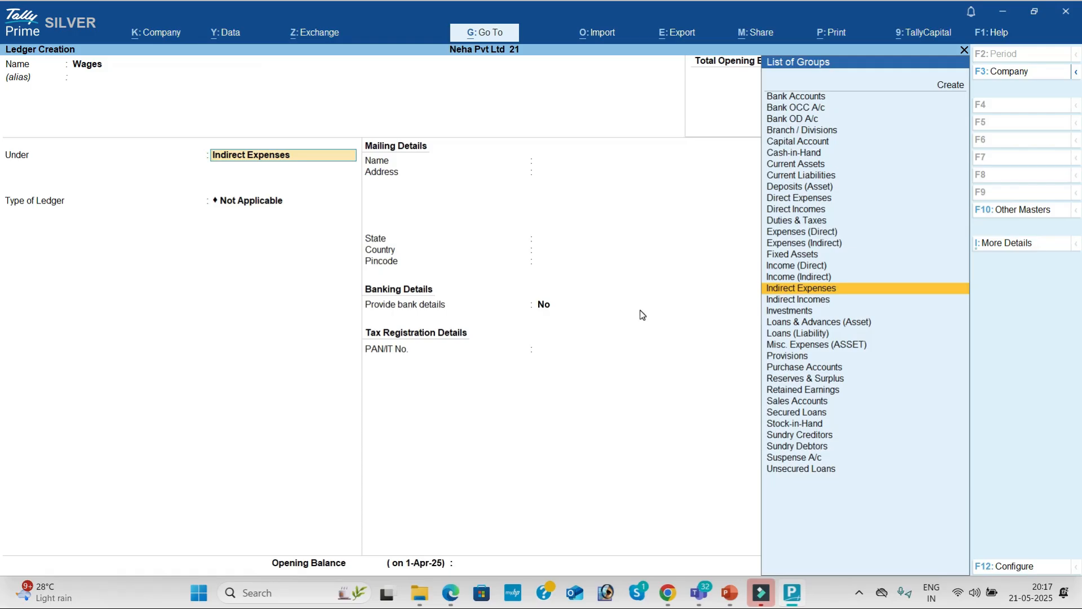
type("Dir")
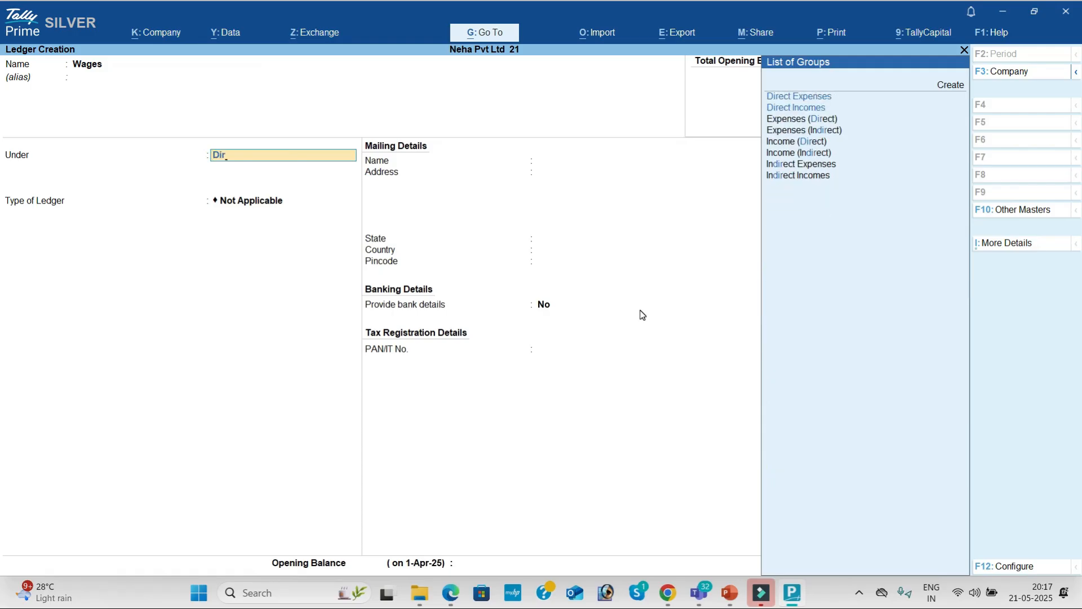
key("Return")
key("Return")
key("Return")
key("Return")
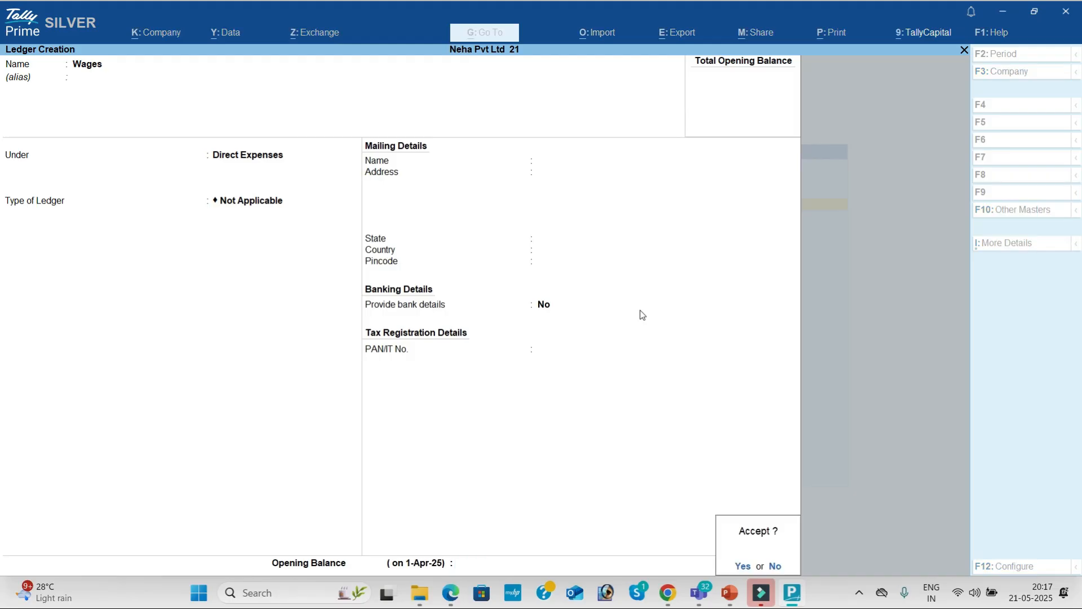
key("Return")
key("alt+Tab")
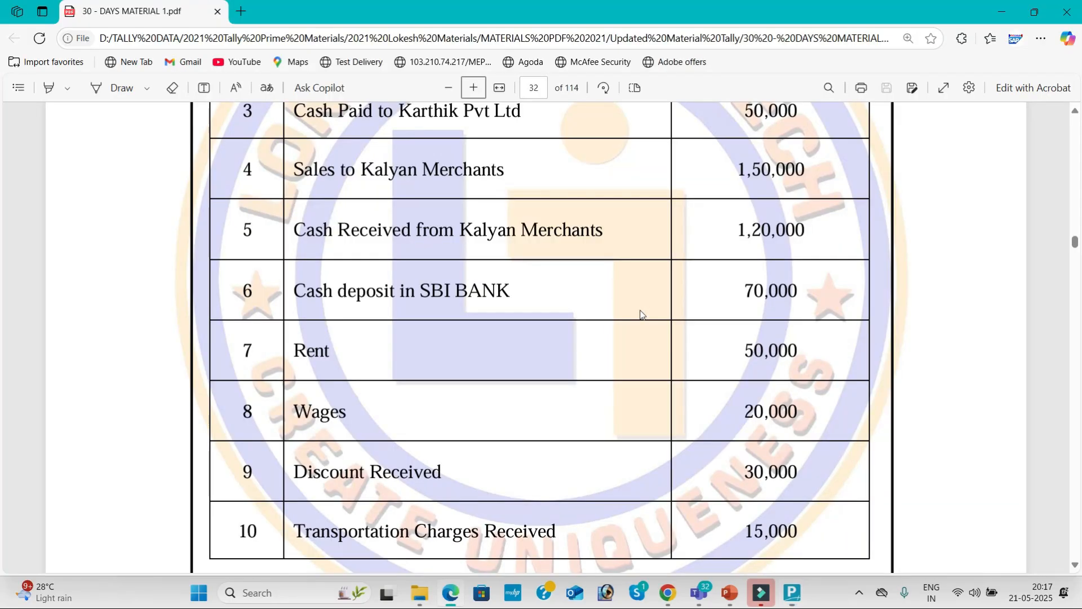
key("alt+Tab")
Create a Discount Received ledger under Indirect Incomes, correcting the misspelt name.
type("Discount R")
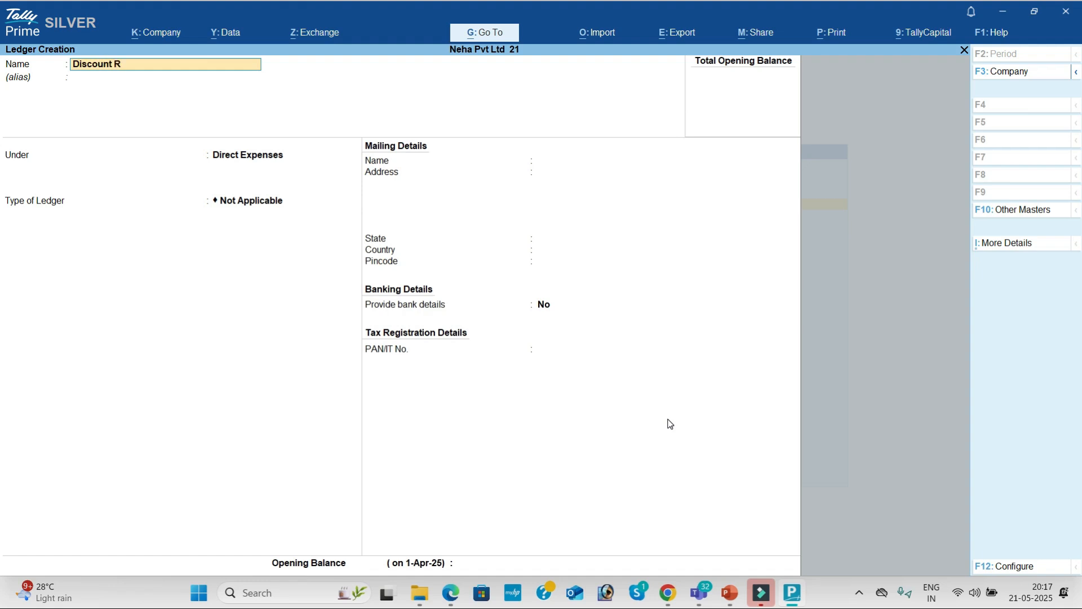
type("ecei")
key("BackSpace")
type("eived")
key("Return")
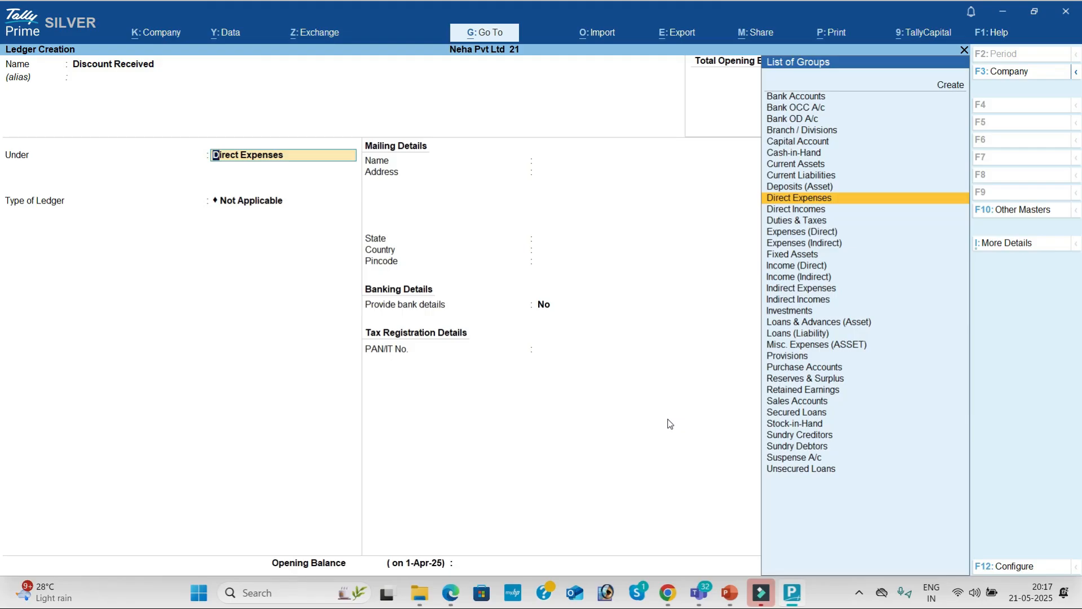
key("Down")
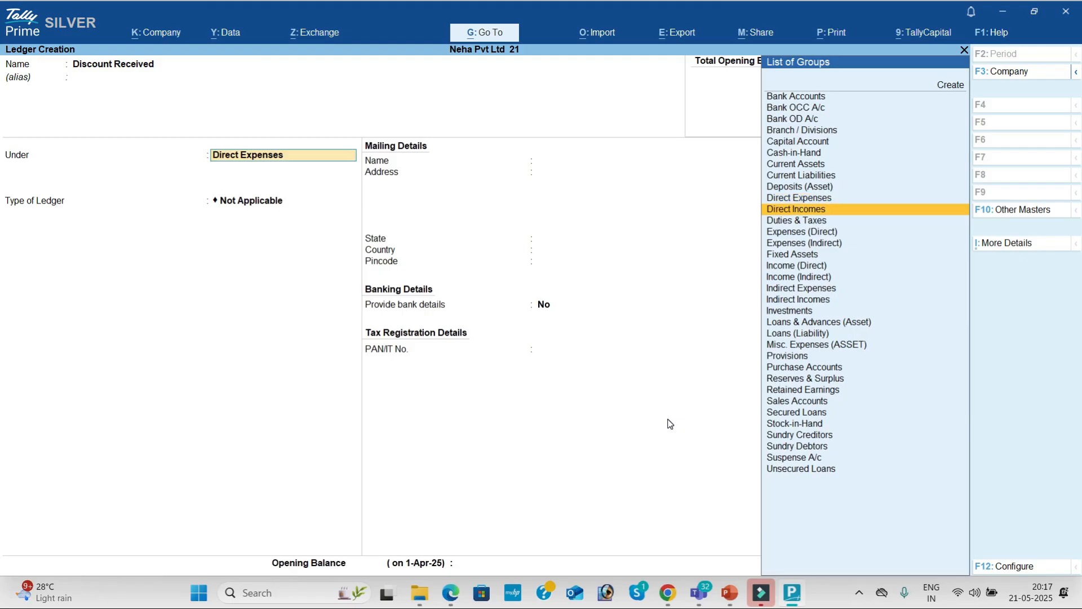
key("BackSpace")
type("Ind")
key("BackSpace")
key("BackSpace")
key("BackSpace")
key("Return")
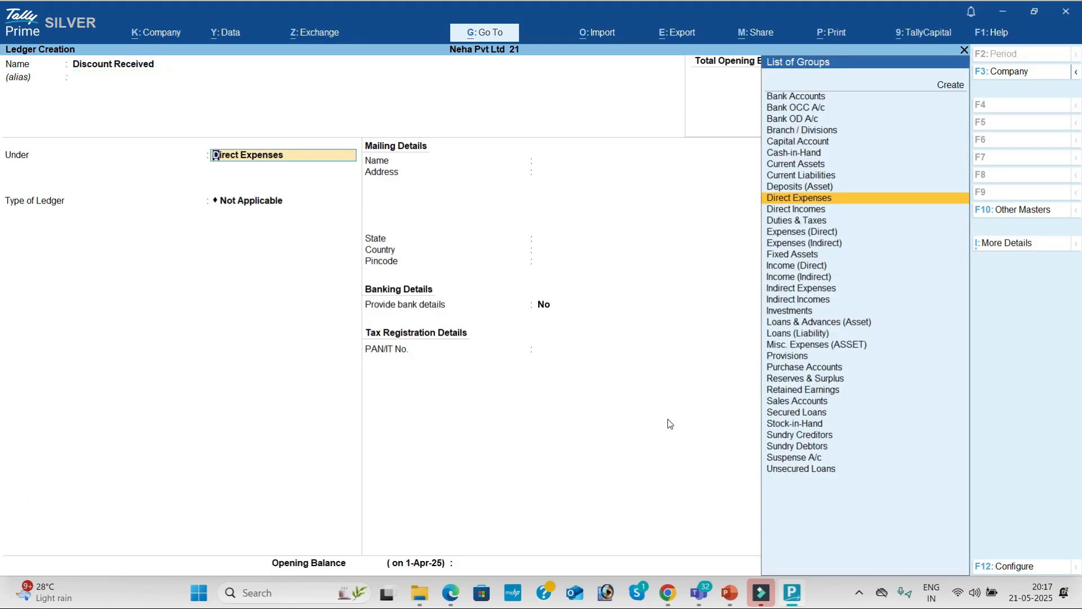
type("Ind")
key("Down")
key("Down")
key("Return")
key("Return")
key("Return")
key("Return")
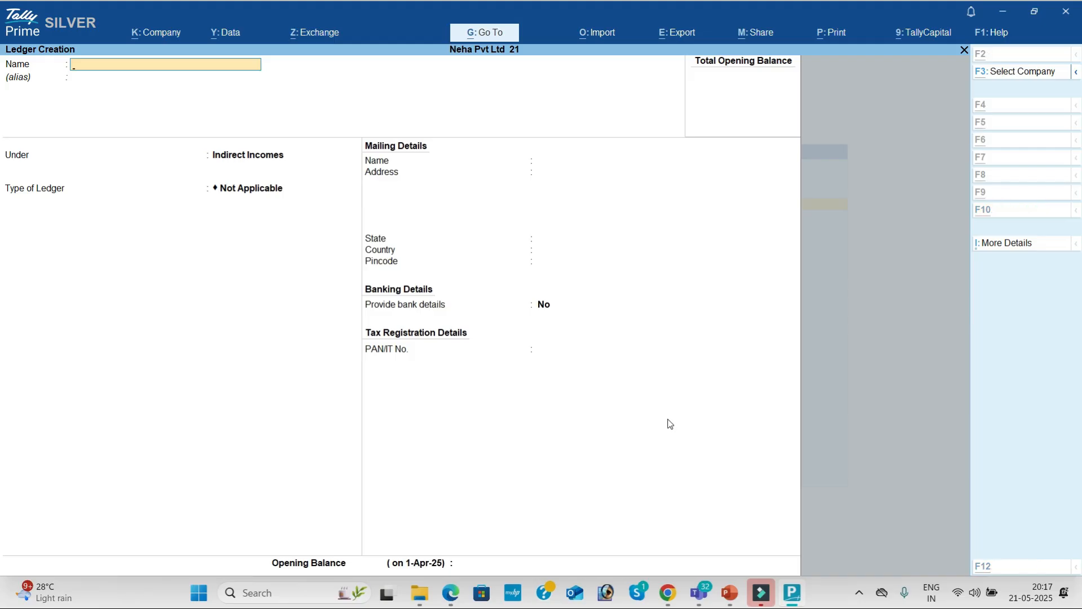
Copy 'Transportation Charges Received' from PDF row 10 and save it as a ledger under Direct Incomes.
key("alt+Tab")
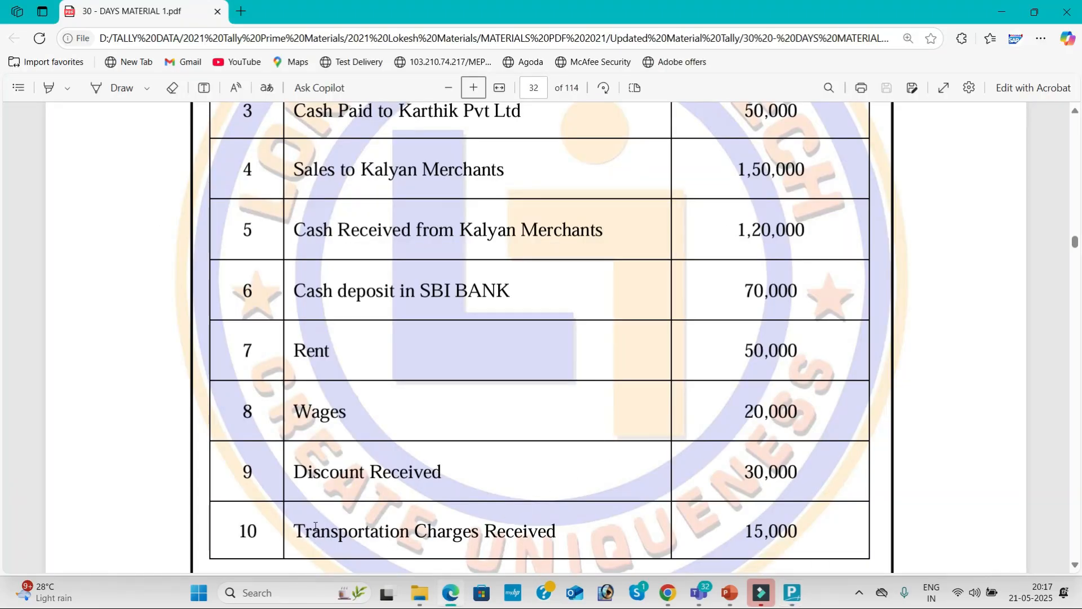
left_click_drag(294, 530, 559, 542)
key("ctrl+c")
key("alt+Tab")
key("ctrl+v")
key("Return")
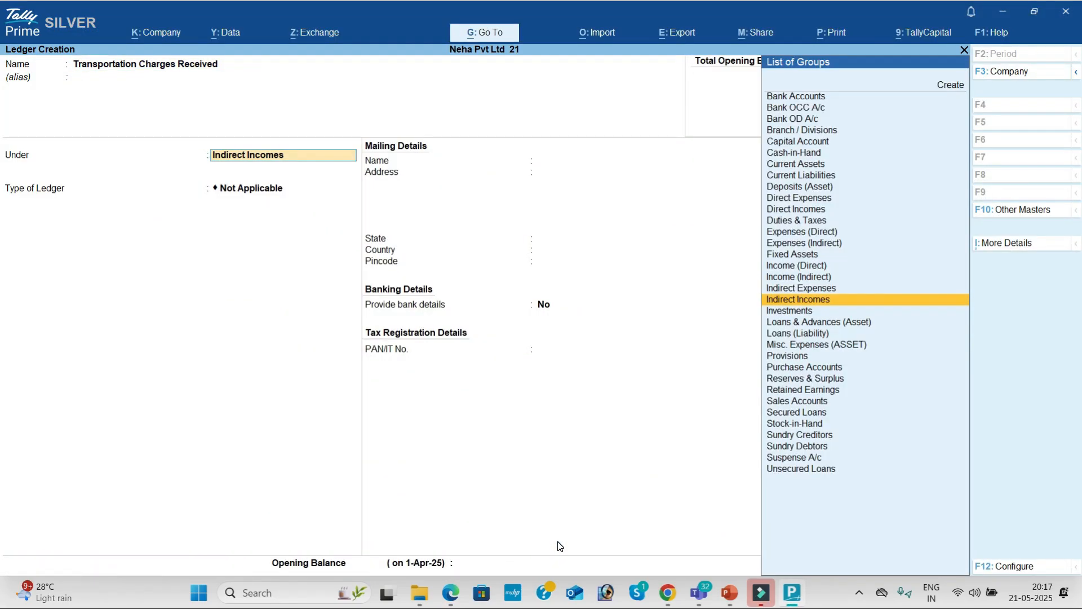
type("Di")
key("Down")
key("Return")
key("Return")
key("Return")
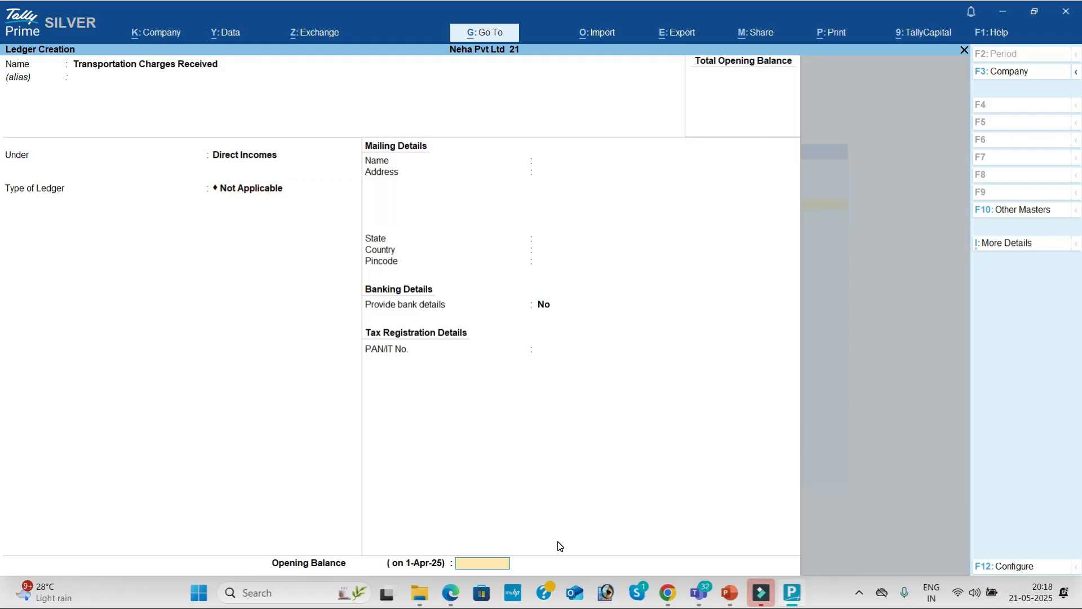
key("Return")
key("Return")
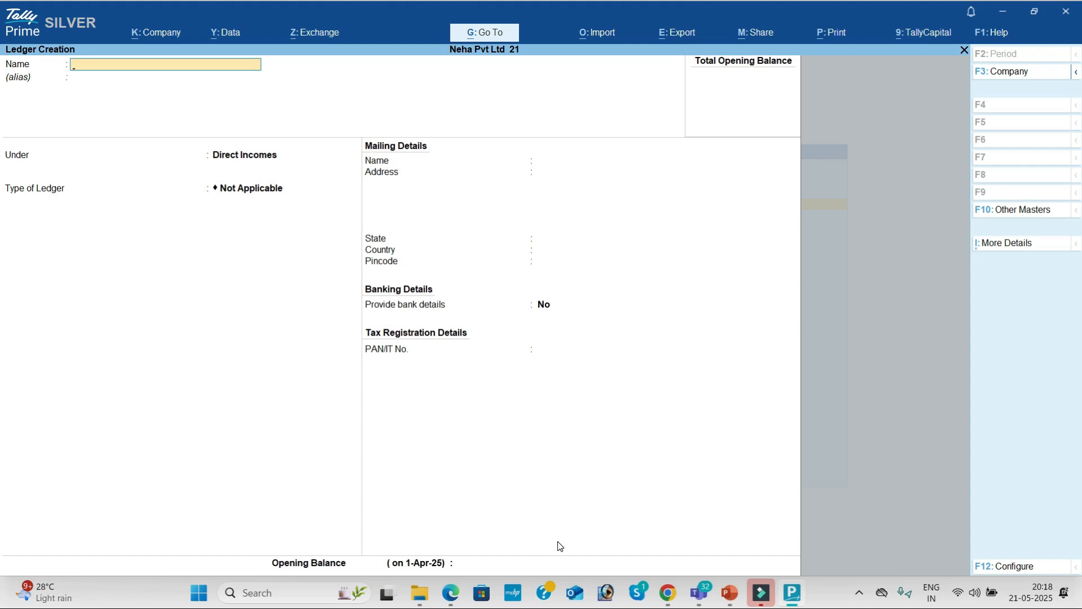
Create a Computer ledger under Direct Incomes with no opening balance and accept it.
type("Computer")
key("Return")
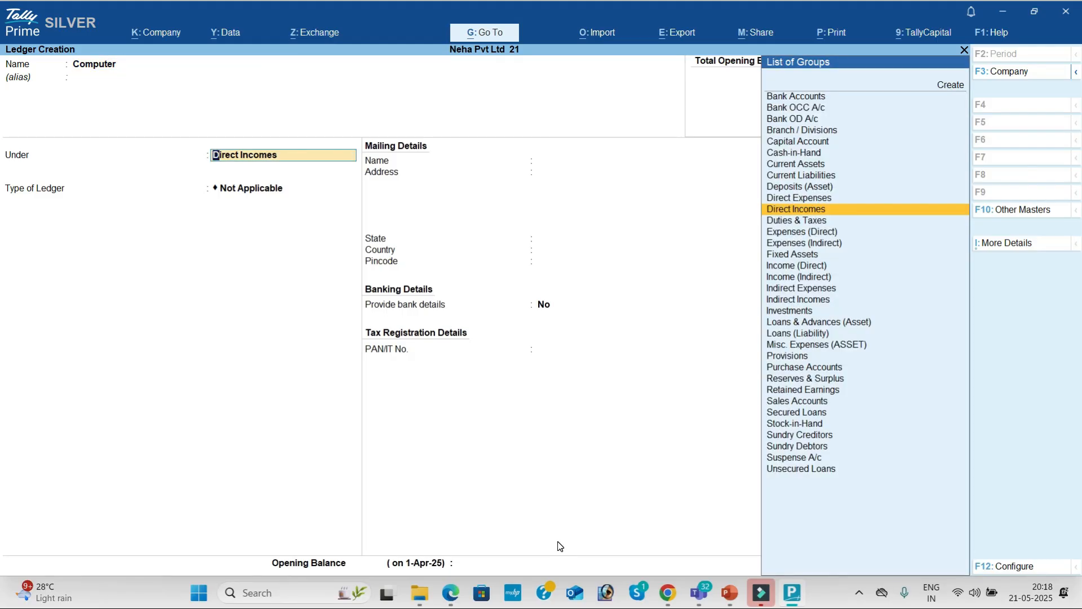
key("Return")
key("Return")
key("Return")
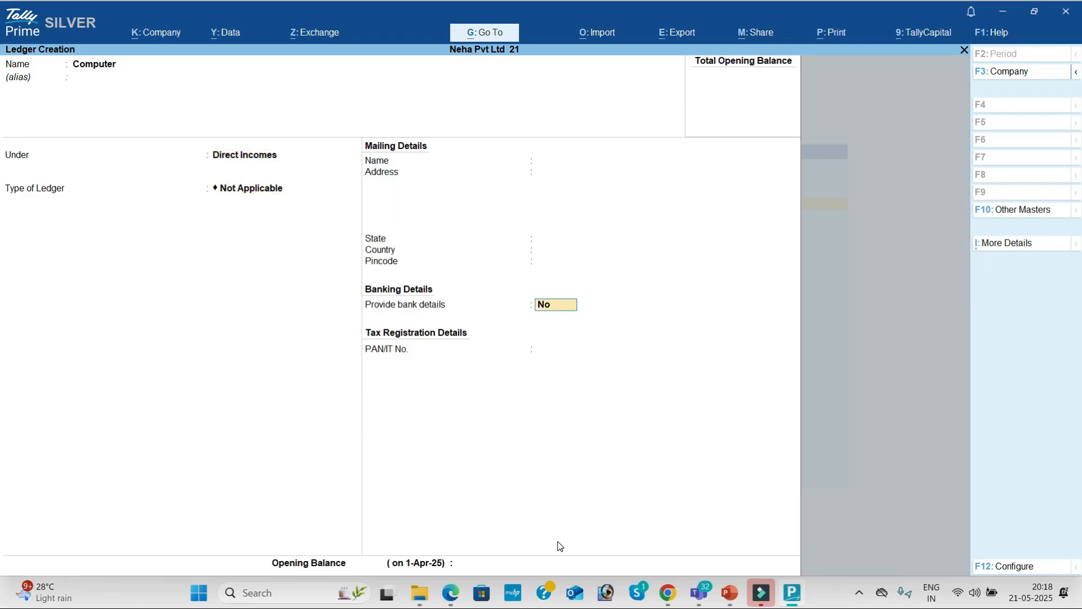
key("Return")
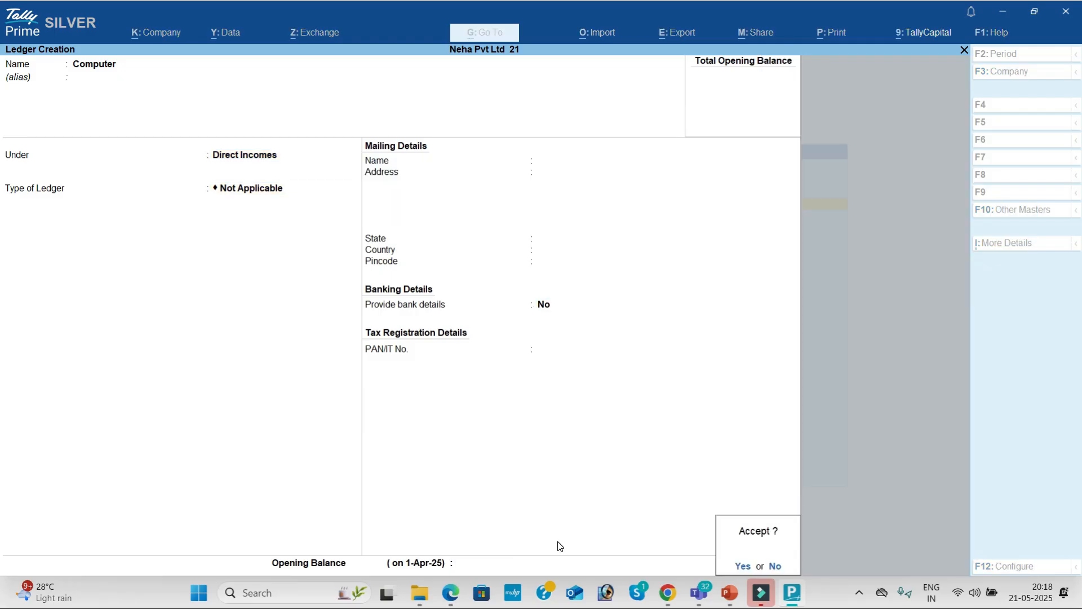
key("y")
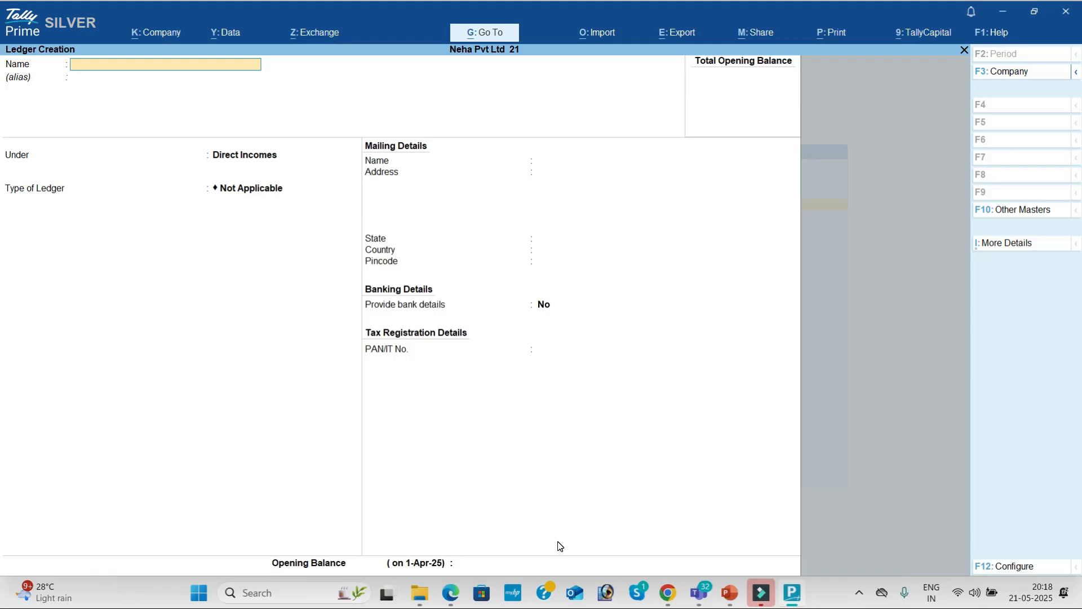
Abandon the blank ledger creation form and go back to the Gateway of Tally.
key("Escape")
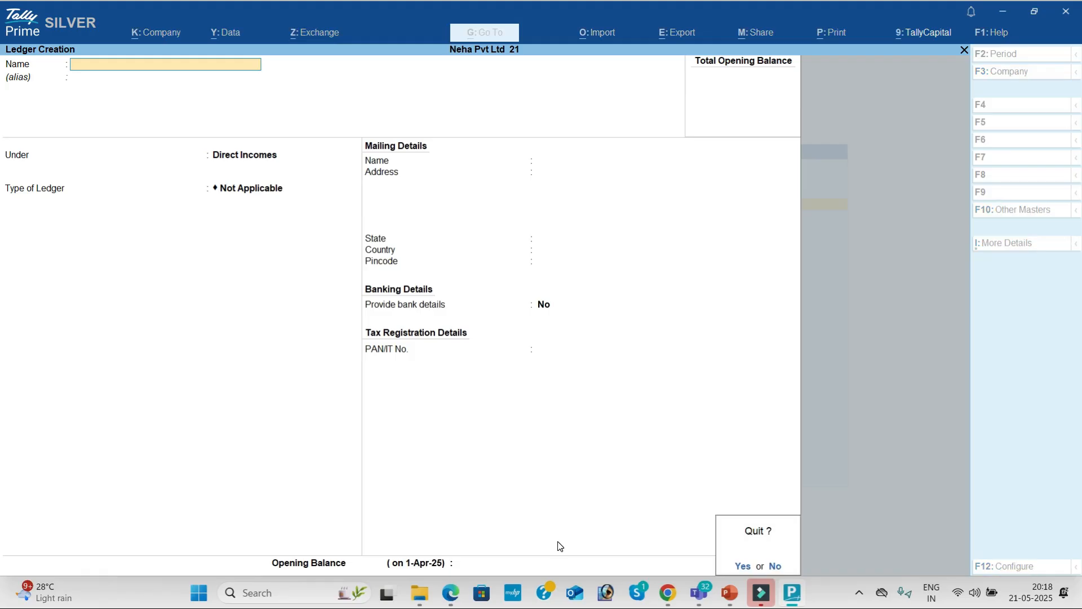
key("y")
key("Escape")
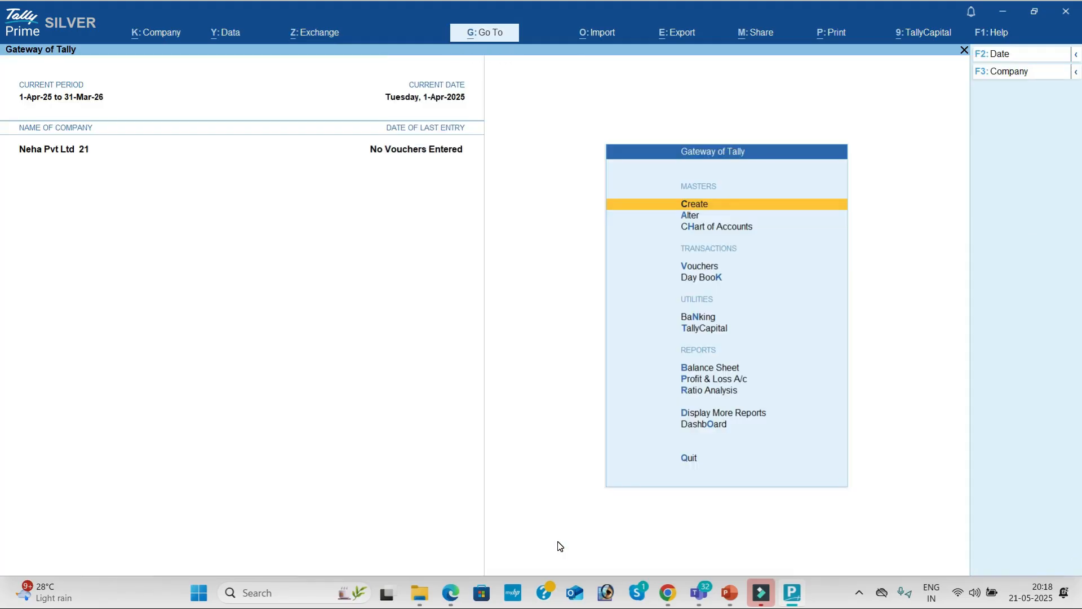
Open the Computer ledger for alteration from the masters ledger list.
key("Down")
key("Return")
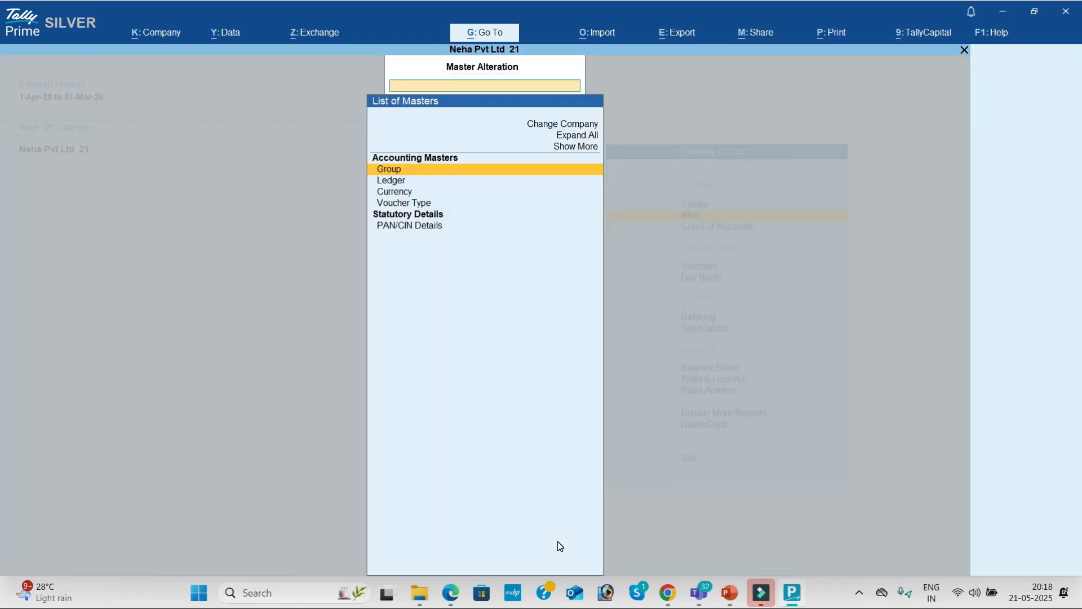
key("Down")
key("Return")
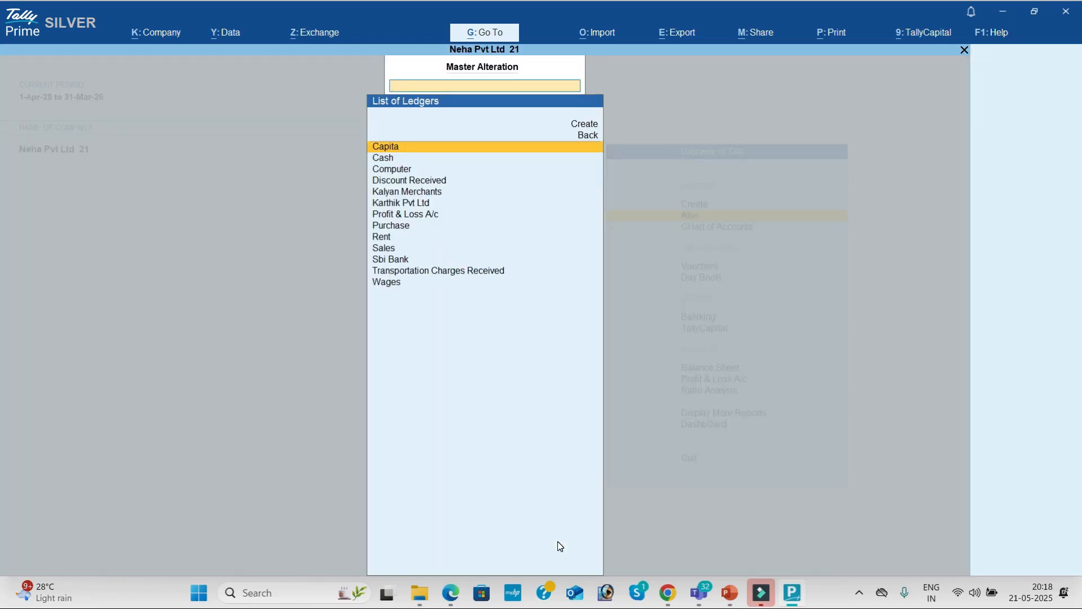
key("Down")
key("Down")
key("Down")
key("Down")
key("Down")
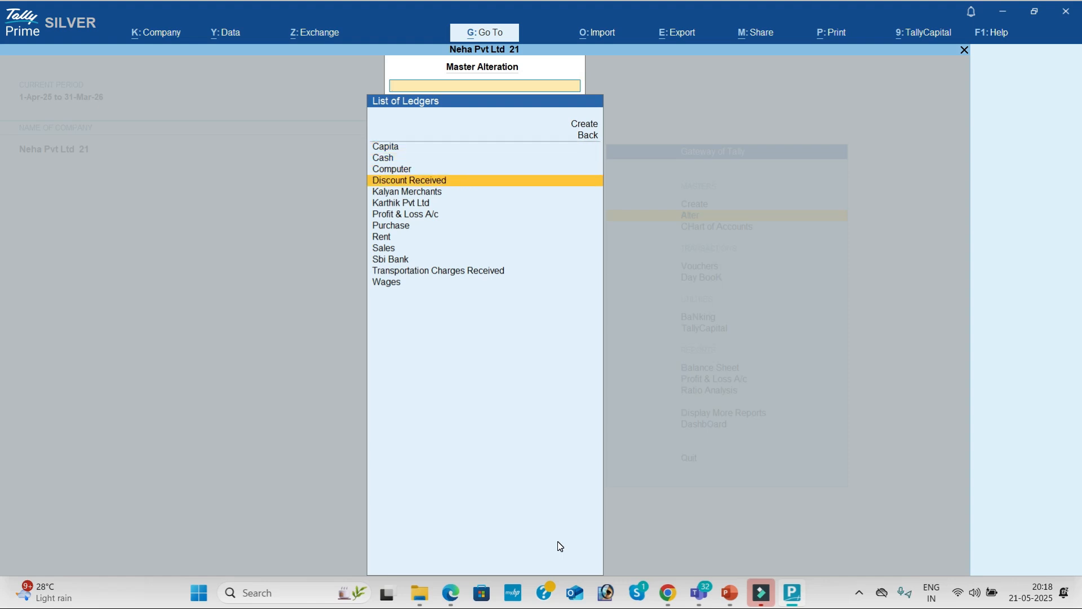
key("Down")
key("Down")
key("Down")
key("Down")
key("Down")
key("Up")
key("Up")
key("Up")
key("Up")
key("Up")
key("Up")
key("Up")
key("Up")
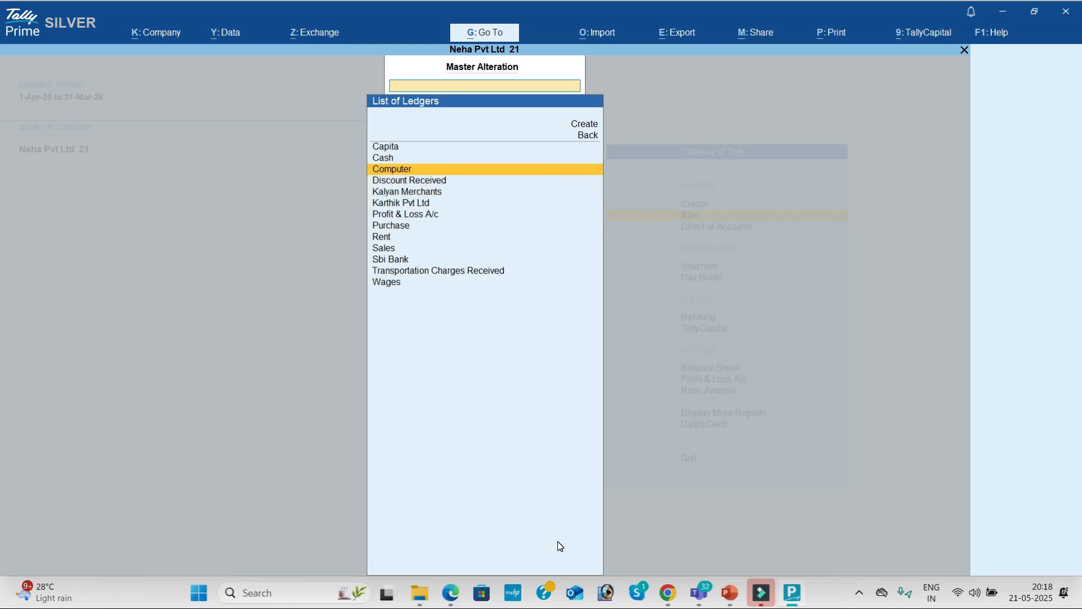
key("Return")
Regroup the Computer ledger from Direct Incomes to Fixed Assets and save it.
key("Return")
type("F")
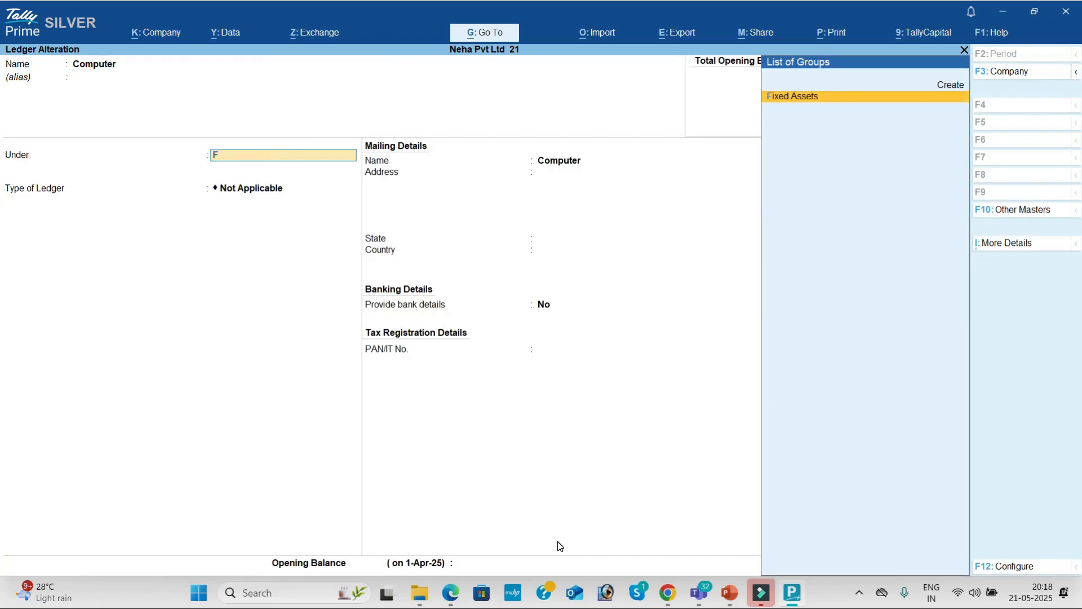
key("Return")
key("Return")
key("Return")
key("Return")
key("Return")
key("Return")
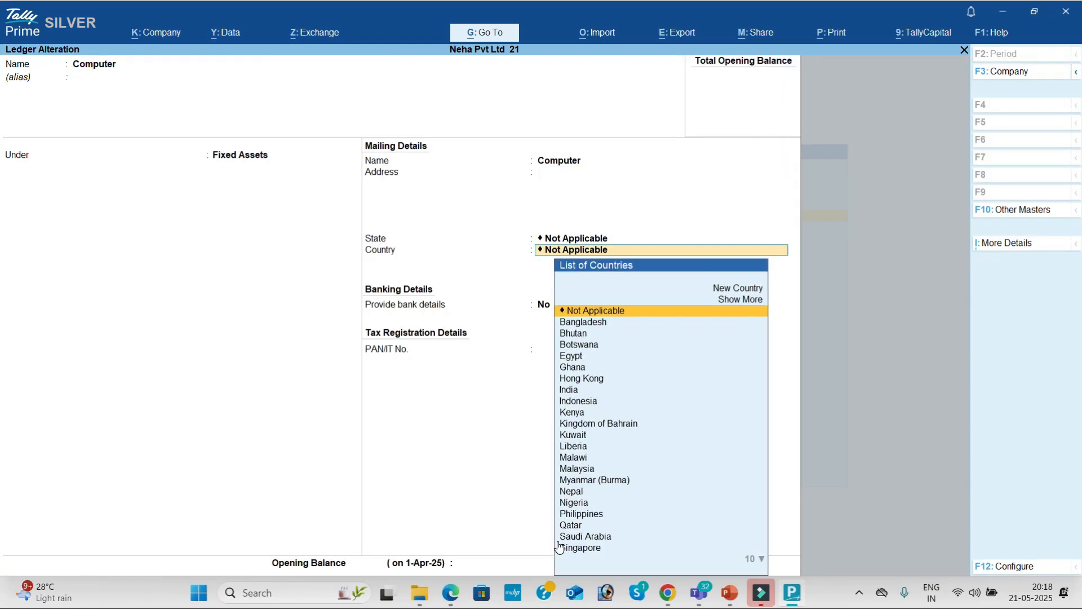
key("Return")
key("Return")
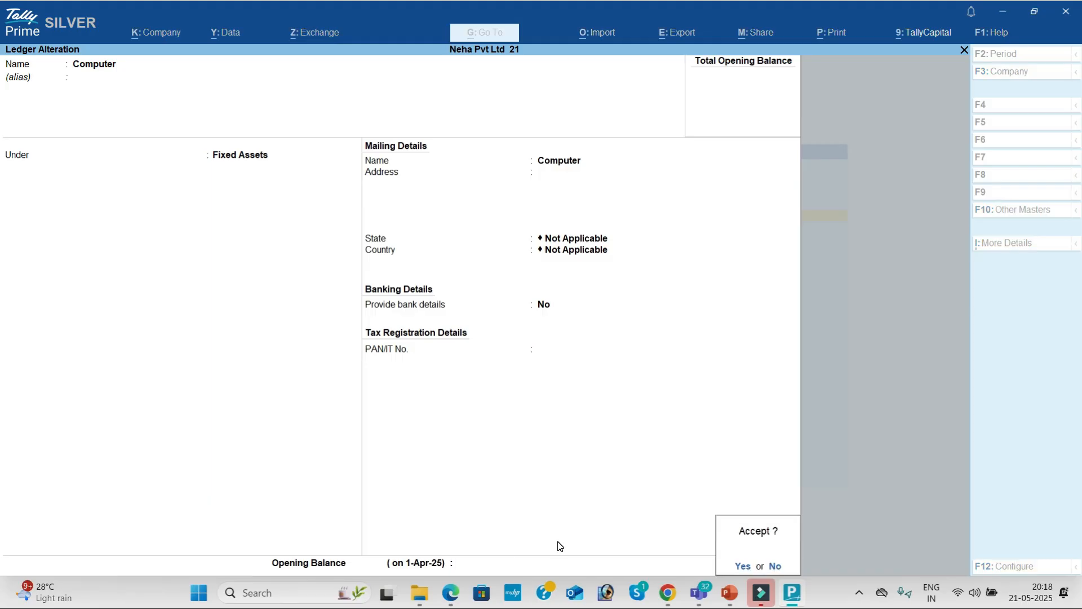
key("Return")
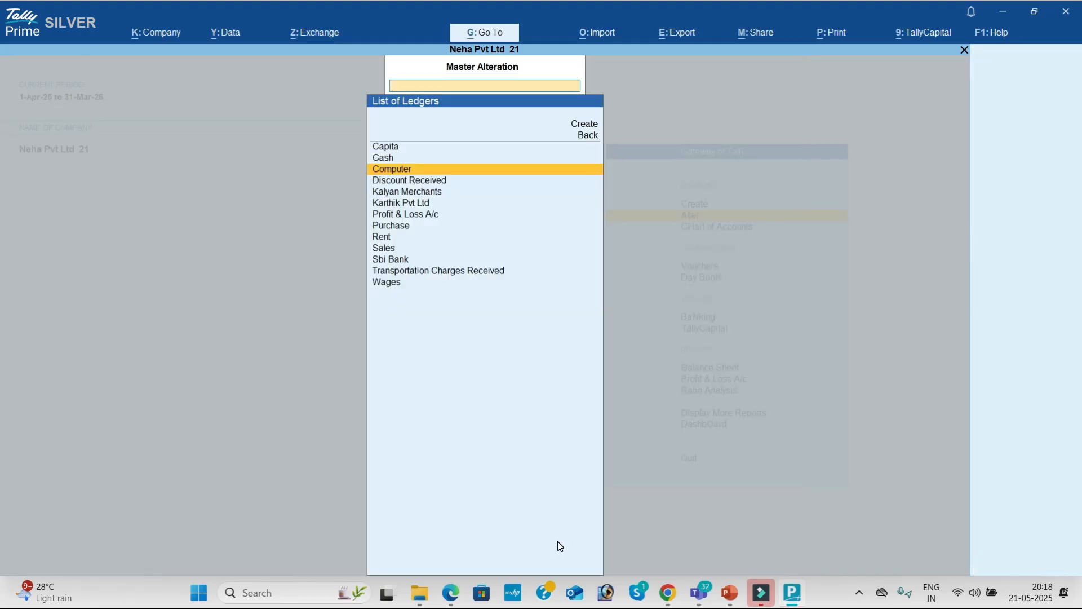
key("Escape")
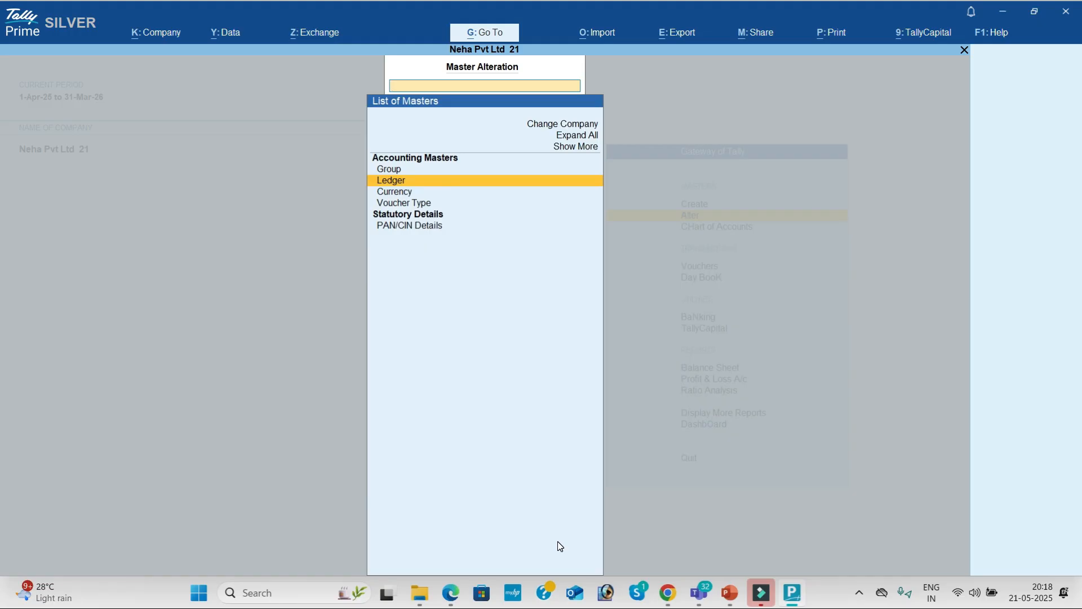
key("Escape")
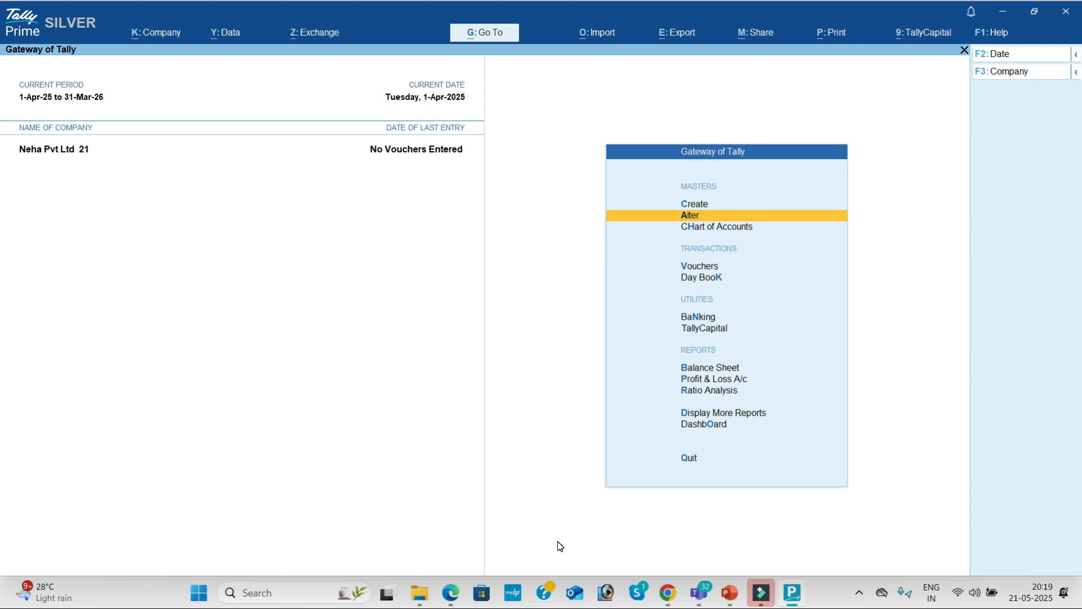
Start Payment voucher No. 1 and change its entry mode to Double Entry.
key("Down")
key("Down")
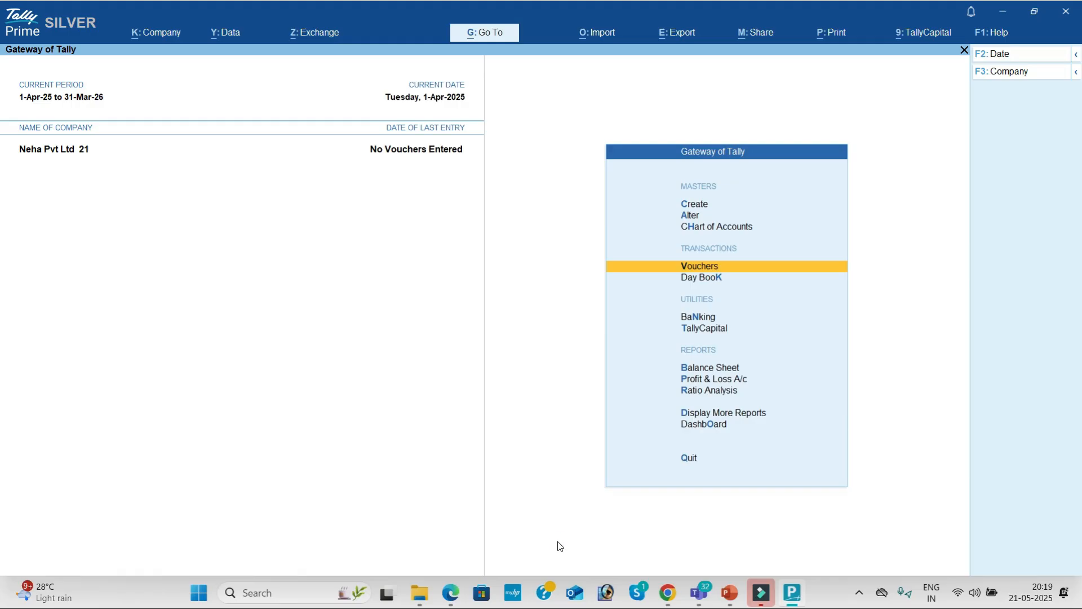
key("Return")
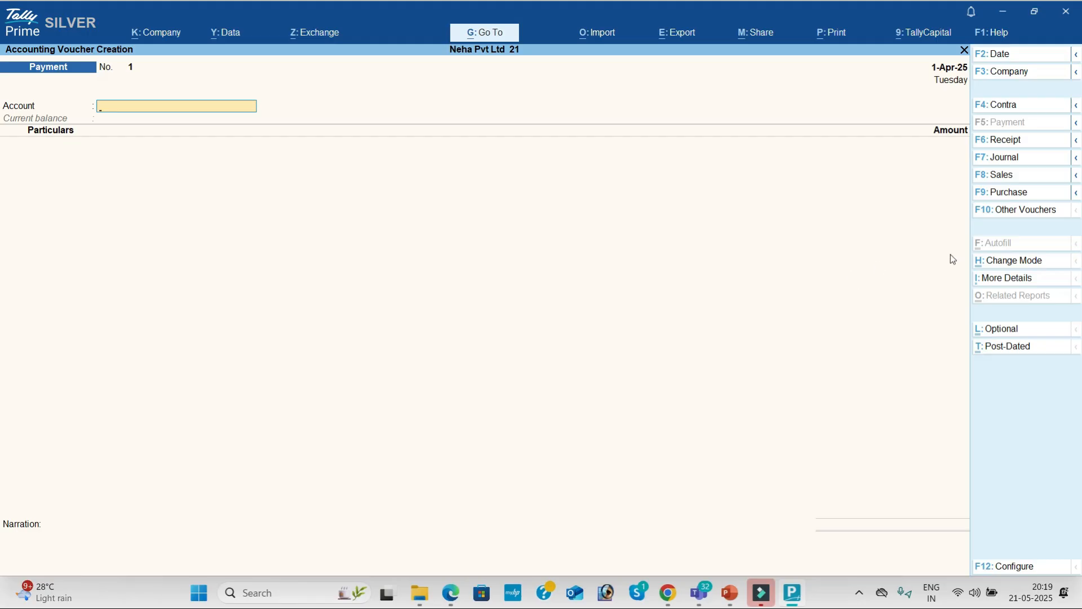
left_click(1006, 262)
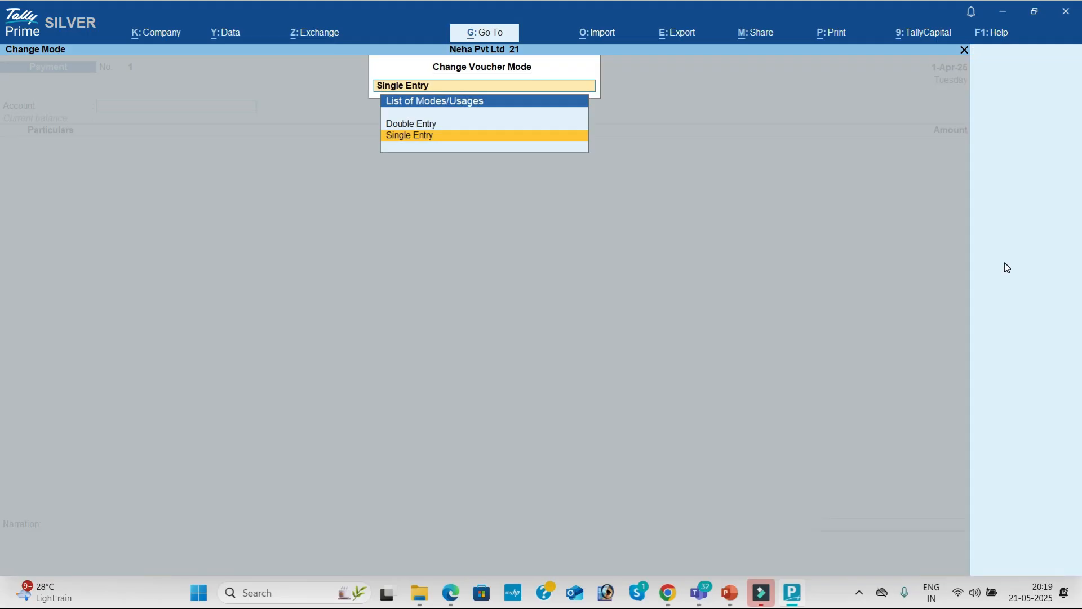
left_click(682, 18)
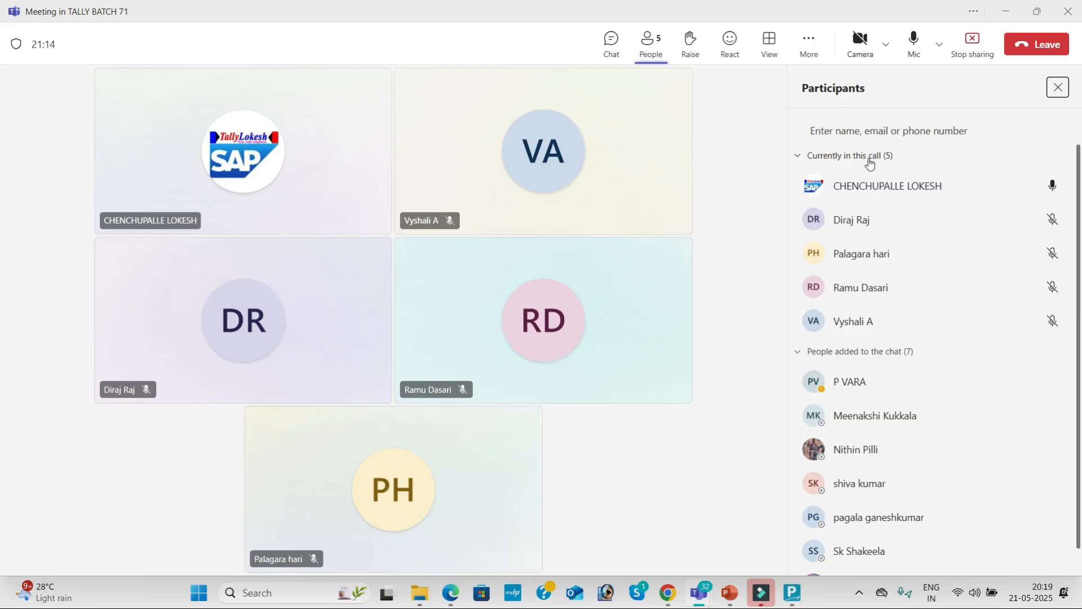
key("alt+Tab")
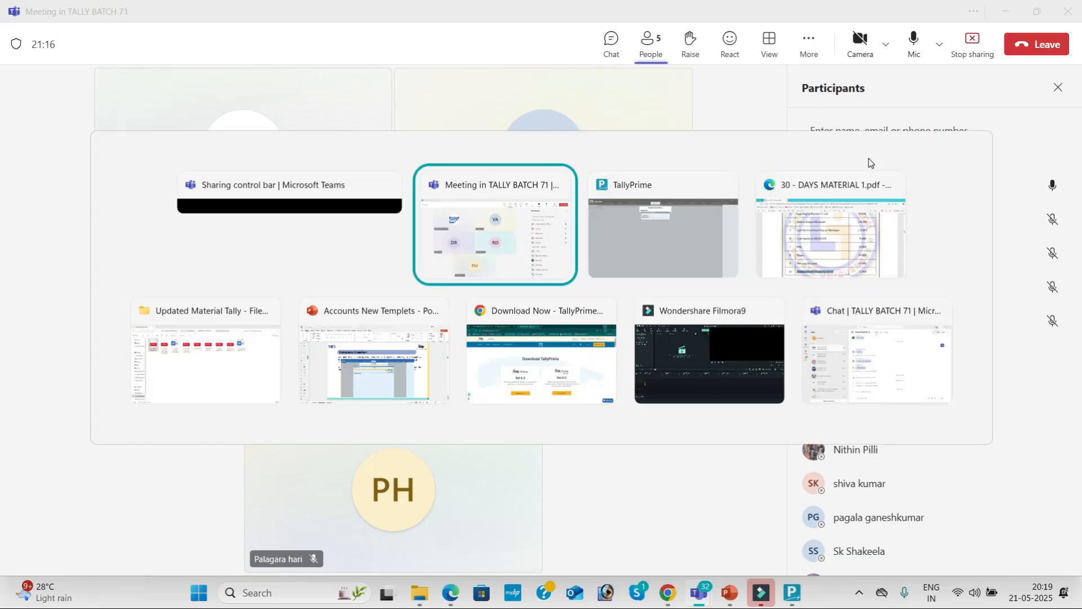
key("Tab")
key("Up")
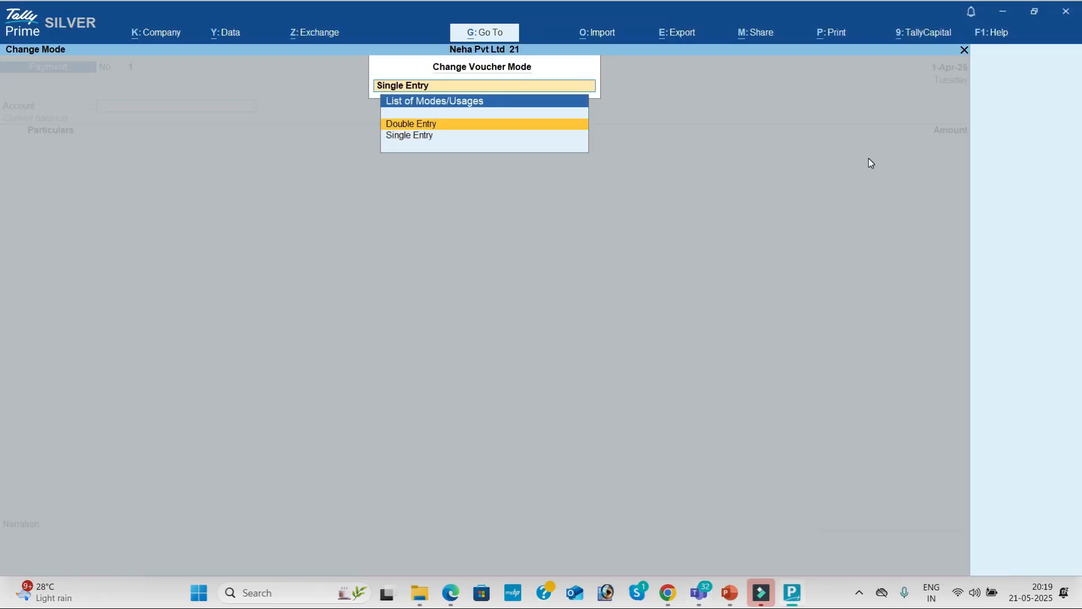
key("Return")
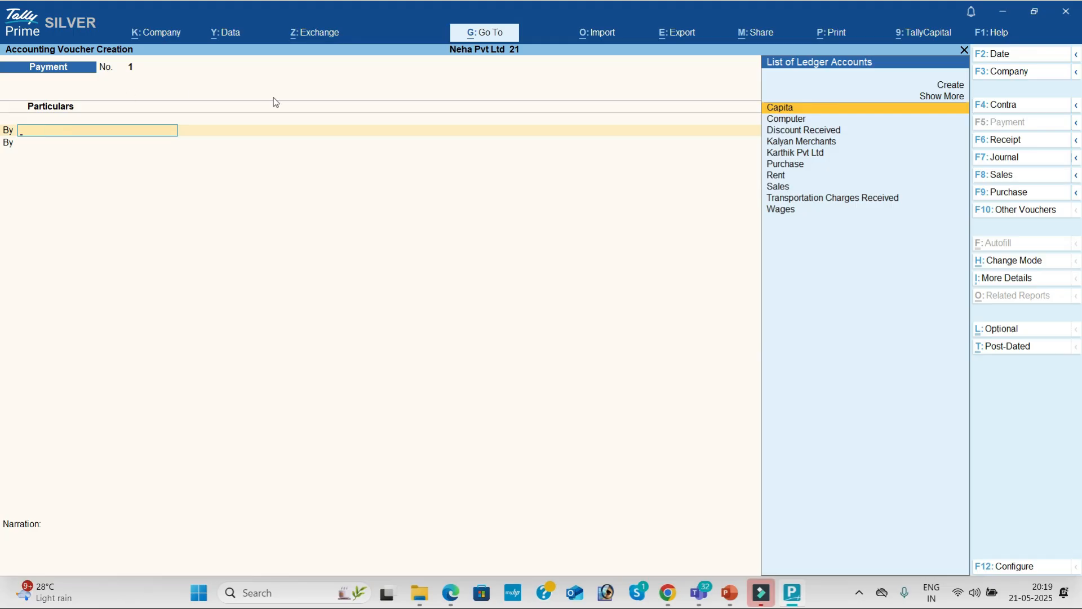
Set 'Use Cr/Dr instead of To/By' to Yes in the voucher configuration and accept it.
left_click(1020, 571)
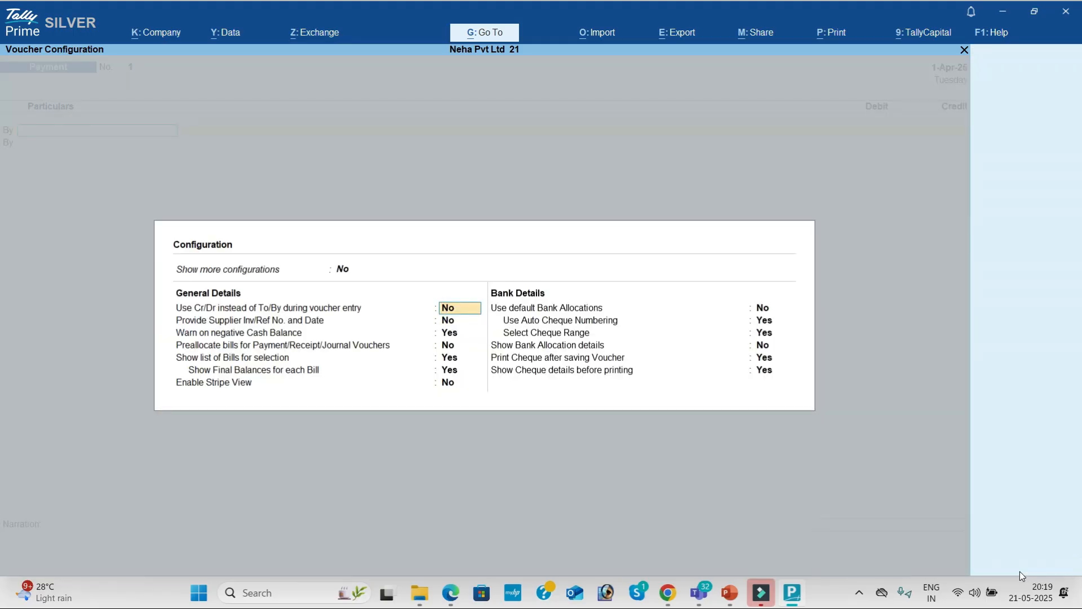
type("y")
key("Return")
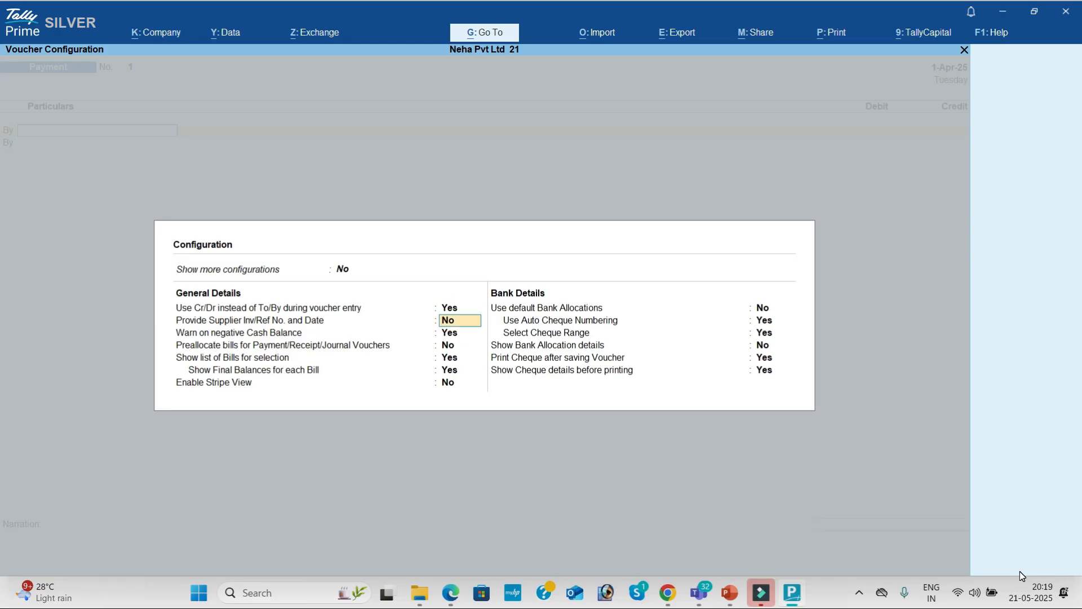
key("Return")
key("Return")
key("Return")
key("Return")
key("Return")
key("Return")
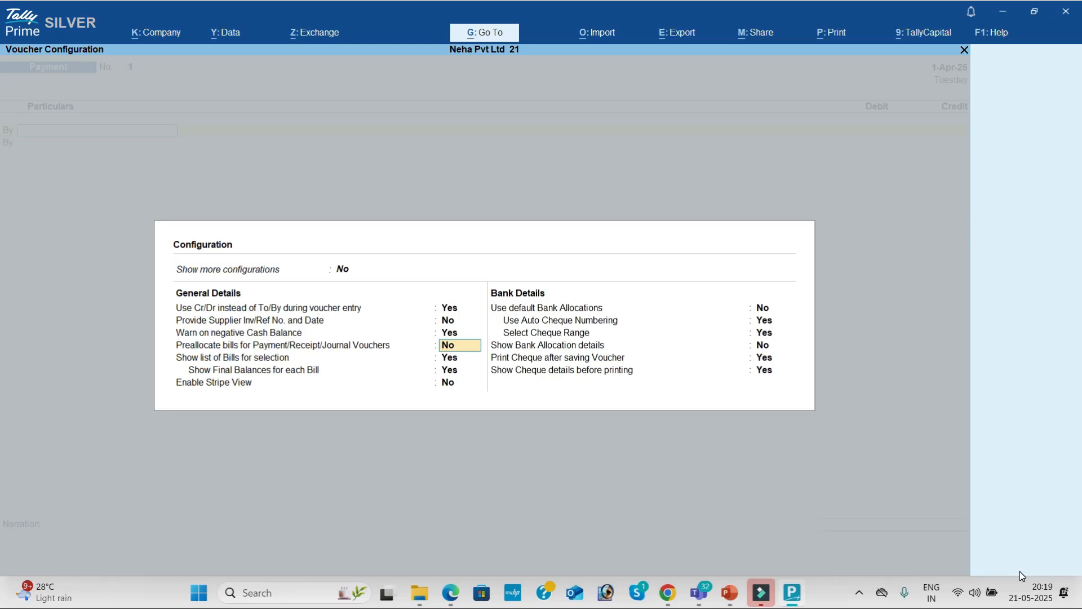
key("Return")
key("Return")
key("Return")
key("Return")
key("Return")
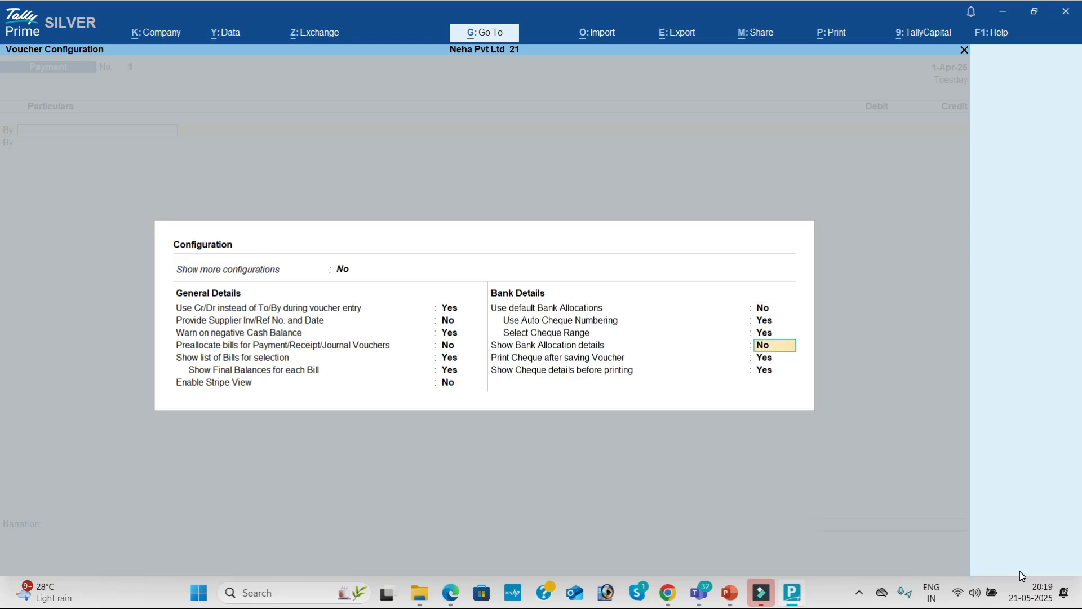
key("Return")
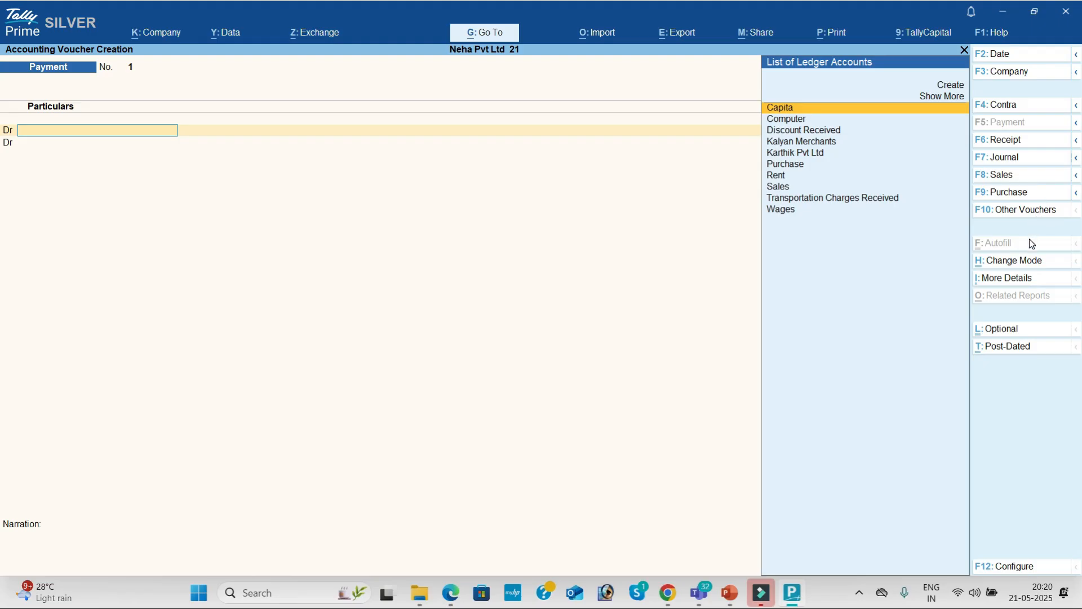
key("alt+Tab")
key("alt+Tab")
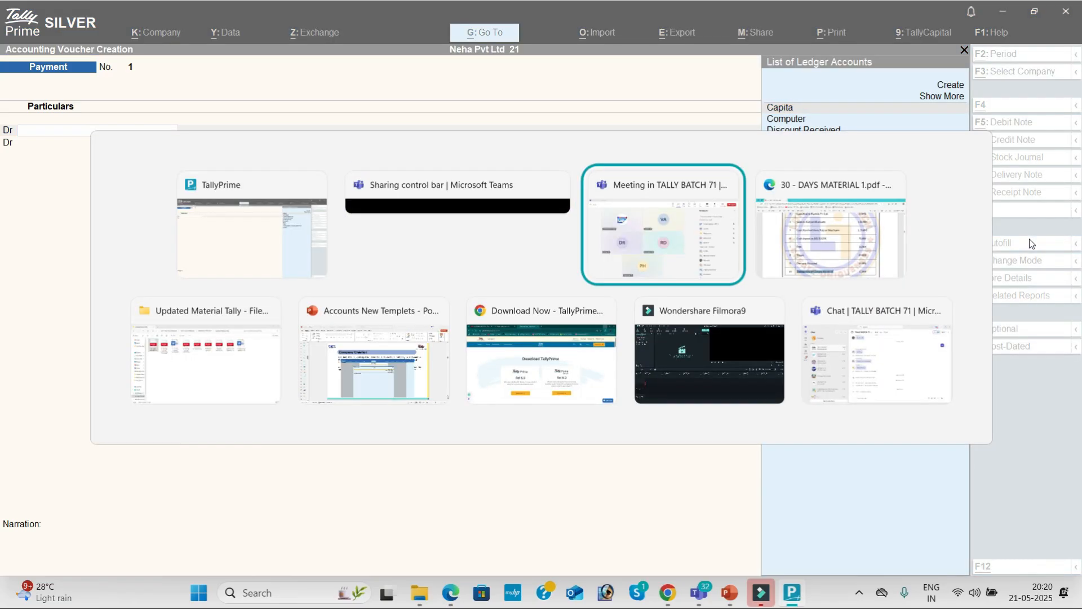
key("alt+Tab")
left_click(1075, 110)
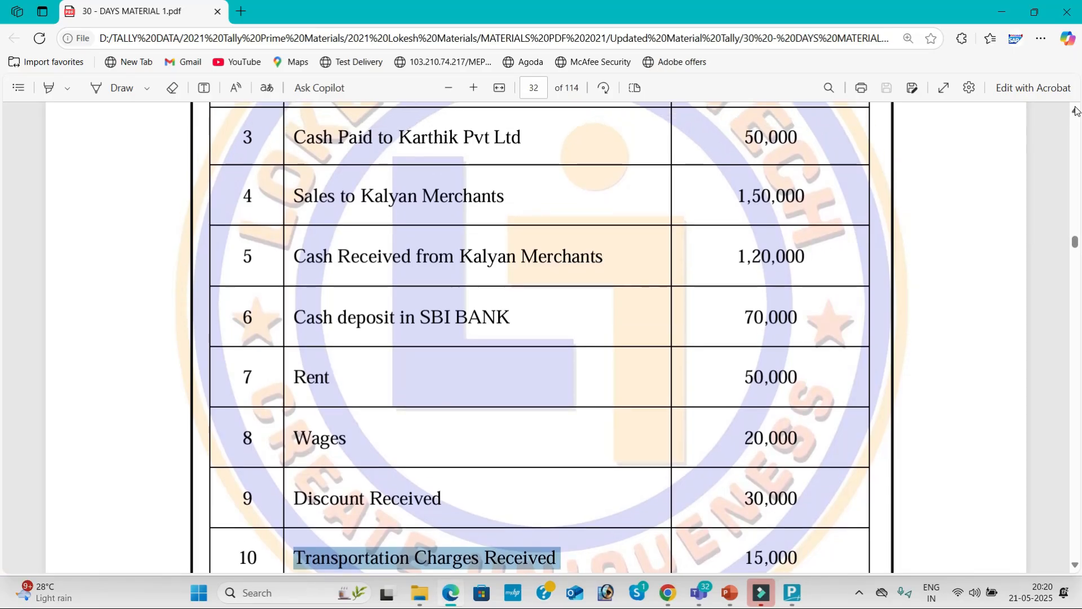
scroll(1076, 110, "up", 5)
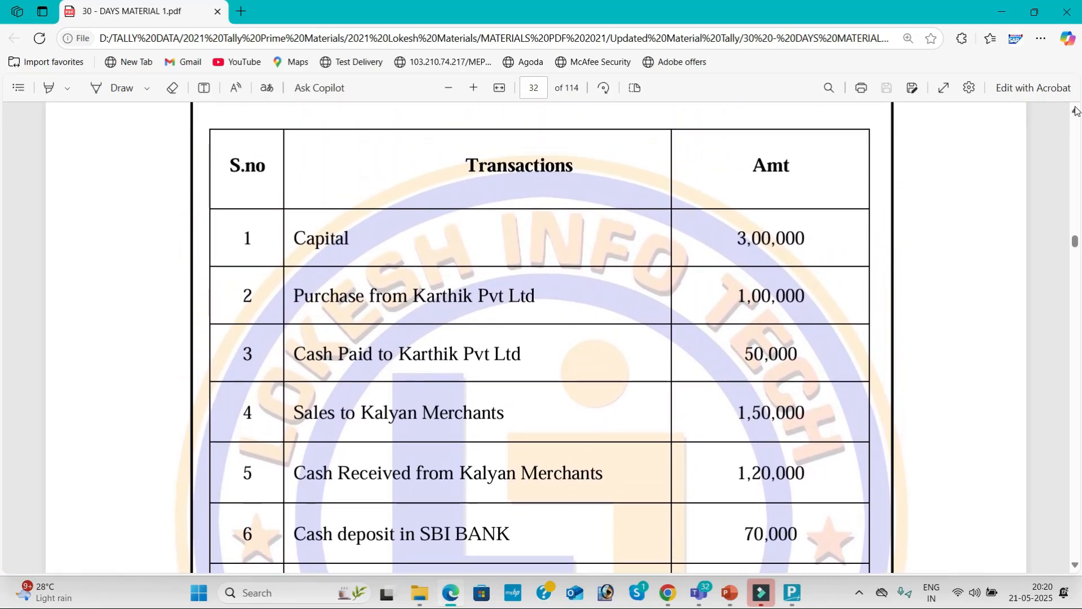
scroll(1076, 110, "up", 1)
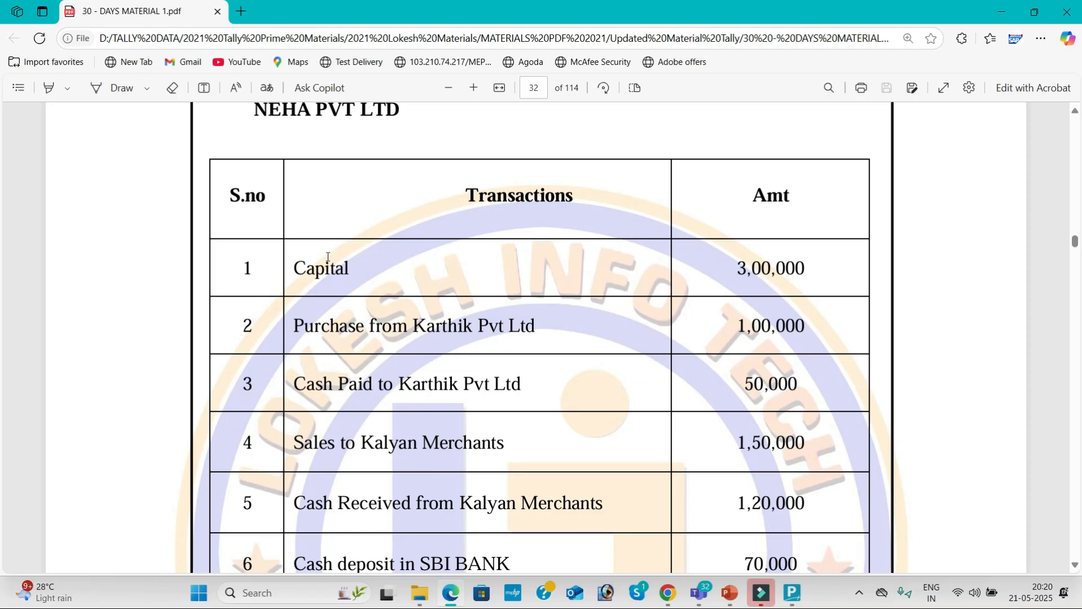
key("alt+Tab")
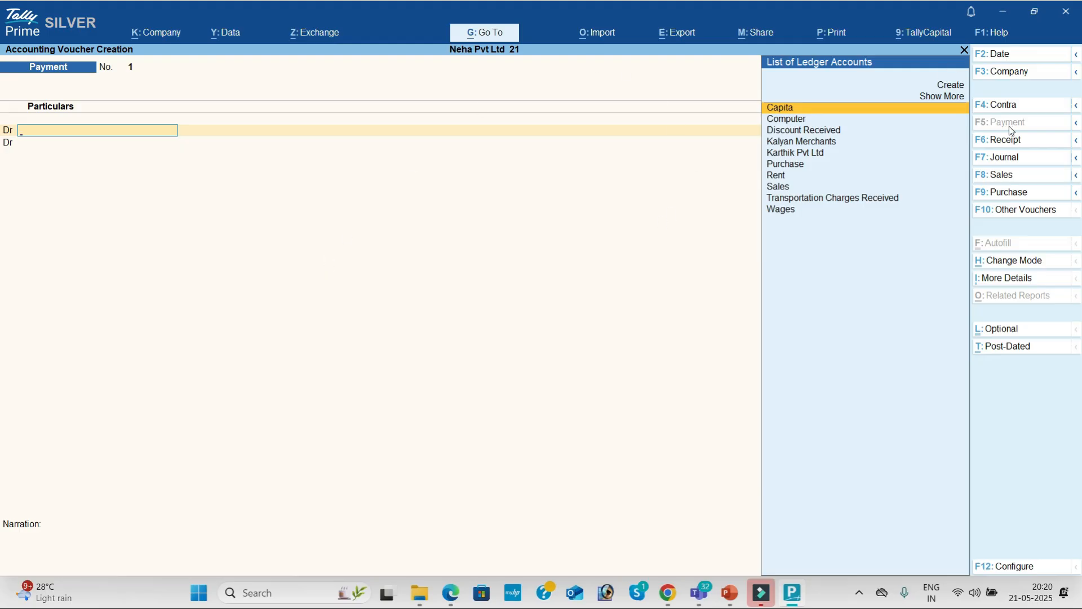
Enter Receipt voucher 1 crediting Capita 3,00,000 and debiting Cash 3,00,000.
left_click(1016, 139)
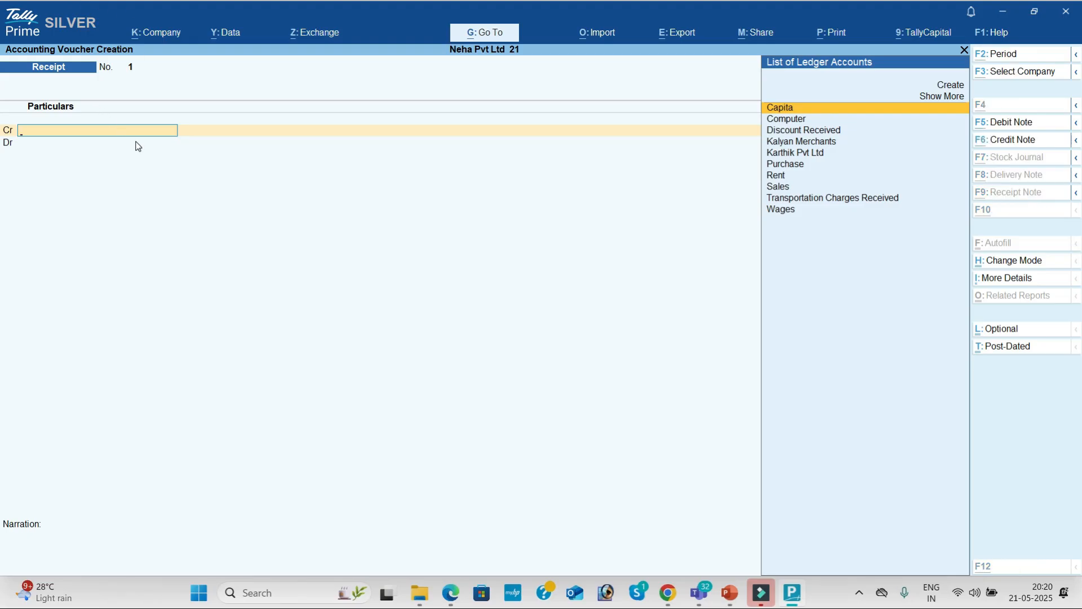
key("alt+Tab")
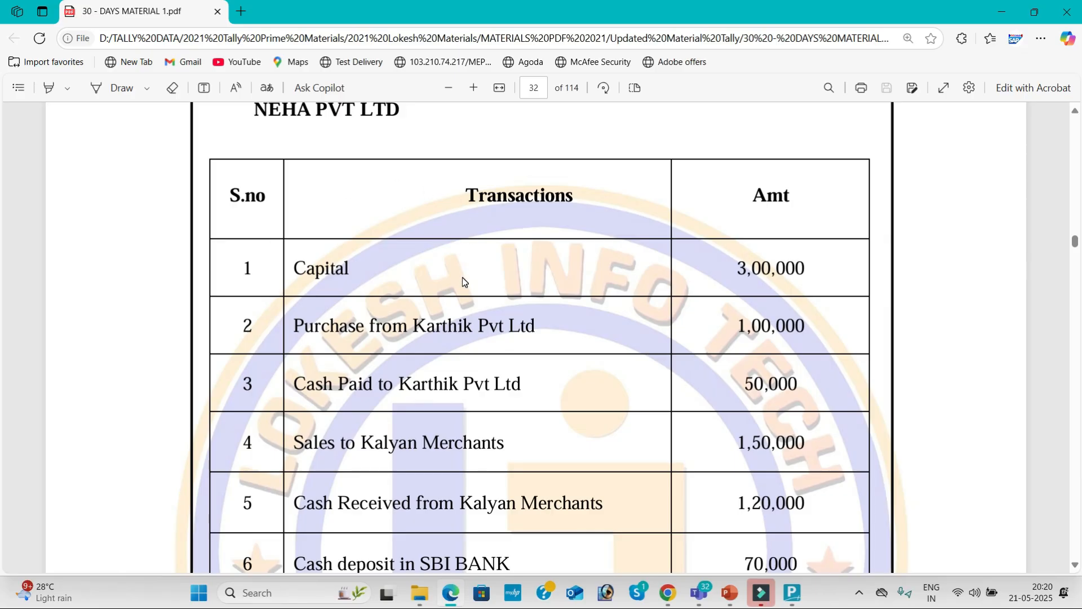
key("alt+Tab")
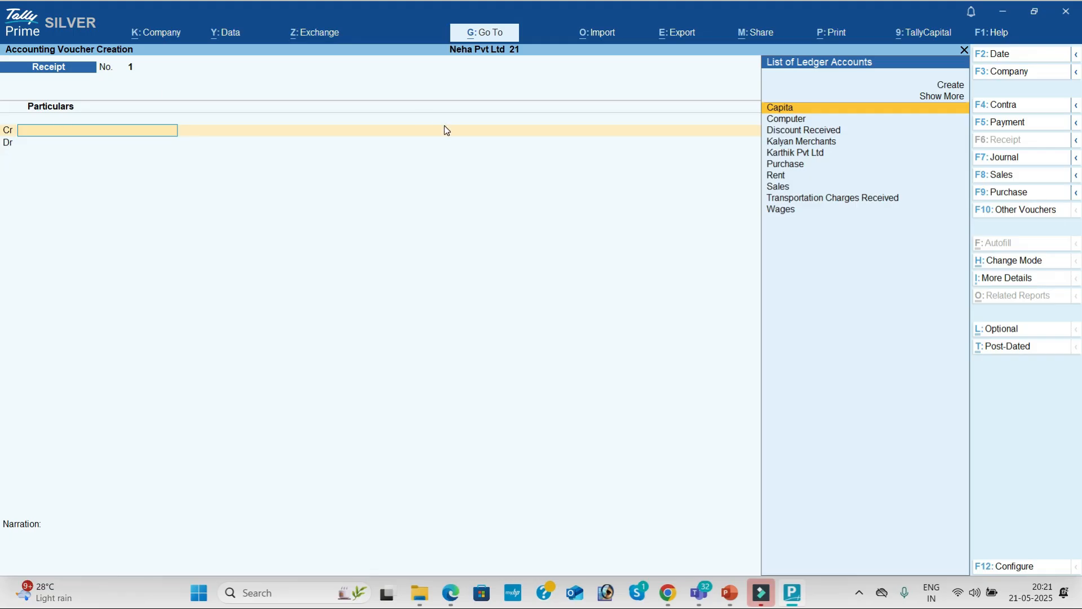
left_click(814, 112)
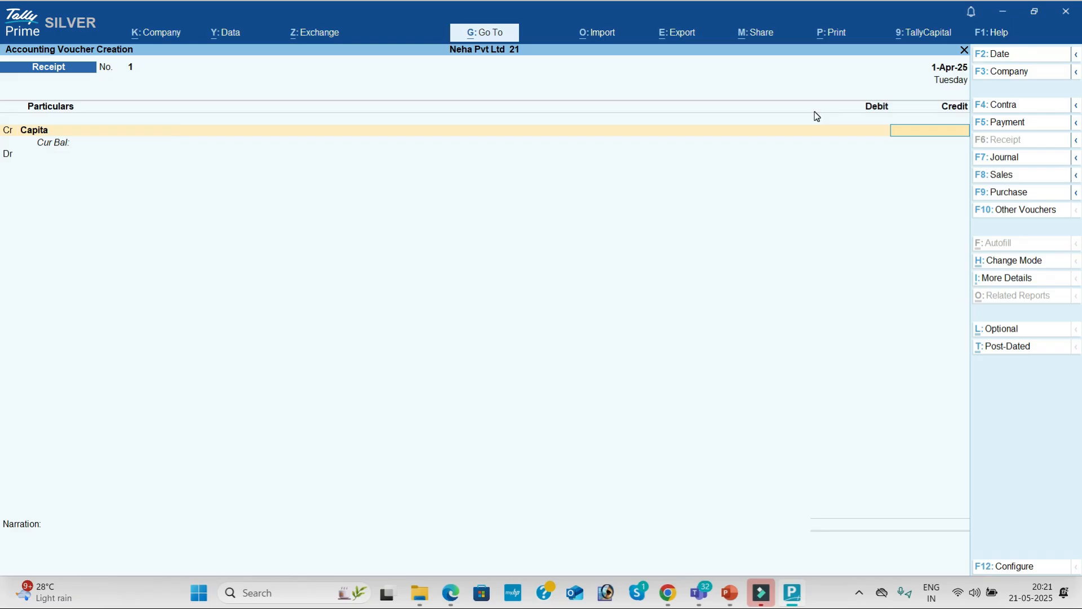
key("alt+Tab")
key("alt+Tab")
type("3,00,000")
key("Return")
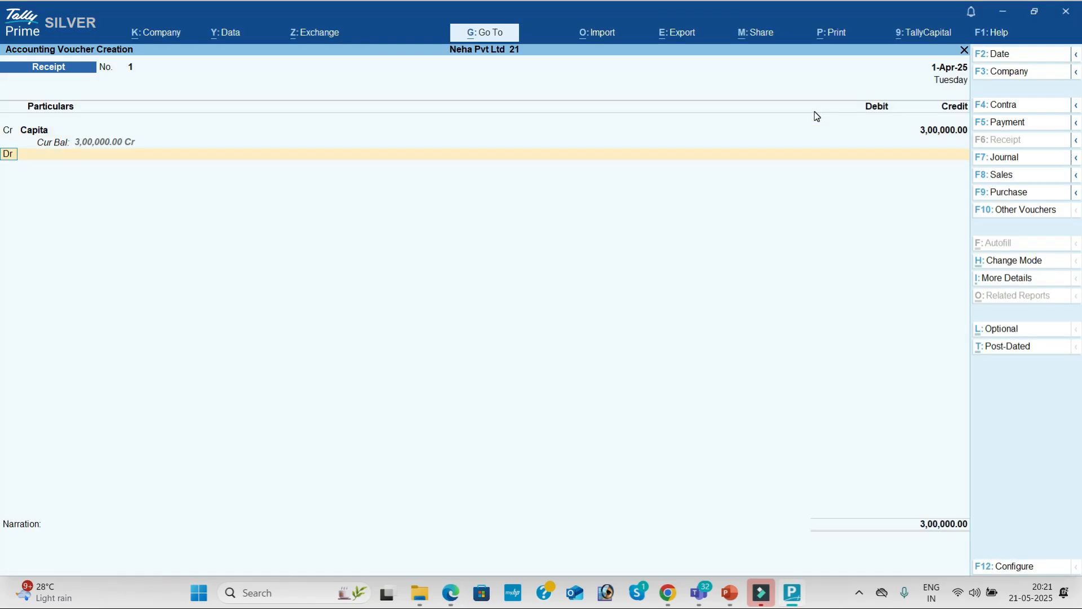
key("Return")
key("Down")
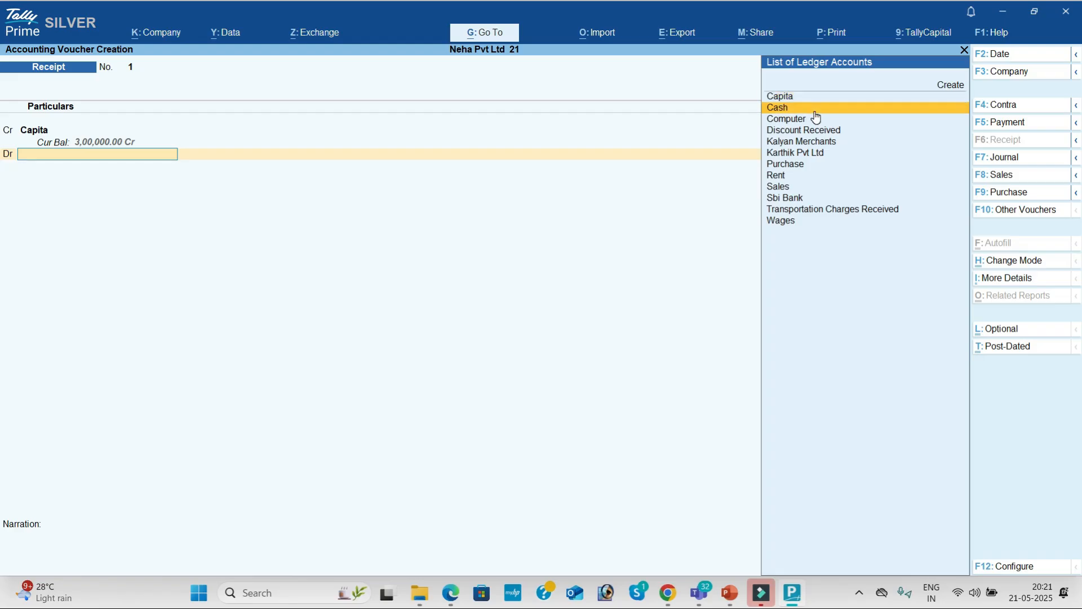
key("Return")
key("Return")
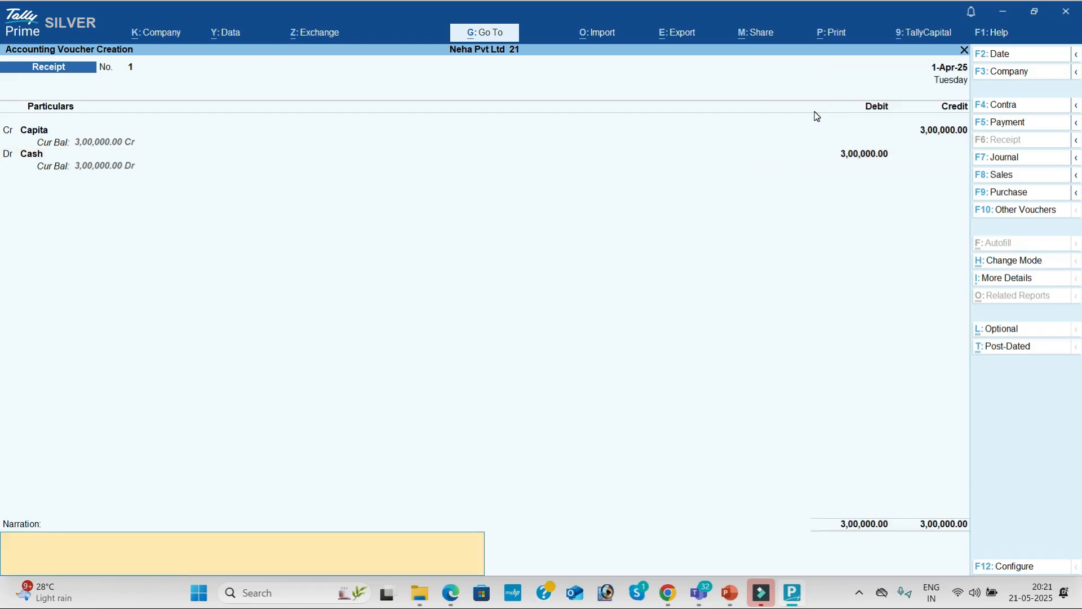
key("Return")
key("Return")
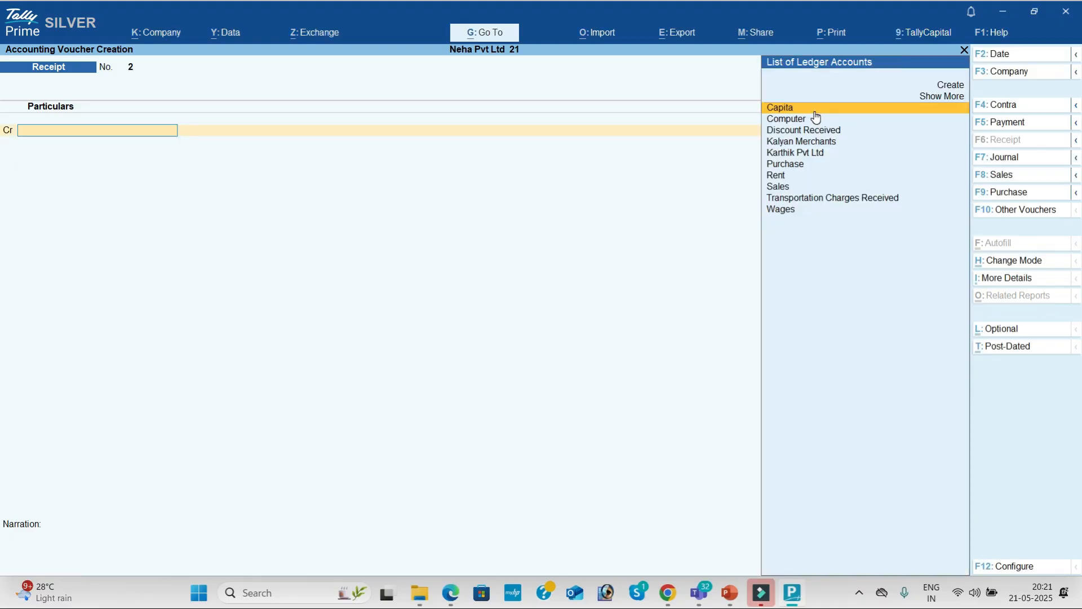
Start a Purchase voucher and switch it to As Voucher mode.
key("alt+Tab")
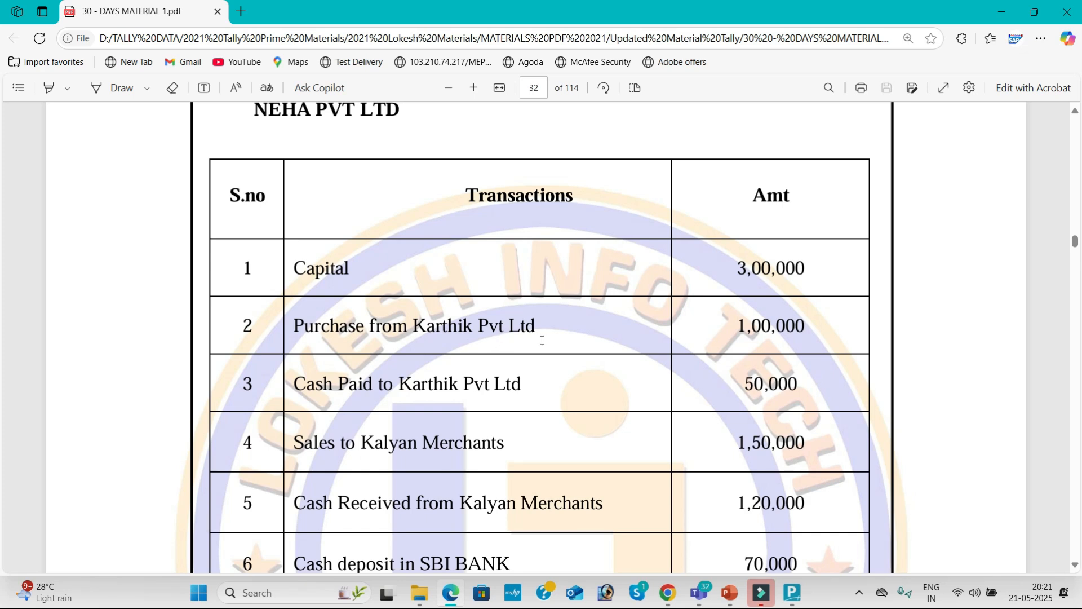
key("alt+Tab")
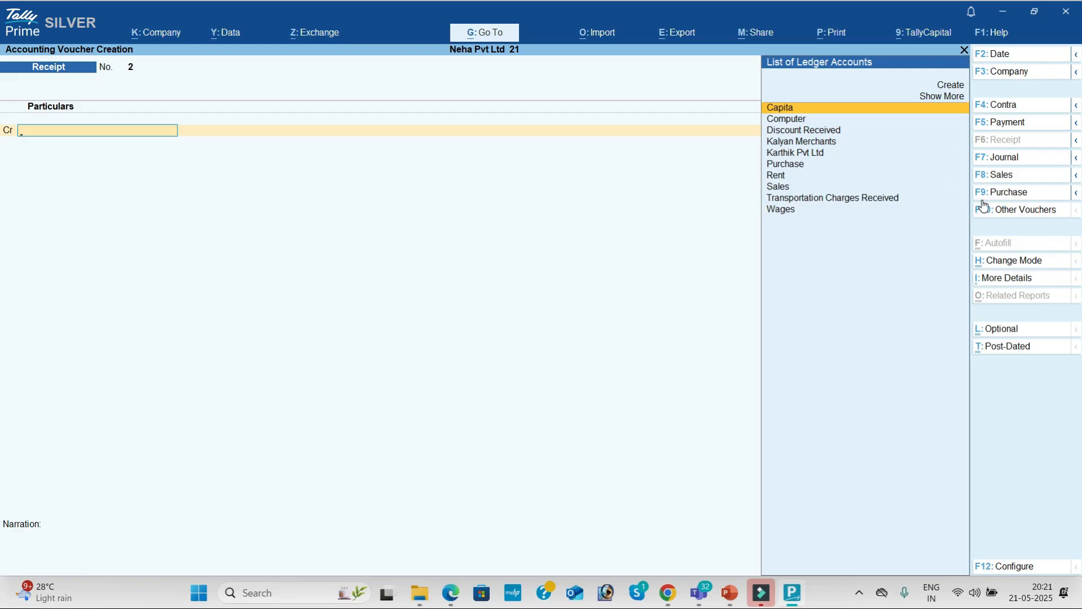
left_click(1012, 192)
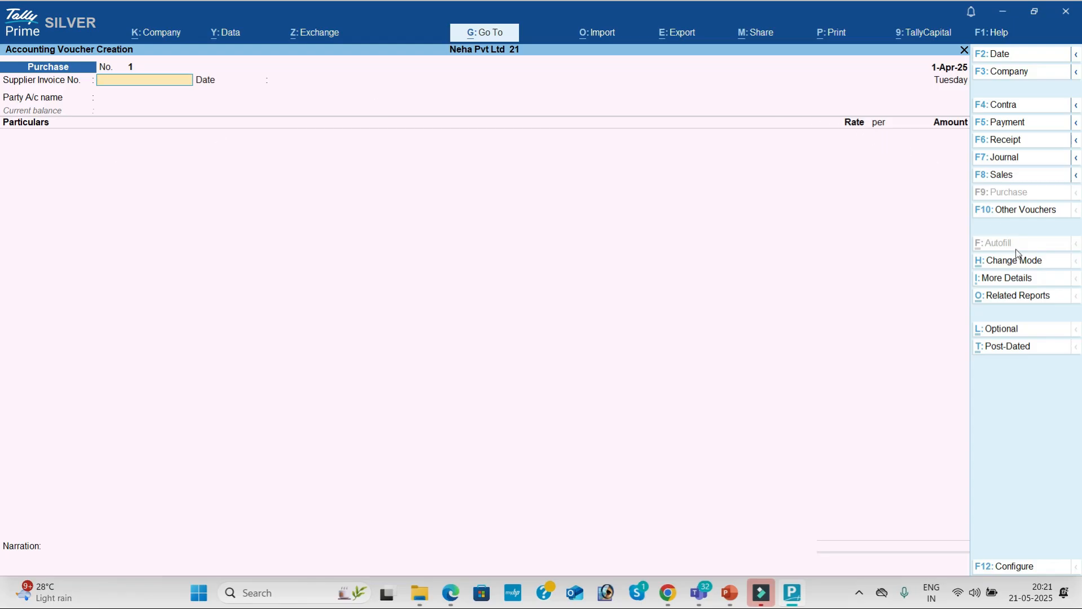
left_click(1028, 262)
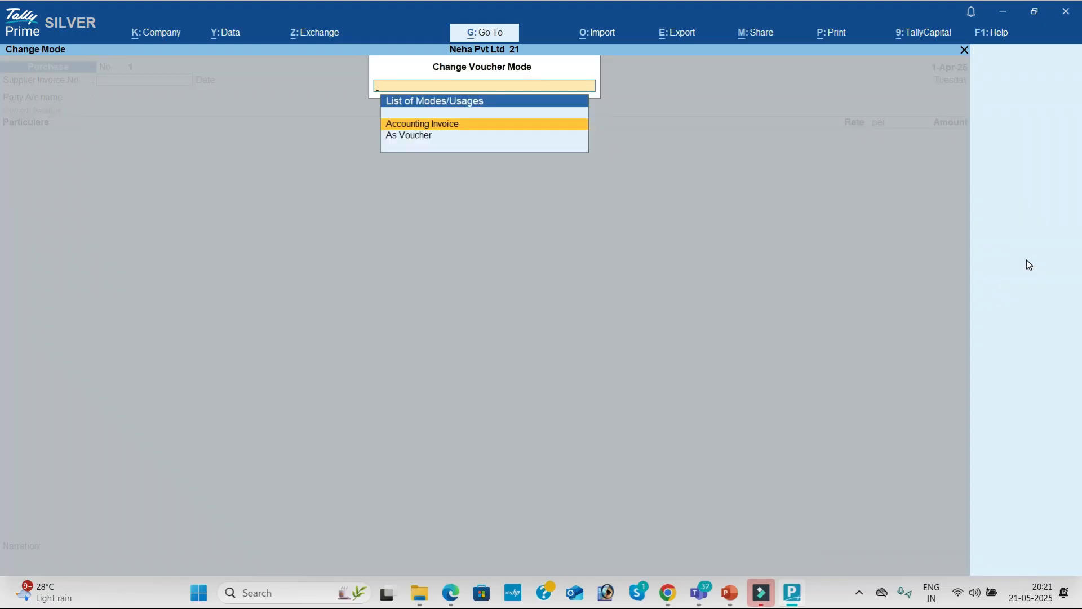
key("Down")
key("Return")
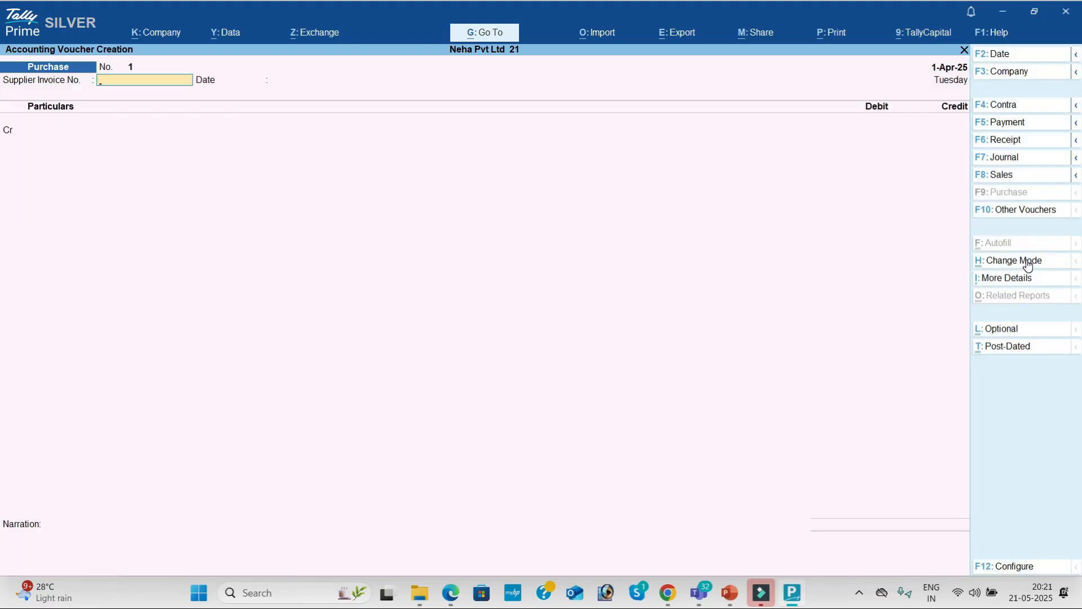
key("Return")
key("Return")
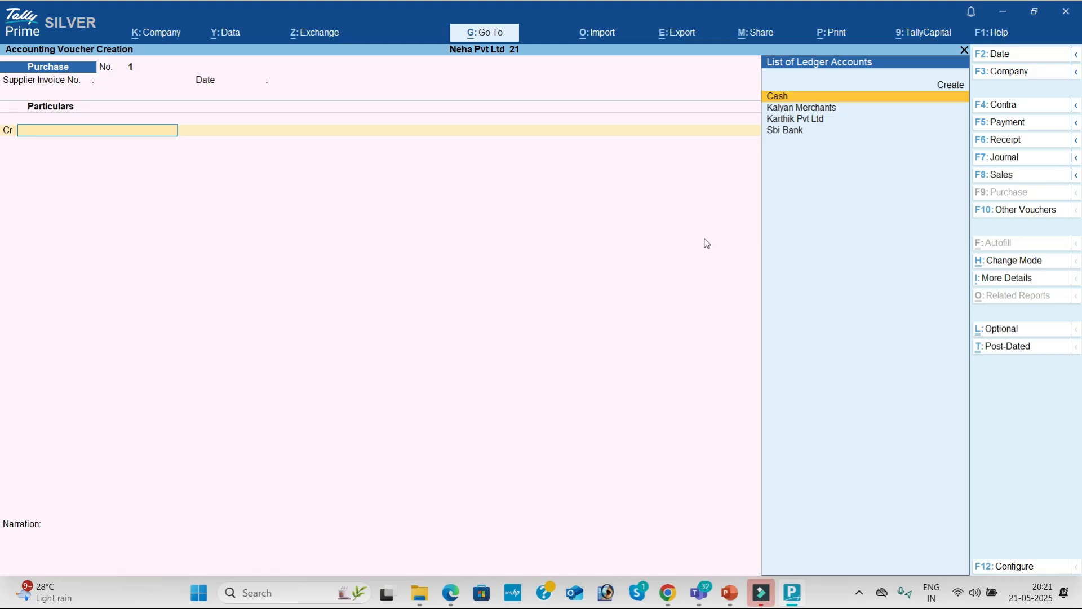
Credit Karthik Pvt Ltd 1,00,000 and debit Purchase, skipping narration.
key("alt+Tab")
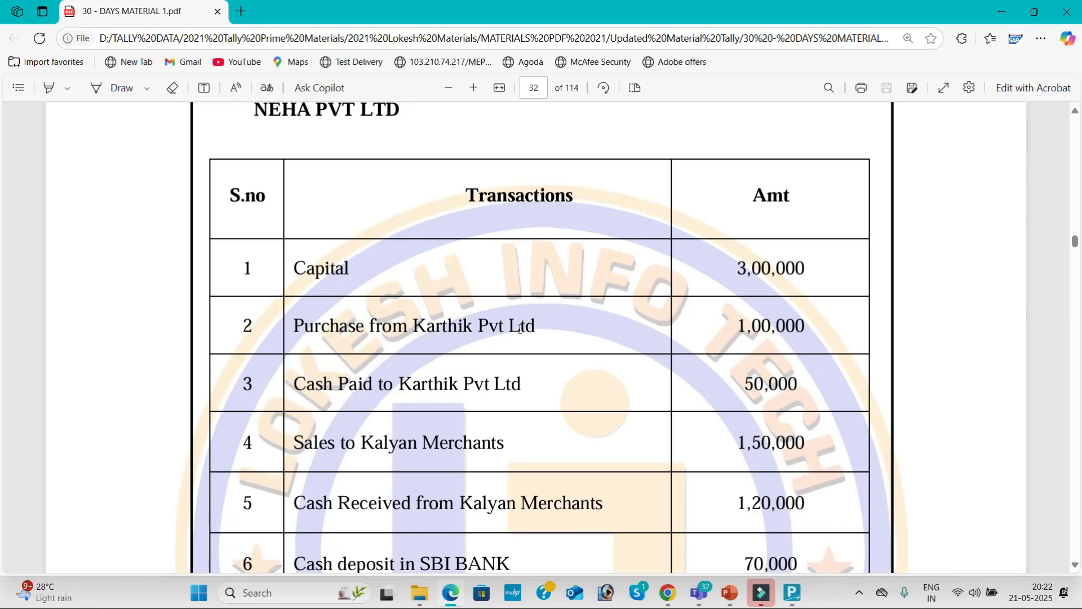
key("alt+Tab")
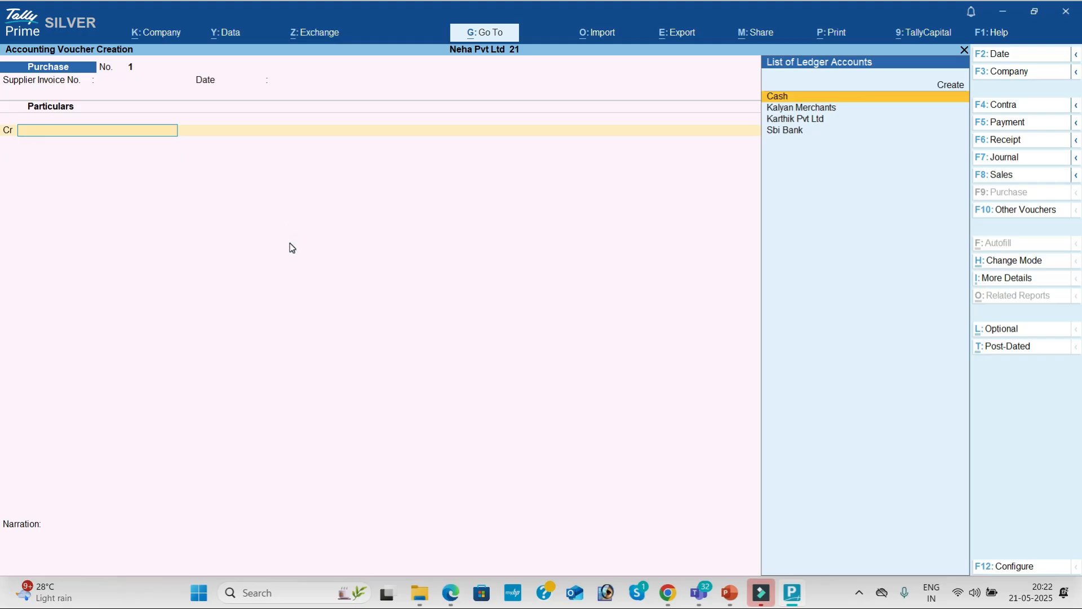
key("Down")
key("Down")
key("Return")
key("Return")
key("Return")
key("Return")
key("Return")
key("Return")
key("Return")
key("Return")
key("Return")
key("Return")
key("Return")
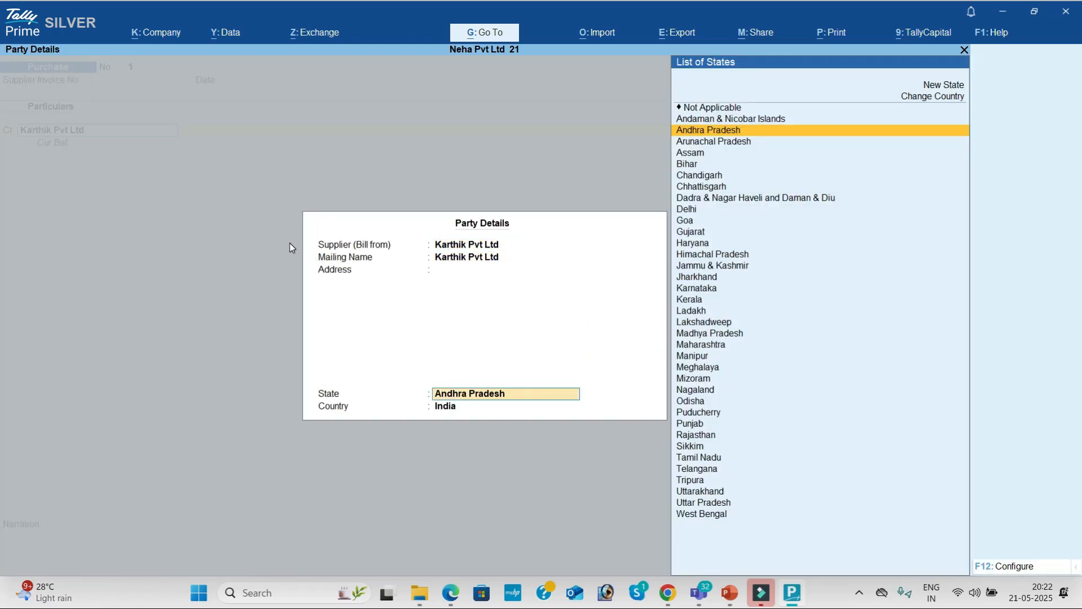
key("Return")
key("Return")
key("alt+Tab")
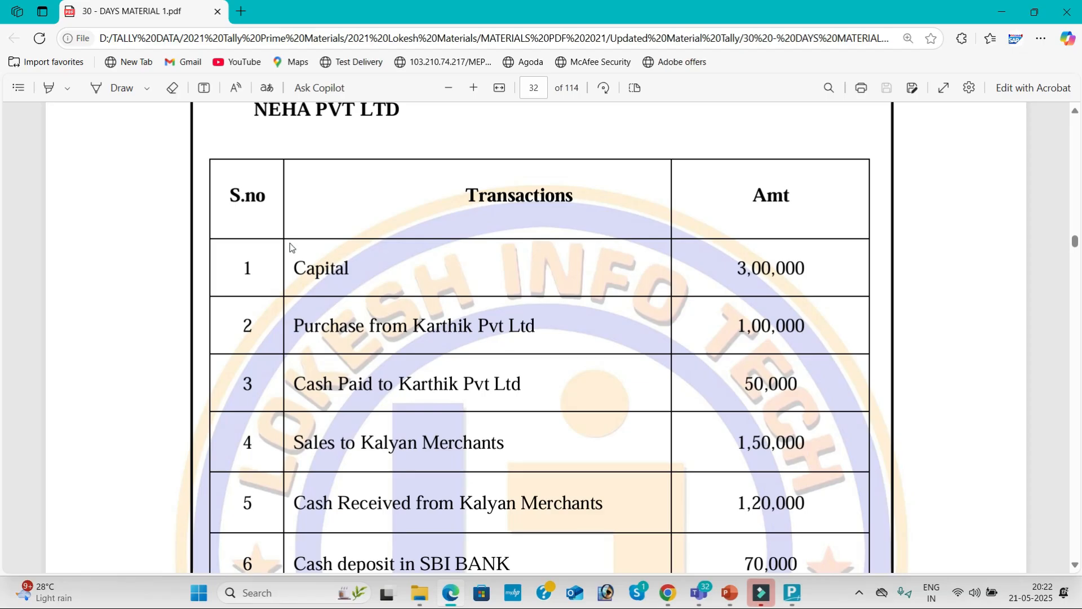
key("alt+Tab")
type("100000")
key("Return")
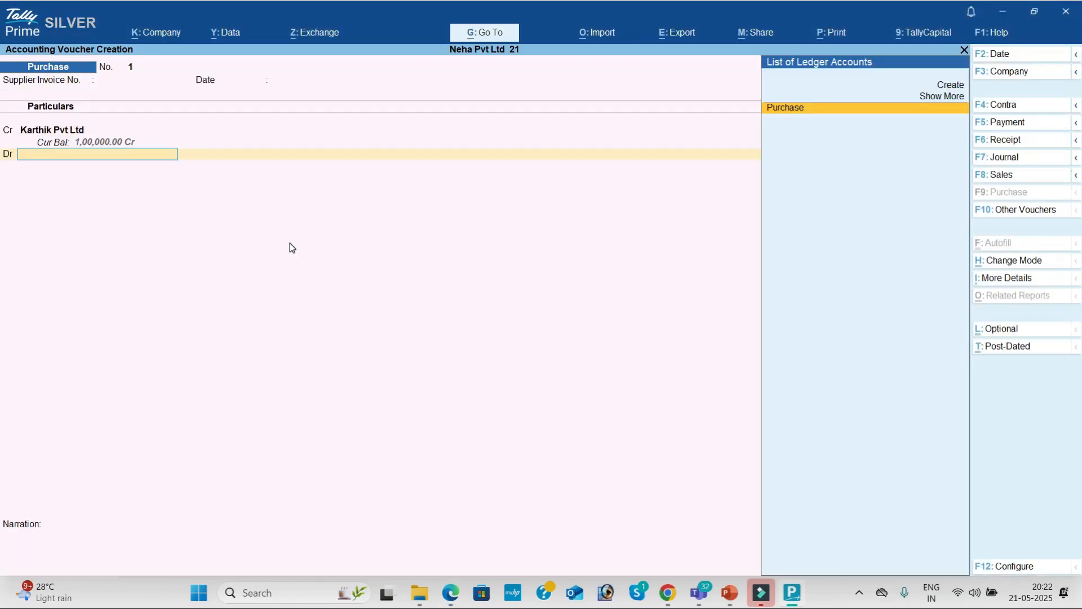
key("Return")
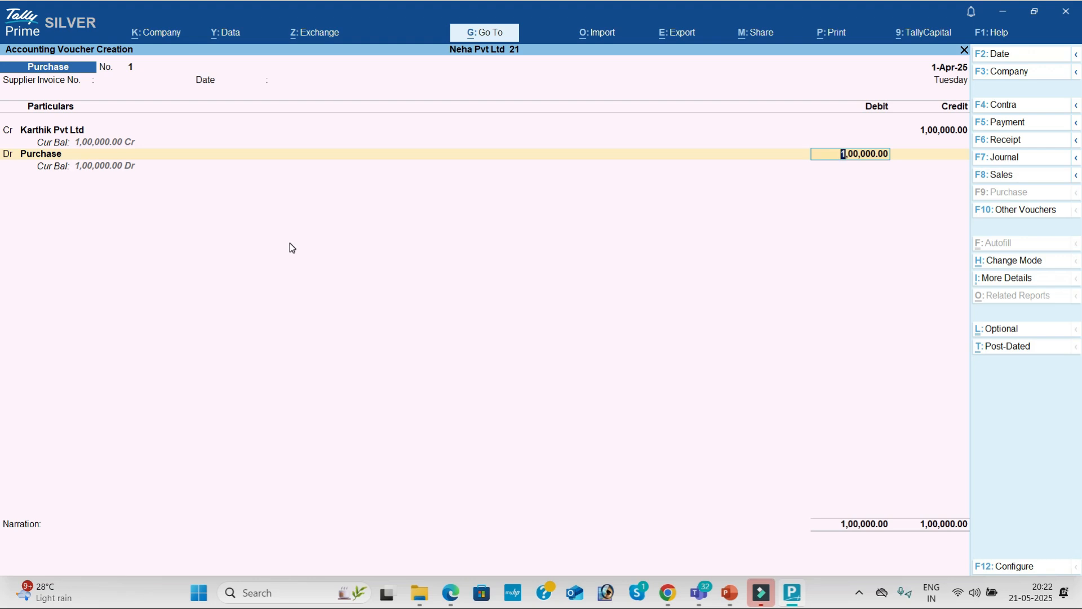
key("Return")
key("Return")
key("Return")
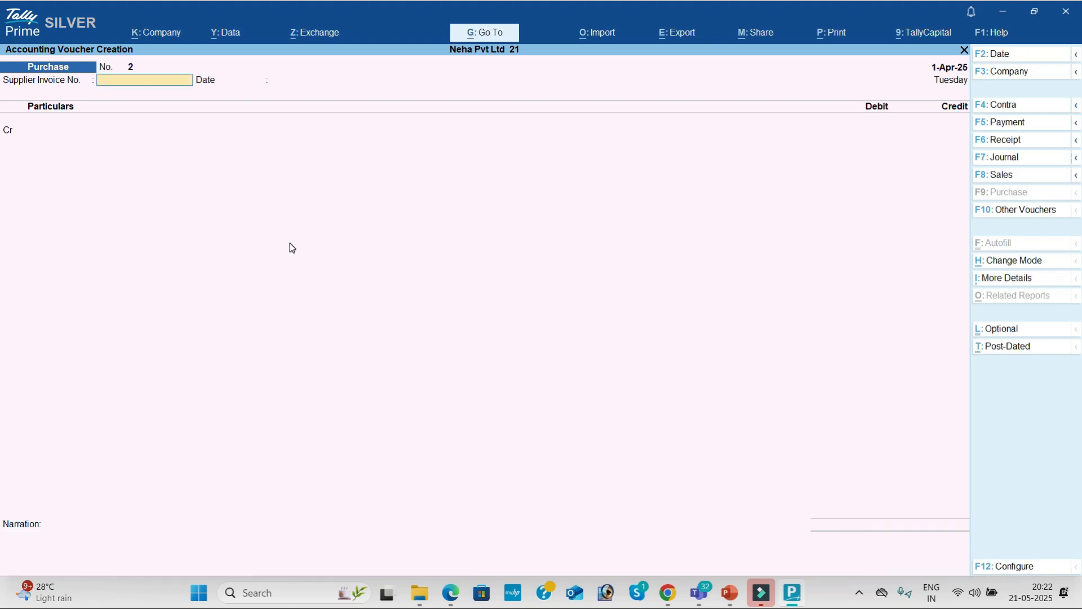
Scroll the transactions PDF to the next entry and open a fresh Payment voucher No. 1.
key("alt+Tab")
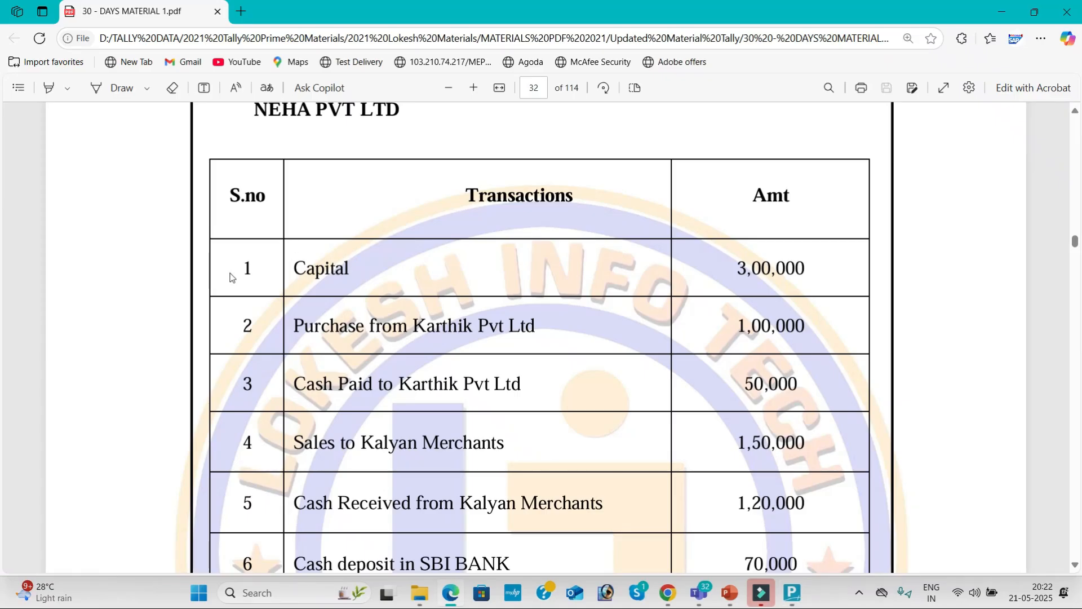
scroll(385, 351, "down", 1)
scroll(385, 351, "down", 2)
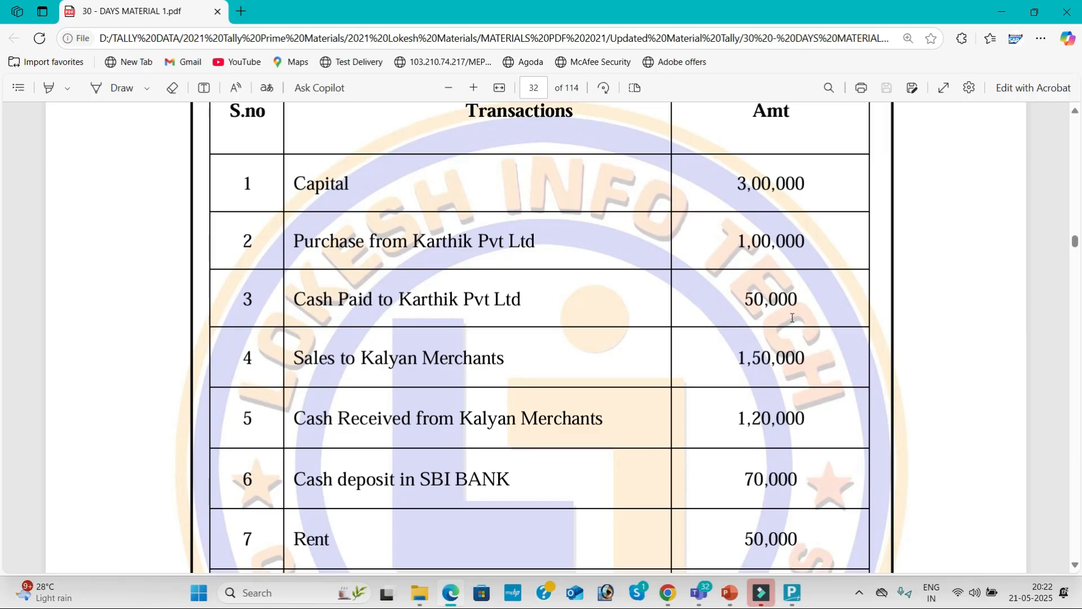
key("alt+Tab")
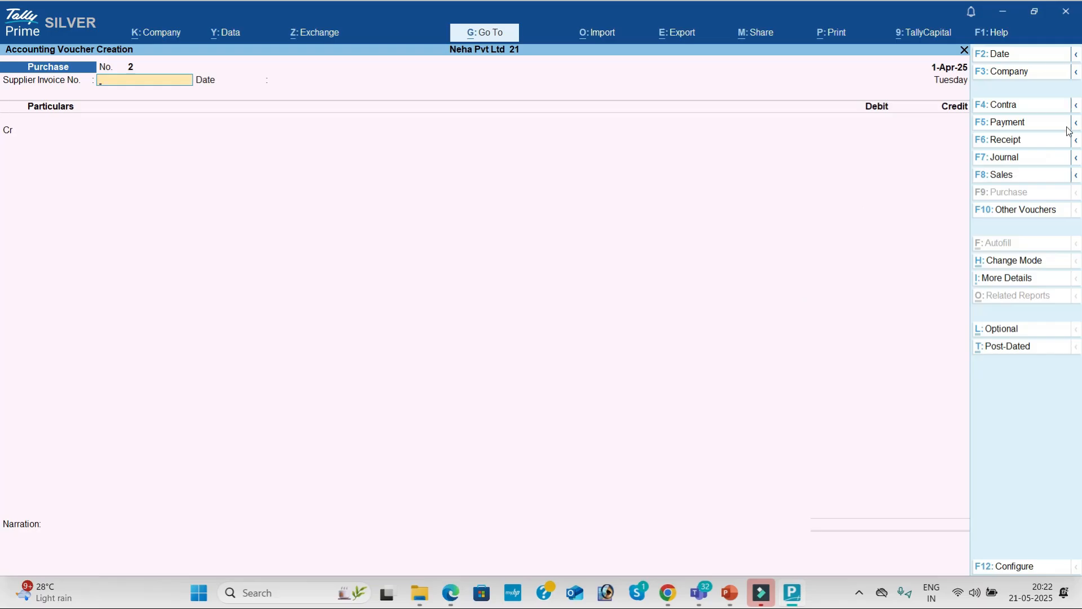
left_click(1020, 124)
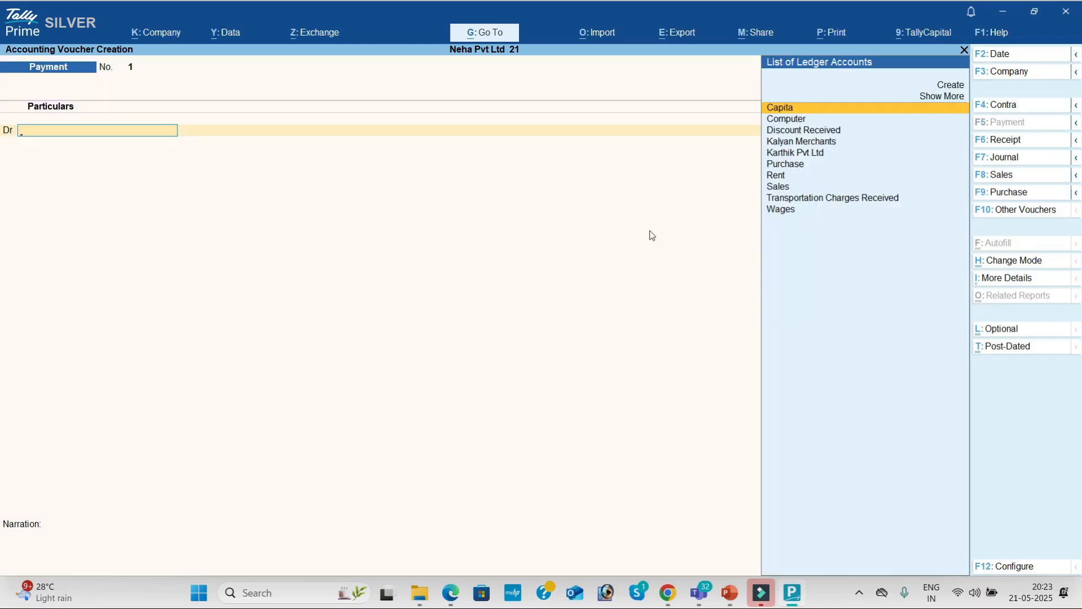
key("alt+Tab")
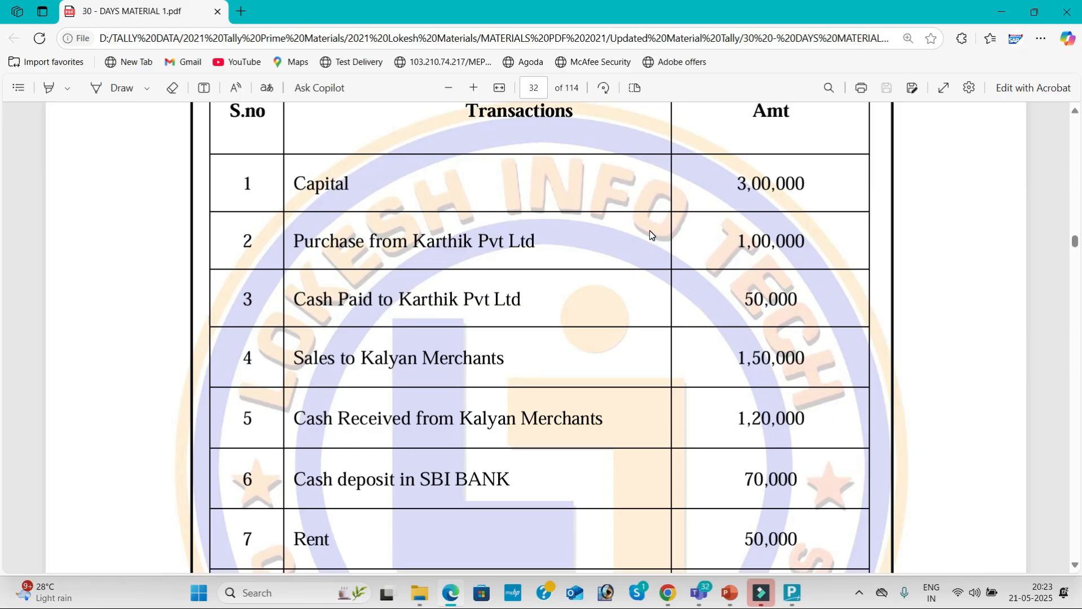
key("alt+Tab")
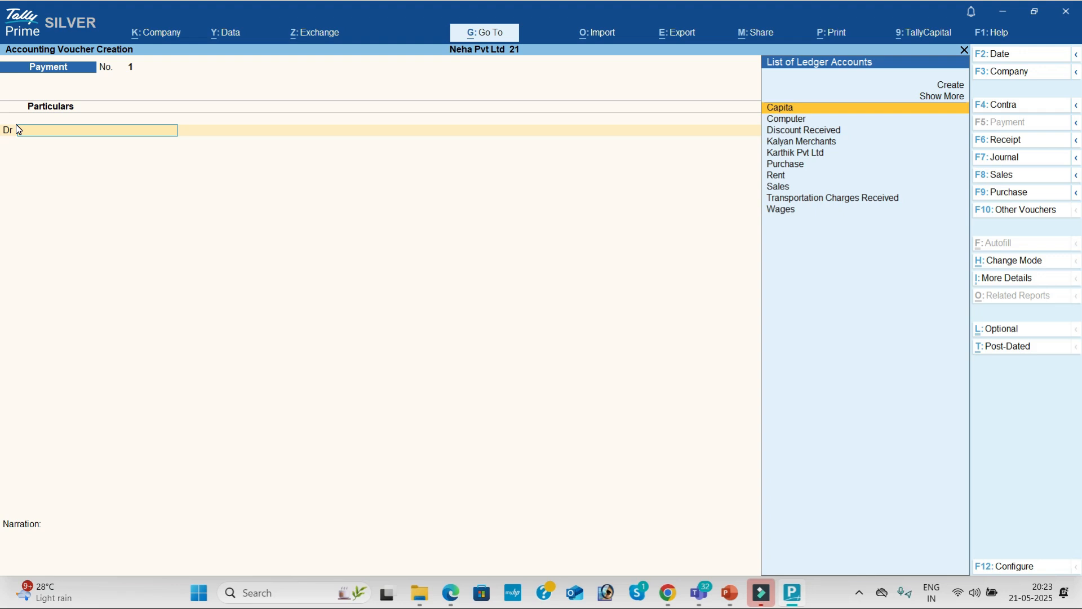
Debit Karthik Pvt Ltd 50,000, credit Cash, and save Payment voucher No. 1.
type("K")
key("Down")
key("Return")
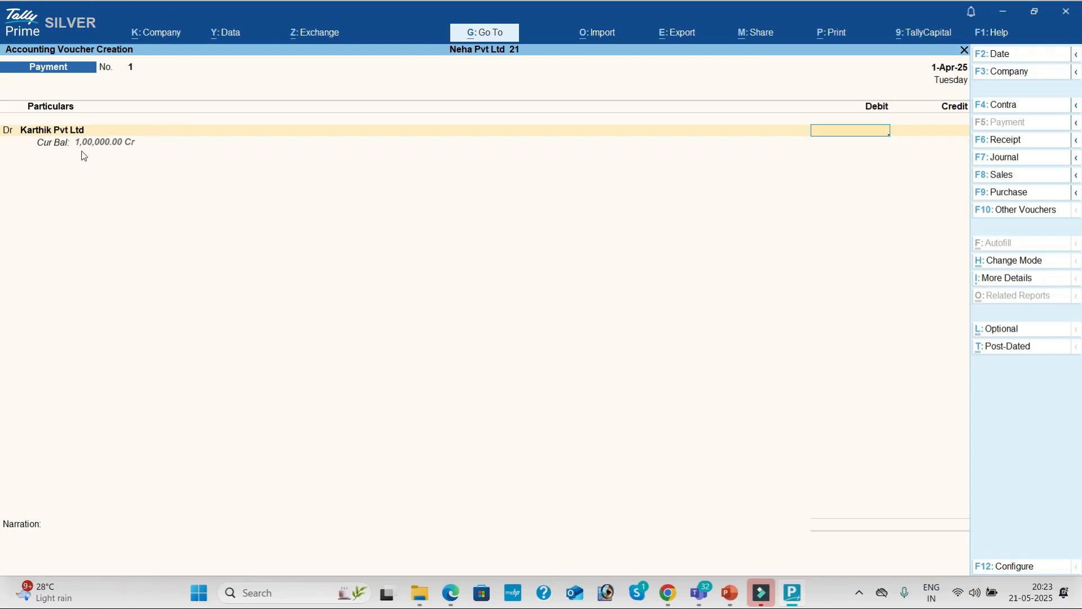
key("alt+Tab")
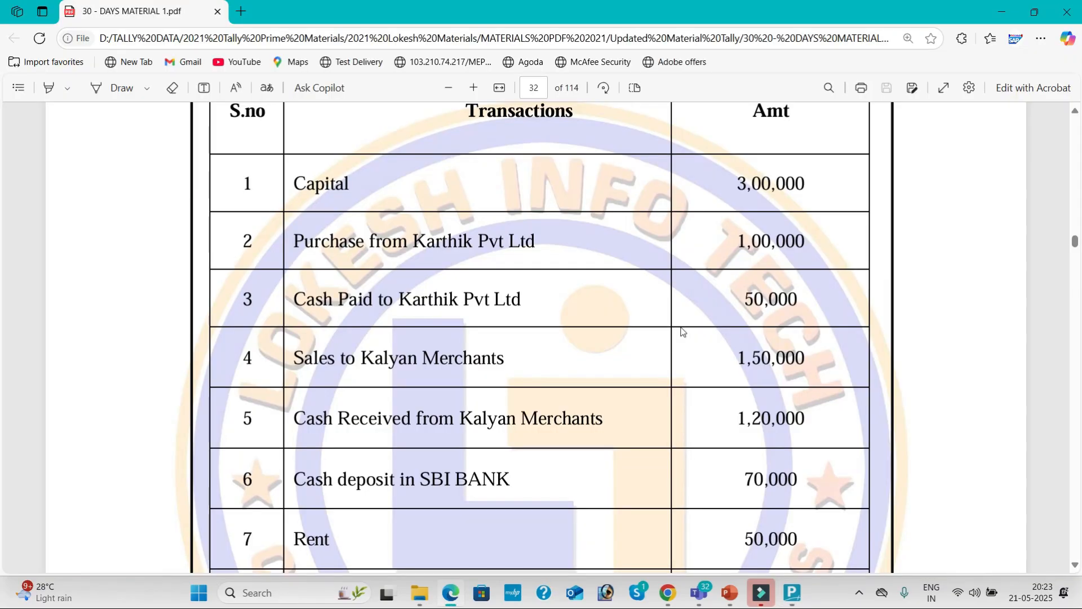
key("alt+Tab")
type("50000")
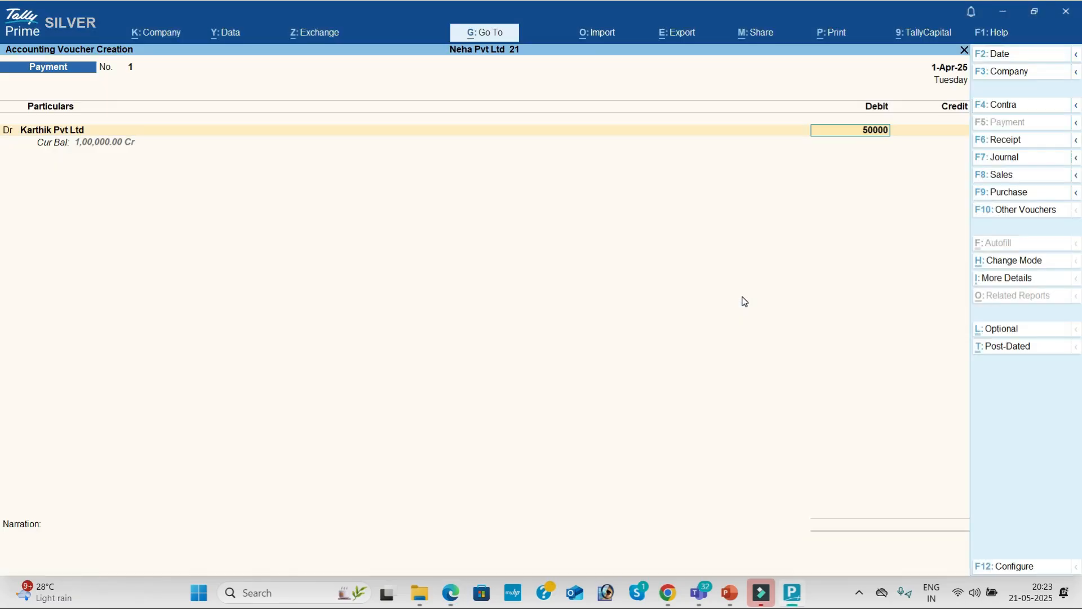
key("Return")
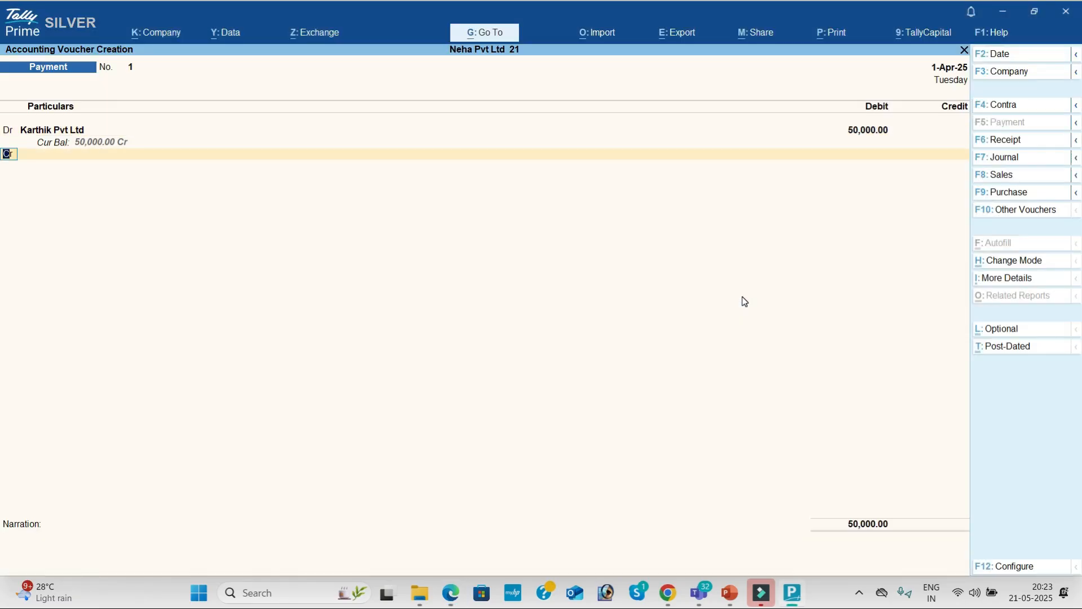
key("Return")
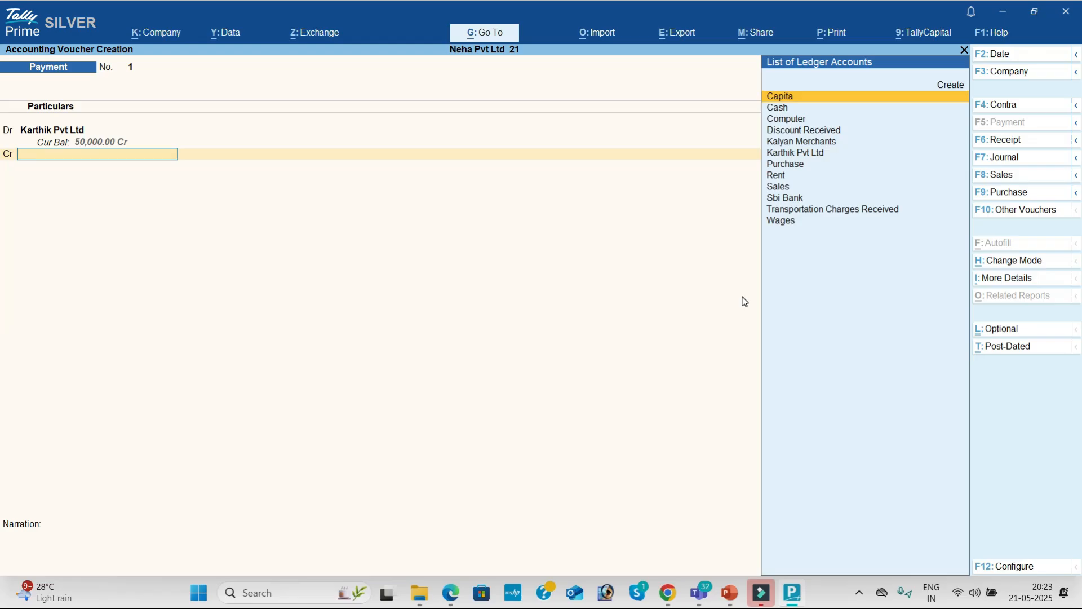
key("Down")
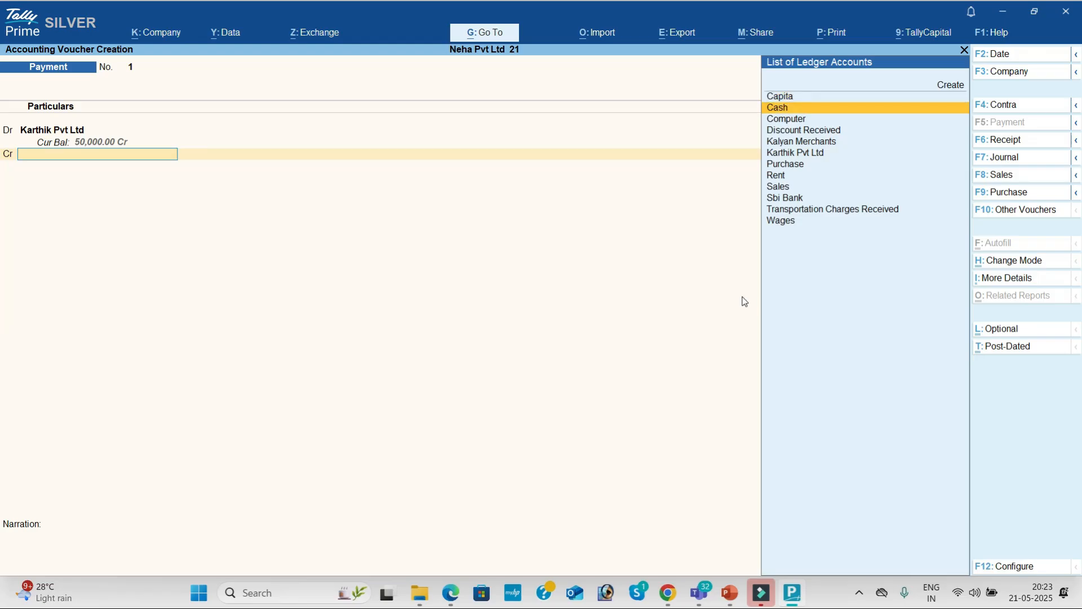
key("Return")
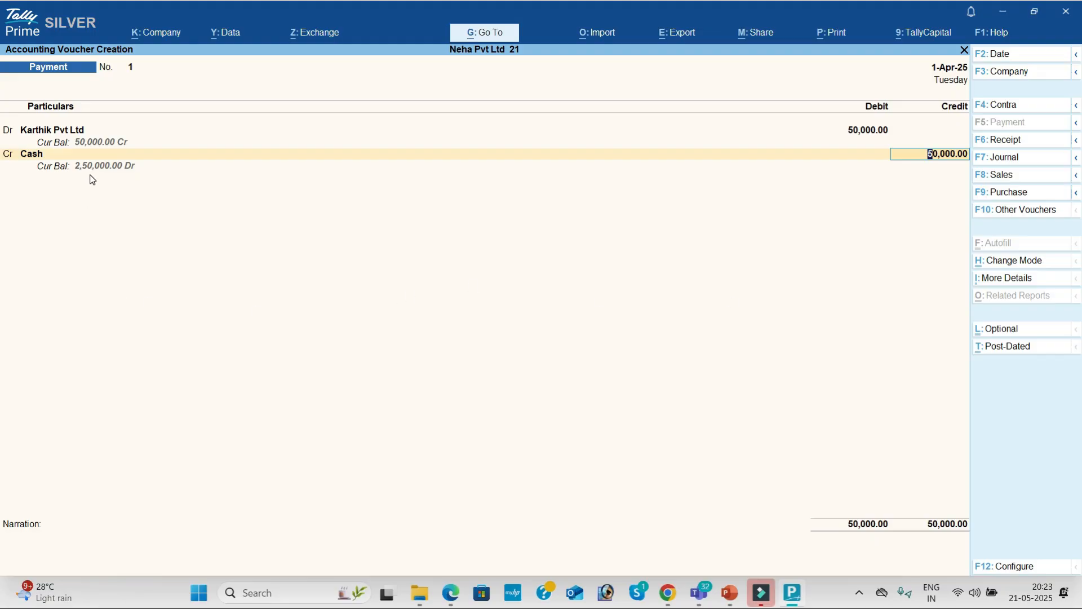
key("Return")
key("Return")
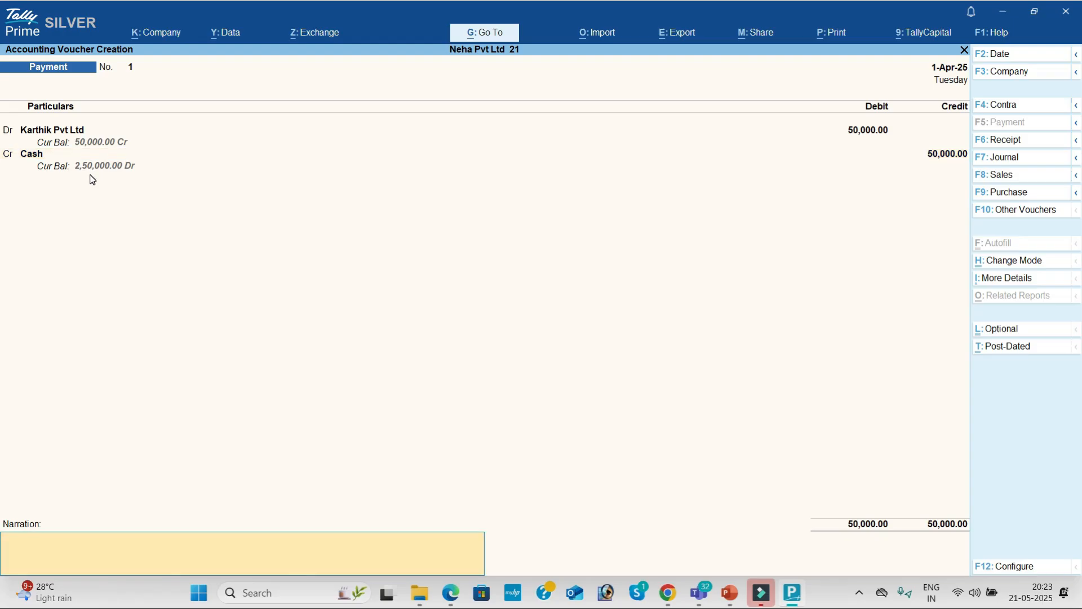
key("Return")
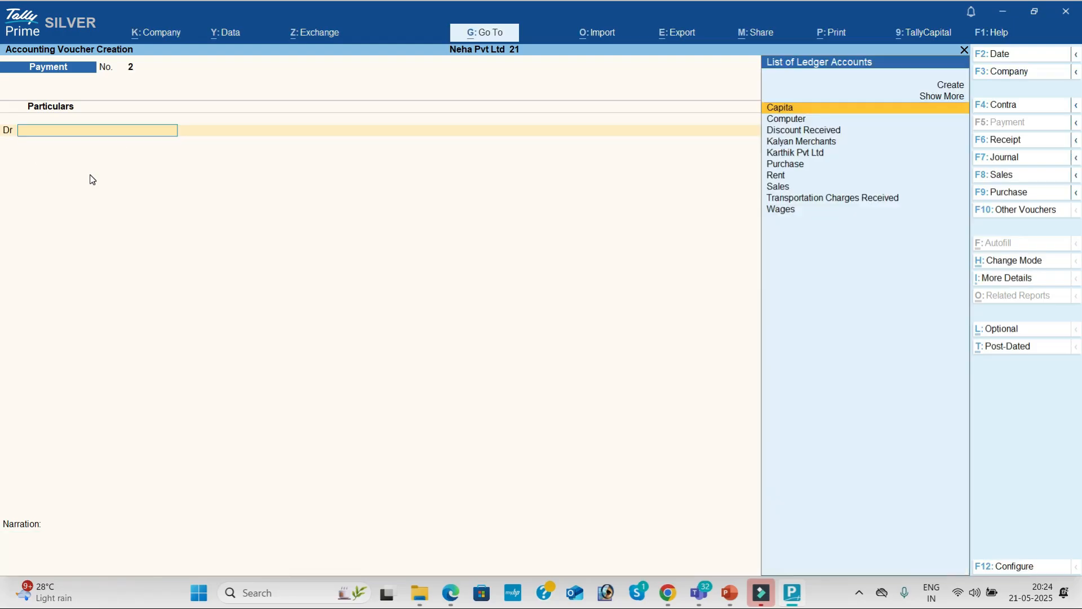
Scroll the transactions PDF down to the next transaction.
key("alt+Tab")
scroll(92, 180, "down", 3)
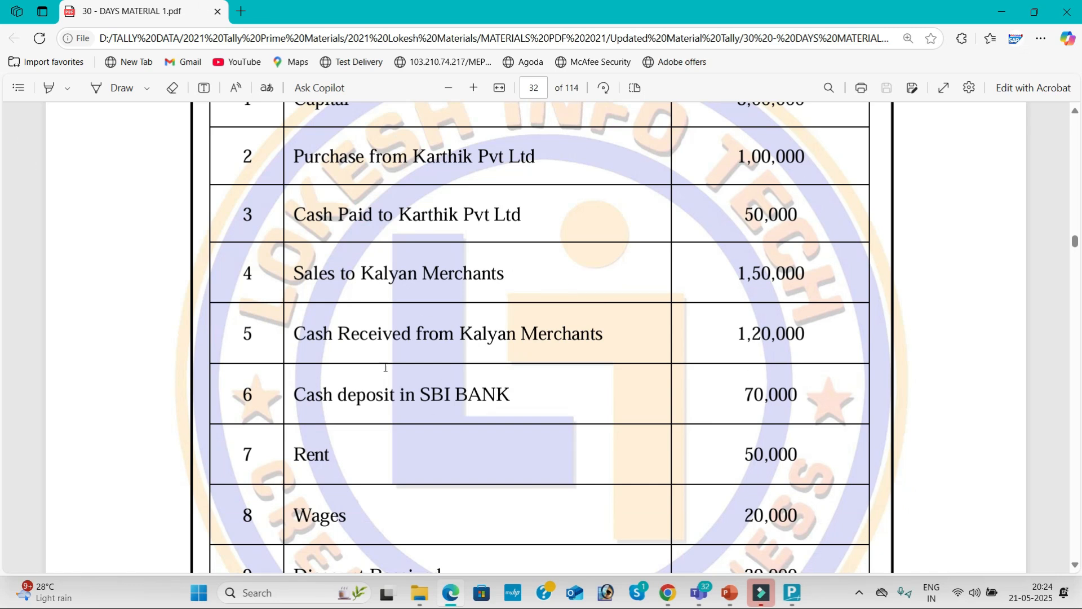
key("alt+Tab")
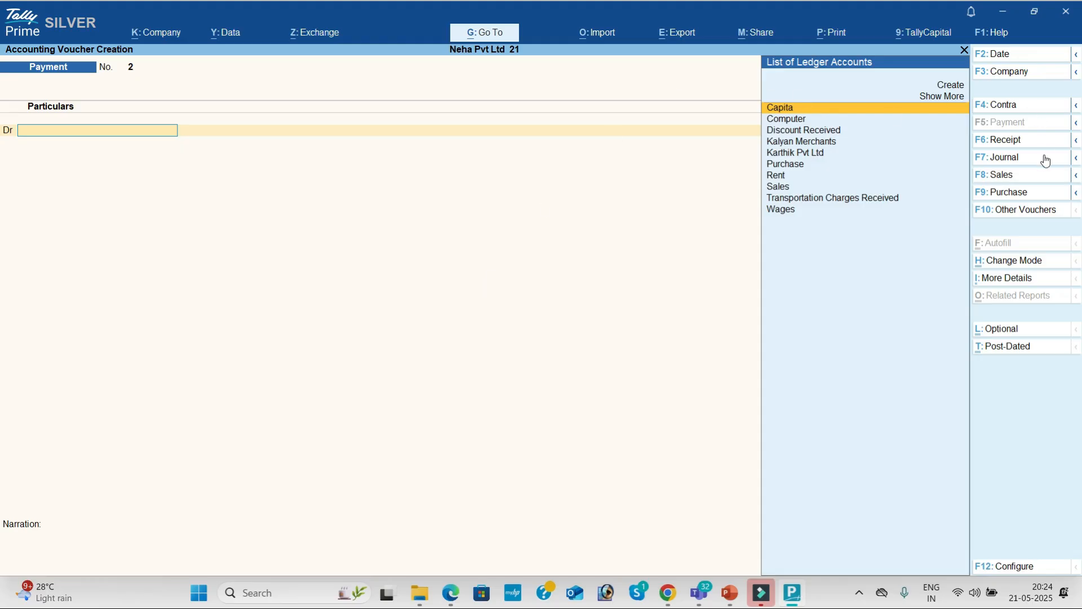
Start a Sales voucher in plain voucher mode and check the sale in the PDF.
left_click(1031, 181)
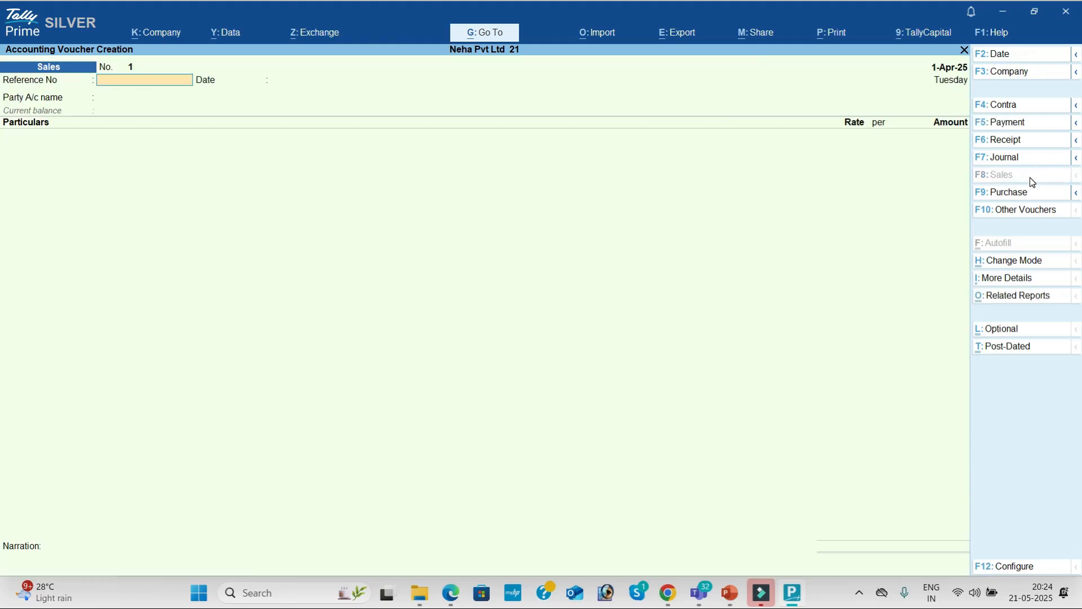
left_click(1025, 262)
key("Down")
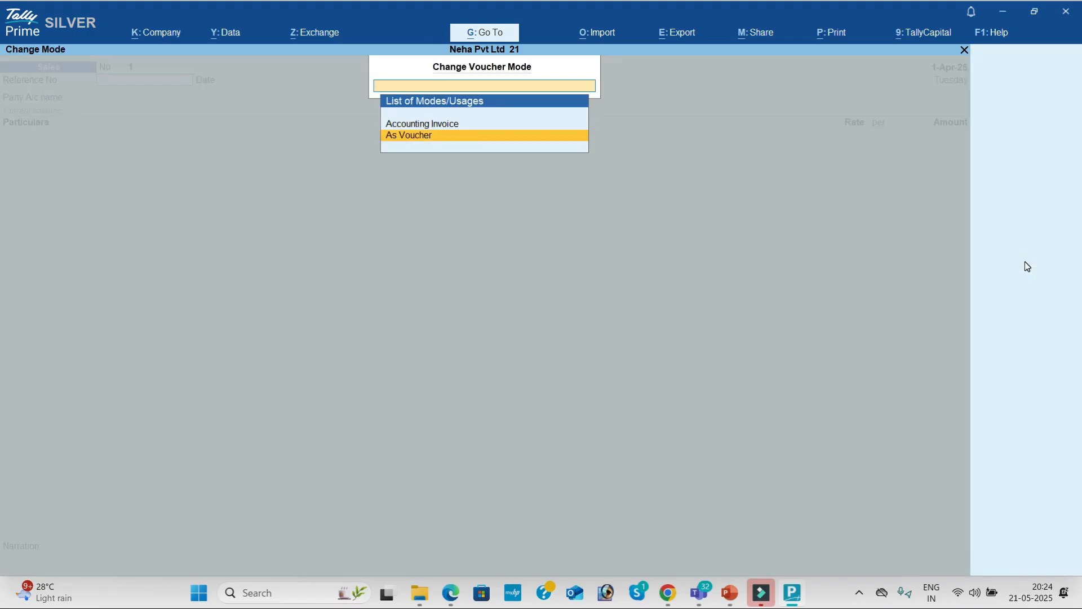
key("Return")
key("Return")
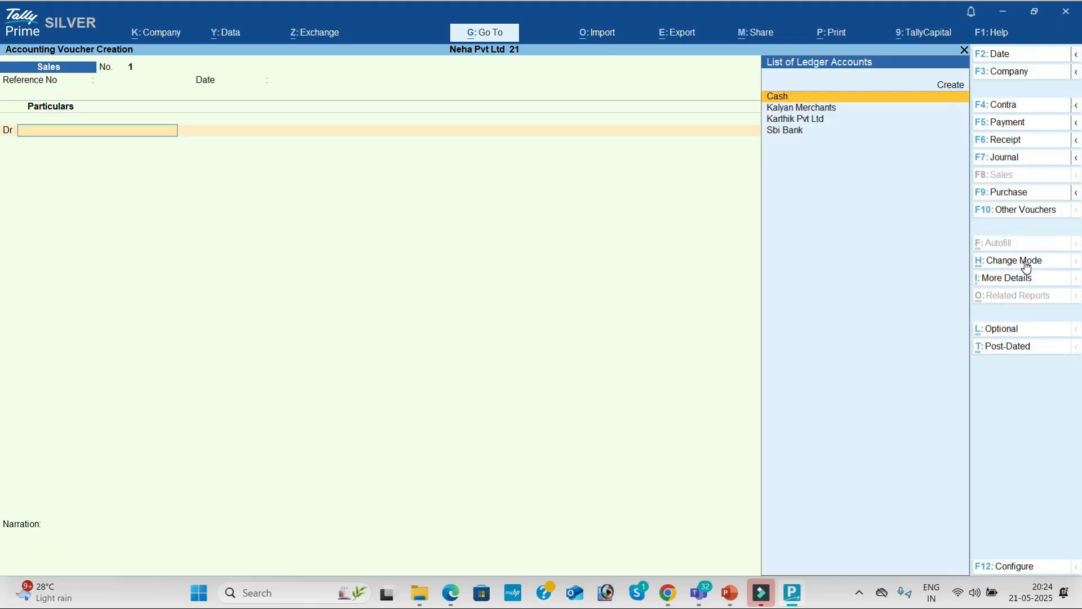
key("alt+Tab")
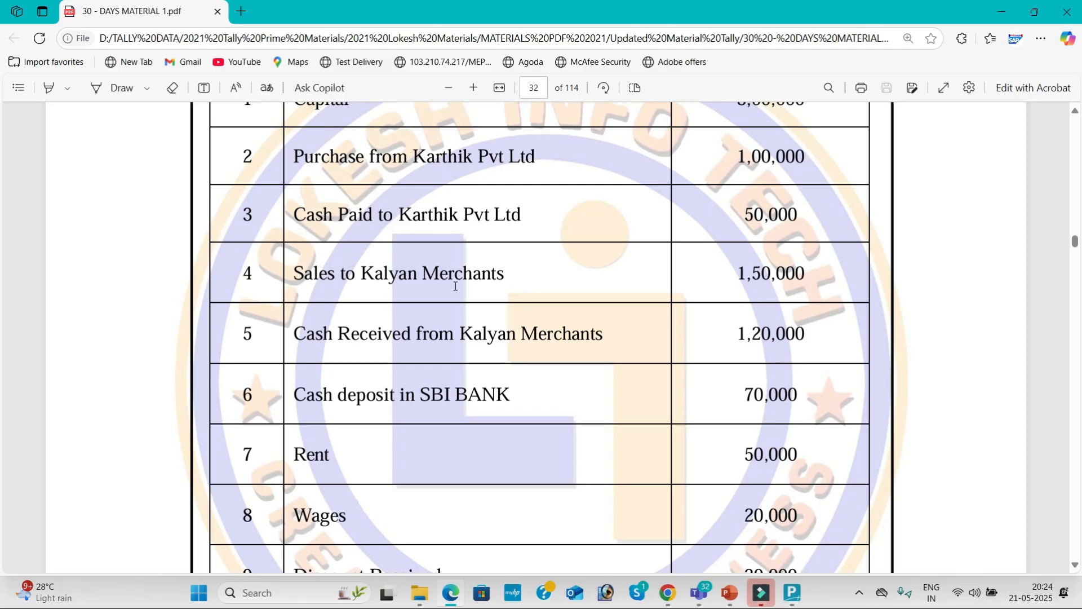
key("alt+Tab")
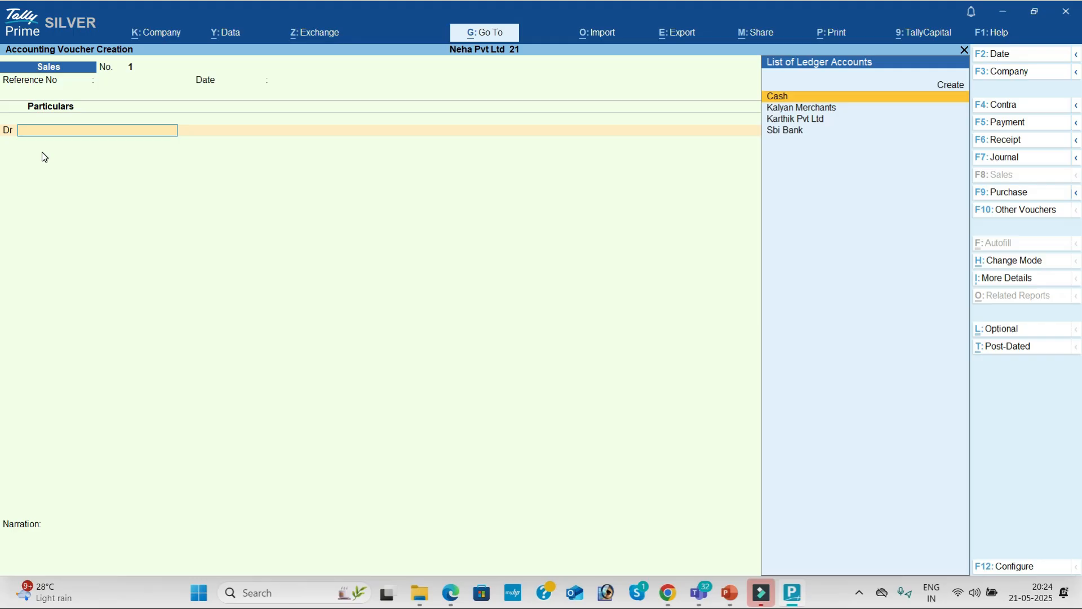
Debit Kalyan Merchants 1,50,000 and credit Sales to complete Sales voucher No. 1.
key("Down")
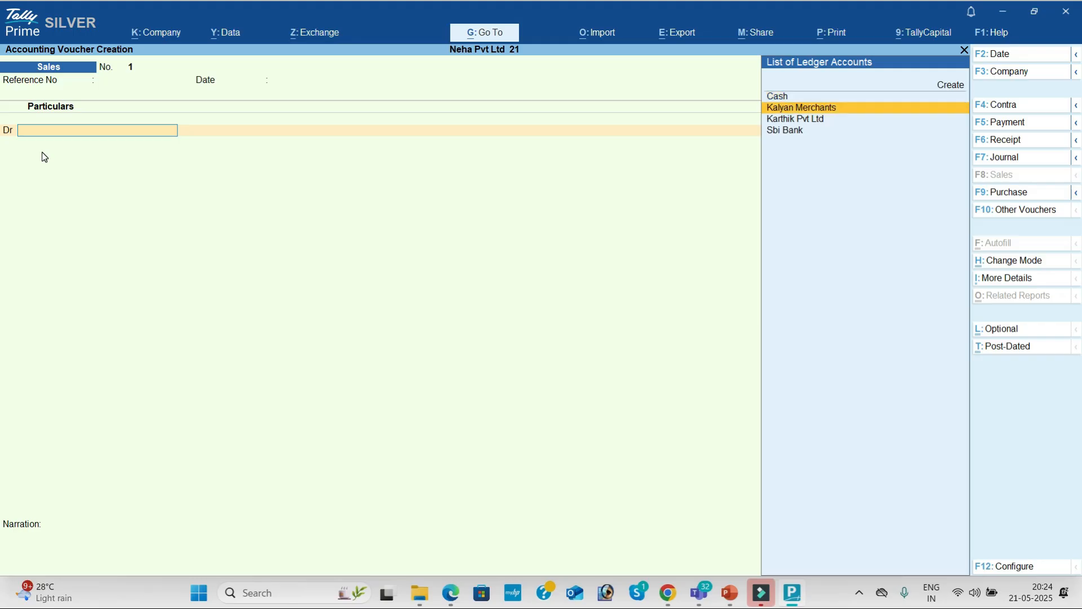
key("Return")
key("Return")
key("Return")
key("Return")
key("Return")
key("Return")
key("Return")
key("Return")
key("Return")
key("Return")
key("Return")
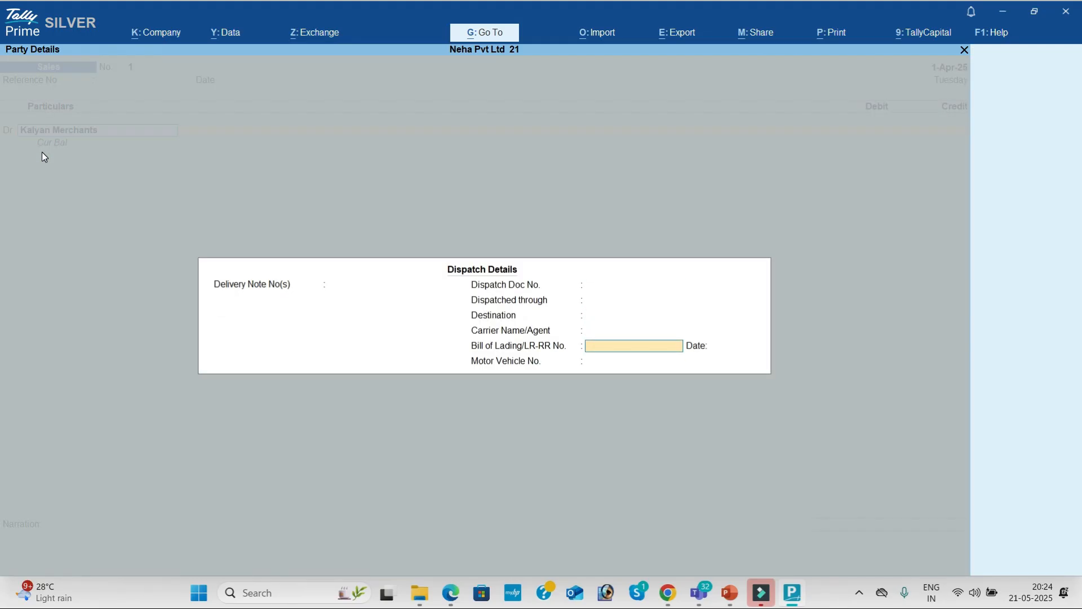
key("Return")
key("Return")
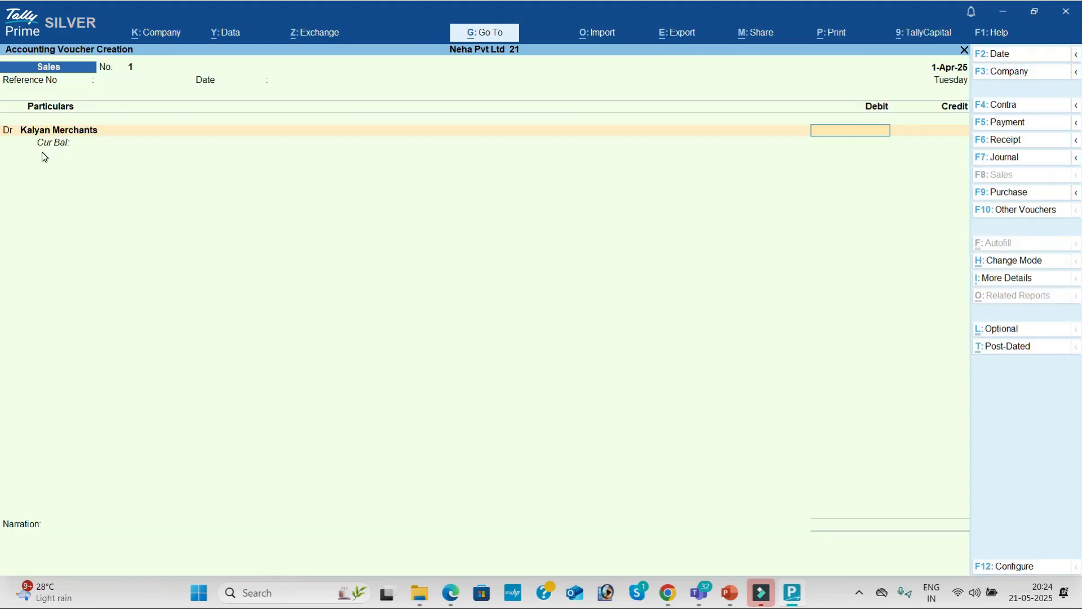
key("alt+Tab")
key("alt+Tab")
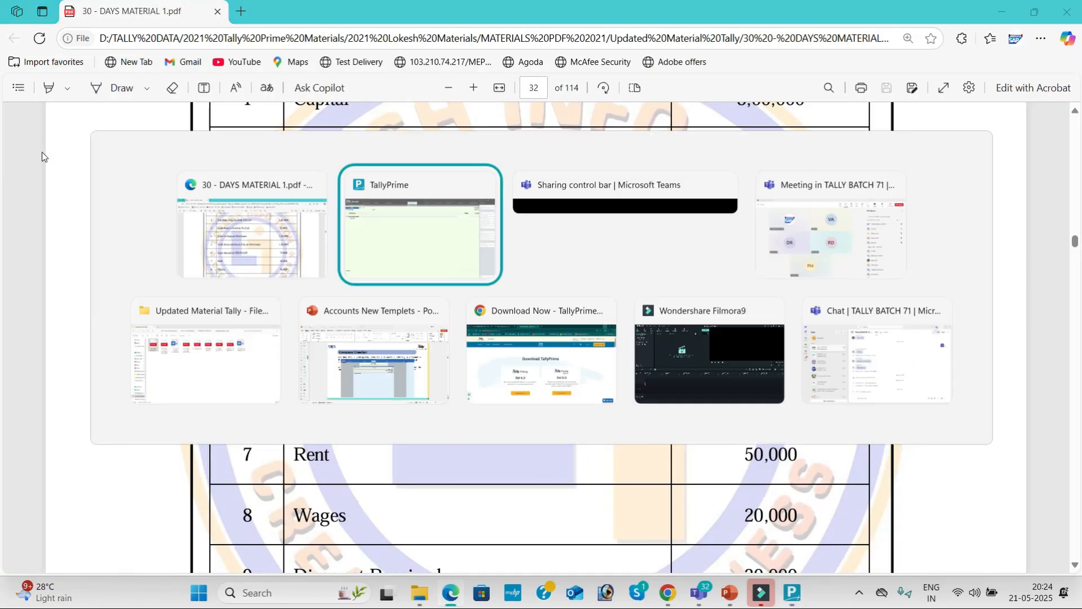
type("150000")
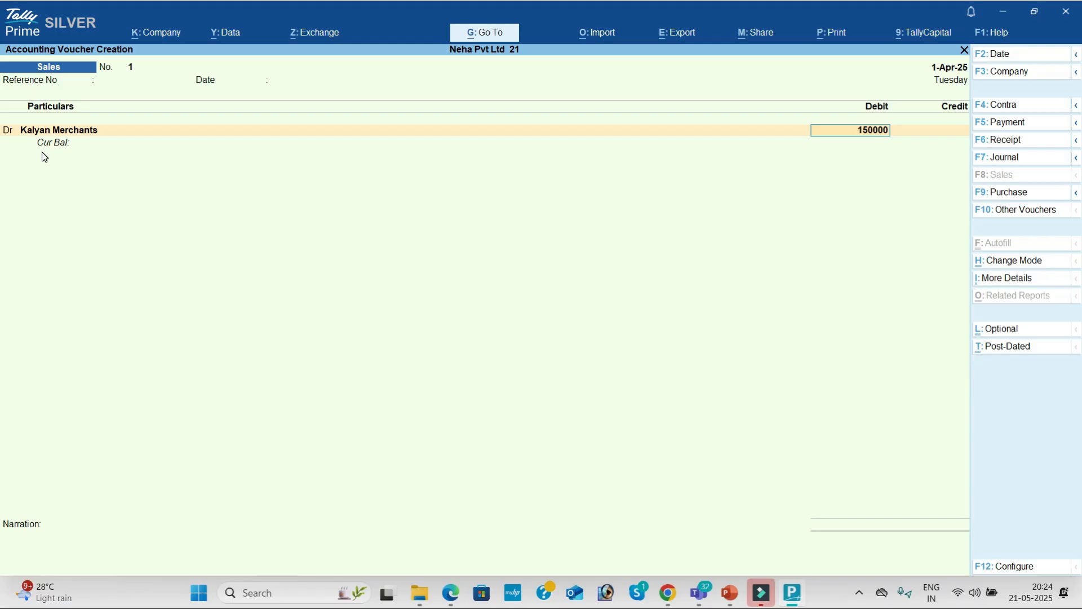
key("Return")
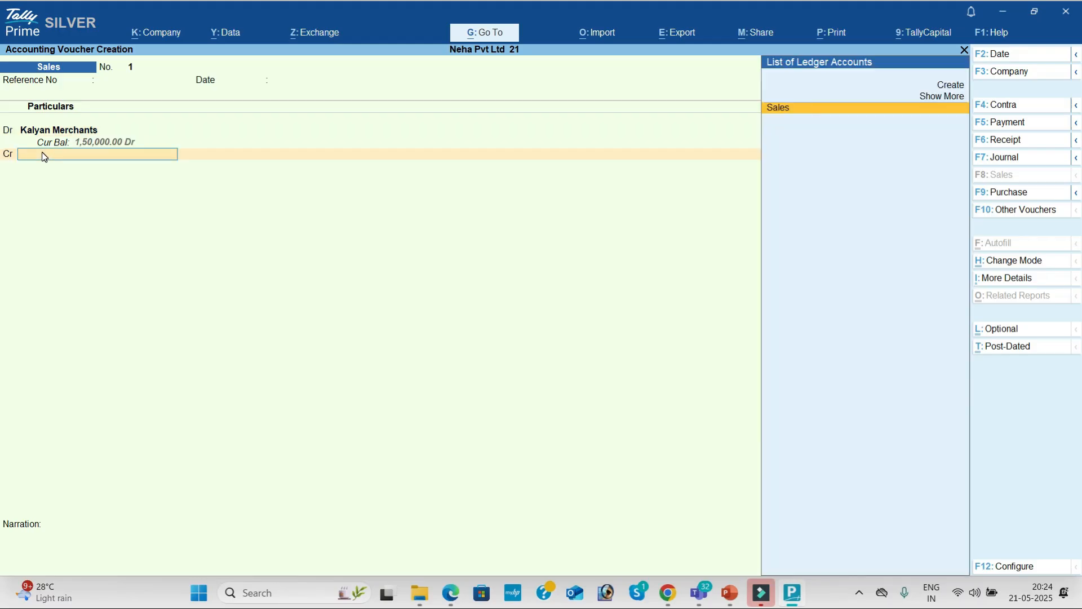
key("Return")
key("Return")
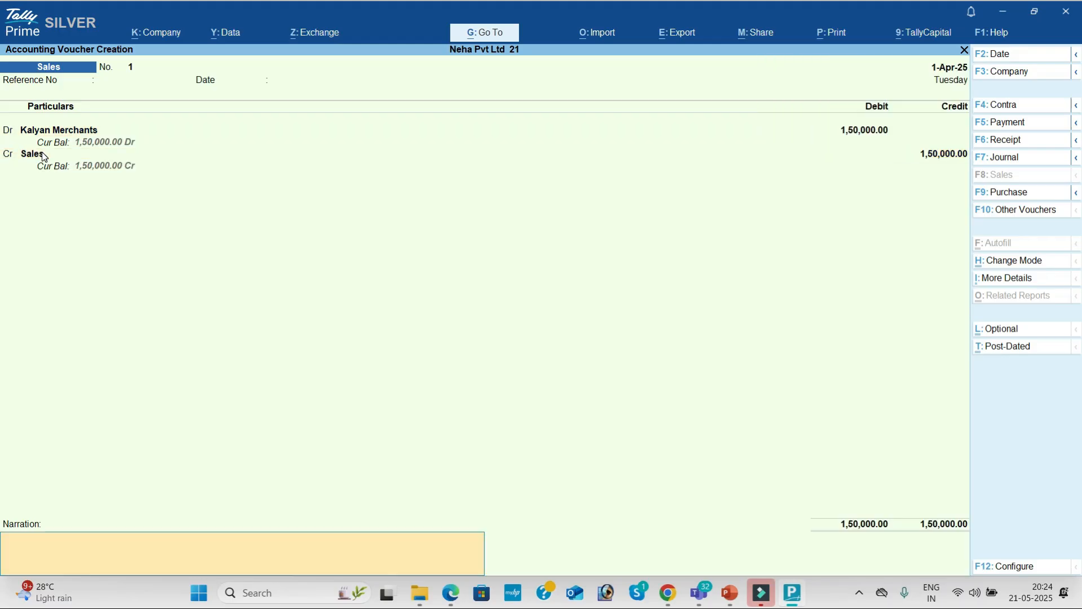
key("Return")
key("Return")
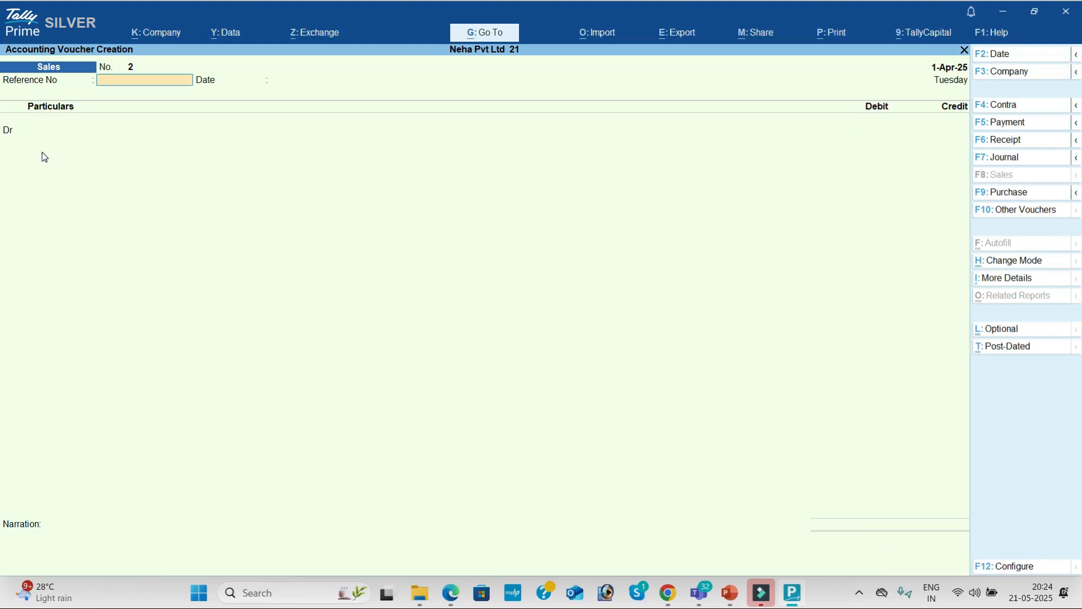
key("alt+Tab")
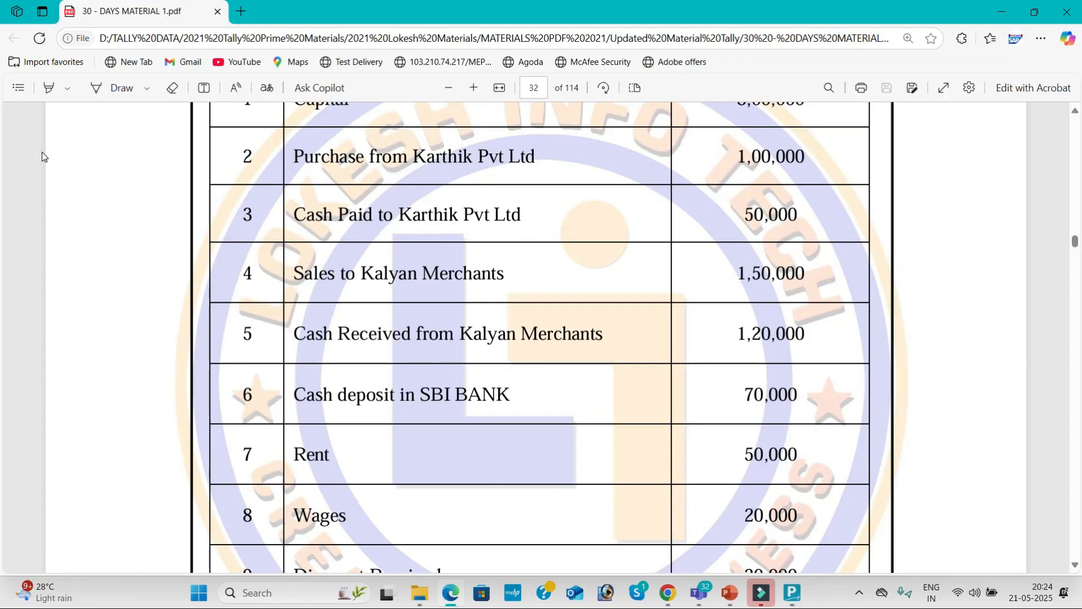
Scroll the PDF to row 10, Cash Received from Kalyan Merchants 1,20,000.
scroll(41, 151, "down", 3)
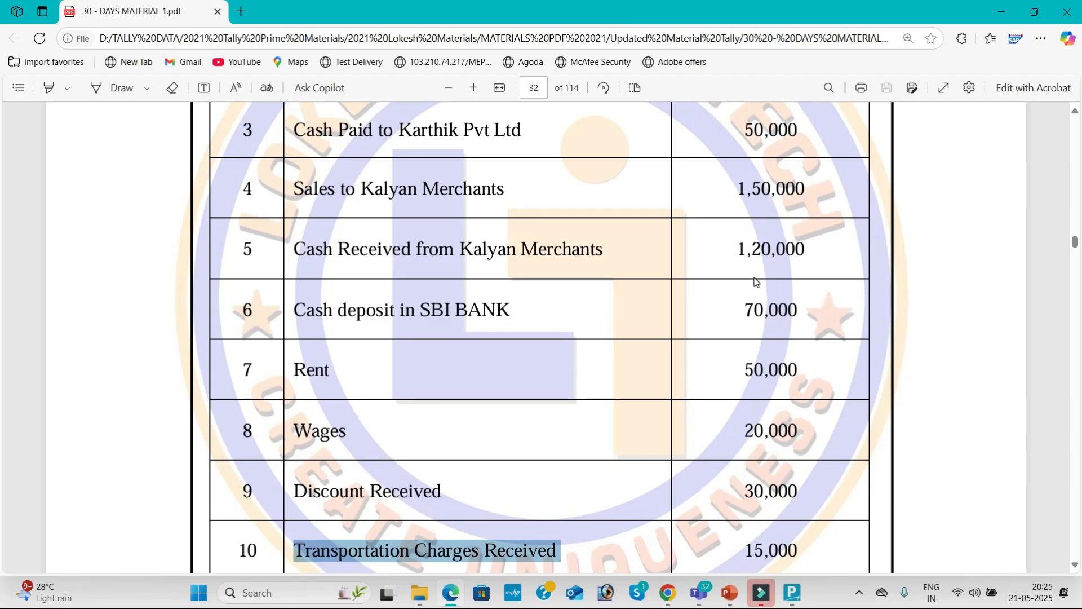
key("alt+Tab")
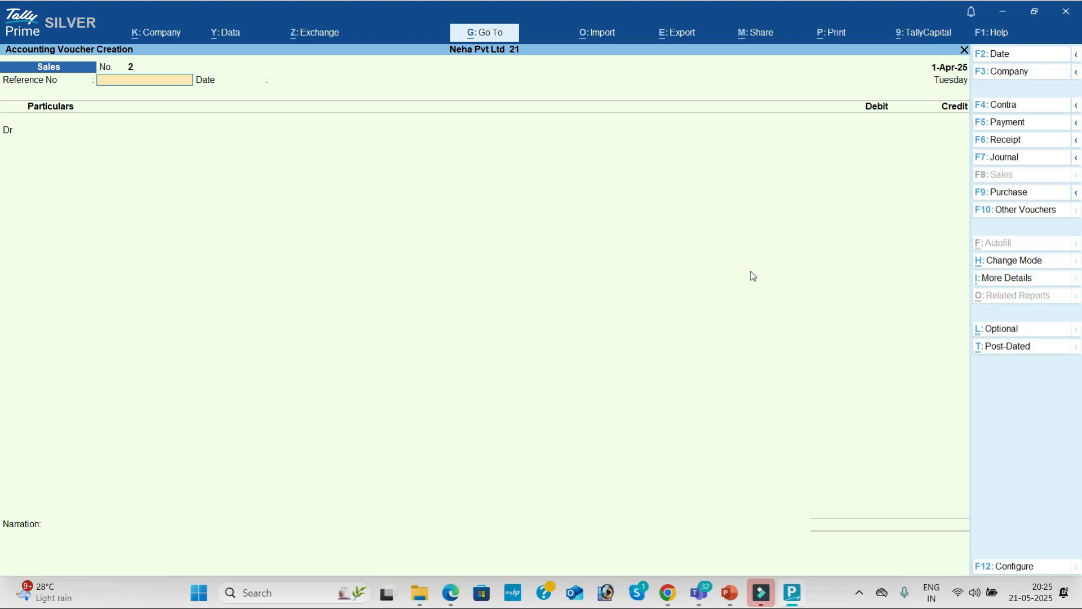
Enter Receipt voucher No. 2 crediting Kalyan Merchants 1,20,000 and debiting Cash.
left_click(1013, 141)
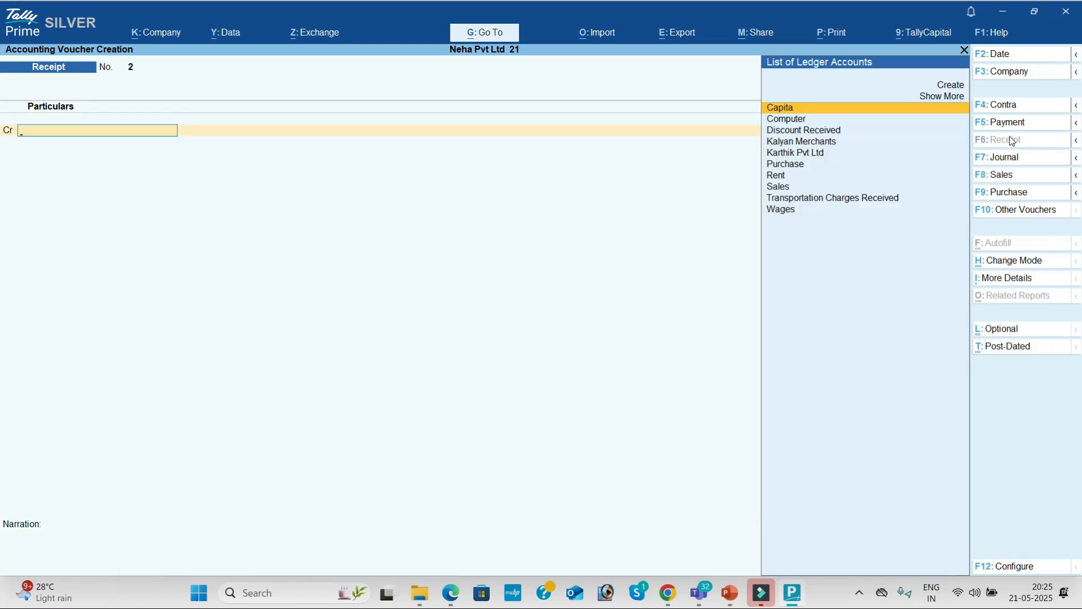
key("alt+Tab")
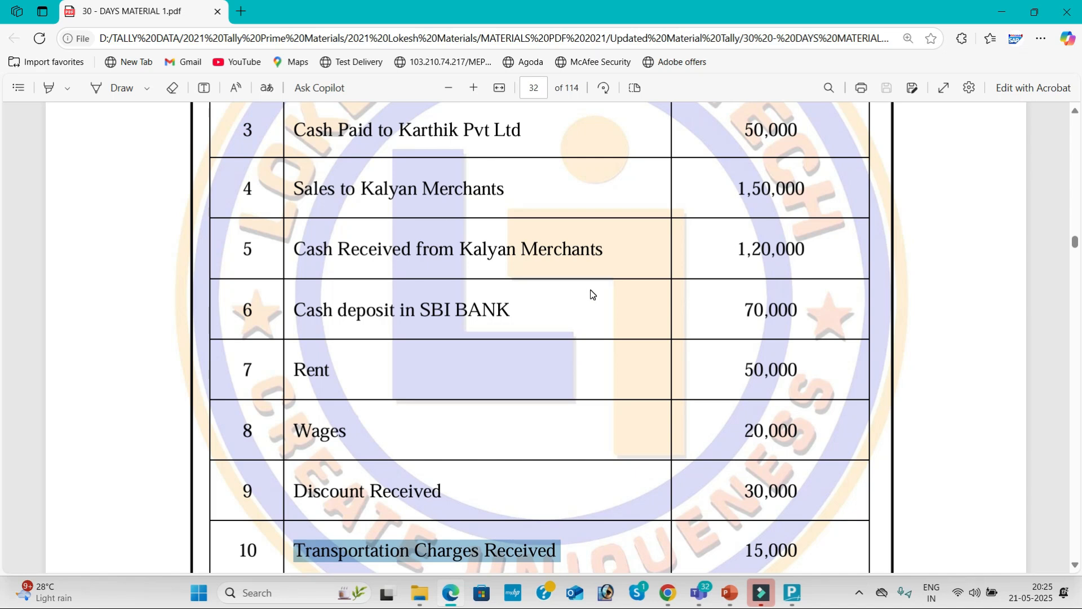
key("alt+Tab")
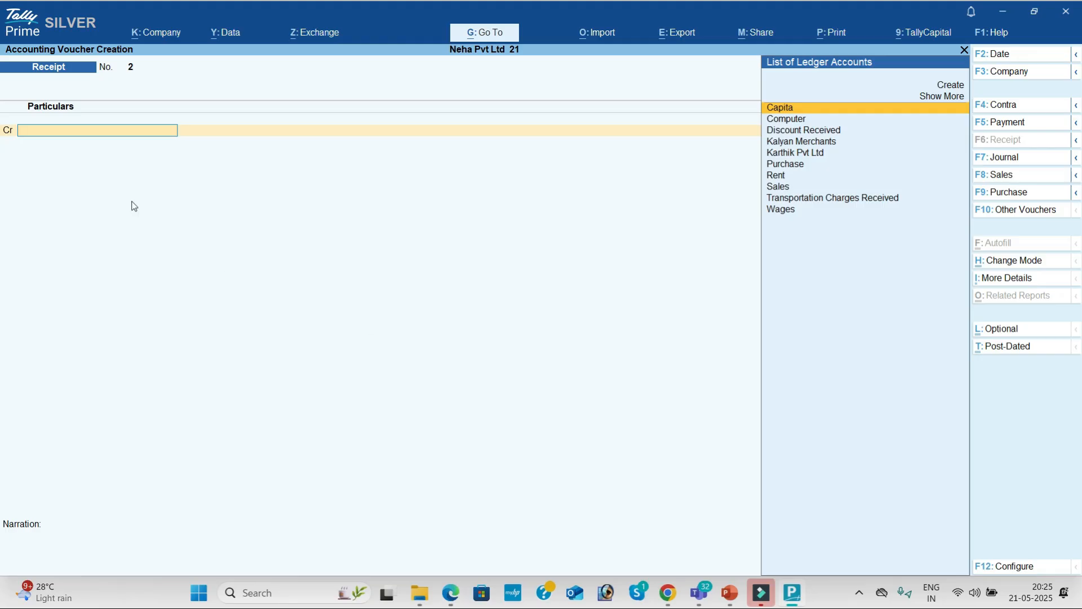
type("K")
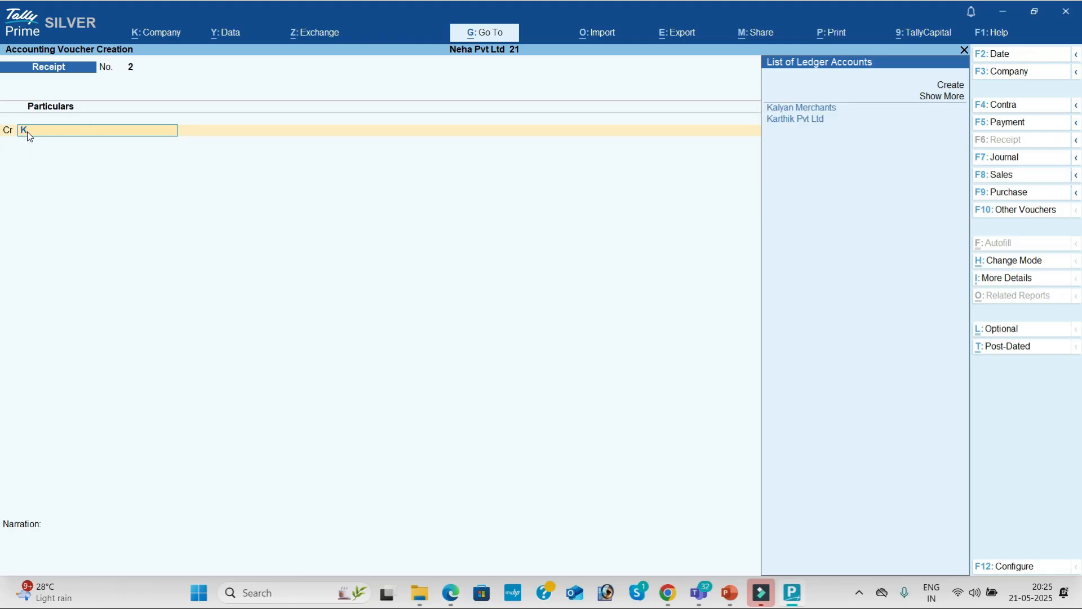
key("Return")
type("1,20,")
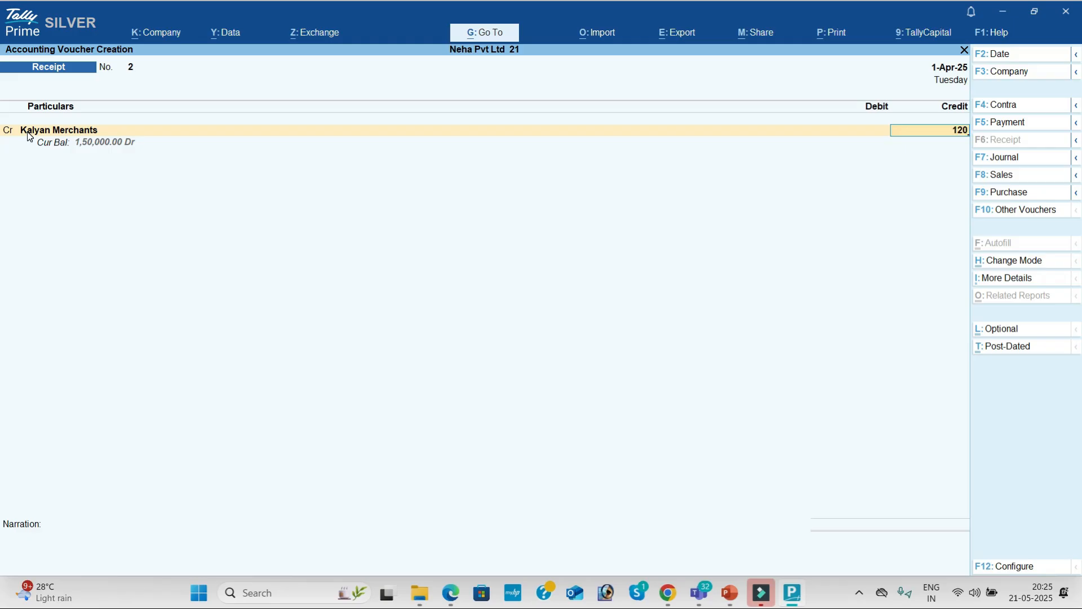
type("000")
key("Return")
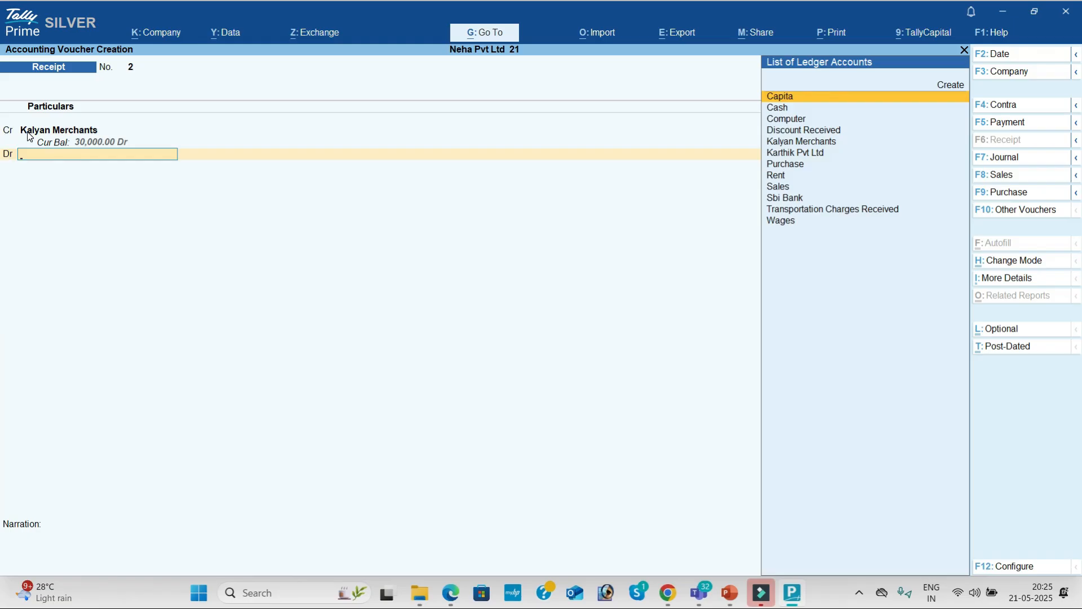
key("alt+Tab")
key("alt+Tab")
key("Down")
key("Return")
key("Return")
key("Return")
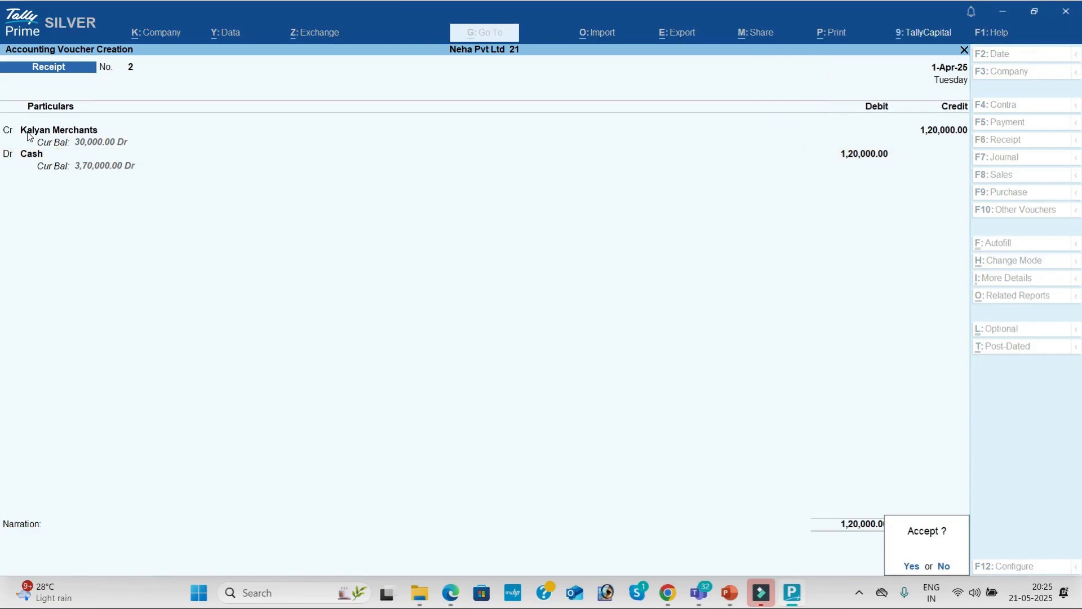
key("Return")
key("alt+Tab")
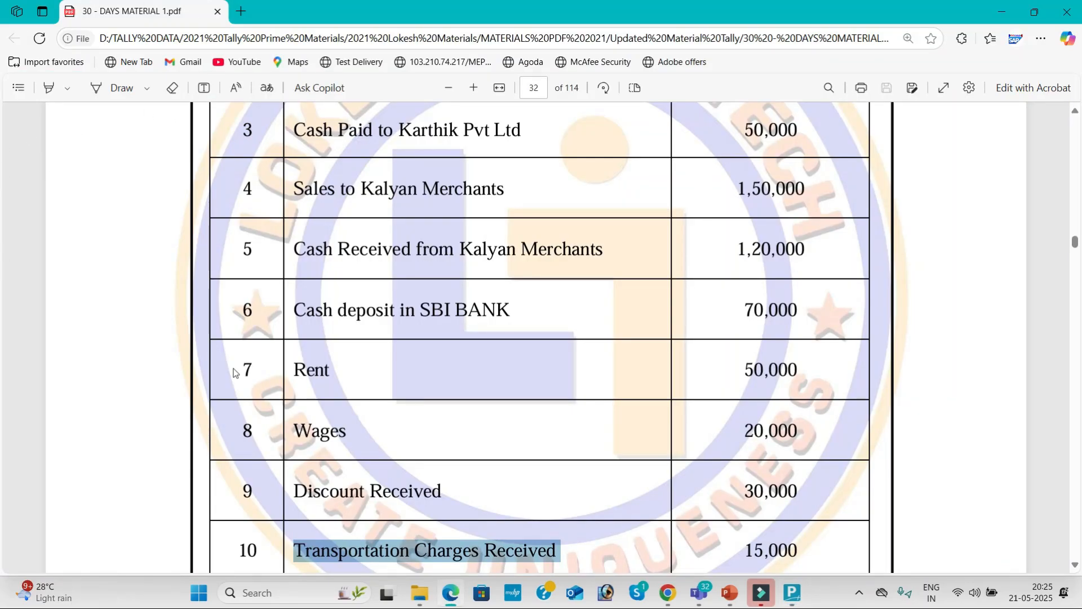
Switch voucher entry to Contra after checking the cash deposit entry in the PDF.
scroll(539, 310, "down", 1)
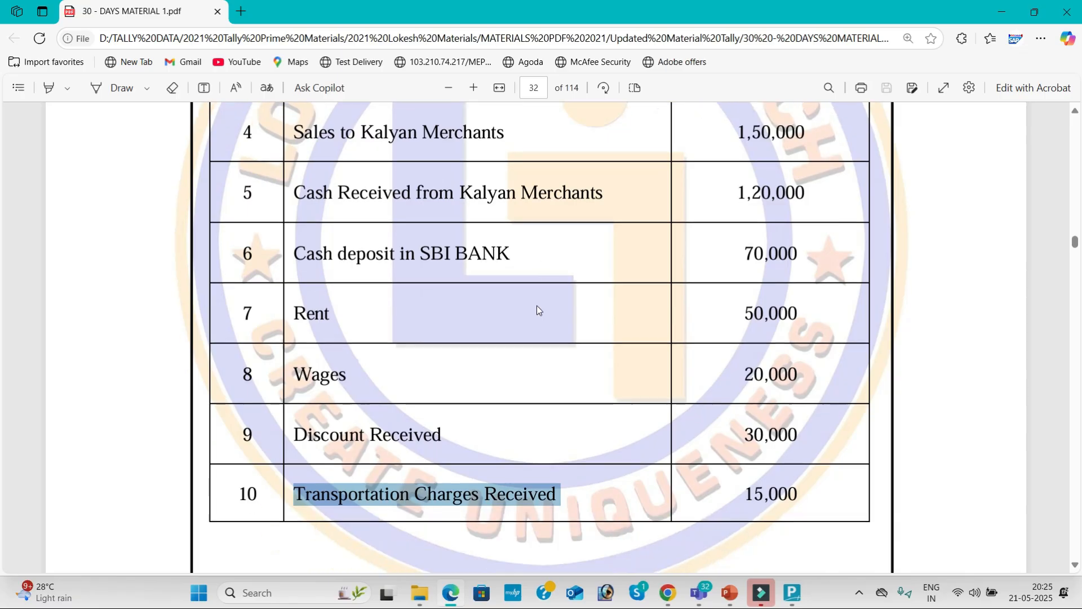
left_click(537, 307)
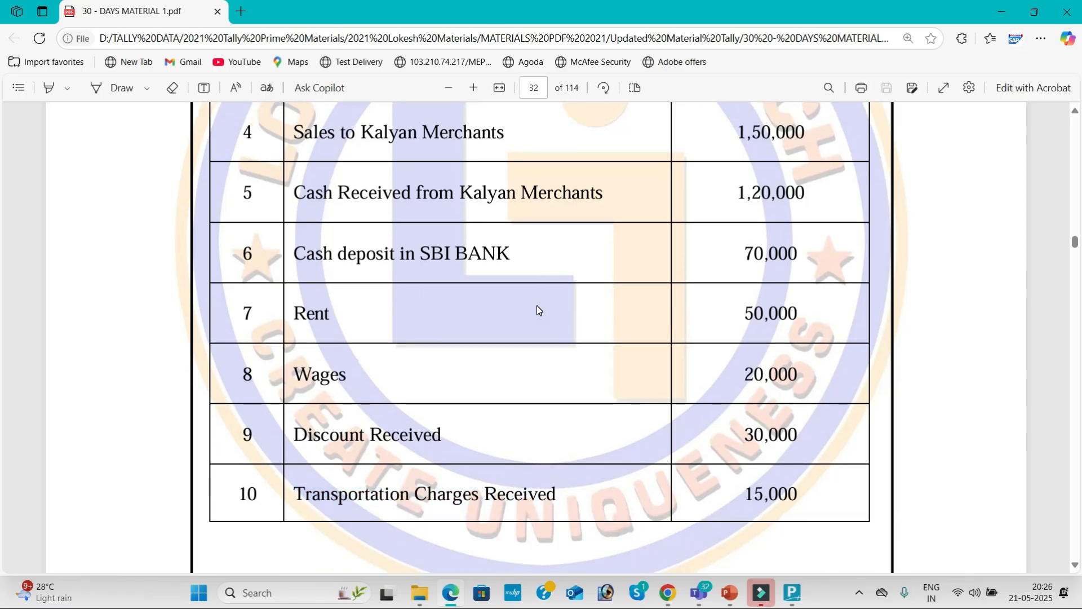
key("alt+Tab")
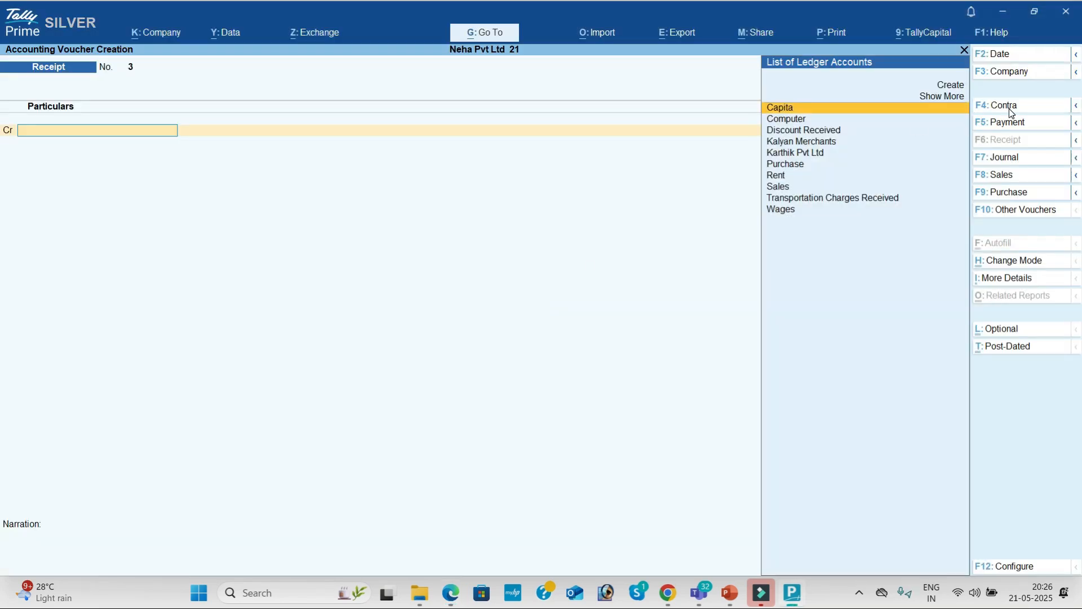
left_click(1009, 108)
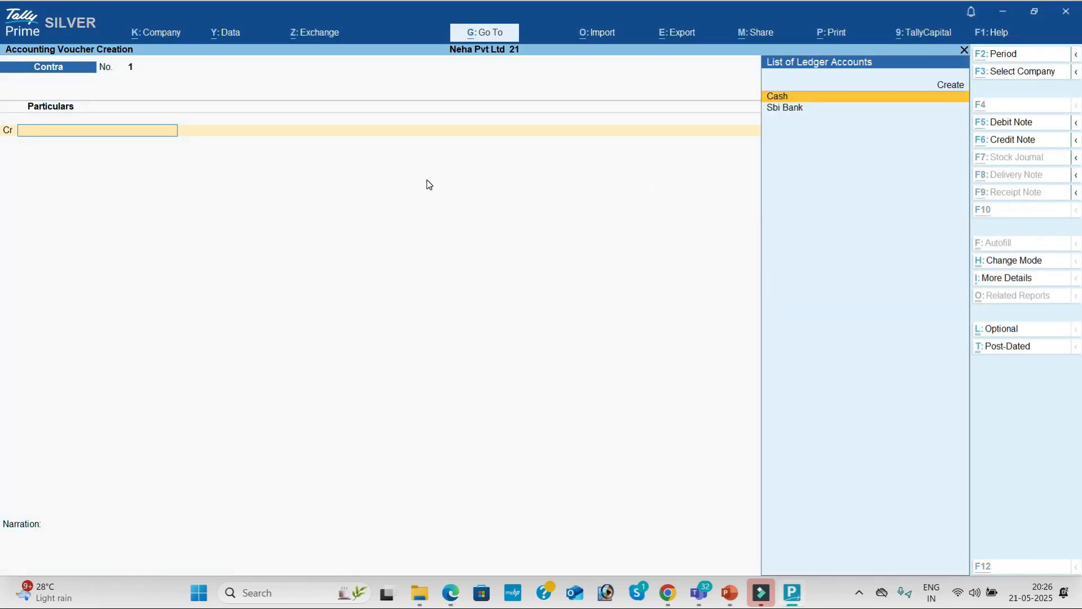
key("alt+Tab")
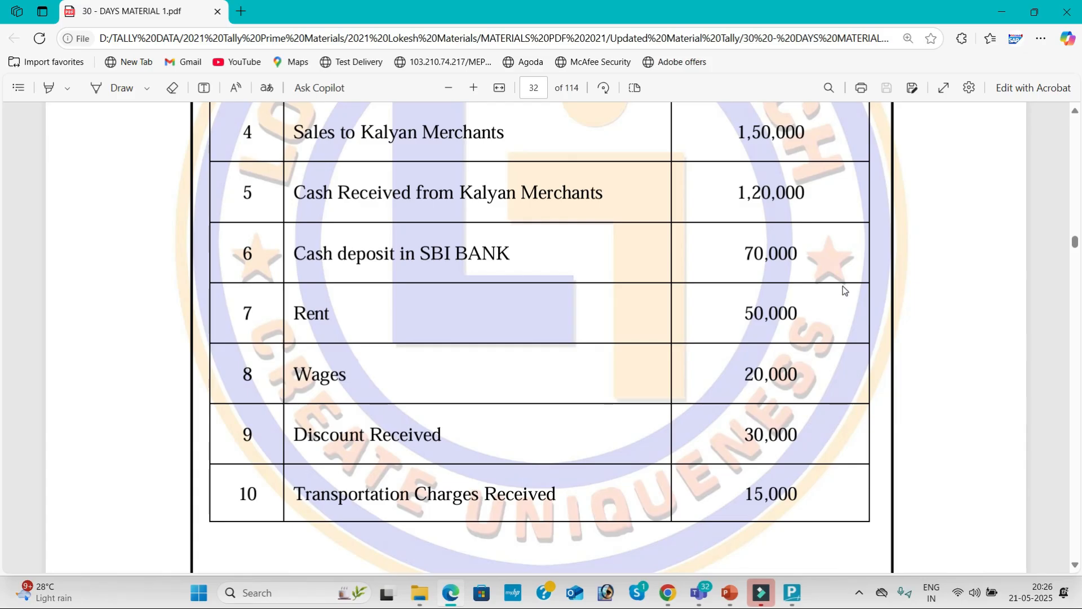
key("alt+Tab")
Save Contra voucher 1 crediting Cash and debiting Sbi Bank 70,000, skipping denominations.
key("Return")
type("70000")
key("Return")
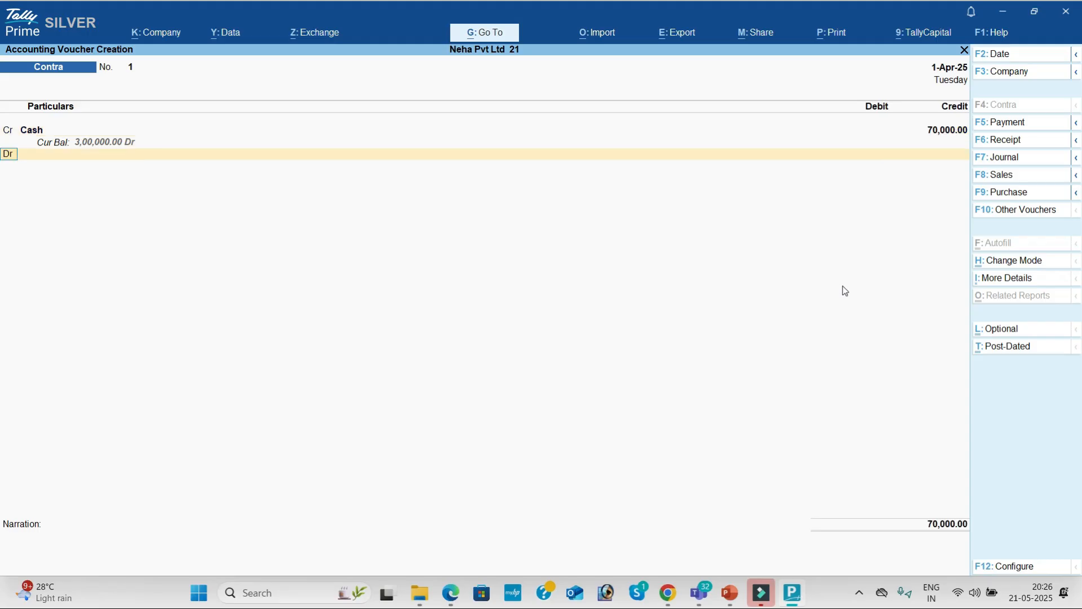
key("Down")
key("Return")
key("Return")
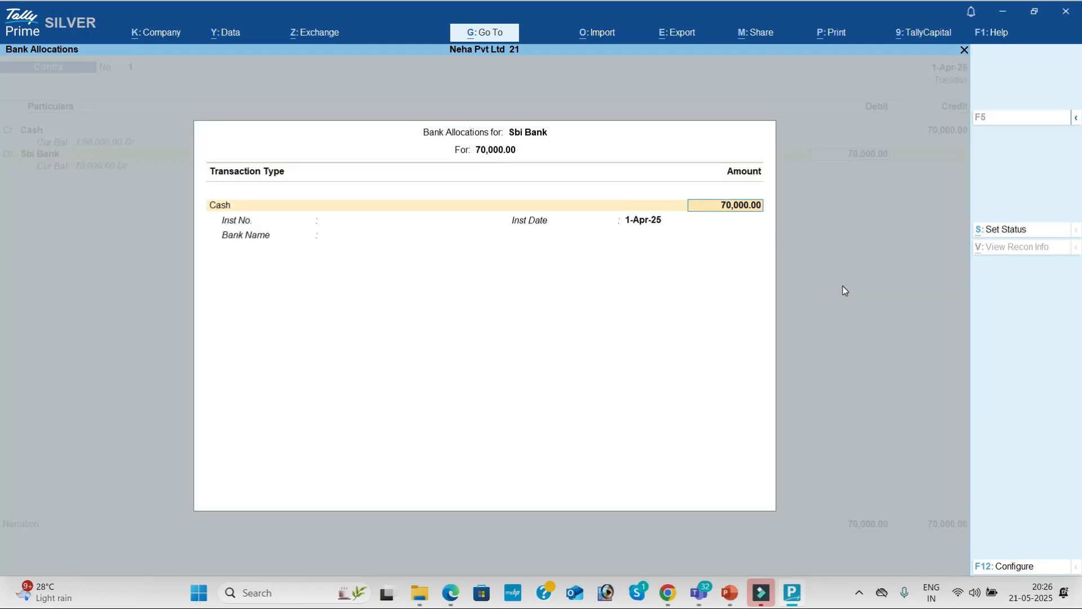
key("Return")
key("Return")
key("Return")
key("Return")
key("Return")
key("Return")
key("Return")
key("Return")
key("Return")
key("Return")
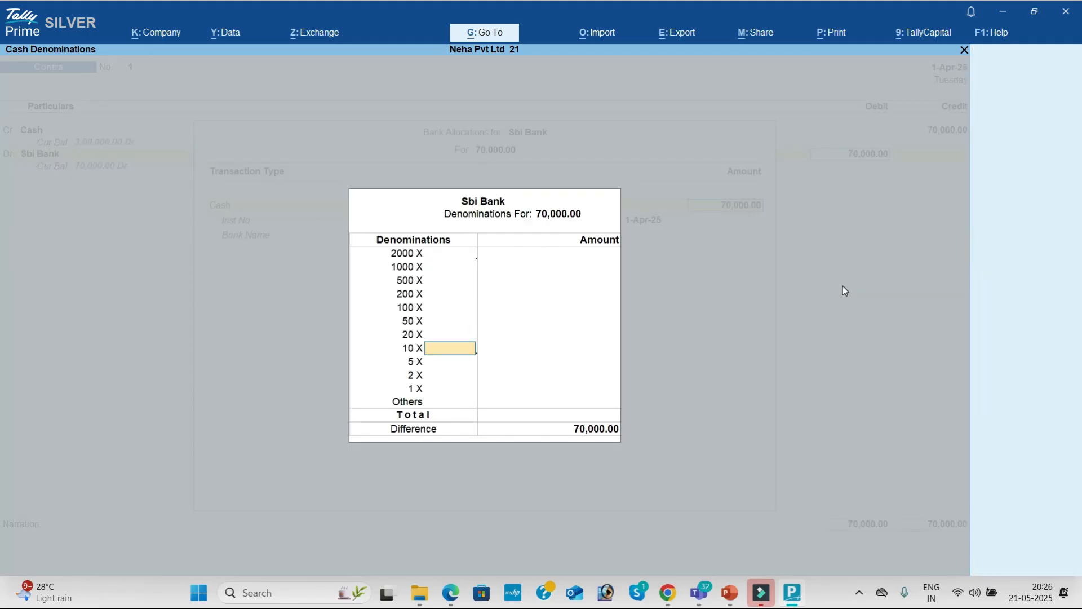
key("Return")
key("Return")
key("Return")
key("Return")
key("Return")
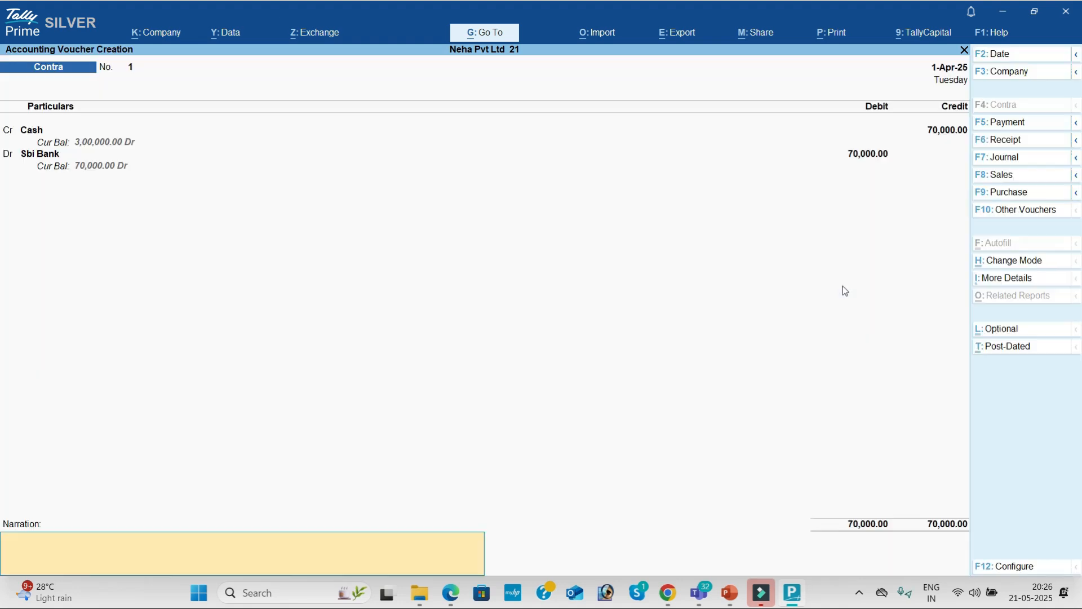
key("Return")
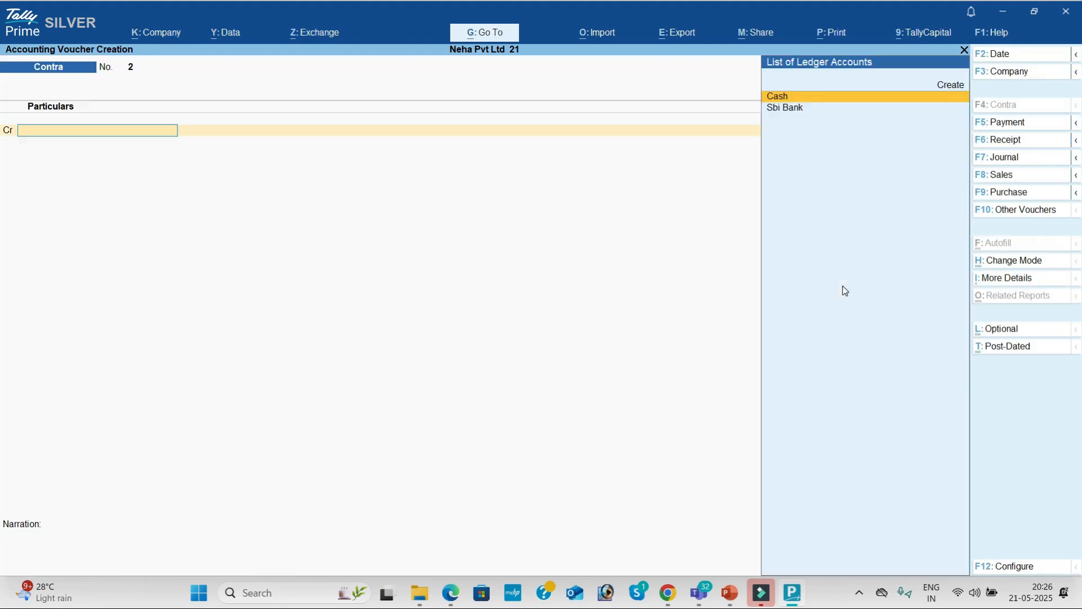
key("alt+Tab")
scroll(844, 289, "down", 2)
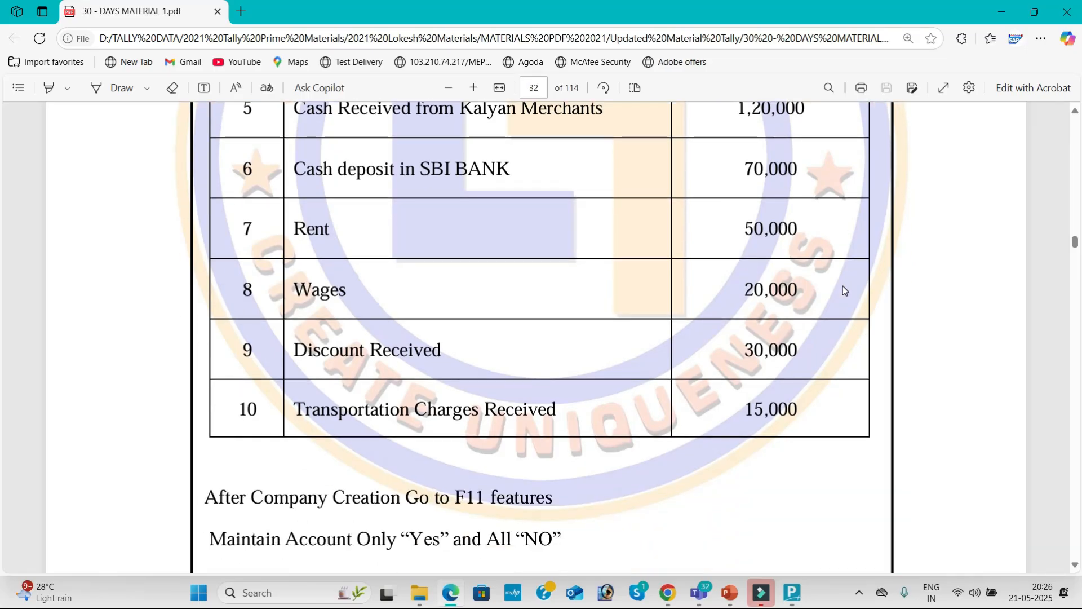
Switch voucher entry to a Payment voucher after checking the next transaction.
key("alt+Tab")
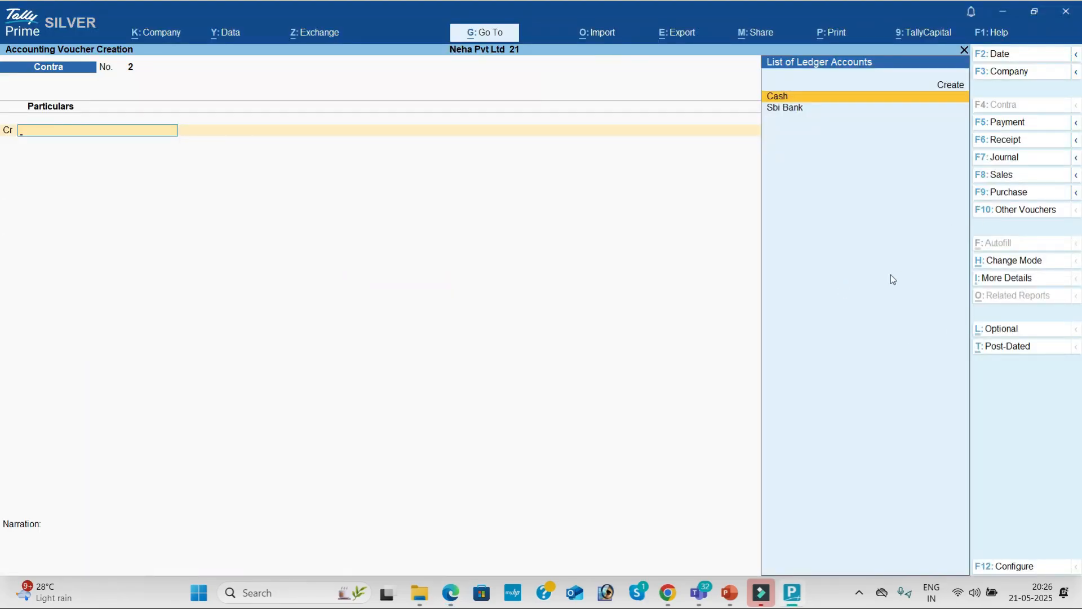
left_click(1028, 124)
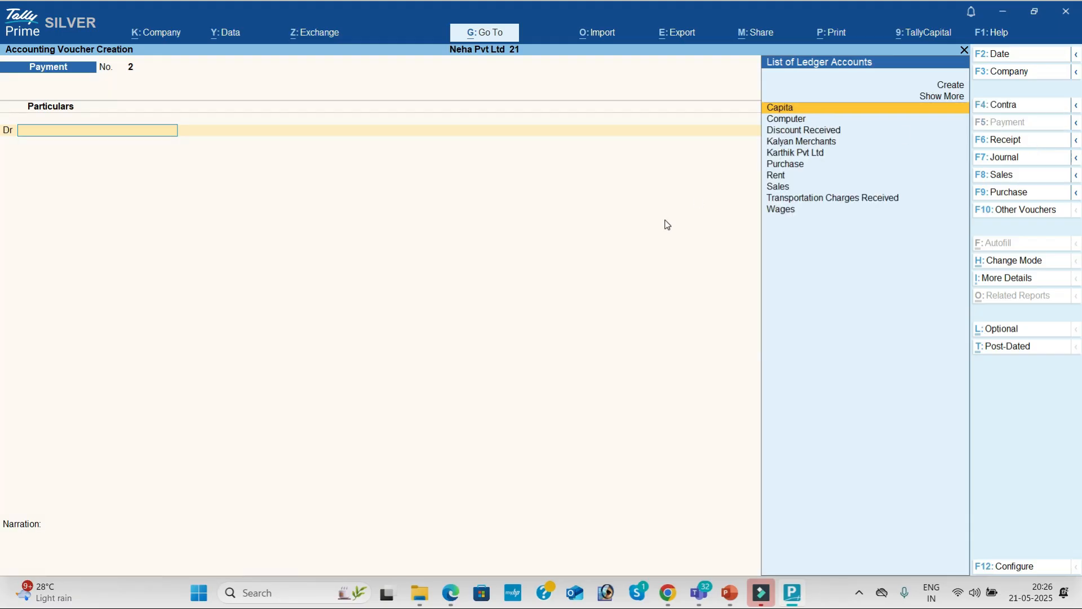
key("alt+Tab")
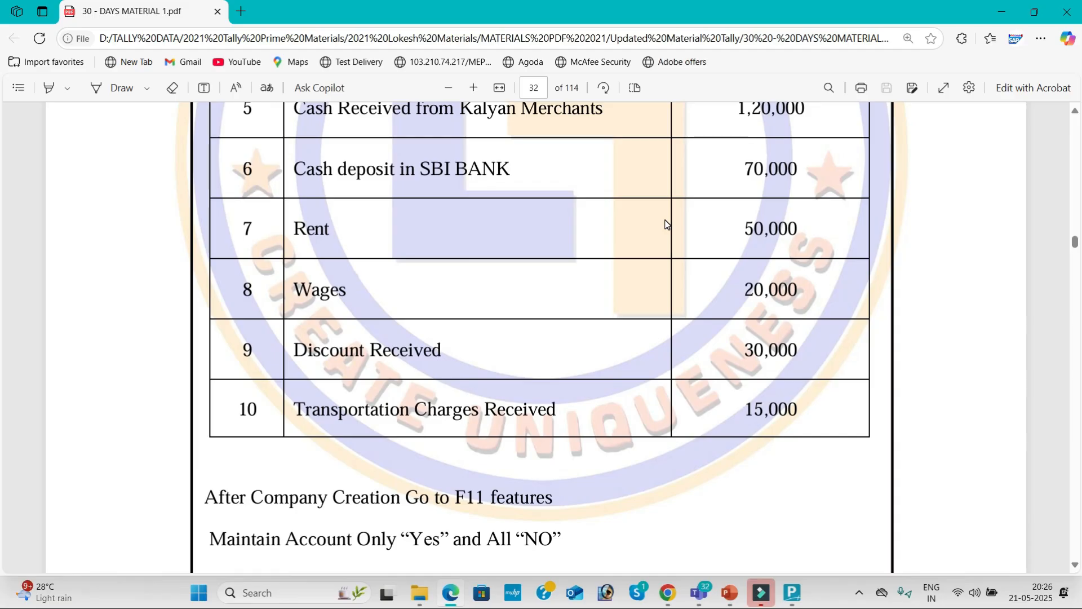
key("alt+Tab")
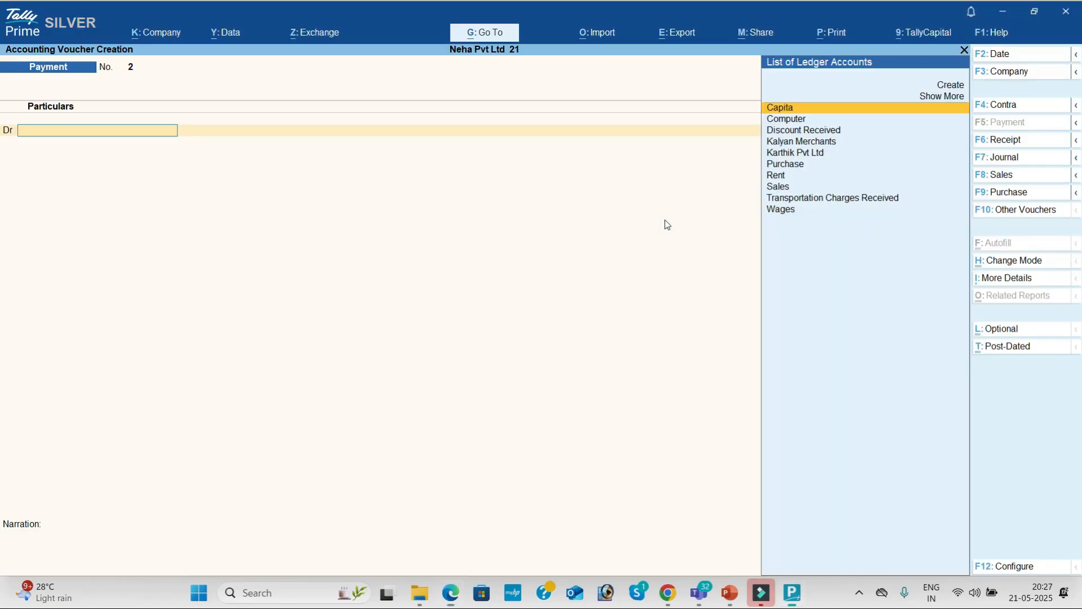
Debit Rent 50,000 and credit Cash in Payment voucher 2.
type("Re")
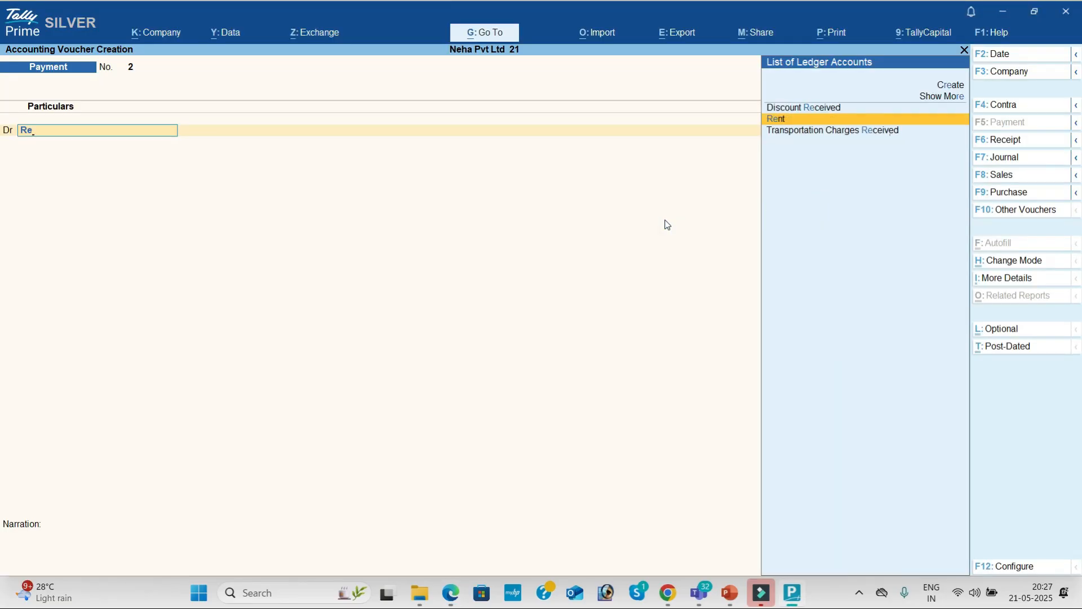
key("alt+Tab")
key("alt+Tab")
type("50000")
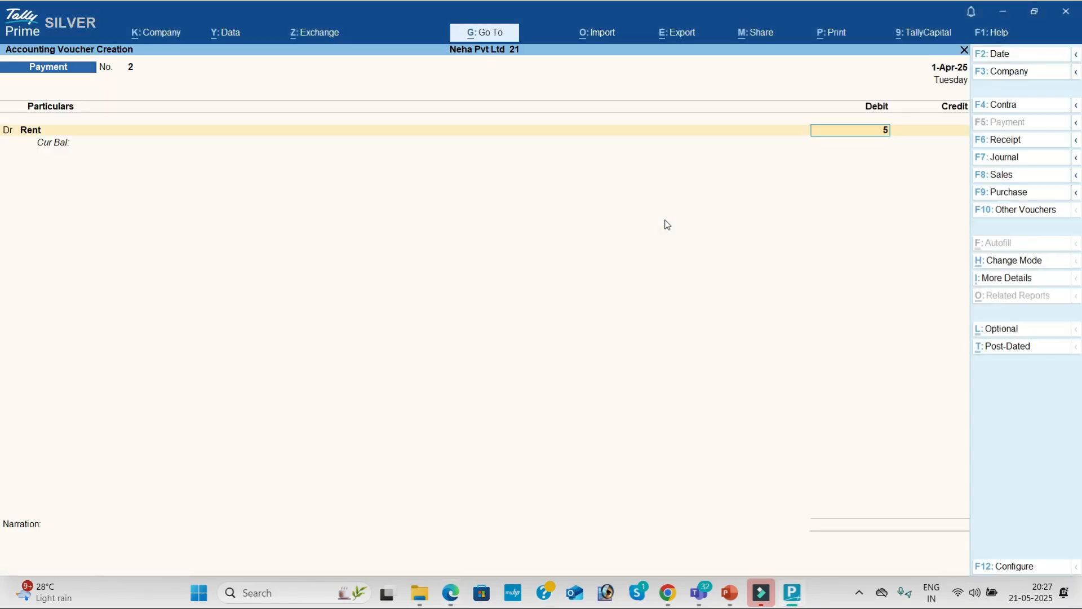
key("Return")
key("Return")
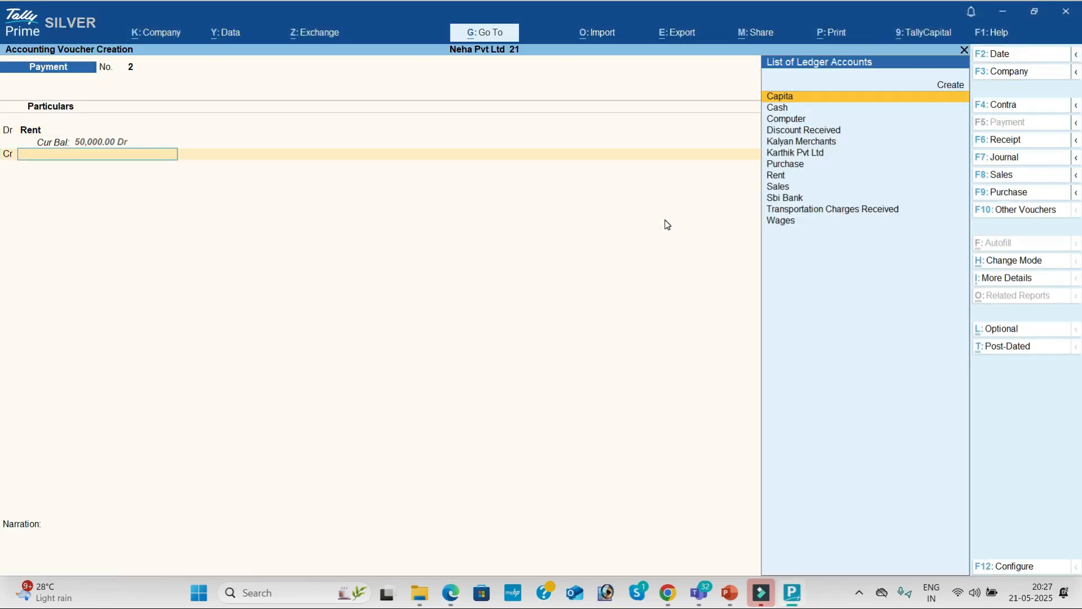
key("Down")
key("Return")
key("Return")
key("Return")
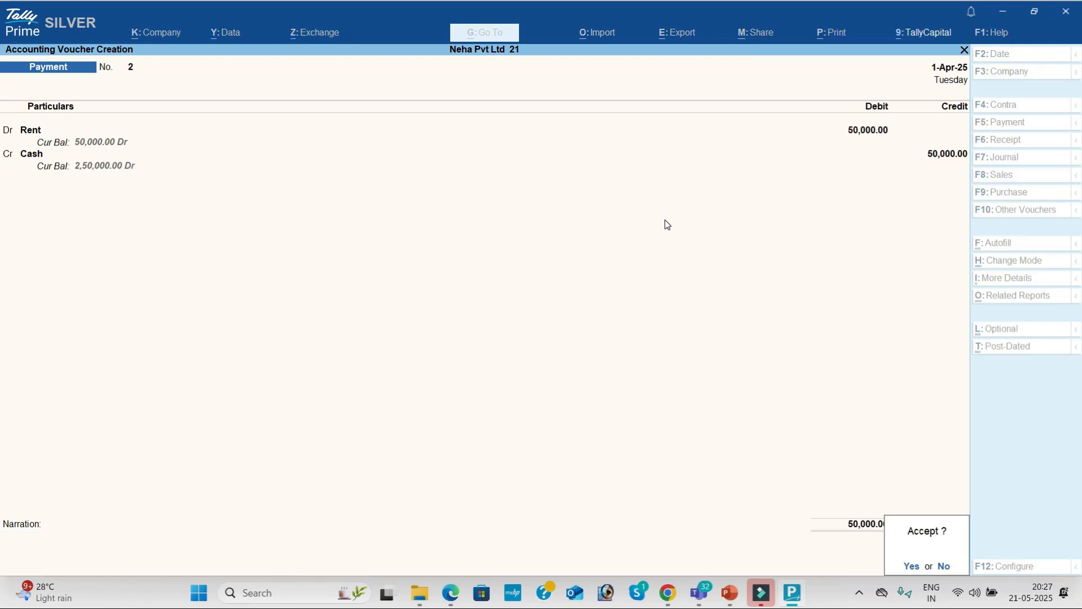
key("Return")
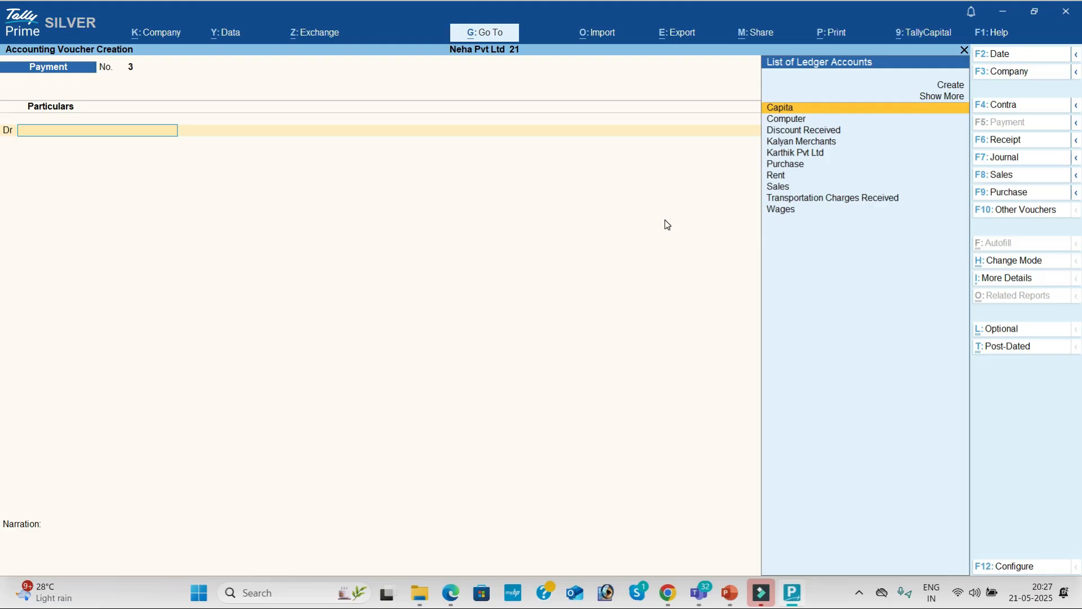
Enter Payment voucher 3: Wages Dr 20,000, Cash Cr, and accept it.
key("alt+Tab")
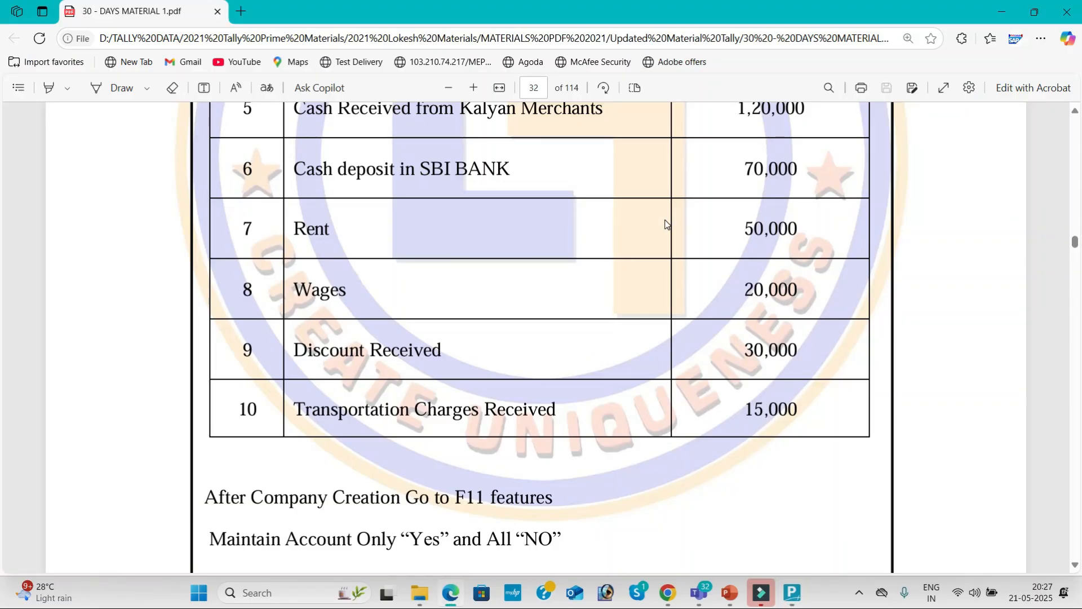
key("alt+Tab")
type("wa")
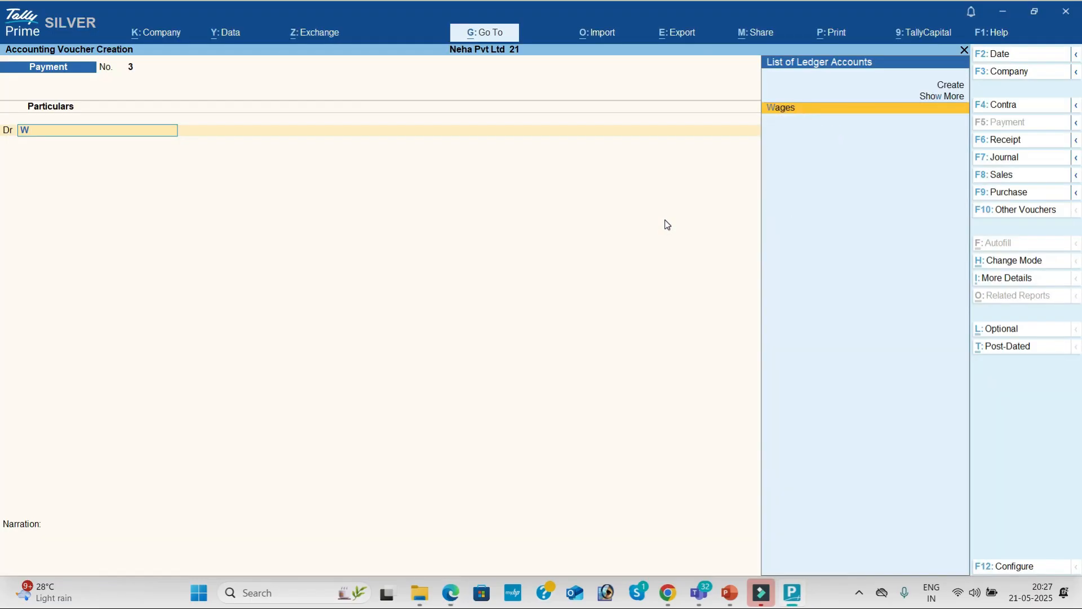
key("Return")
key("alt+Tab")
key("alt+Tab")
type("20000")
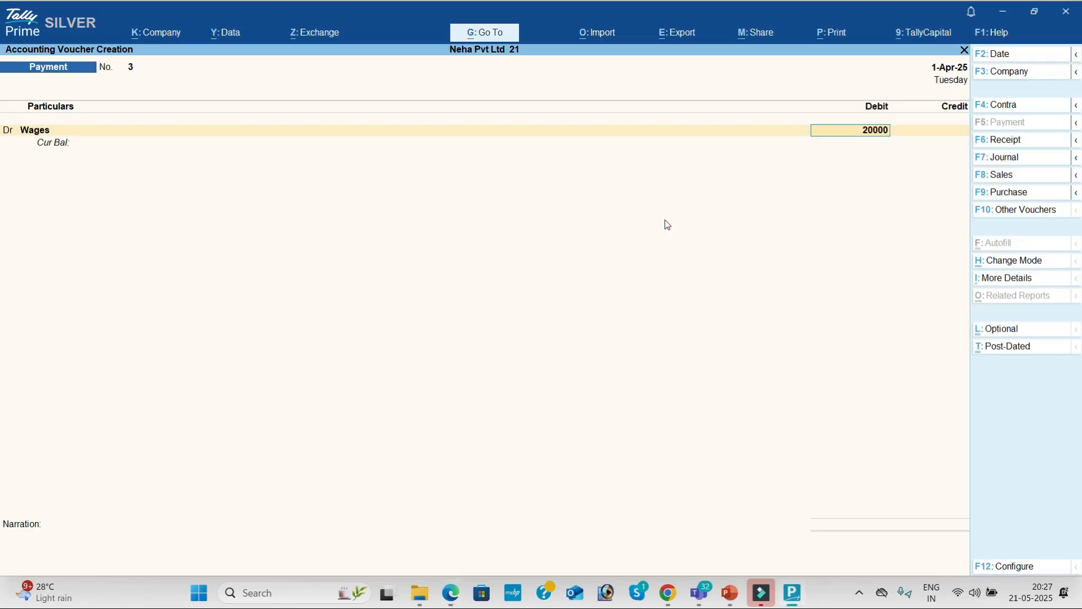
key("Return")
key("Return")
key("Down")
key("Return")
key("Return")
key("Return")
key("Return")
key("alt+Tab")
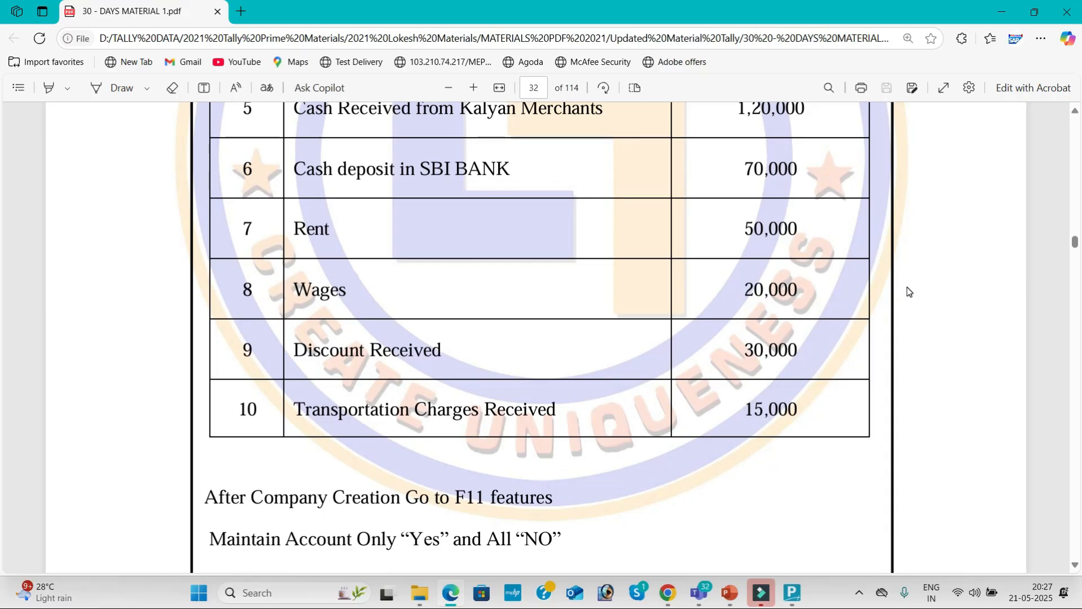
key("alt+Tab")
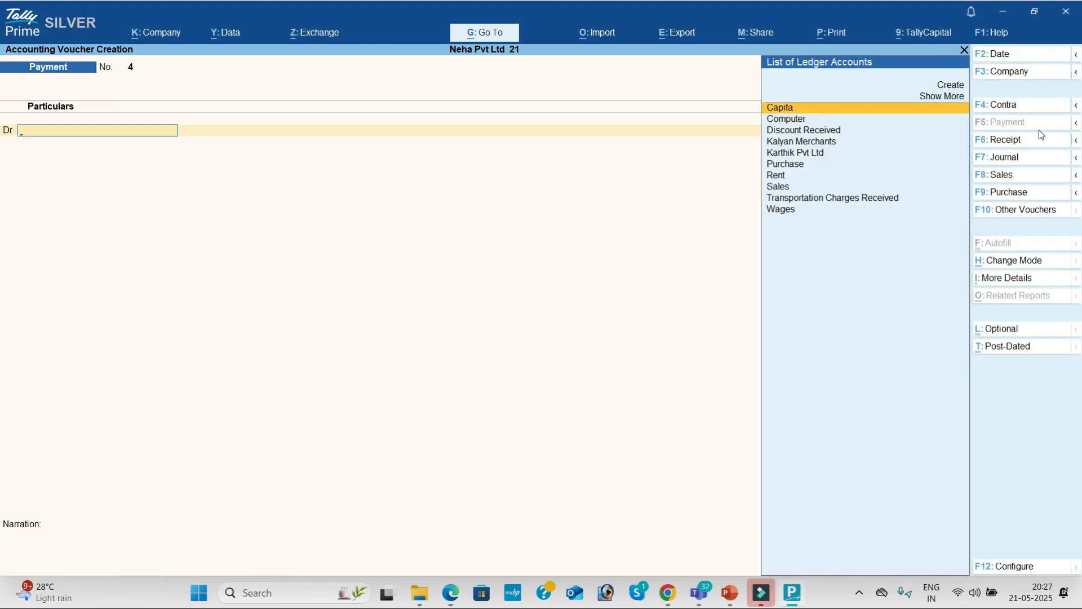
Switch voucher entry to a Receipt voucher.
left_click(1037, 140)
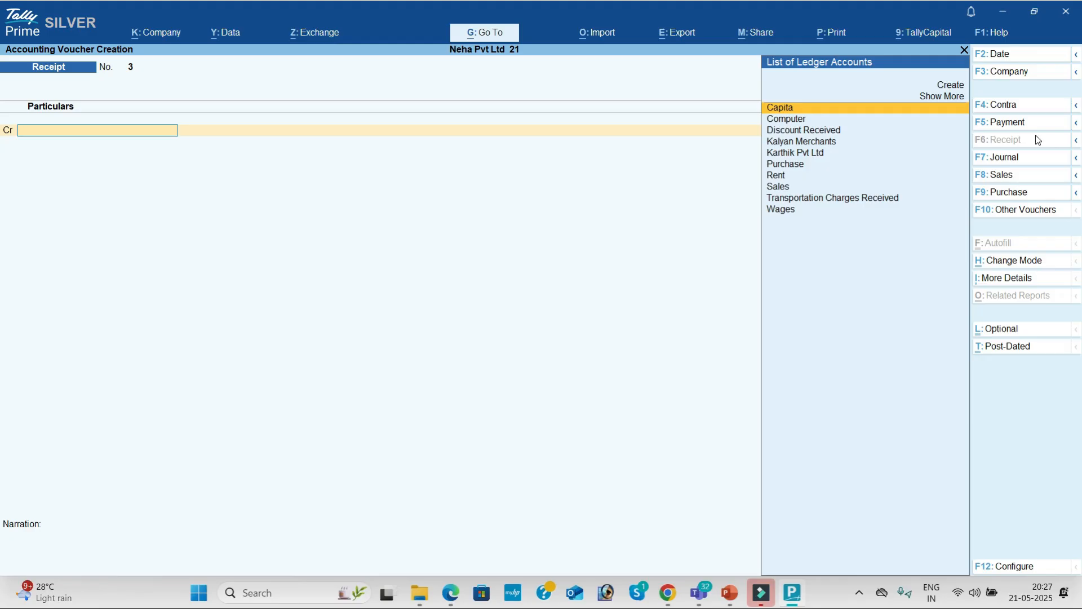
key("alt+Tab")
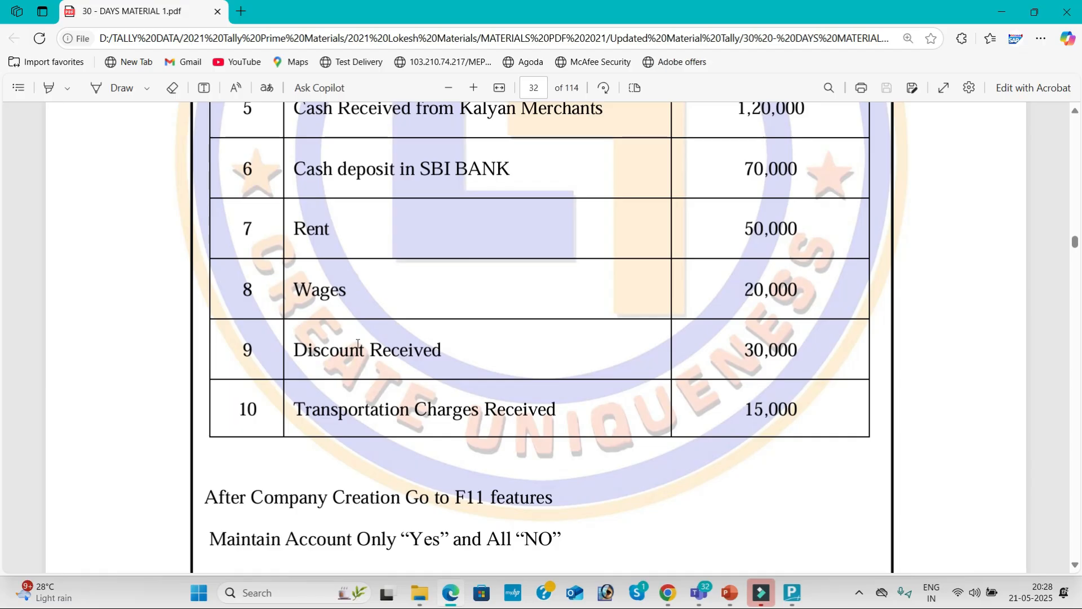
key("alt+Tab")
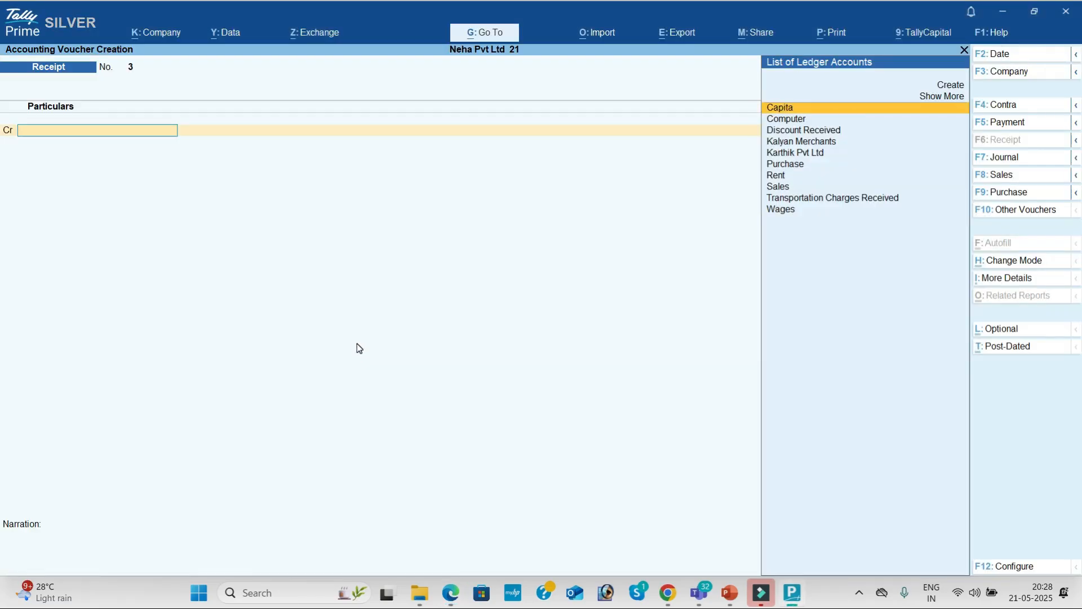
Save Receipt voucher 3 crediting Discount Received 30,000 and debiting Cash.
type("d")
key("Return")
key("alt+Tab")
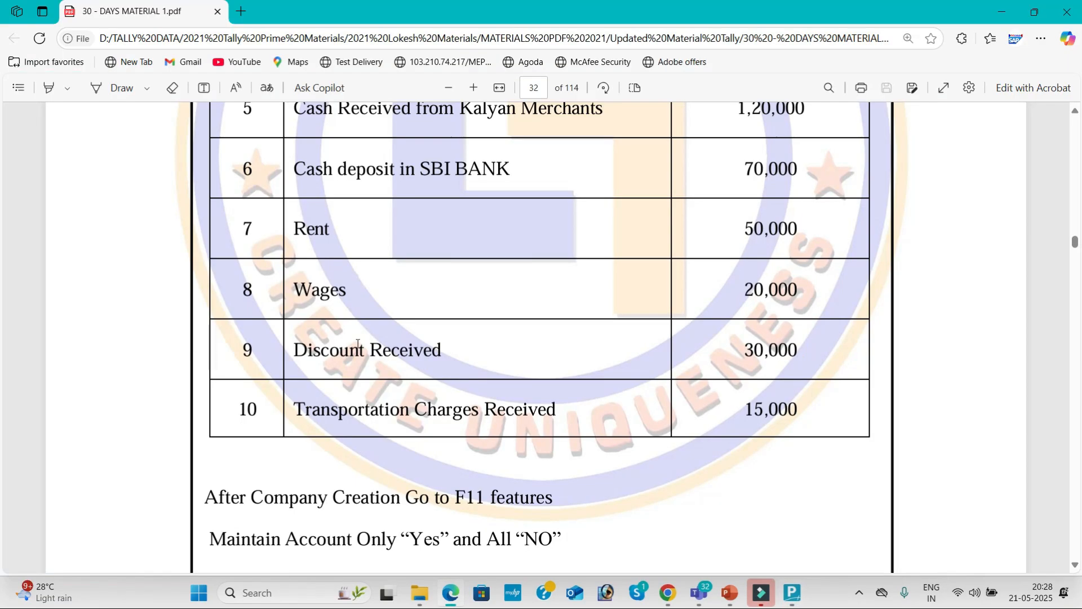
key("alt+Tab")
type("30000")
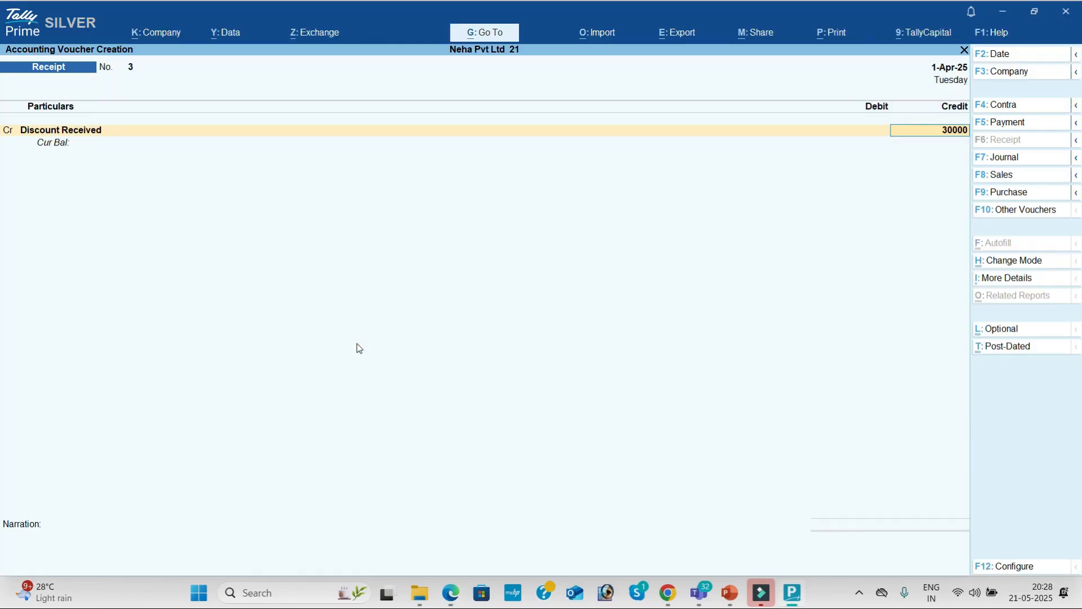
key("Return")
key("Down")
key("Return")
key("Return")
key("Return")
key("Return")
key("alt+Tab")
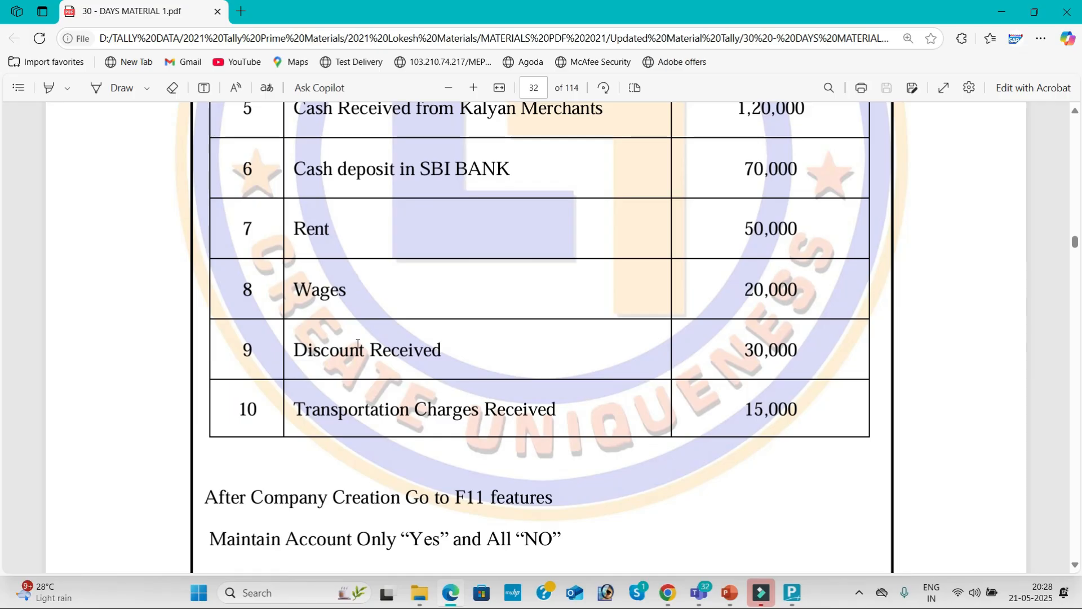
key("alt+Tab")
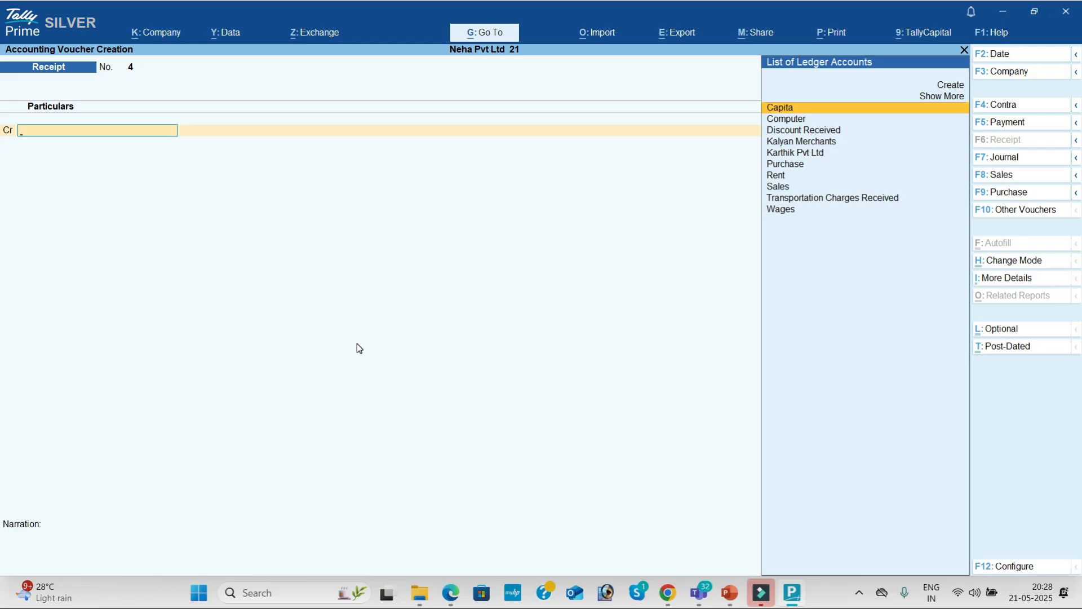
Credit Transportation Charges Received with 15,000 in Receipt voucher 4.
type("tr")
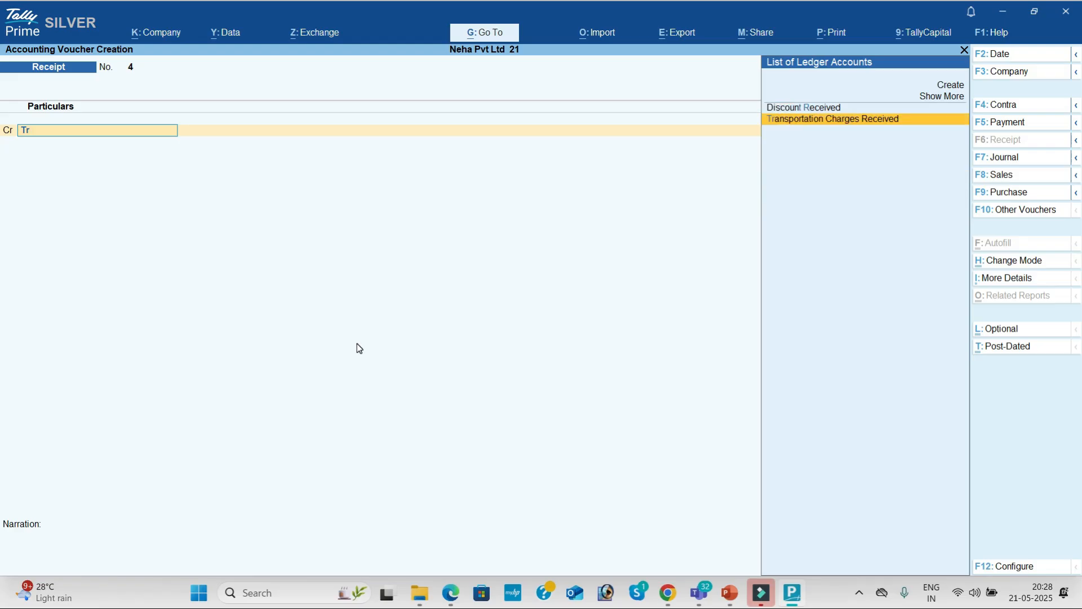
key("Return")
key("alt+Tab")
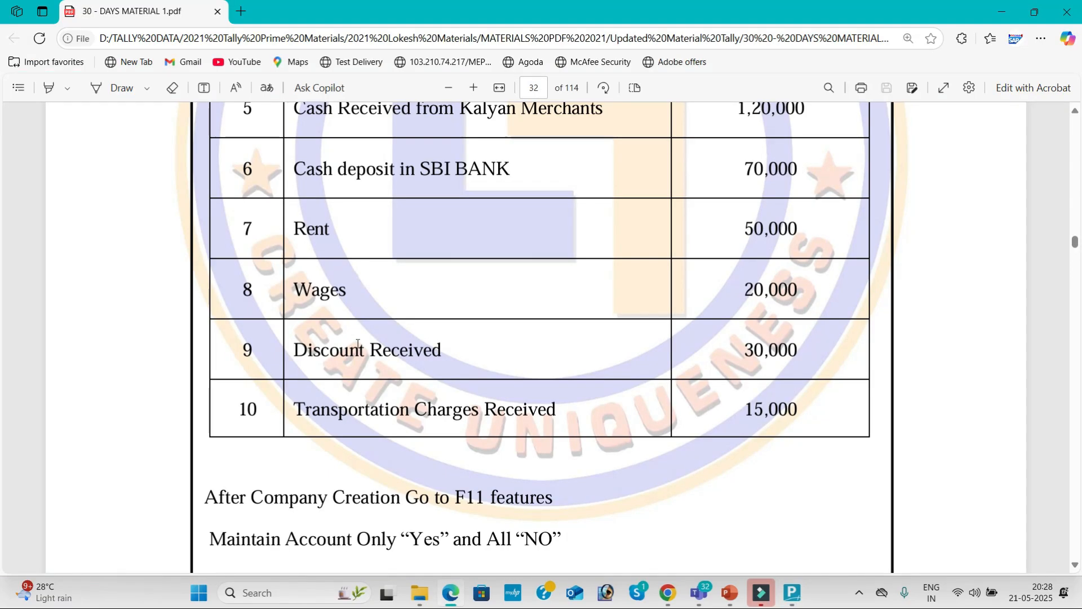
key("alt+Tab")
type("15000")
key("Return")
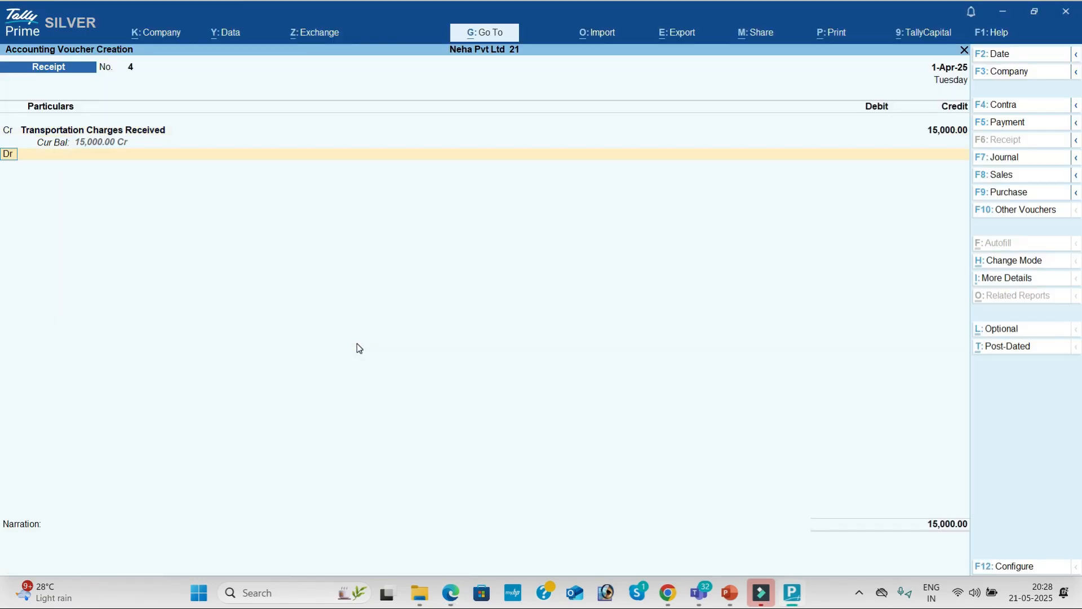
Debit Cash 15,000, accept the receipt, and quit to Gateway of Tally.
key("Down")
key("Return")
key("Return")
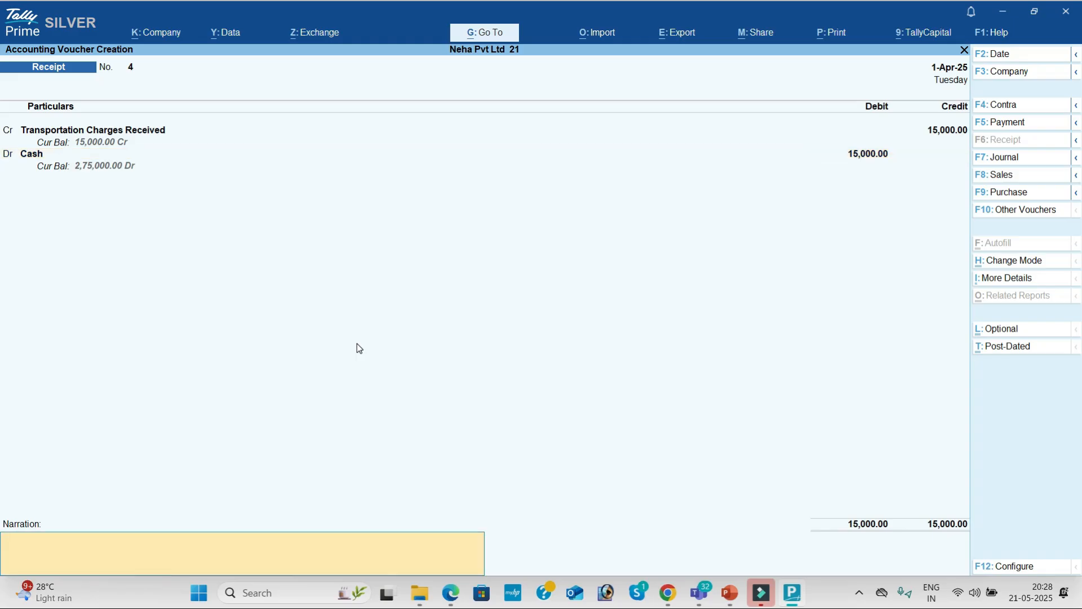
key("Return")
key("Return")
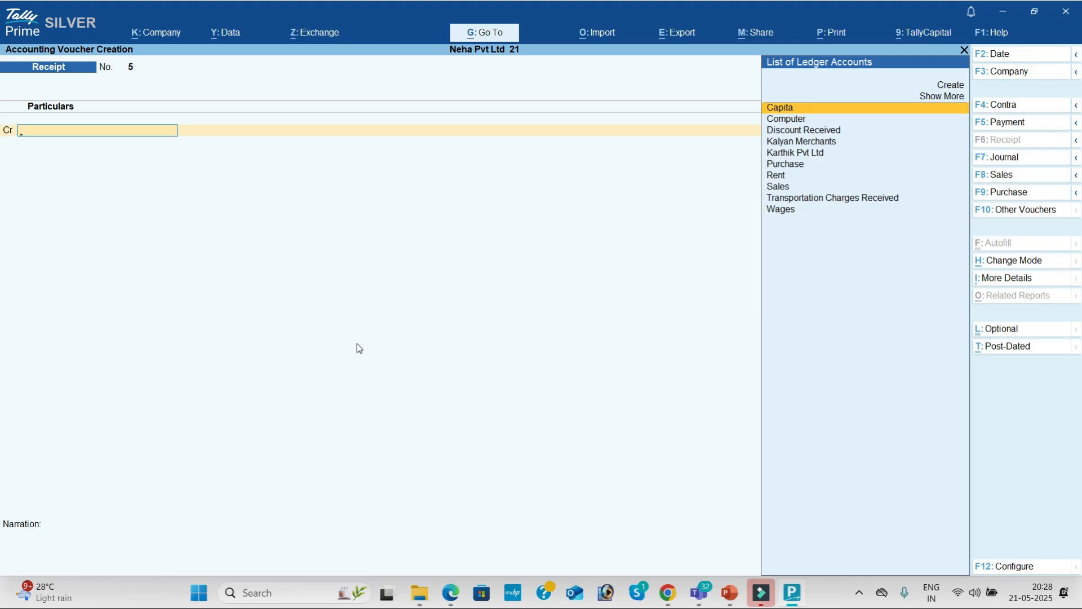
key("Escape")
key("Return")
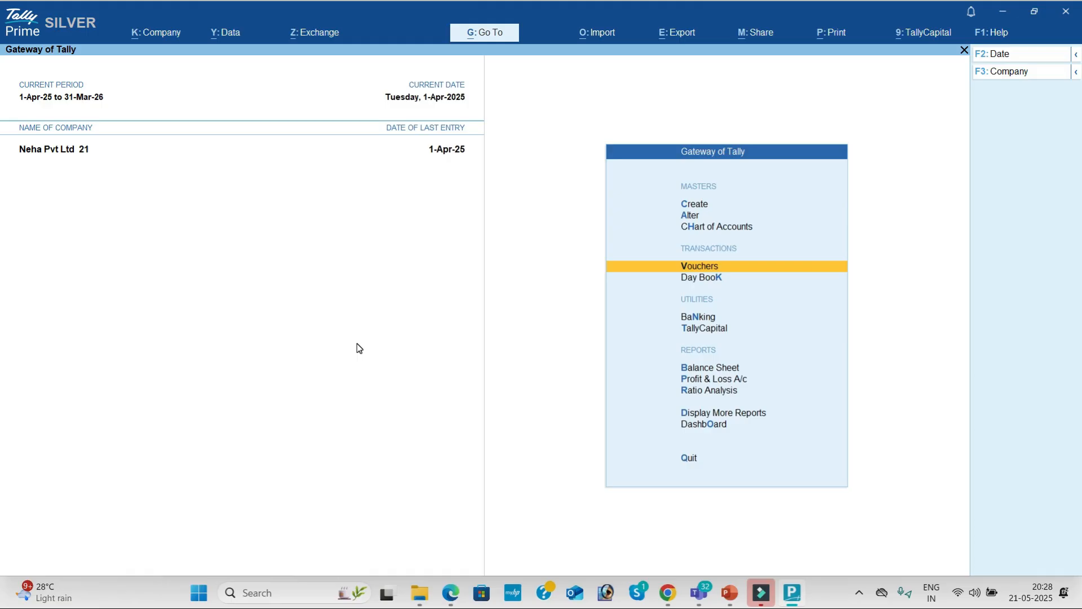
key("Down")
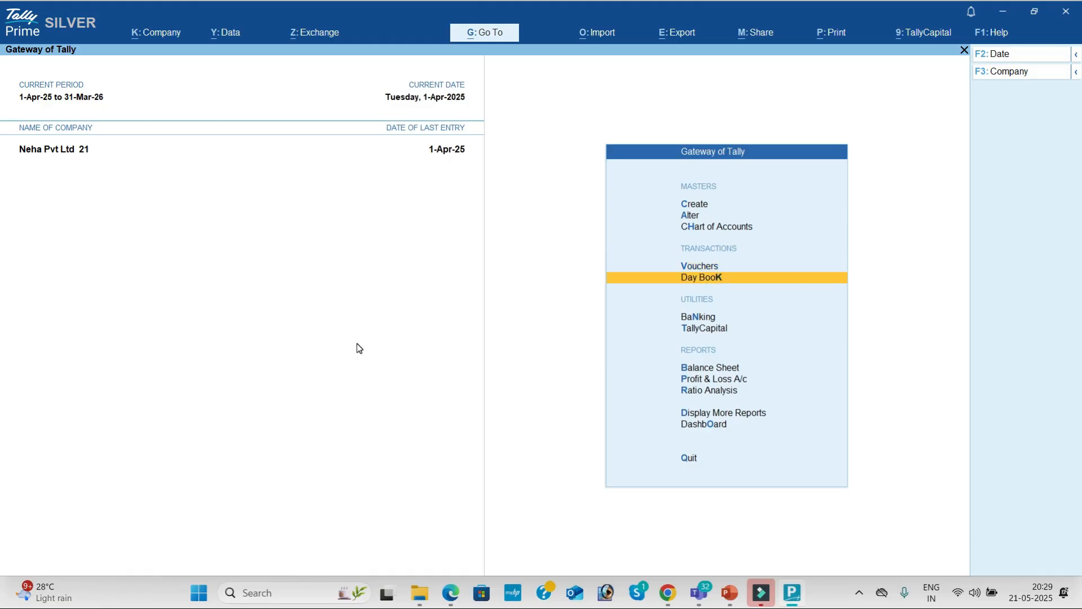
key("Return")
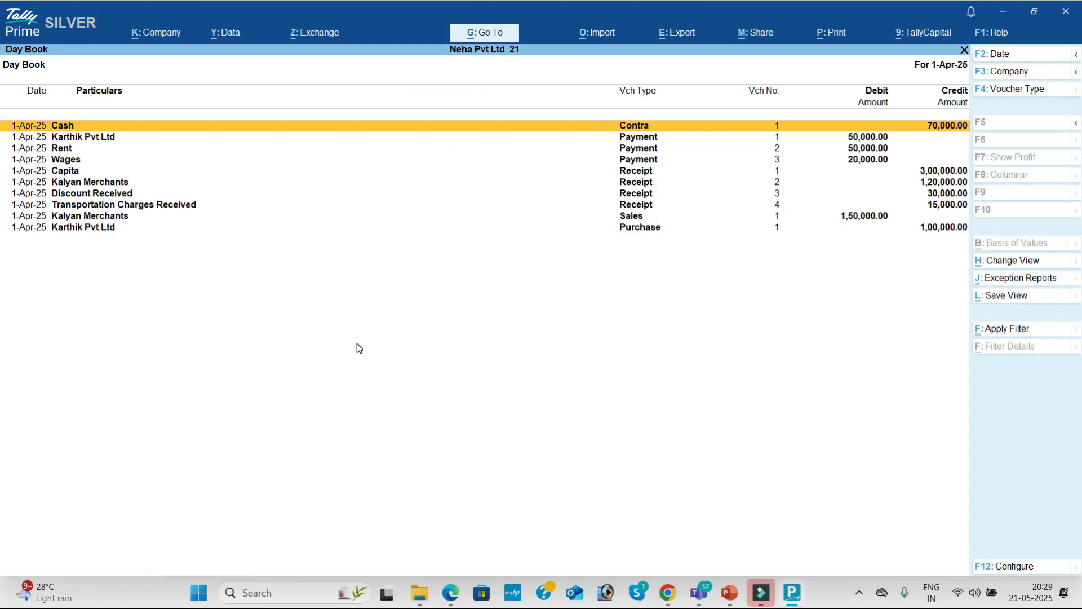
key("Down")
key("Down")
key("Down")
key("Down")
key("Down")
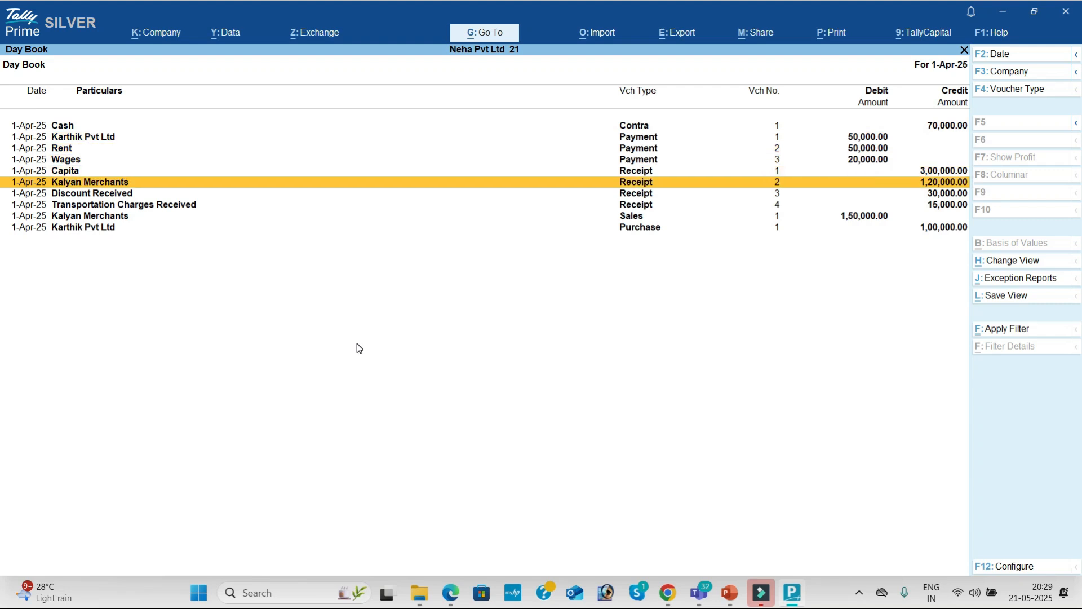
key("Up")
key("Return")
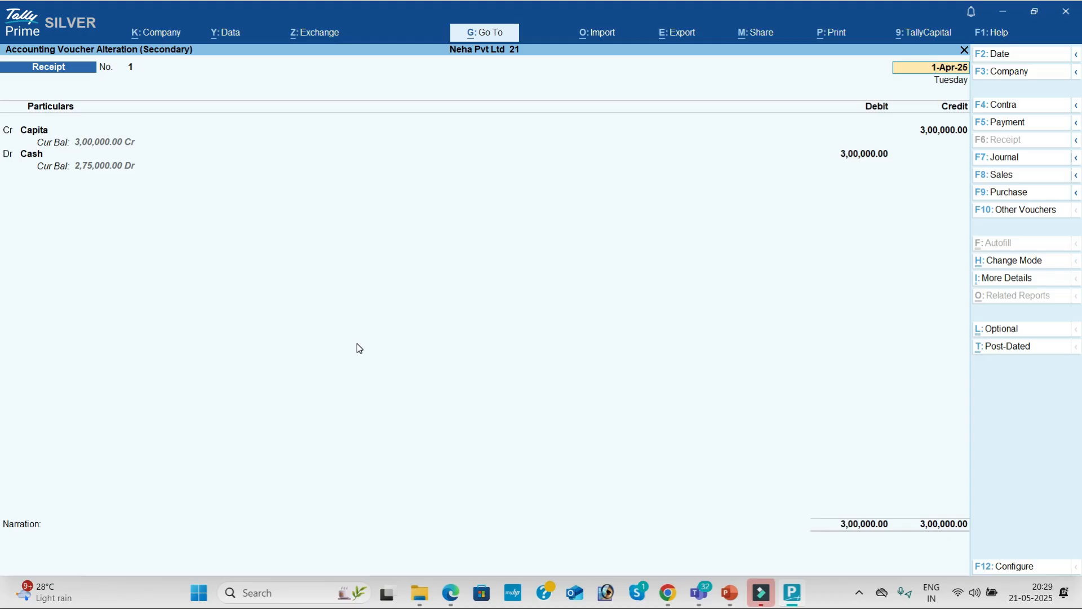
key("BackSpace")
key("Escape")
key("y")
key("Escape")
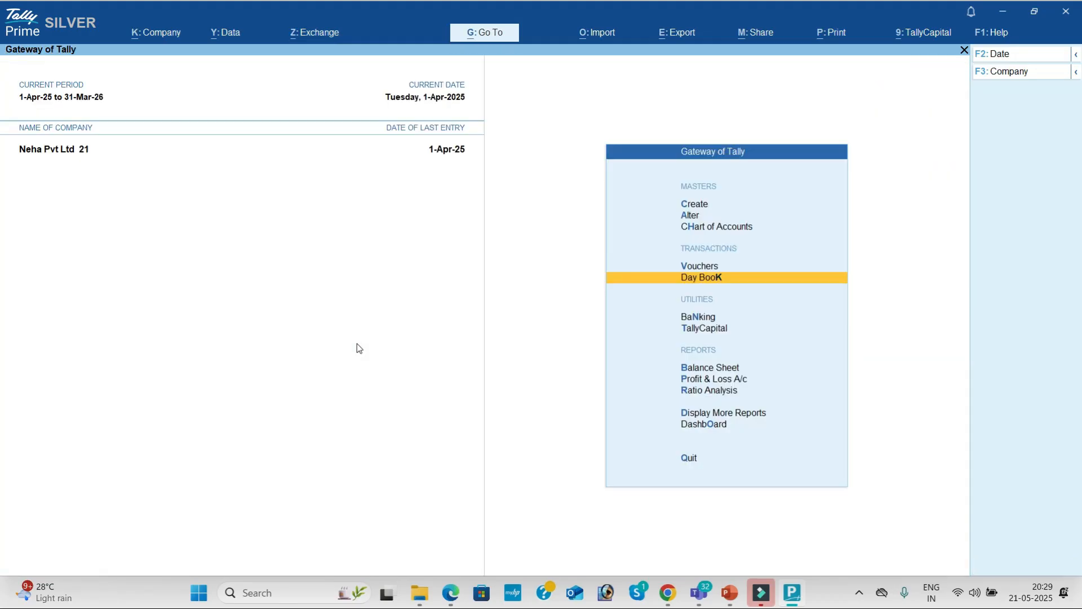
key("Down")
key("Down")
key("Down")
key("Down")
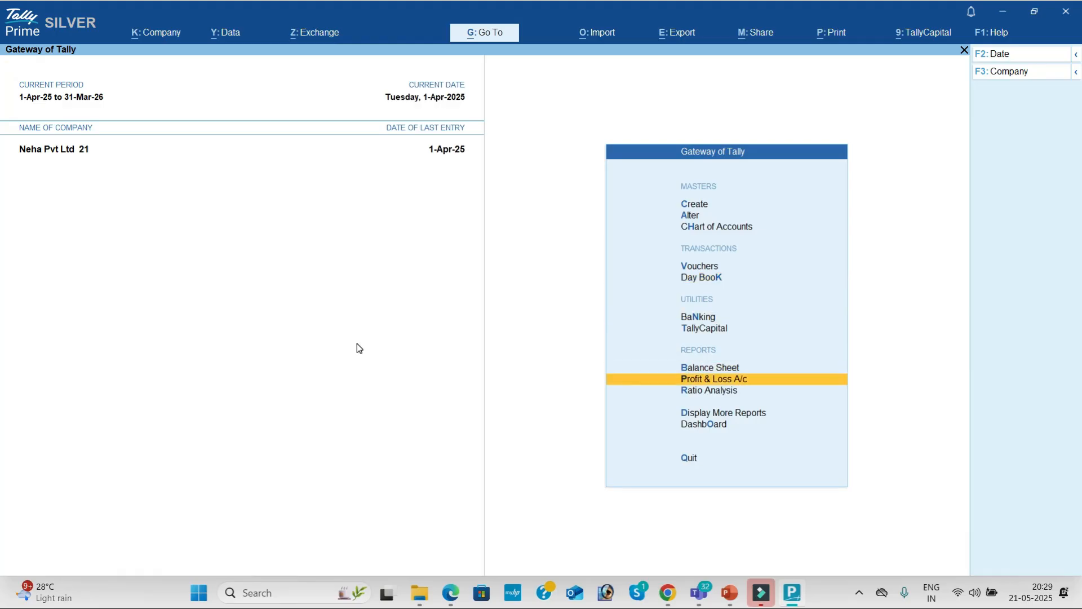
Review the ledger-level Profit & Loss showing 25,000 nett profit, then the company dashboard.
key("Return")
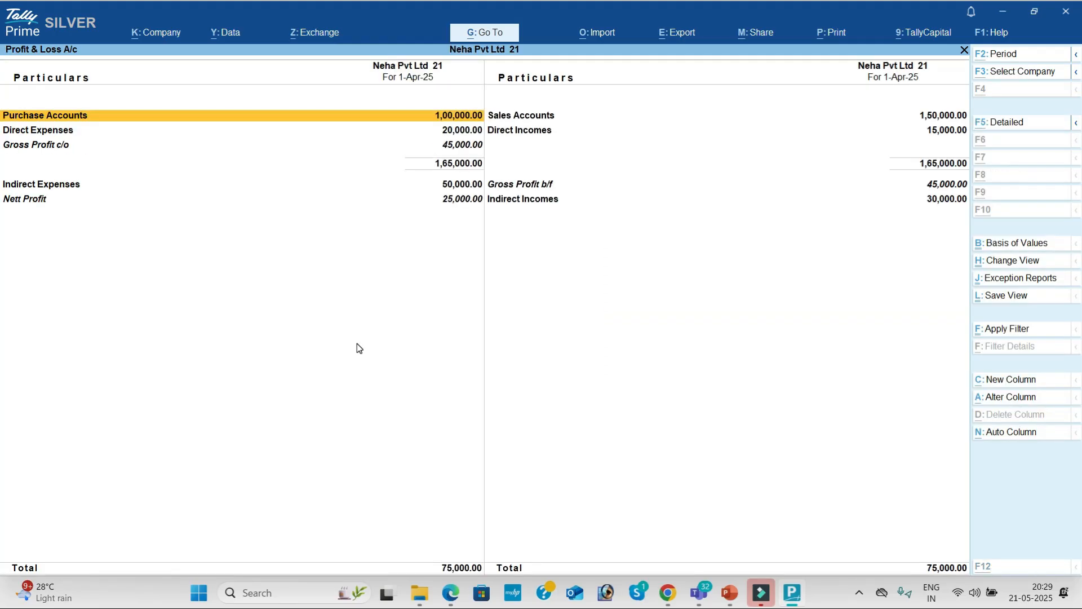
key("alt+F5")
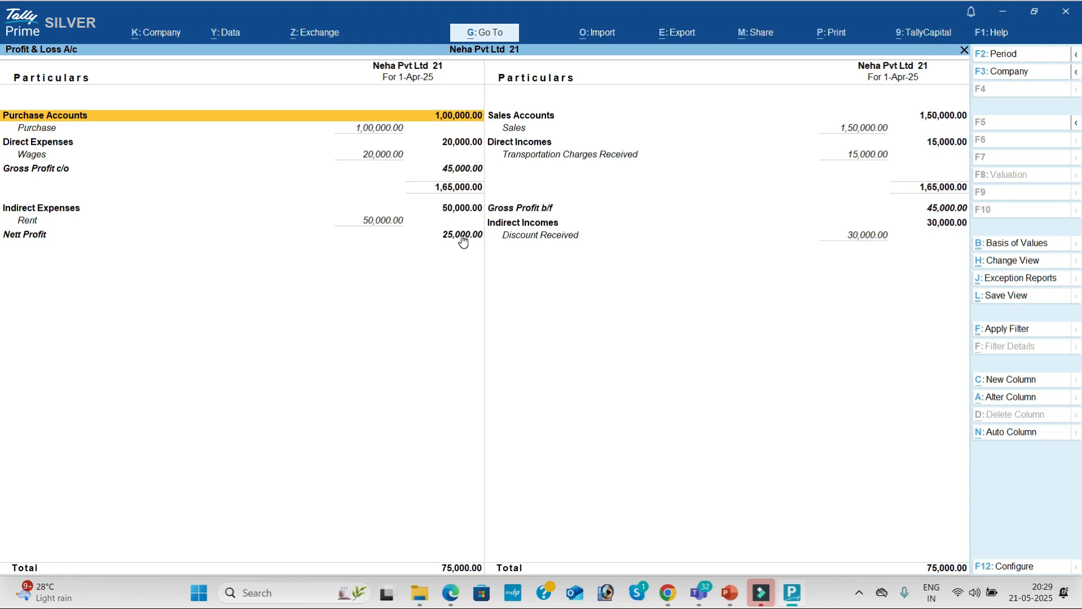
key("Escape")
key("Down")
key("Down")
key("Down")
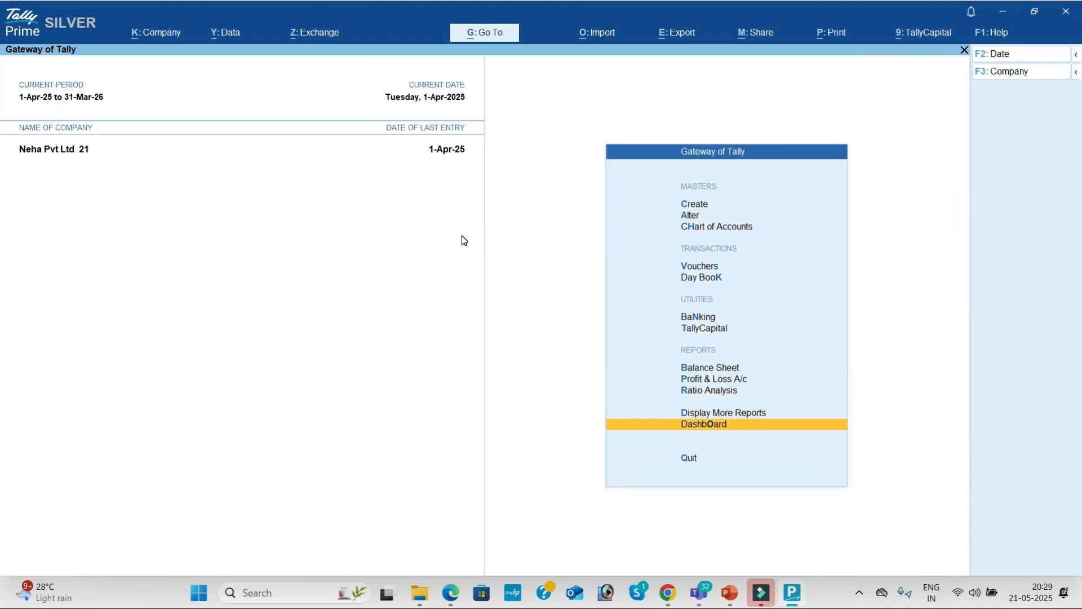
key("Return")
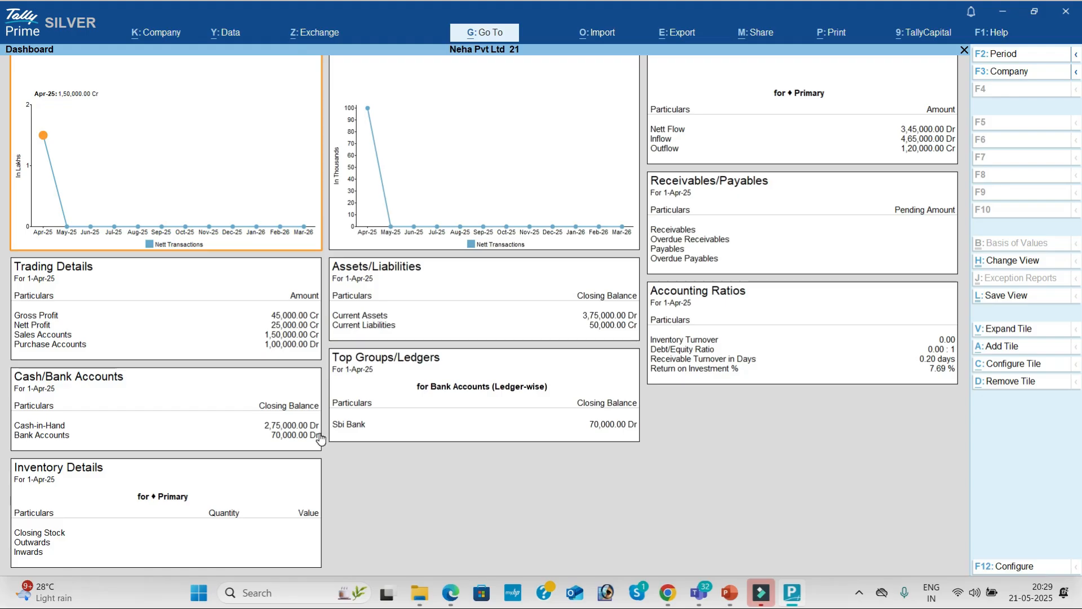
key("Escape")
key("Up")
Check the detailed Trial Balance and the Cash/Bank Summary.
key("Return")
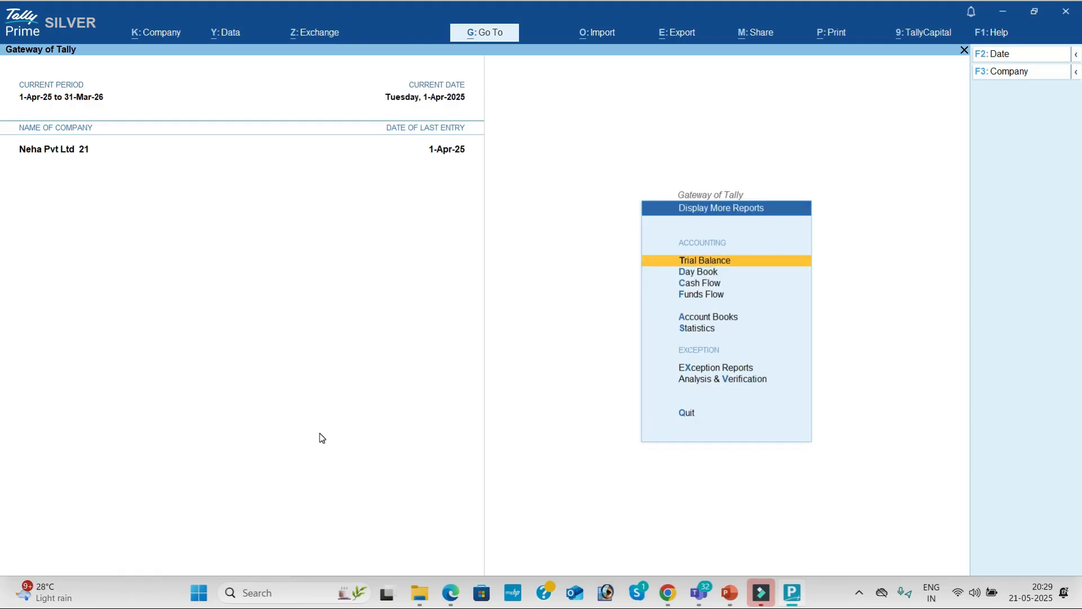
key("Return")
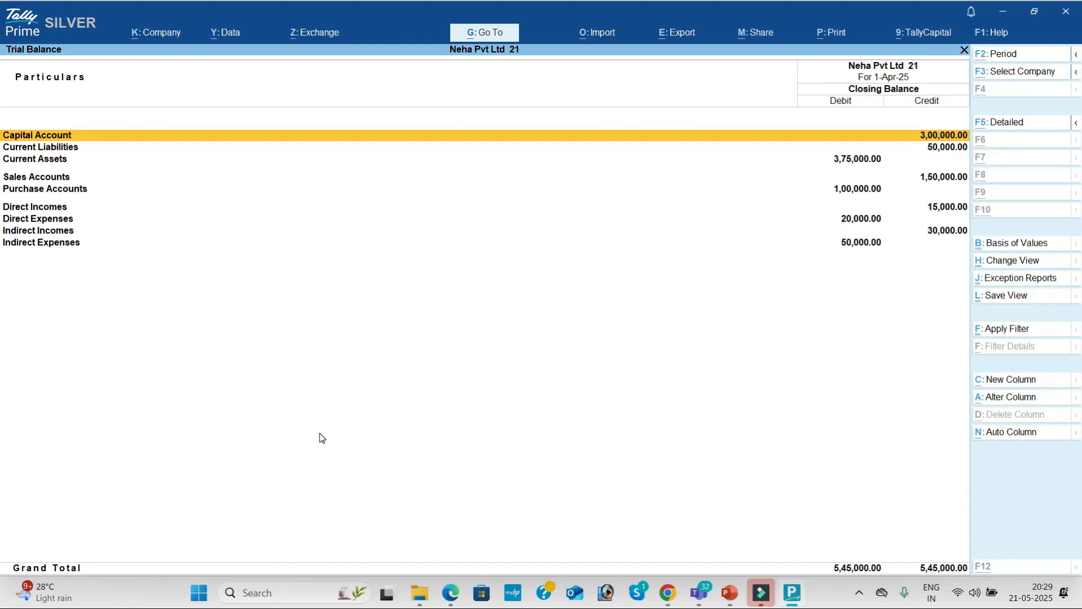
key("alt+F5")
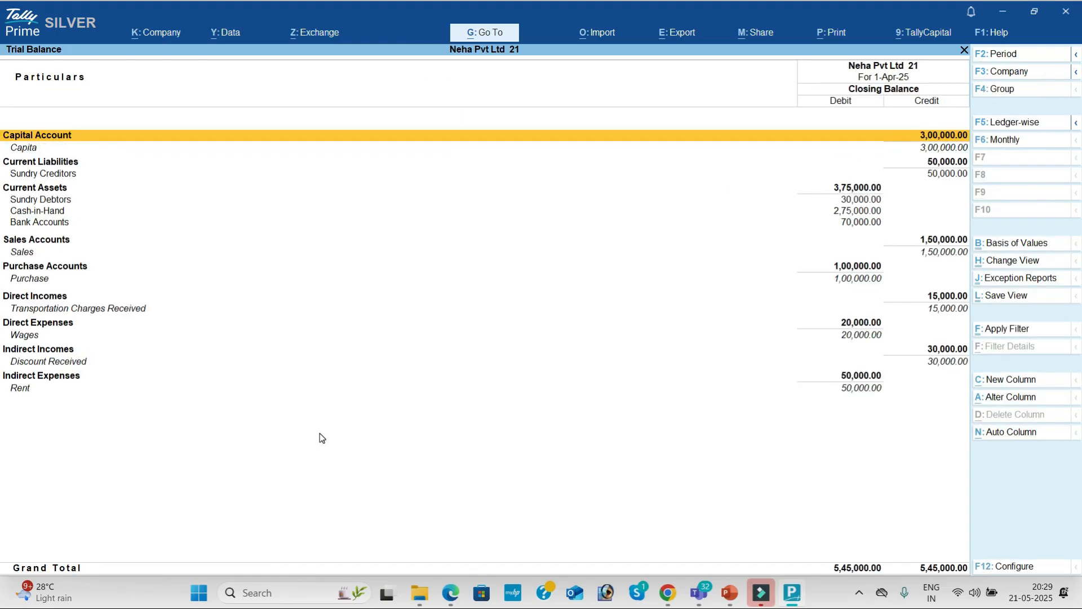
key("Escape")
key("Down")
key("Down")
key("Down")
key("Down")
key("Return")
key("Return")
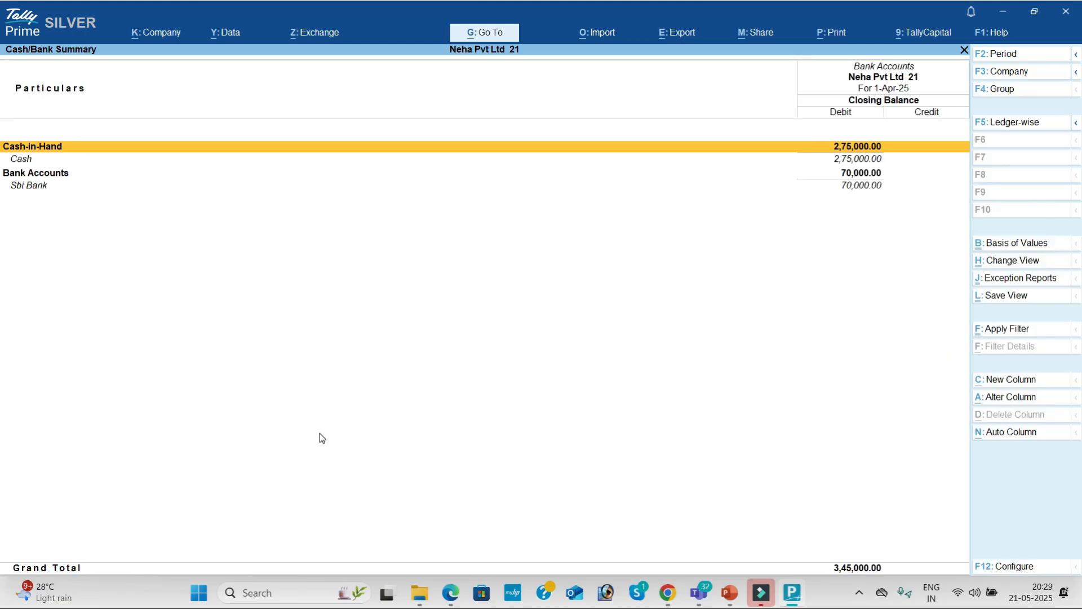
key("Escape")
Check the Purchase and Sales Registers and April's receipt vouchers.
key("Down")
key("Down")
key("Down")
key("Down")
key("Down")
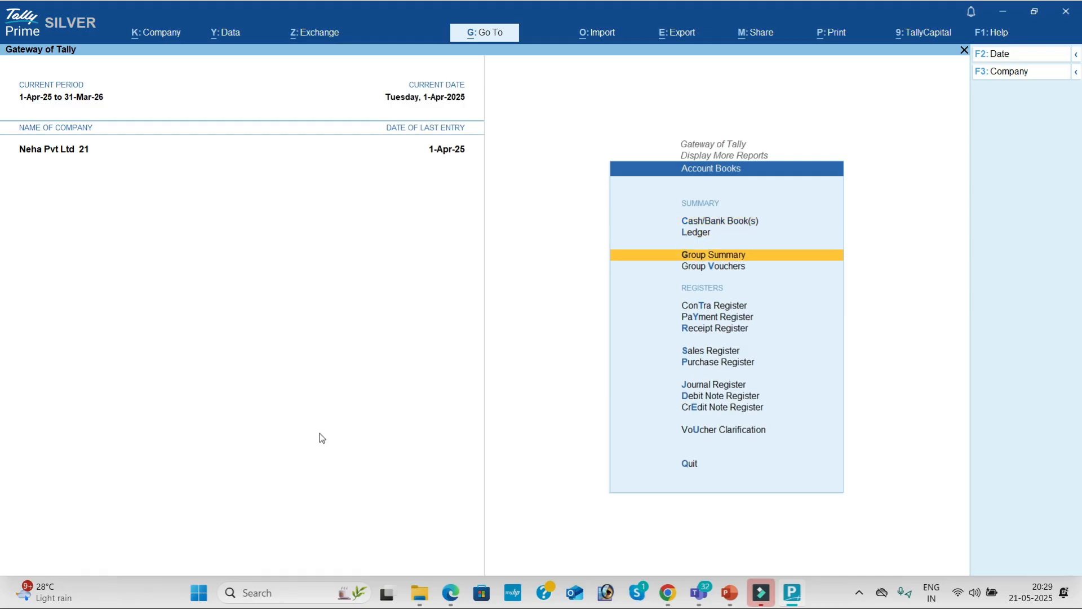
key("Down")
key("Down")
key("Down")
key("Return")
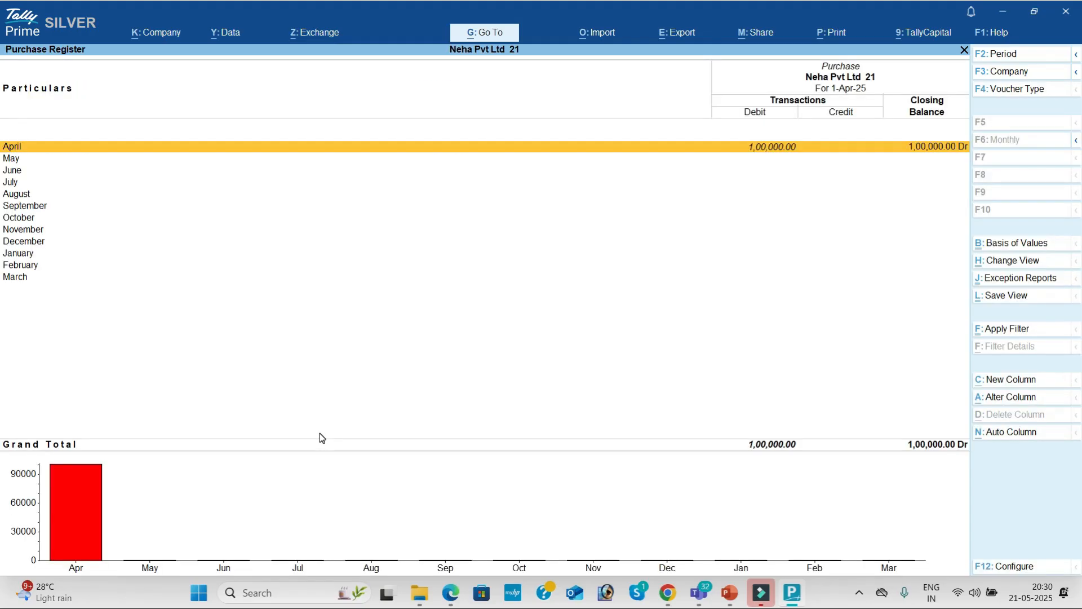
key("Escape")
key("Up")
key("Return")
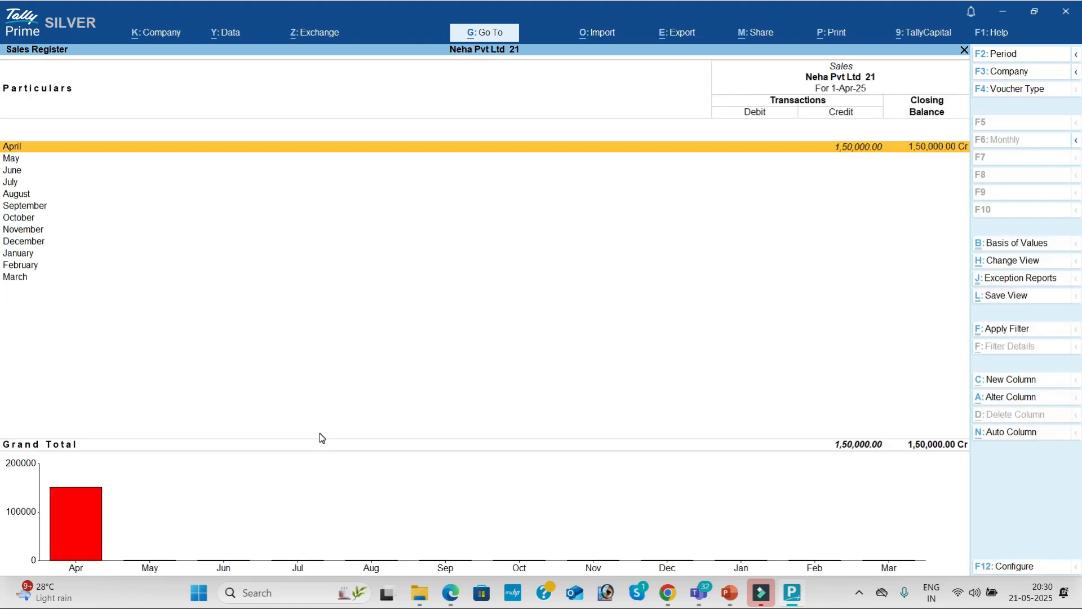
key("Escape")
key("Up")
key("Return")
key("Return")
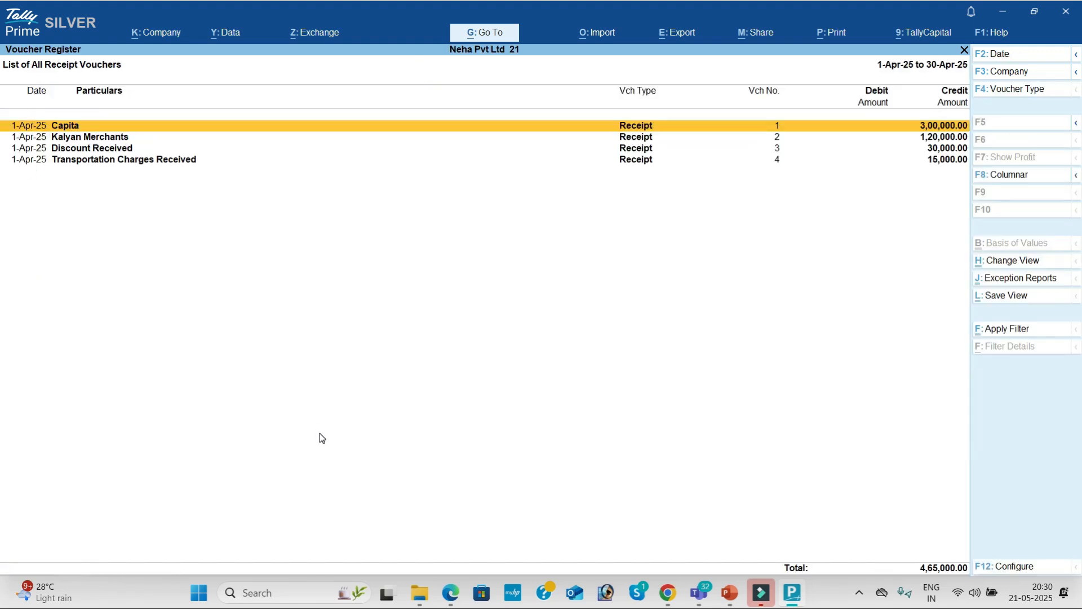
key("Escape")
key("Escape")
Check April's payment vouchers and the Contra Register's April voucher.
key("Up")
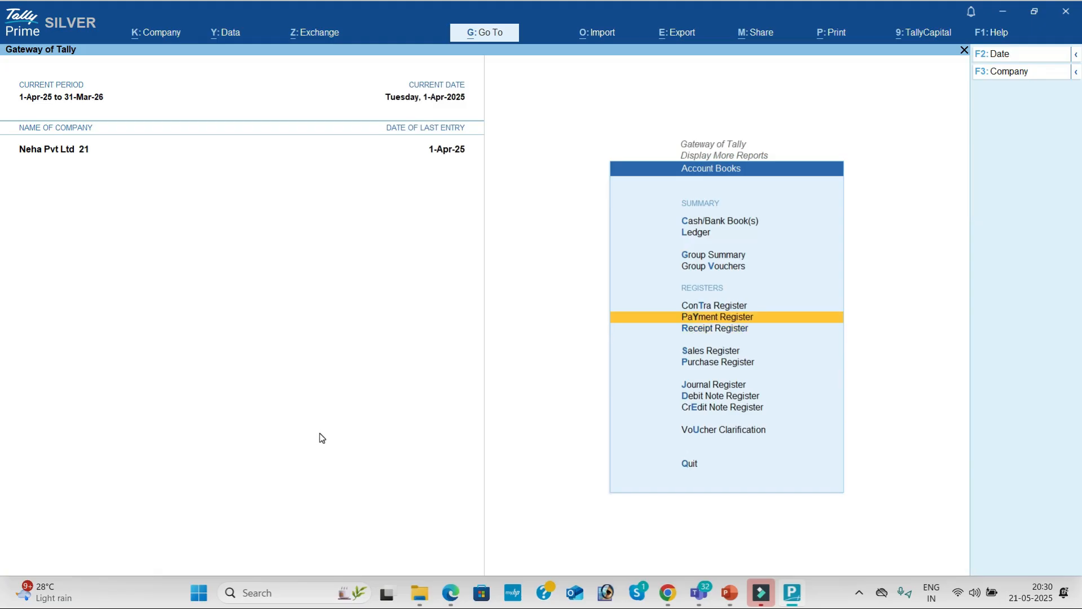
key("Return")
key("Return")
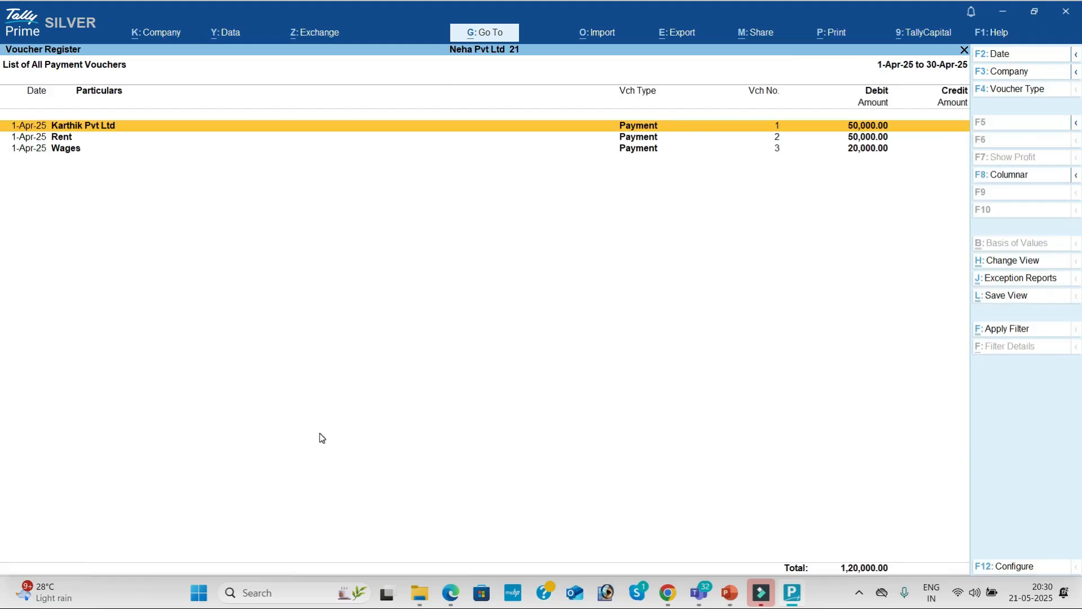
key("Escape")
key("Escape")
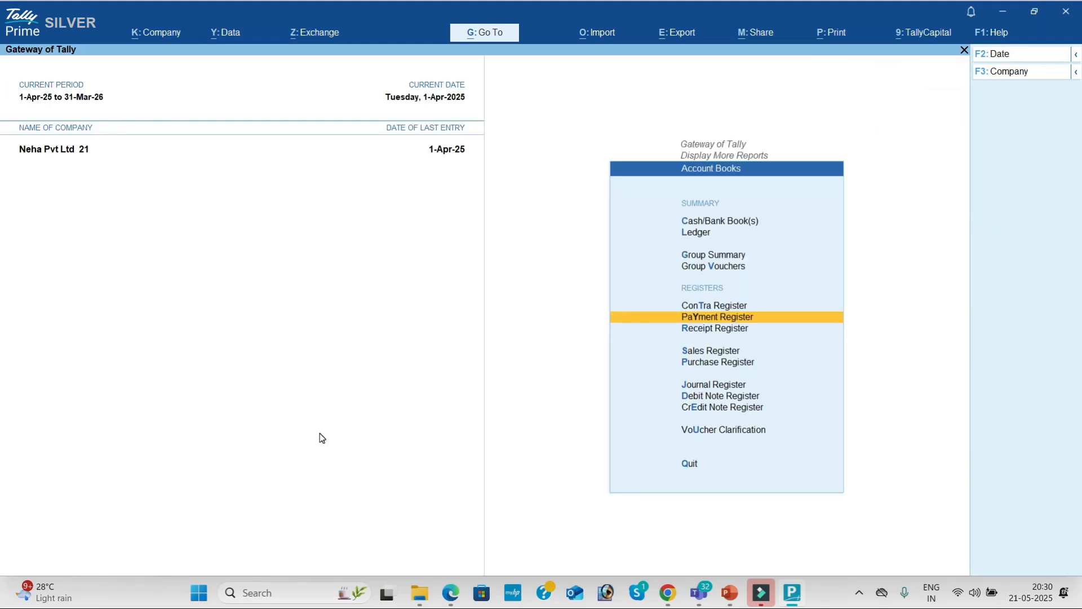
key("Up")
key("Return")
key("Return")
key("Escape")
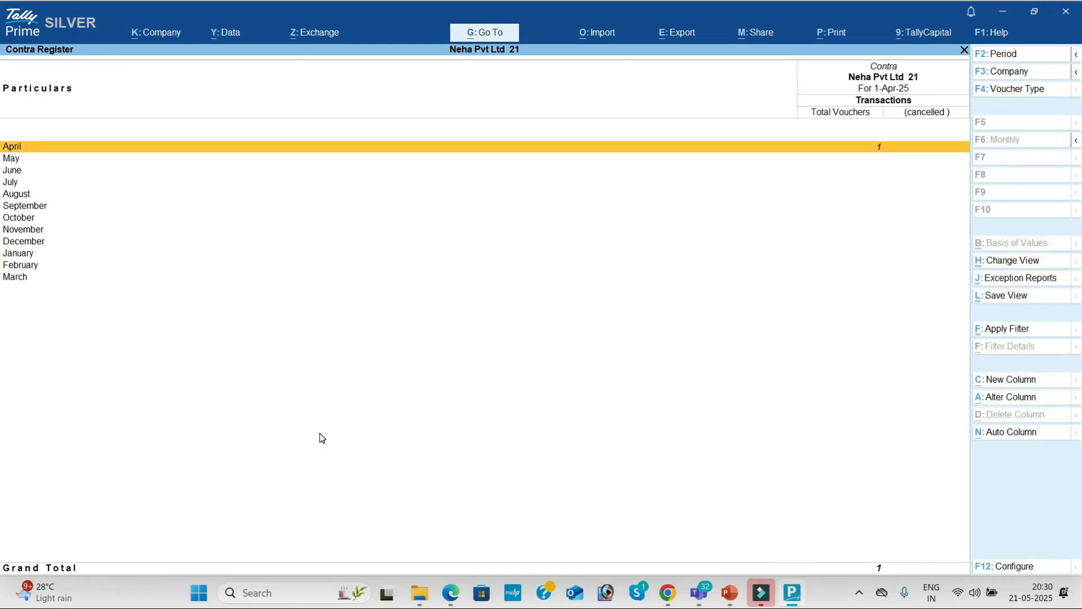
key("Escape")
key("Escape")
Review Statistics confirming 10 vouchers by type plus the ledger and voucher-type counts.
key("Down")
key("Return")
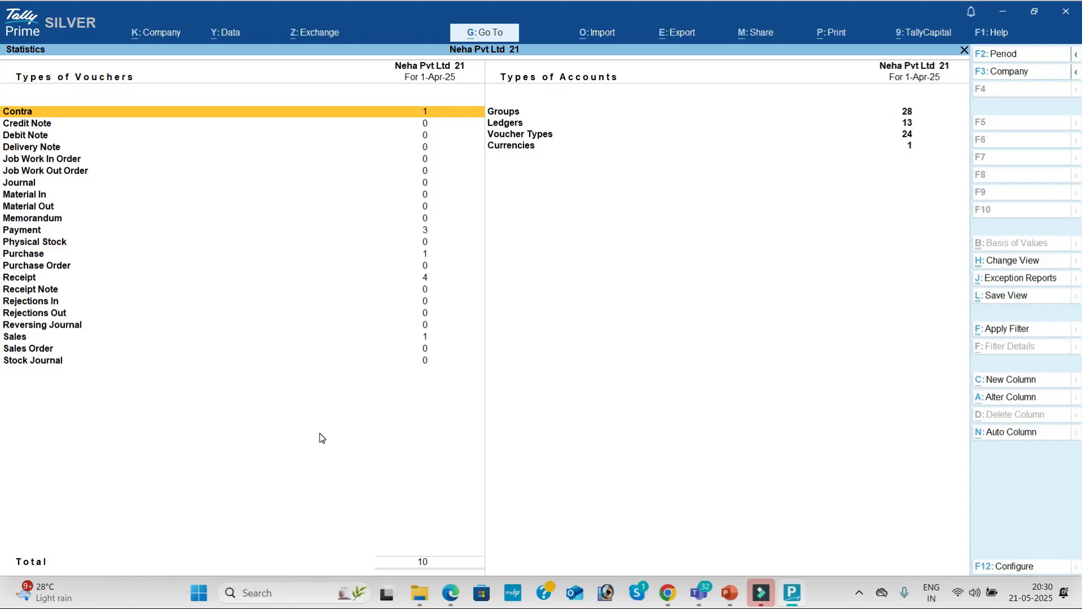
key("Down")
key("Down")
key("Down")
key("Down")
key("Down")
key("Down")
key("Down")
key("Down")
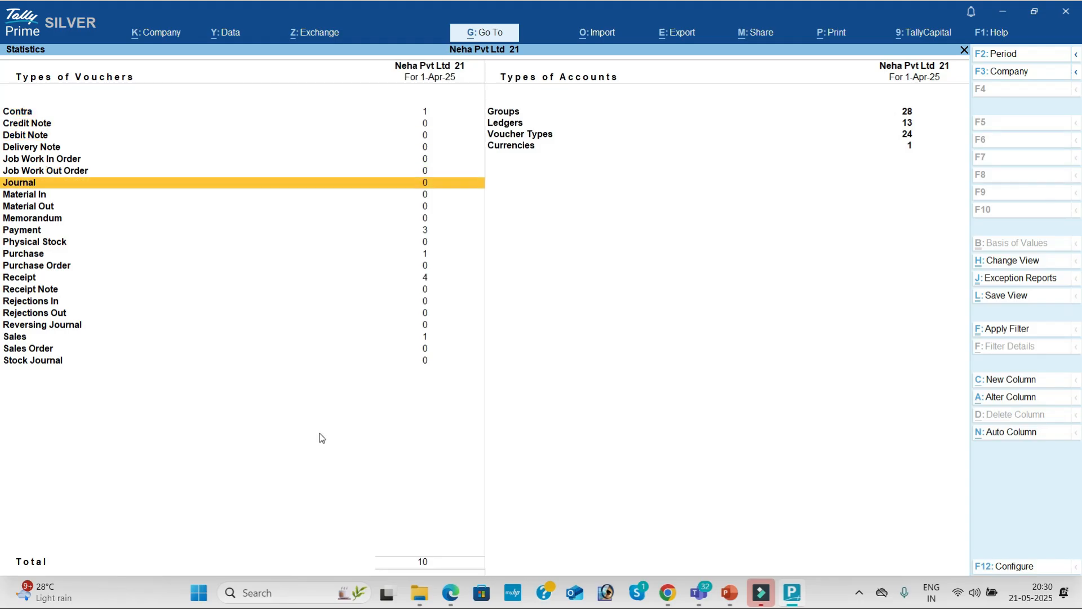
key("Down")
key("Down")
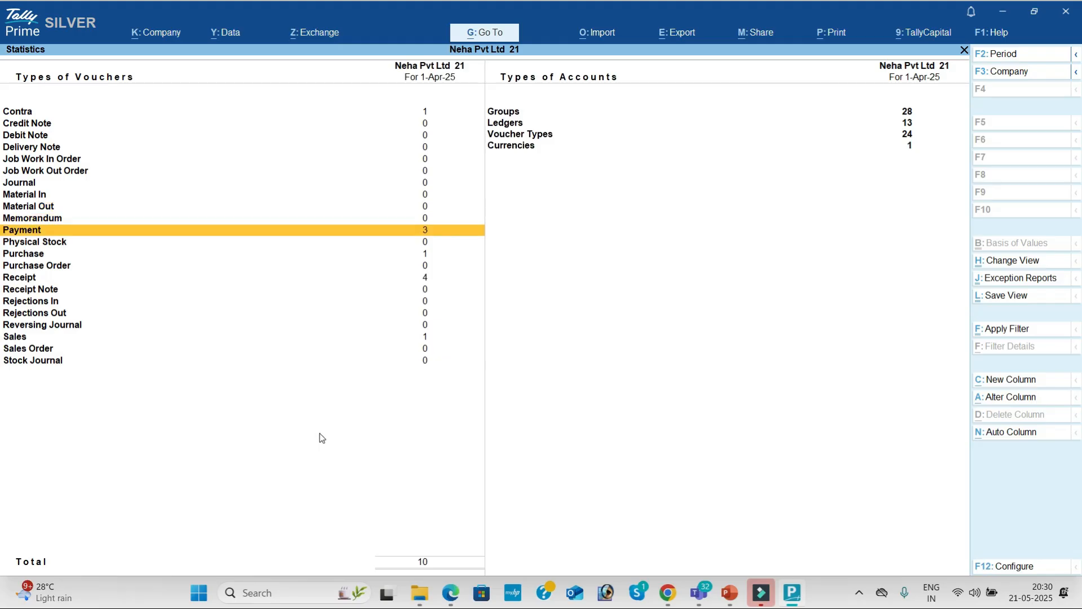
key("Down")
key("Down")
key("Down")
key("Down")
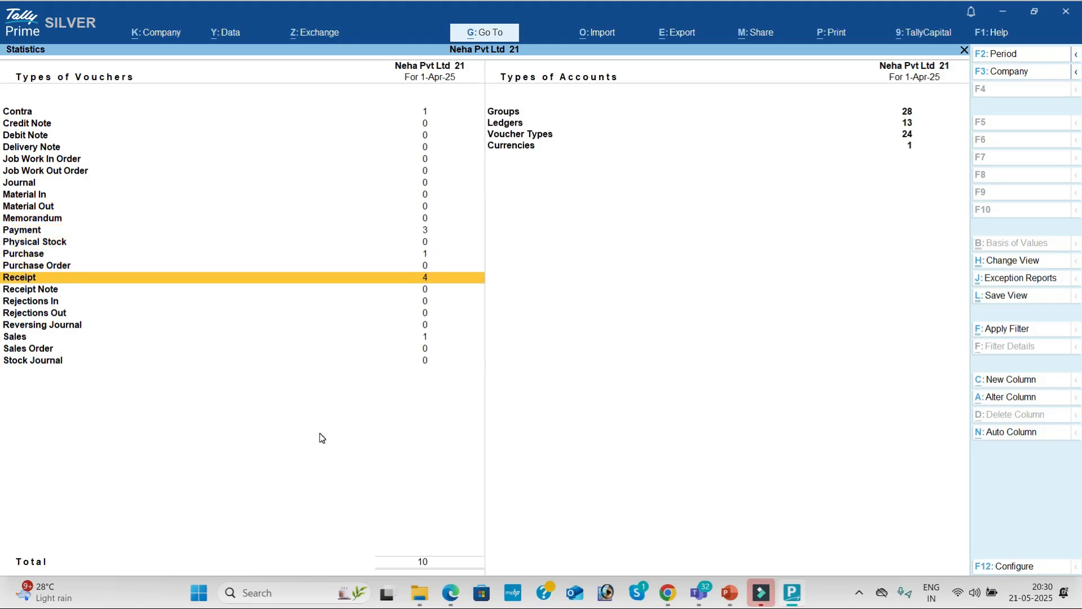
key("Down")
key("Down")
key("Down")
key("Down")
key("Down")
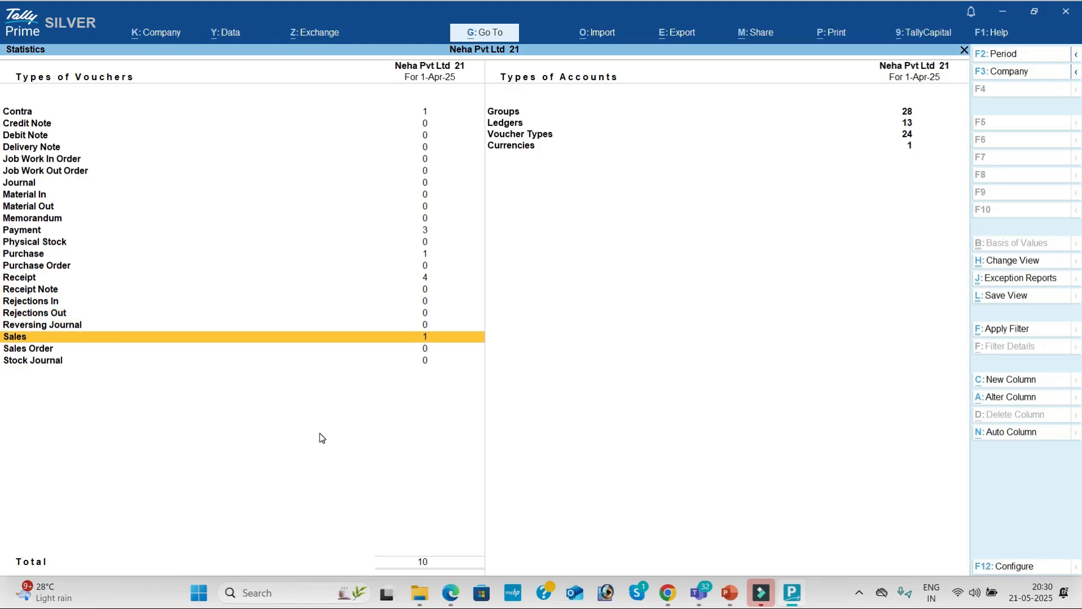
key("Right")
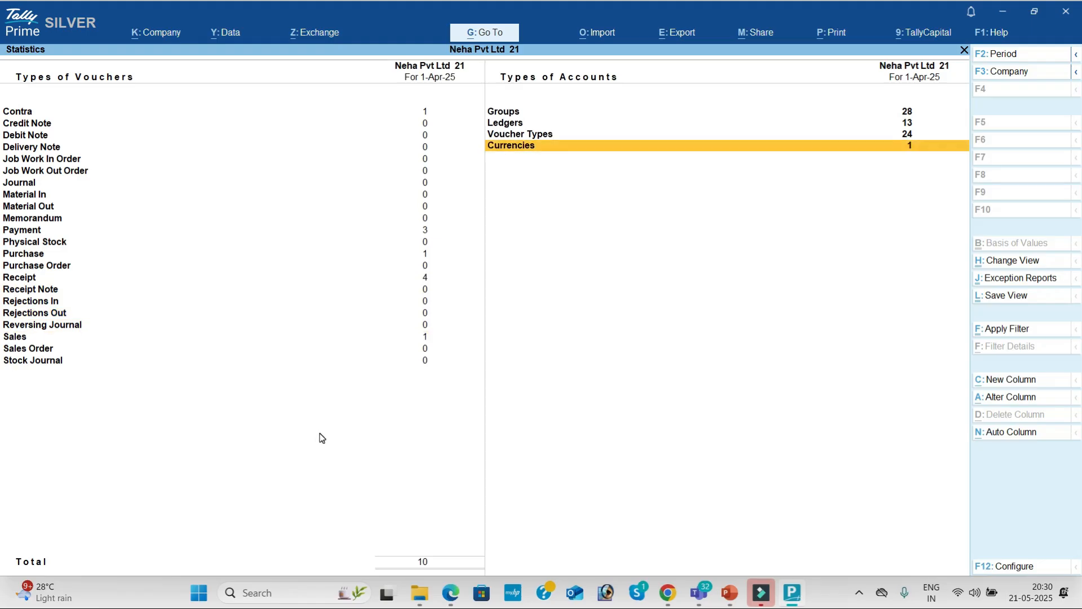
key("Up")
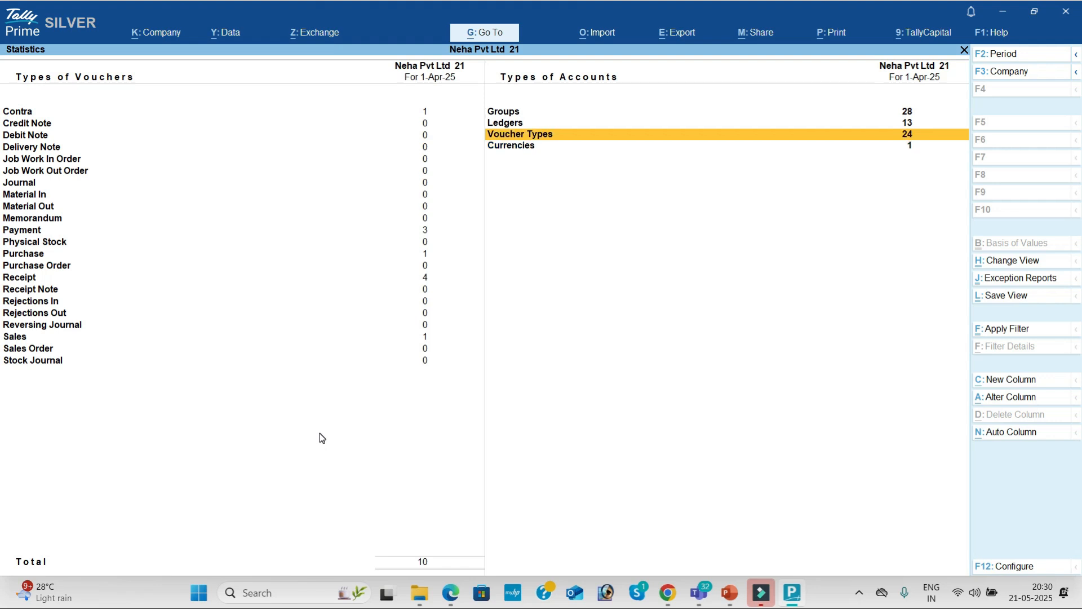
key("Up")
key("Up")
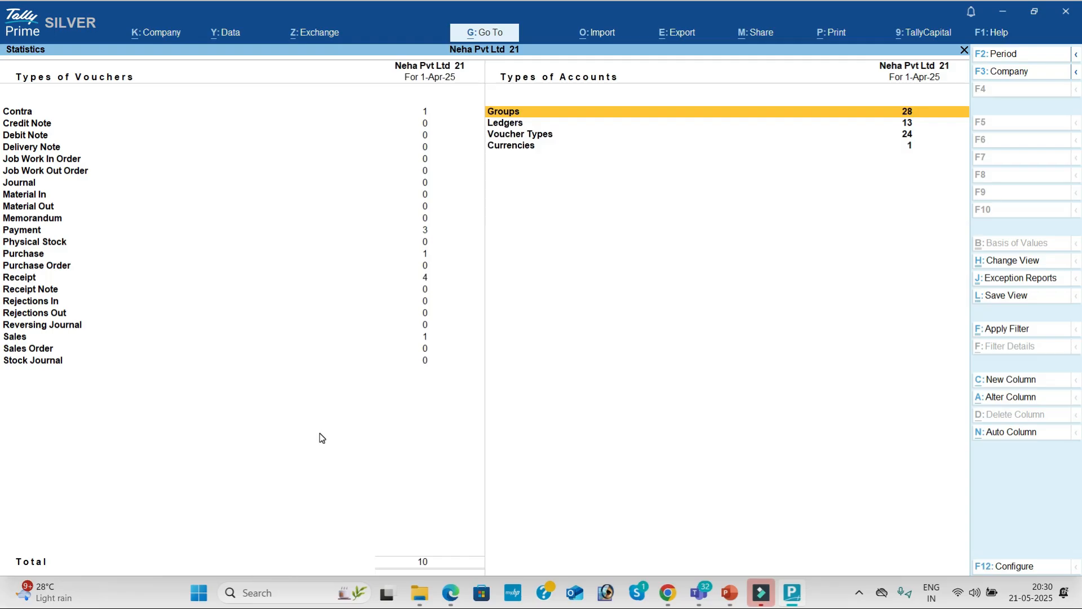
key("Escape")
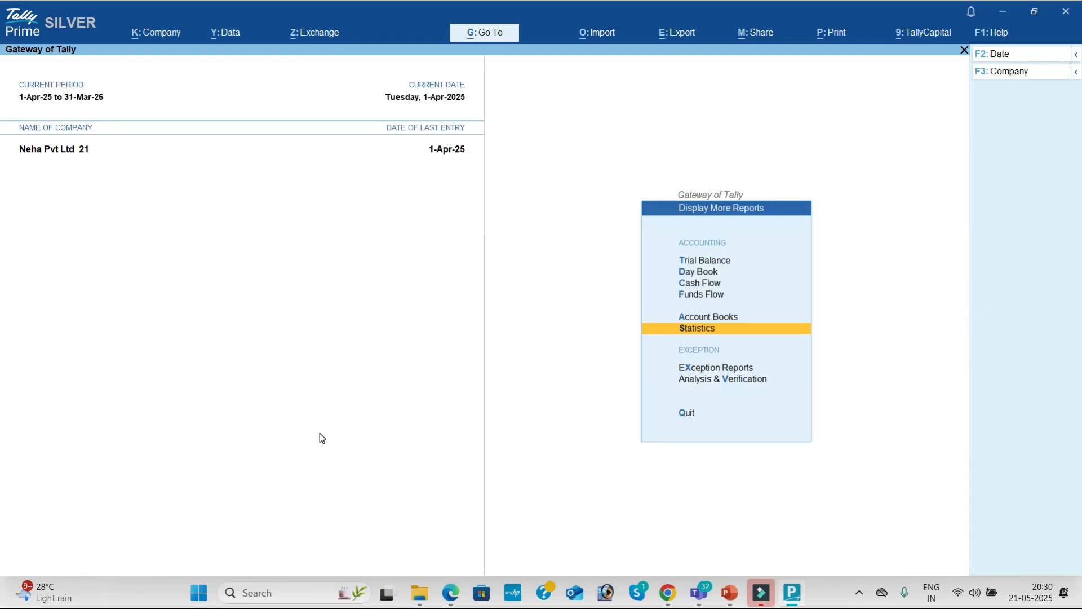
key("Escape")
Check the detailed Balance Sheet totalling 3,75,000, then return to the main menu.
key("Up")
key("Up")
key("Up")
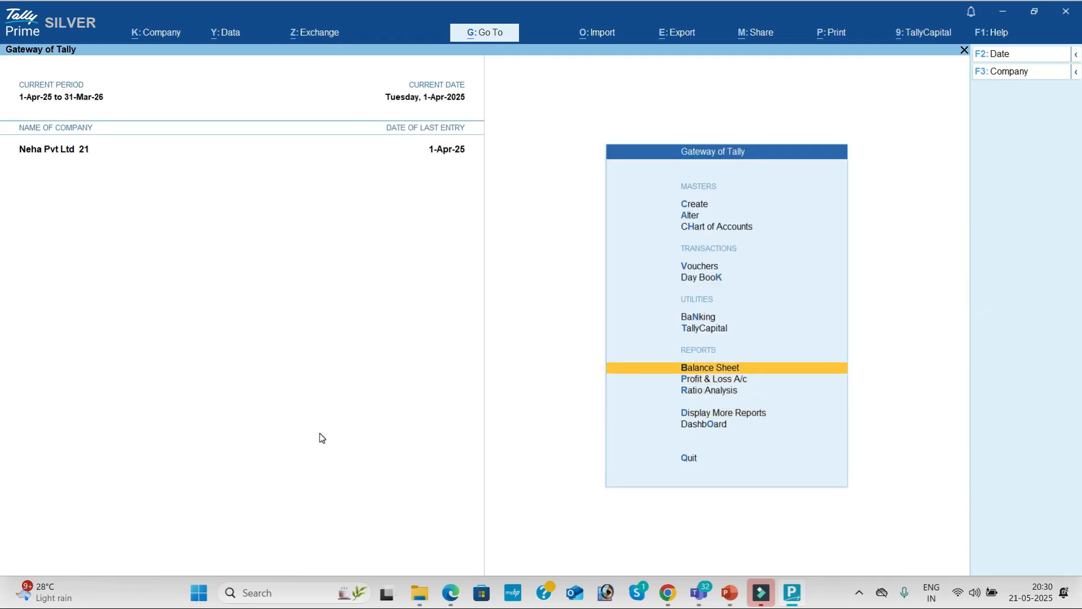
key("Return")
key("alt+f5")
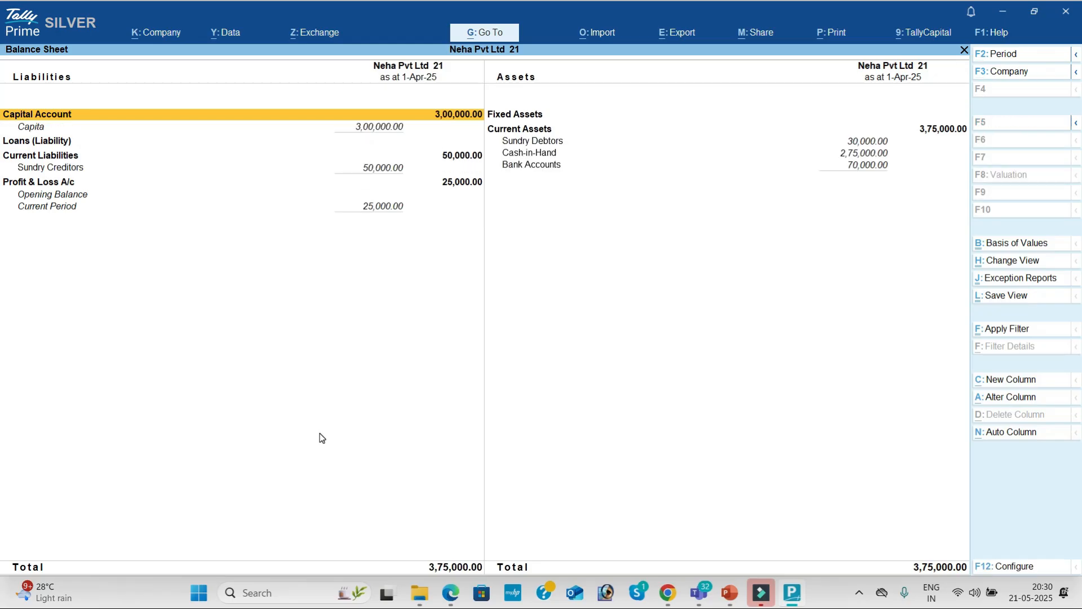
key("Escape")
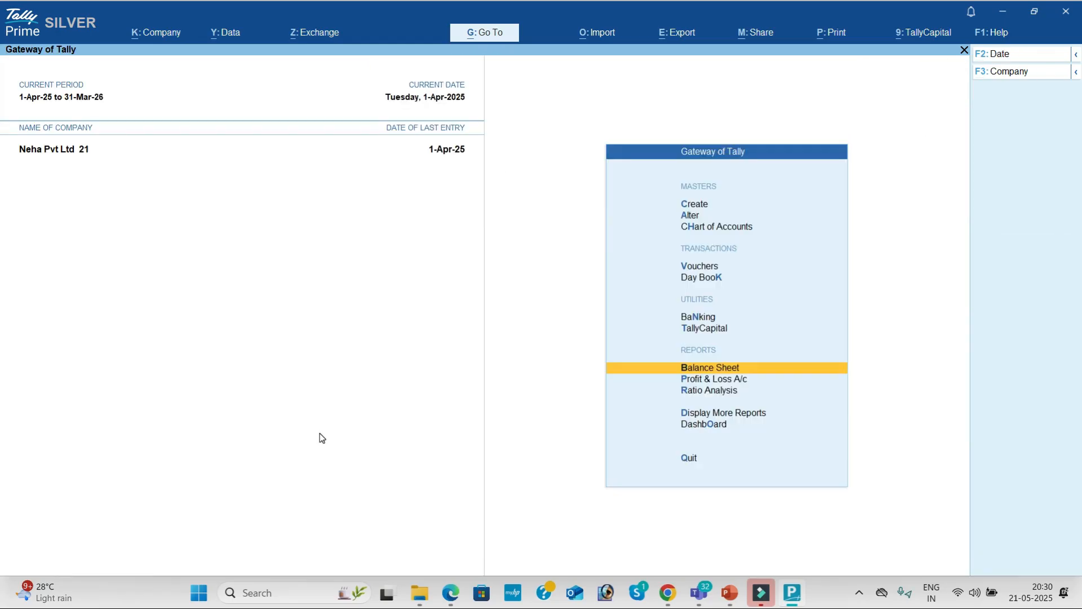
key("Up")
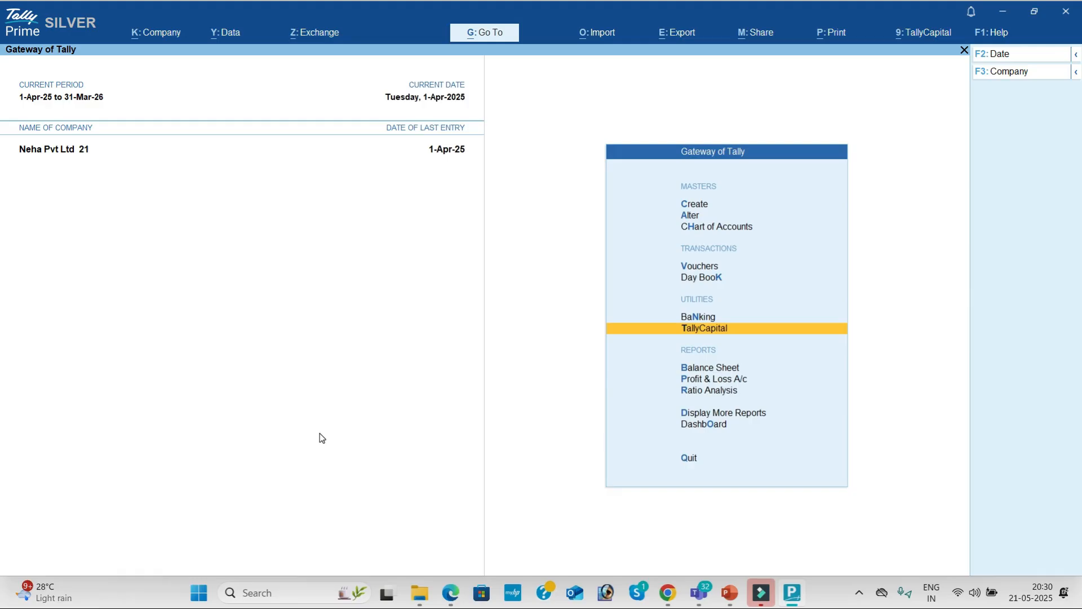
key("Up")
key("Up")
key("Up")
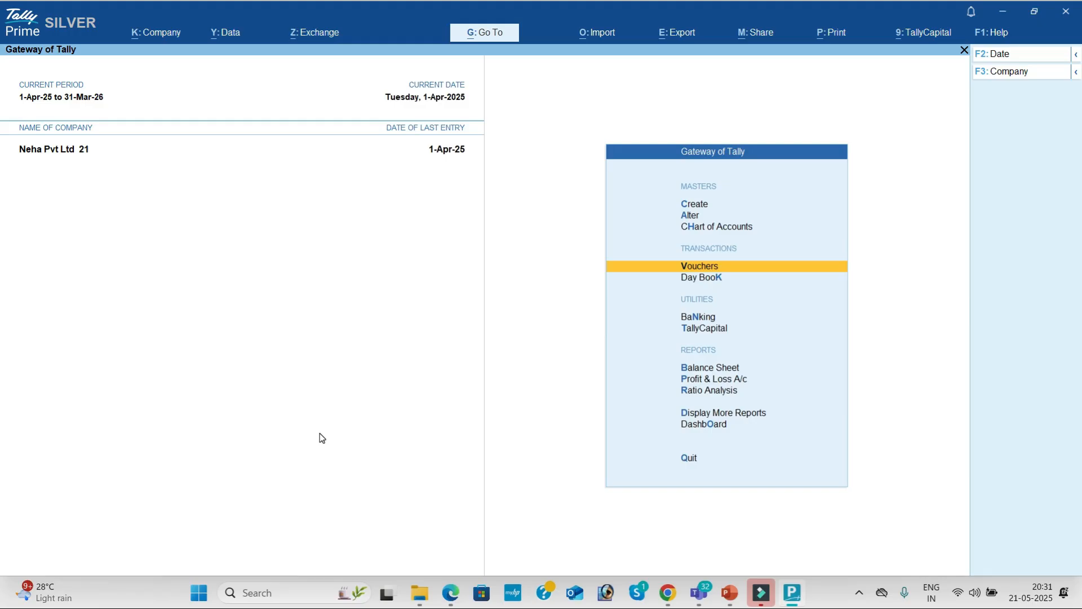
Record payment voucher 4 debiting Computer and crediting Cash for 20,000, then return to Gateway of Tally.
key("Return")
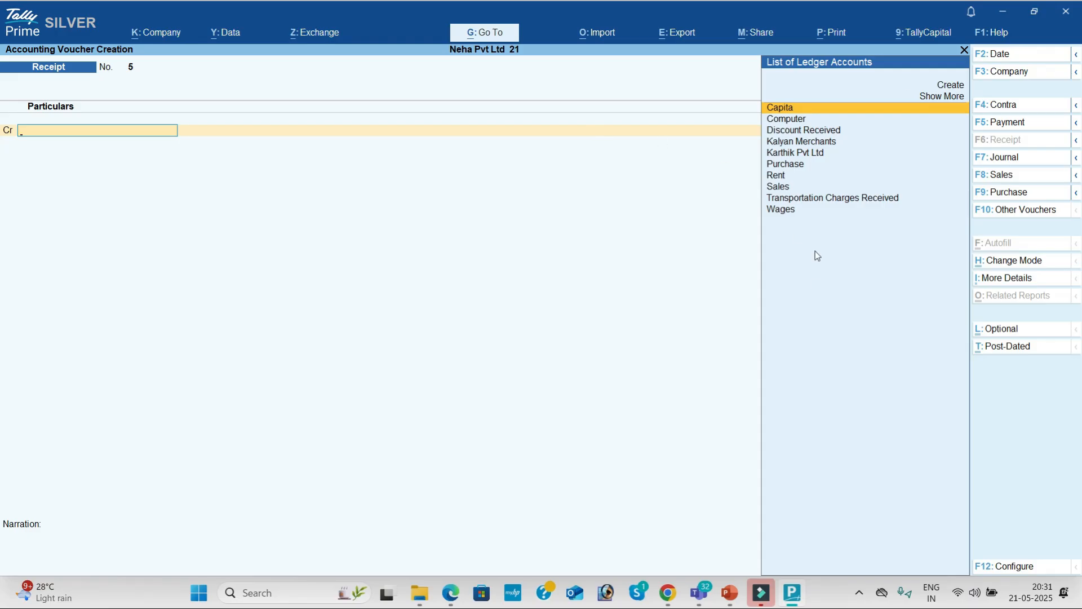
left_click(1016, 123)
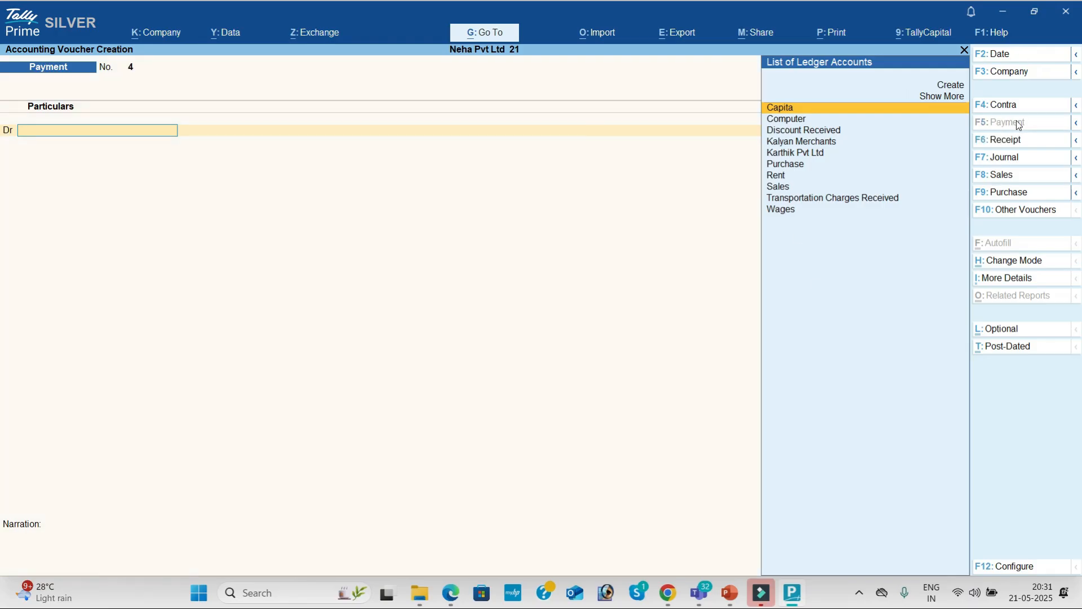
type("c")
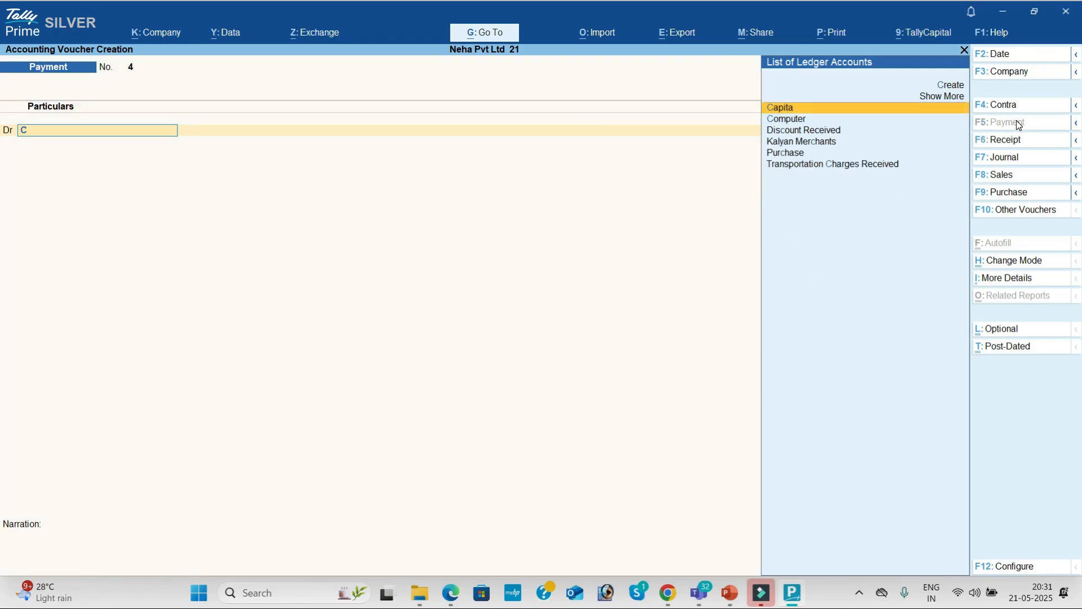
key("Down")
key("Return")
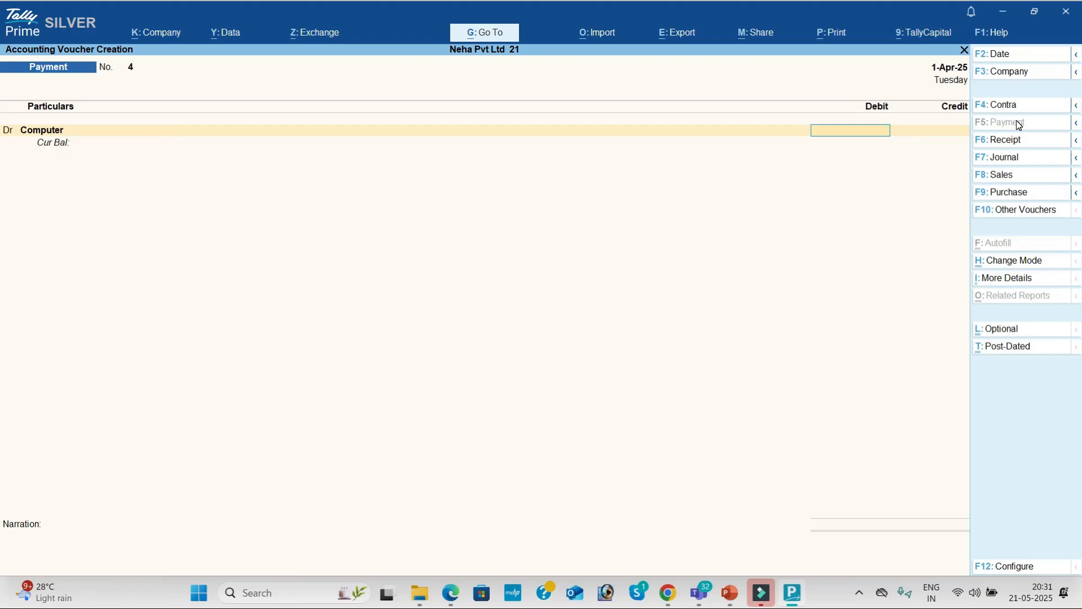
type("20000")
key("Return")
key("Return")
key("Return")
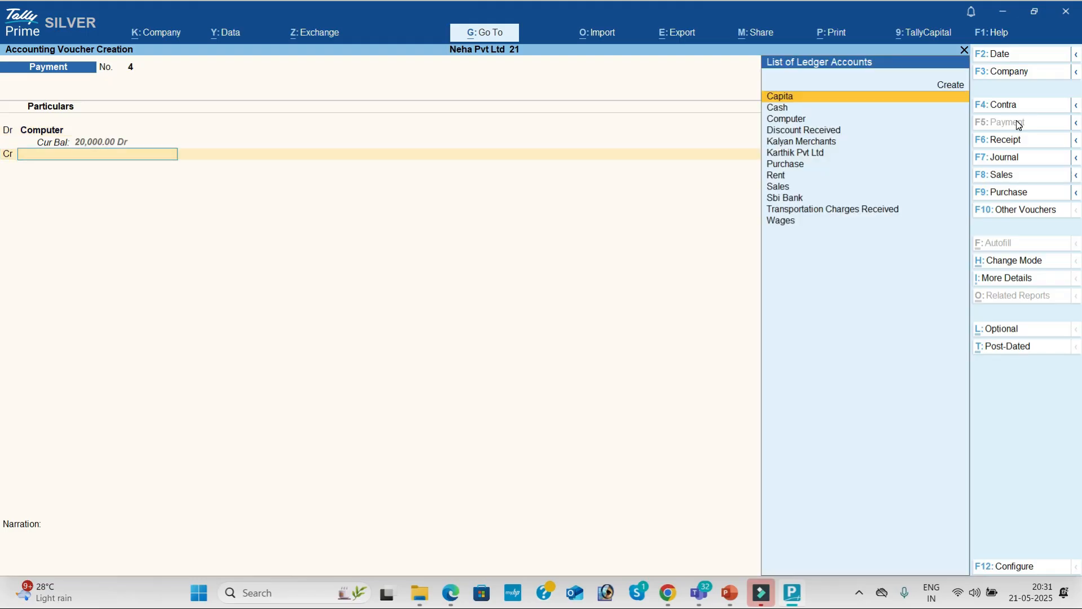
key("Return")
key("Return")
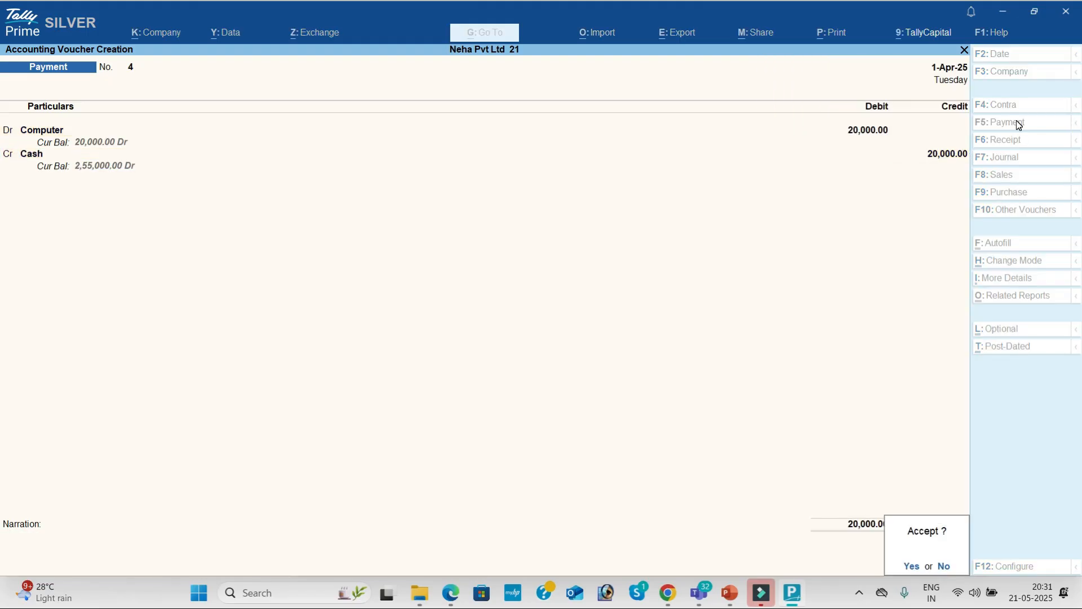
key("Return")
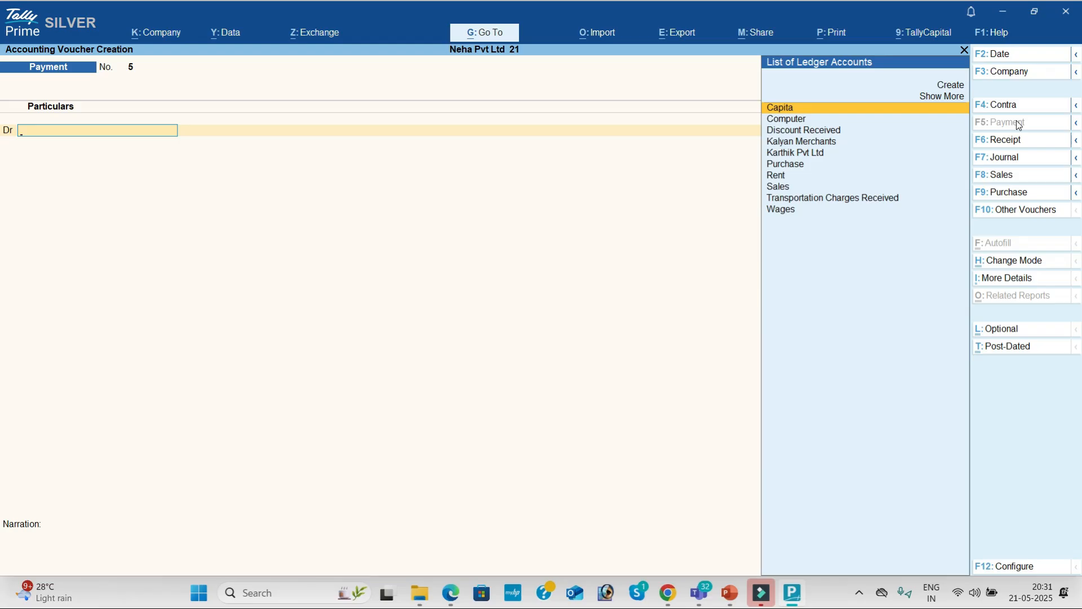
key("Escape")
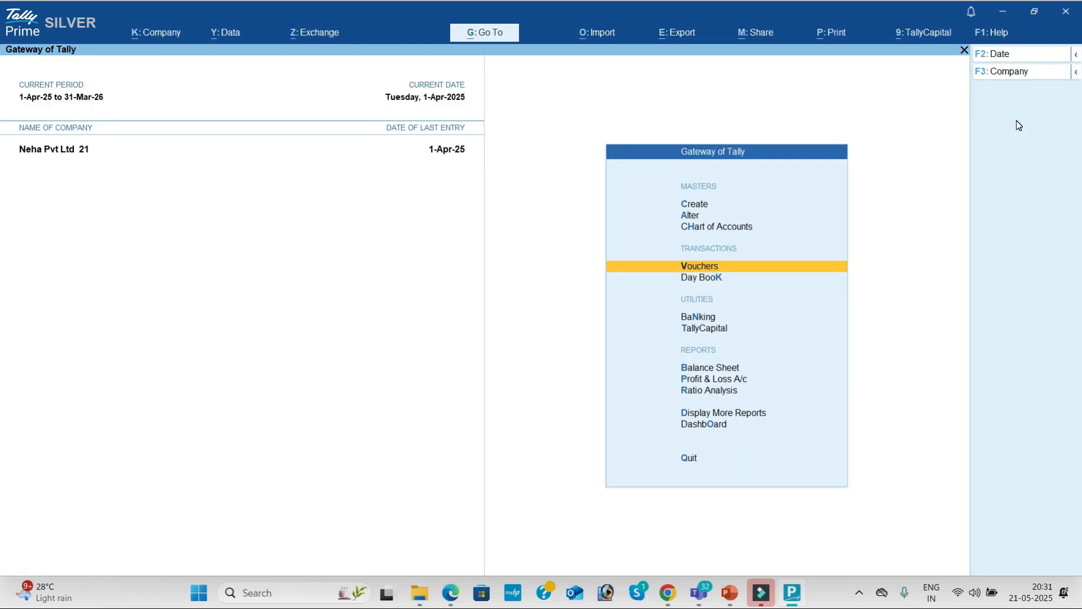
Open the Computer payment voucher from the Day Book and change its amount to 50,000.
key("Down")
key("Return")
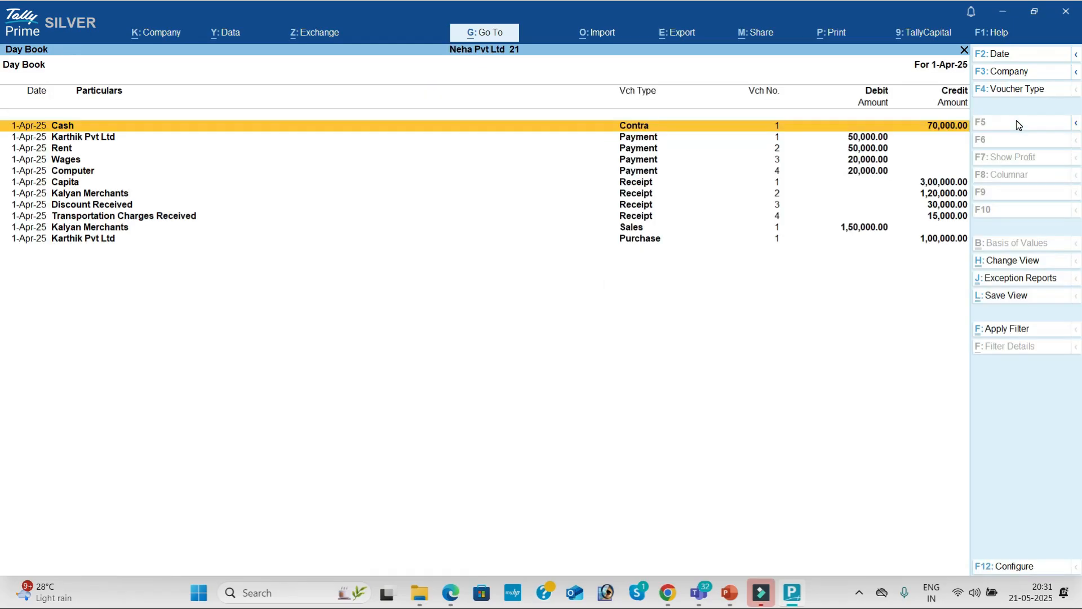
key("Down")
key("Down")
key("Down")
key("Down")
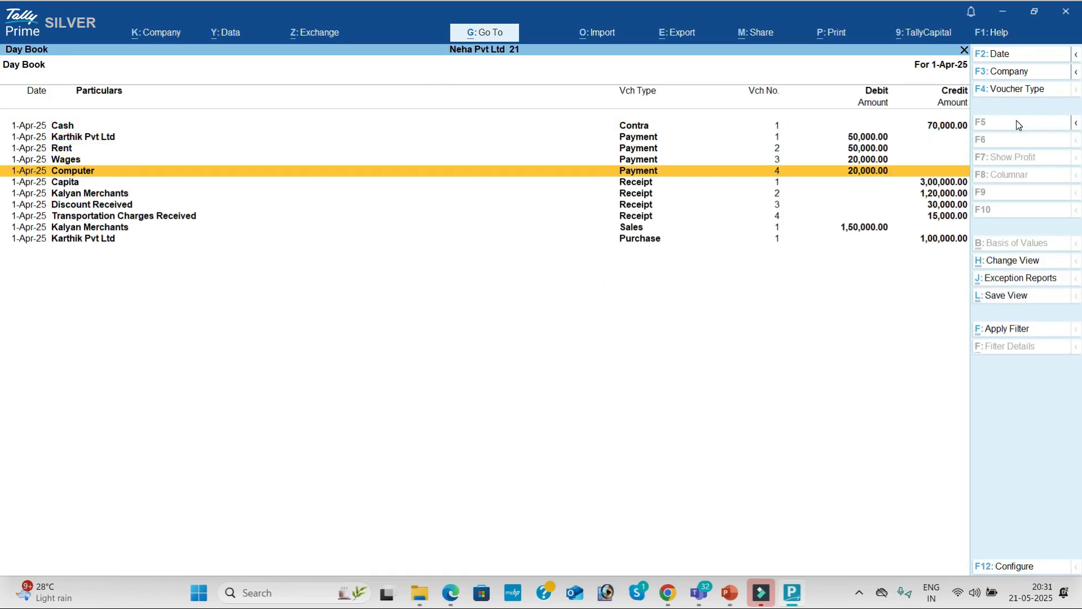
key("Return")
key("Return")
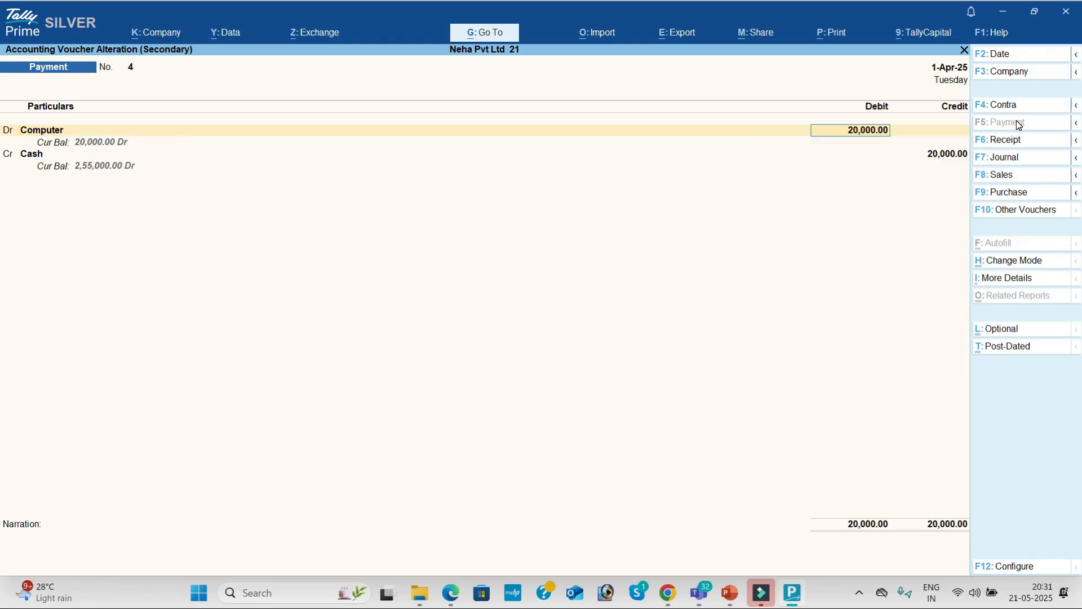
type("50,000")
key("Return")
key("Return")
key("Return")
key("Return")
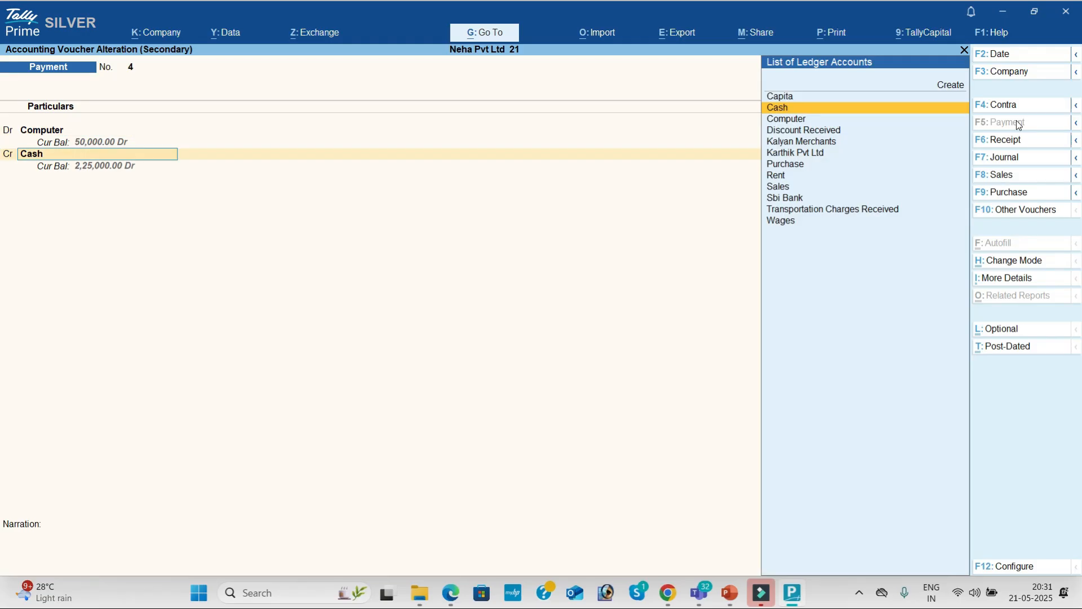
key("Return")
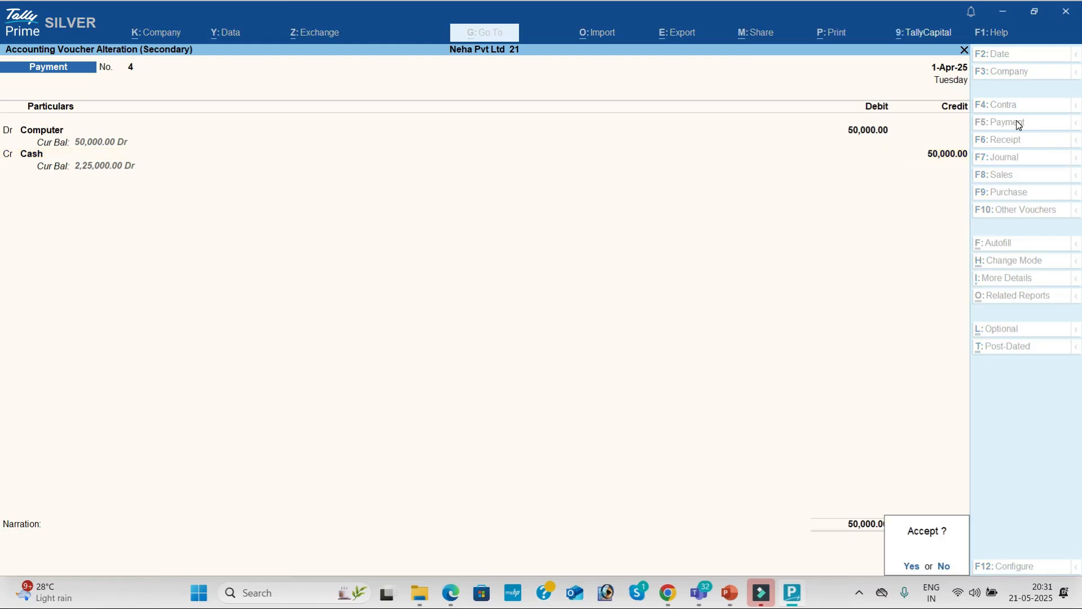
key("Return")
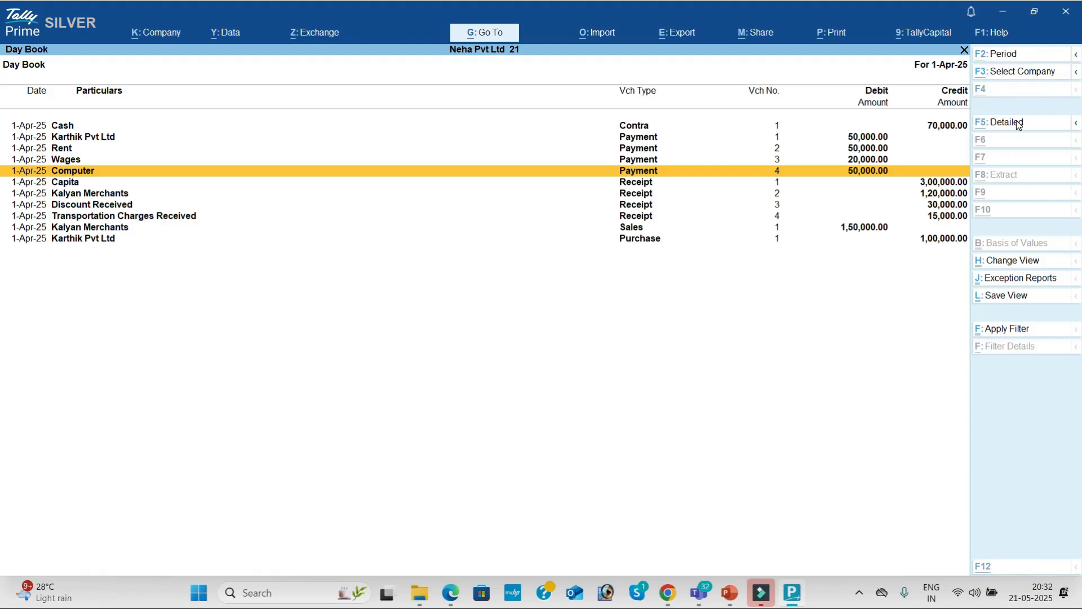
Delete payment voucher 4 for Computer with Alt+D, then go back to Gateway of Tally.
key("alt+d")
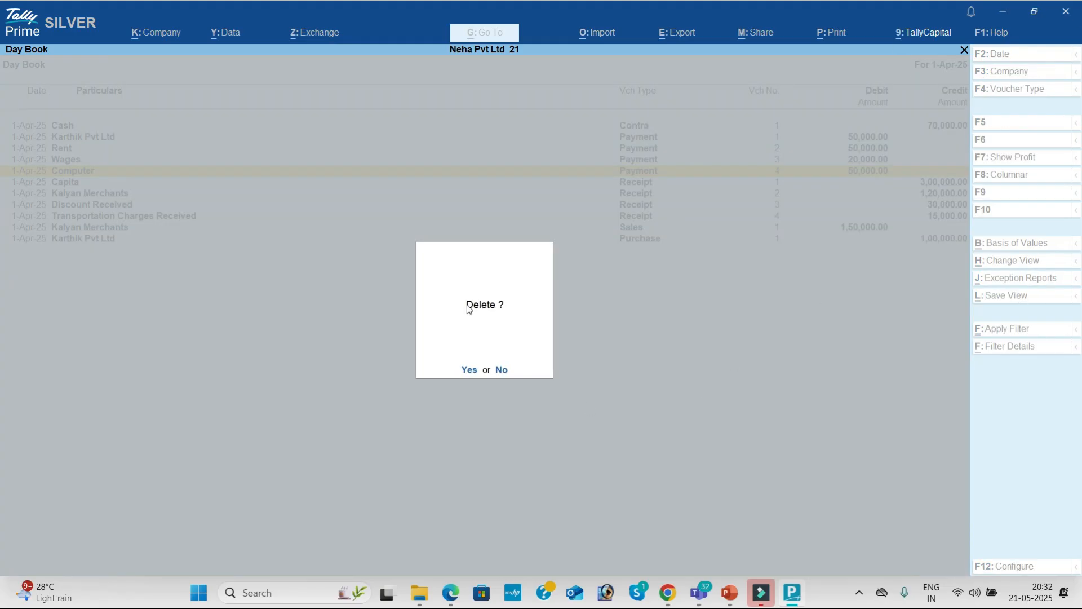
left_click(469, 370)
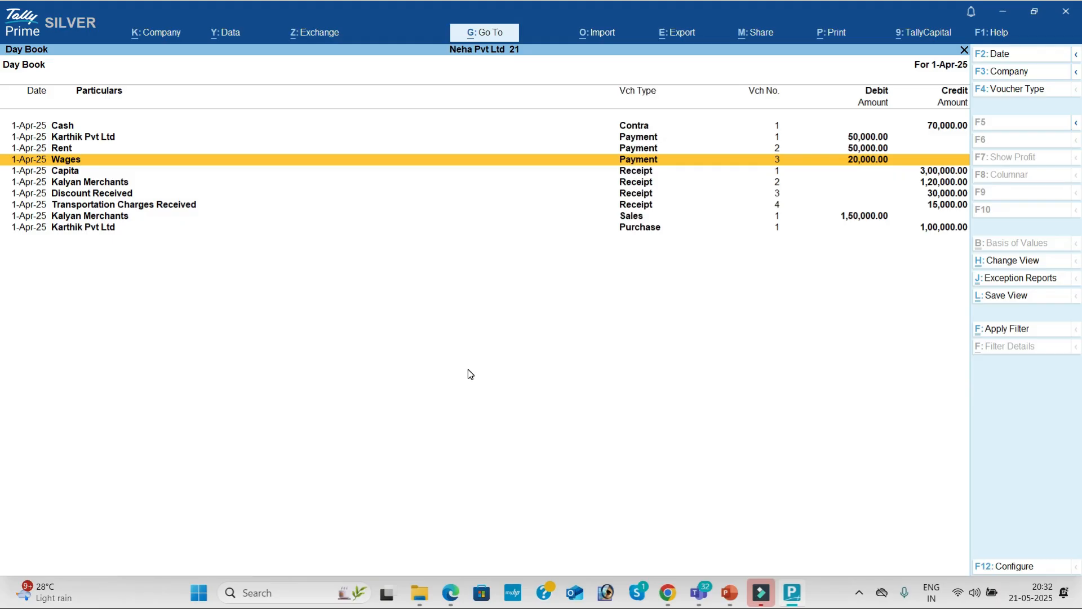
key("Escape")
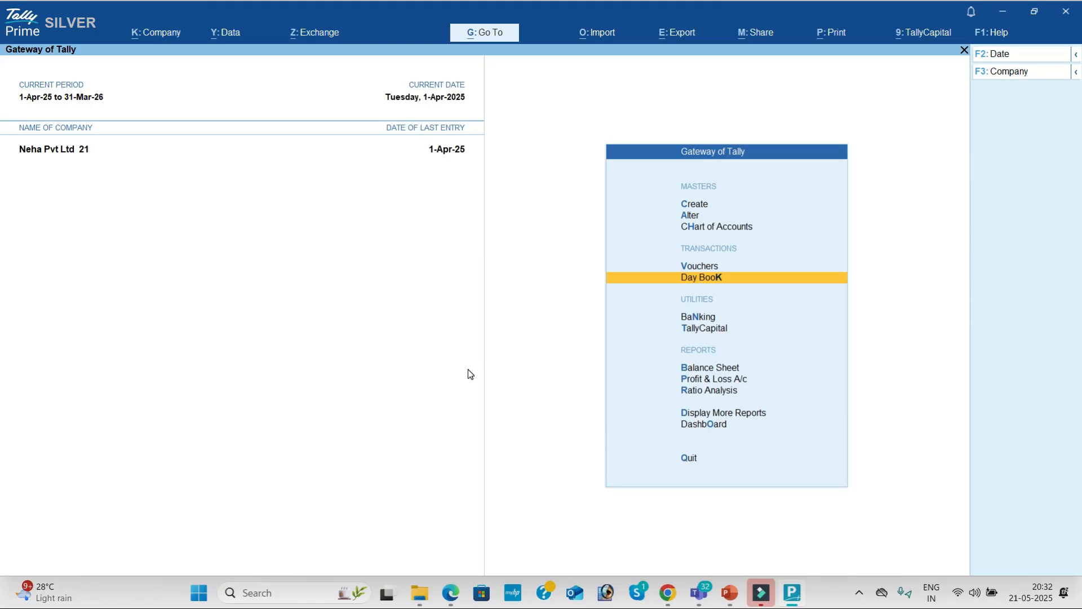
Start a new company and look up the Kalyan Traders problem in the practice PDF.
left_click(163, 36)
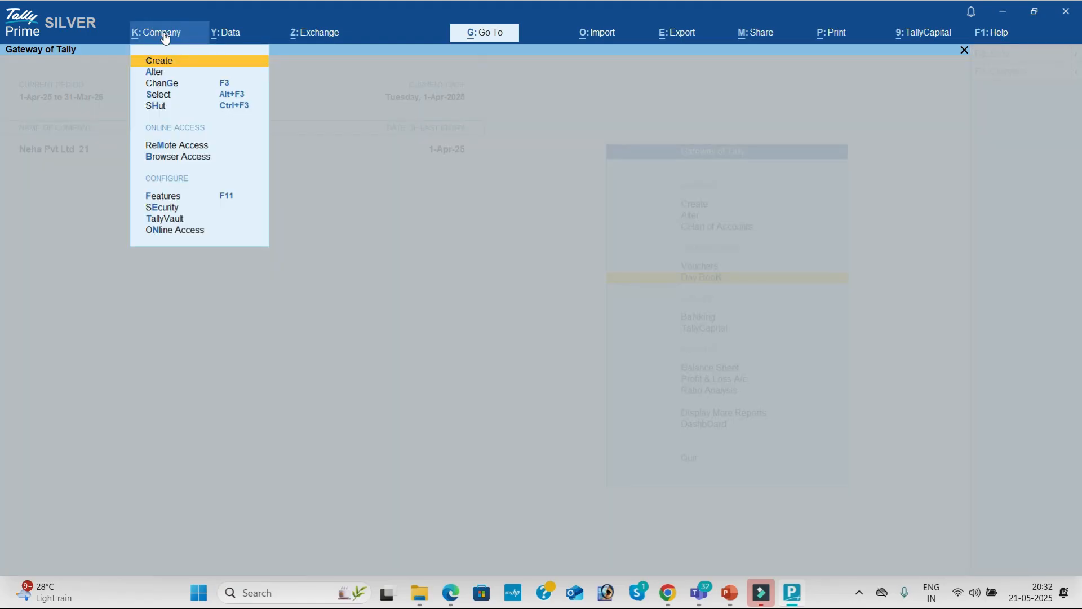
key("Return")
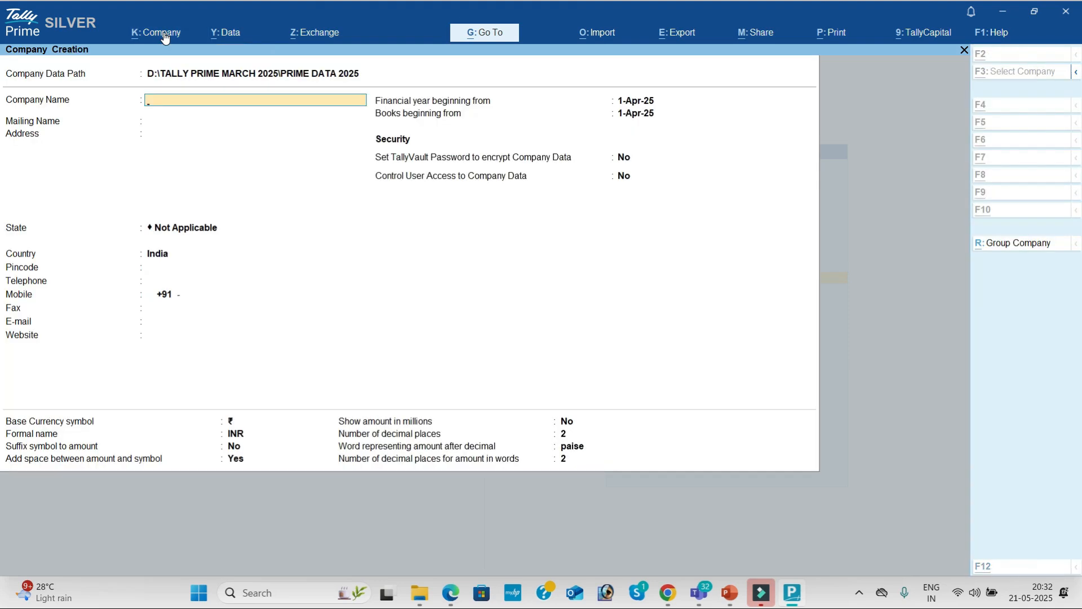
key("alt+Tab")
key("Down")
key("Down")
key("Down")
key("Down")
key("Down")
key("Down")
key("Down")
key("Down")
key("Down")
key("Down")
key("Down")
key("Down")
key("Down")
key("Down")
key("Down")
key("Down")
key("Down")
key("Down")
key("Down")
key("Down")
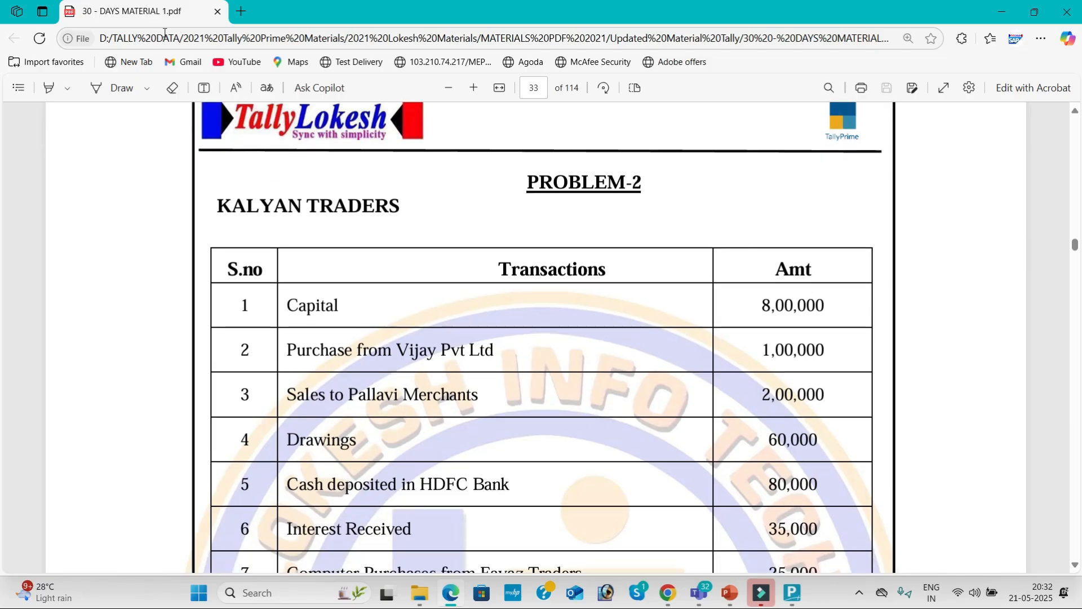
key("alt+Tab")
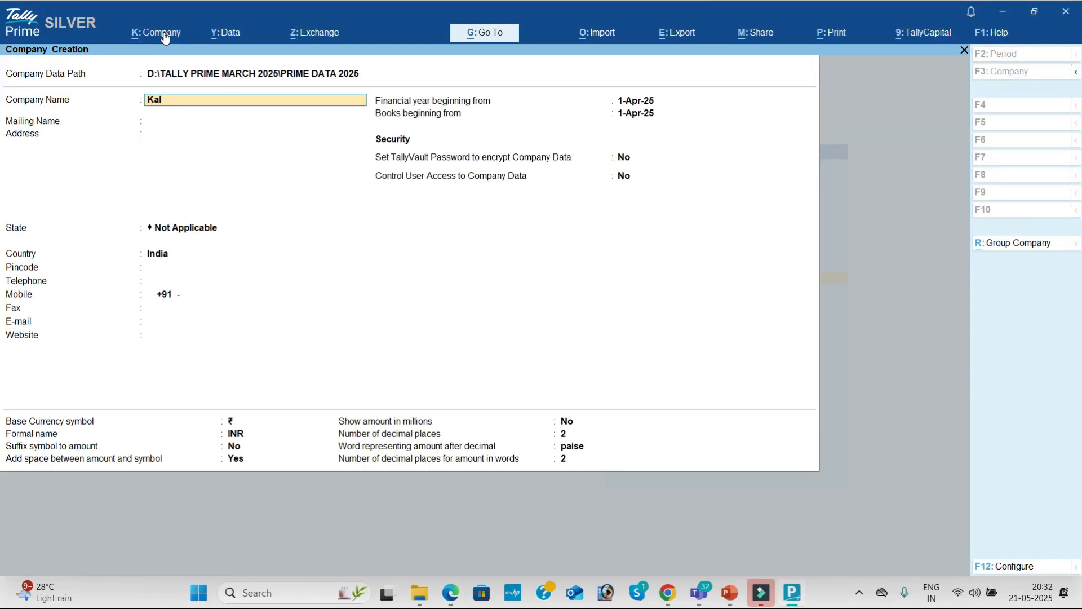
Create the company Kalyan Traders with Andhra Pradesh as its state.
type("der")
key("Return")
key("Return")
key("Return")
key("Return")
key("Return")
key("Return")
key("Return")
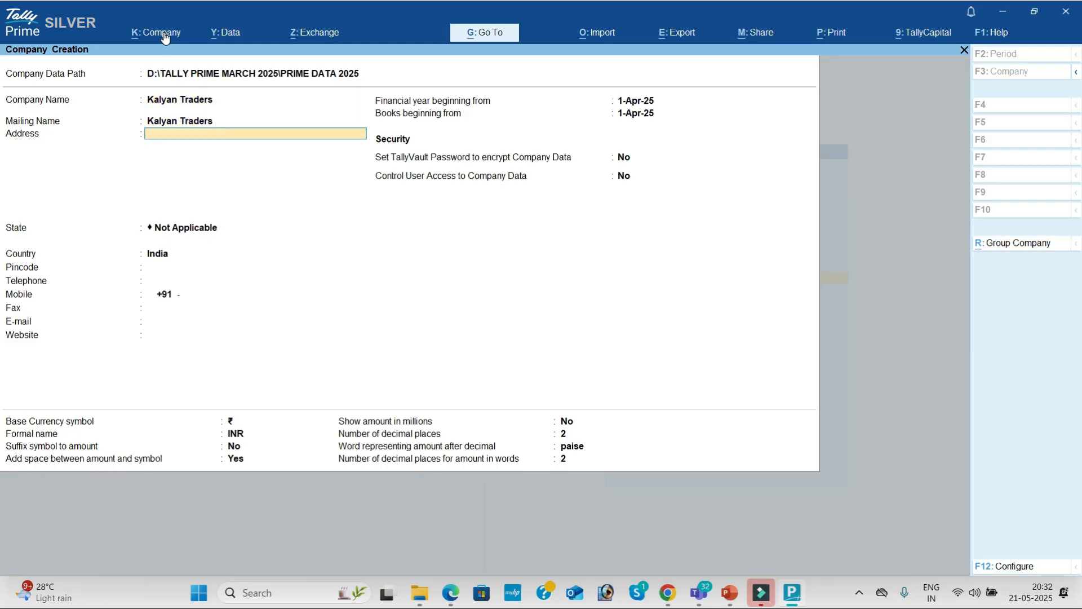
key("Up")
key("Up")
key("Up")
key("Up")
key("Up")
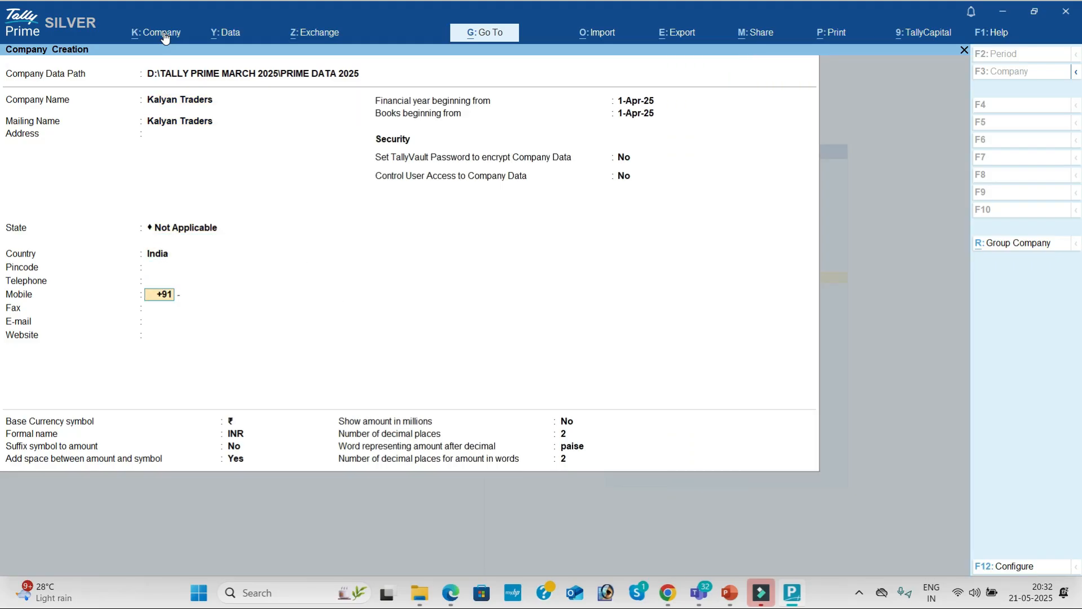
key("Down")
key("Down")
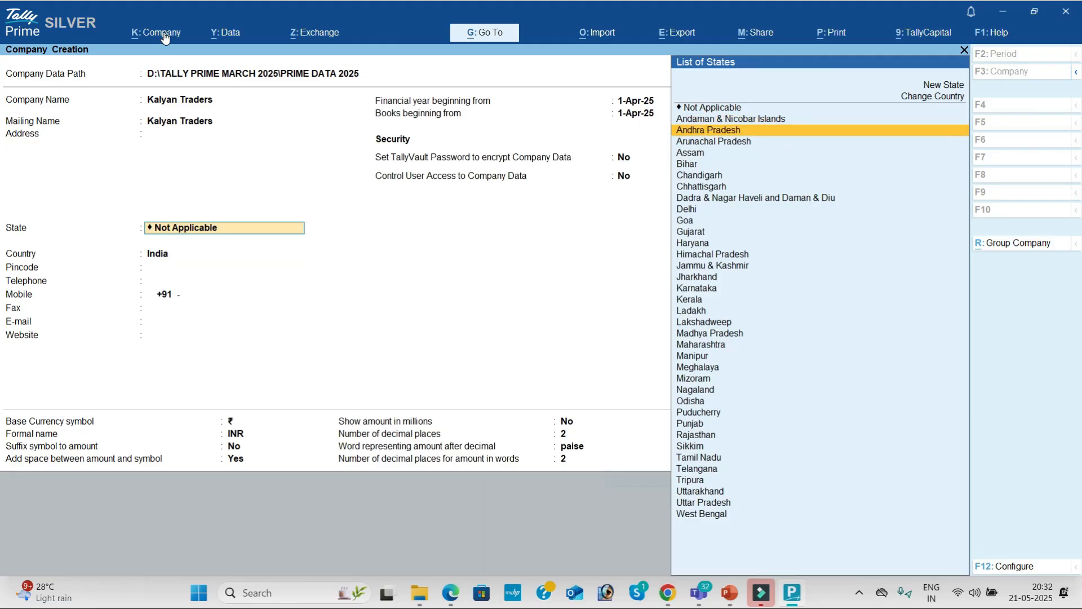
key("Return")
key("Return")
key("Return")
key("Return")
key("Return")
key("Return")
key("Return")
key("Return")
key("Return")
key("Return")
key("Return")
key("Return")
key("Return")
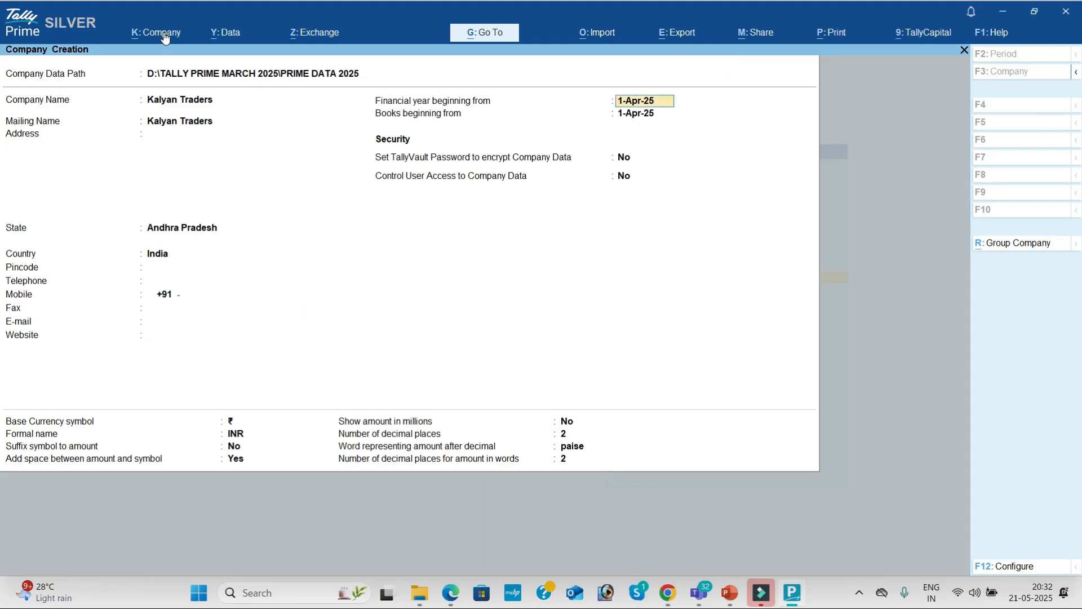
key("Return")
key("Return")
key("Return")
key("Return")
key("Return")
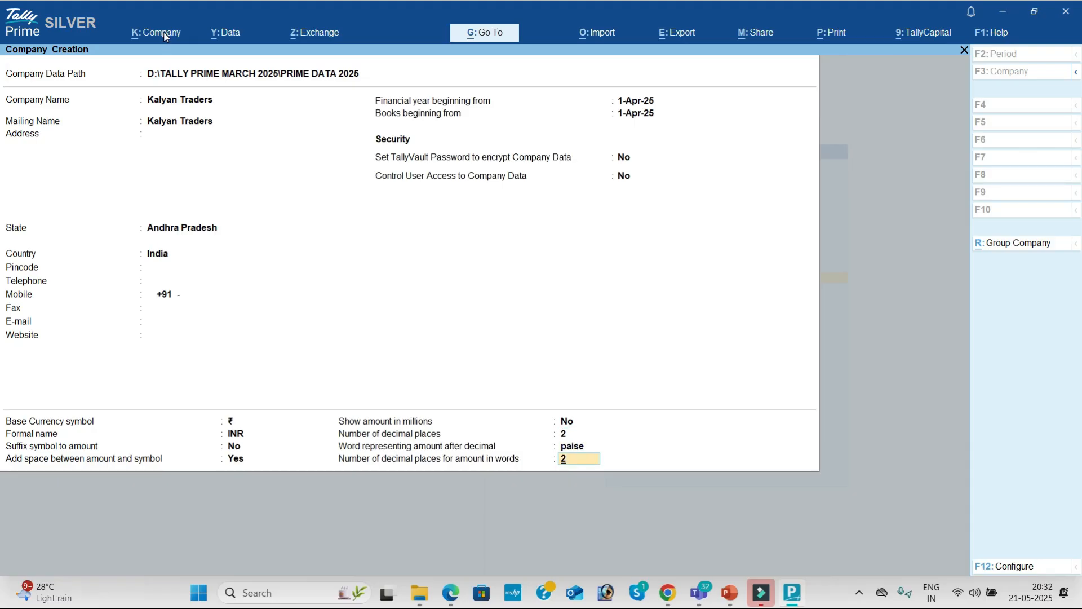
key("Return")
key("Return")
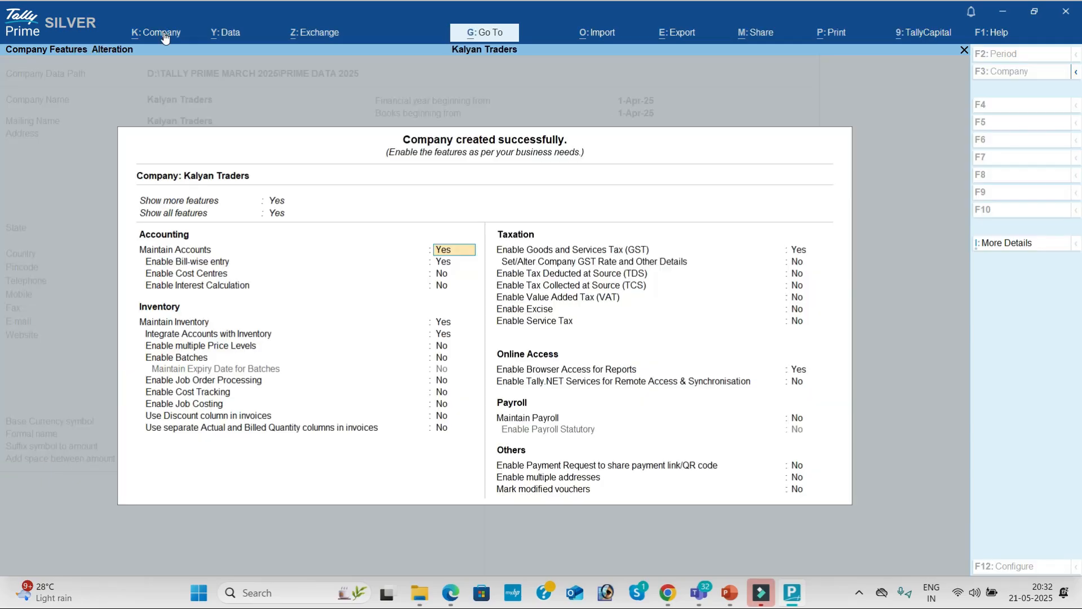
Turn off bill-wise entry, inventory, GST and browser access, and accept the company features.
key("Return")
key("n")
key("Return")
key("Return")
key("n")
key("n")
key("Return")
key("Return")
key("Return")
key("Return")
key("n")
key("Return")
key("Return")
key("Return")
key("Return")
key("Return")
key("Return")
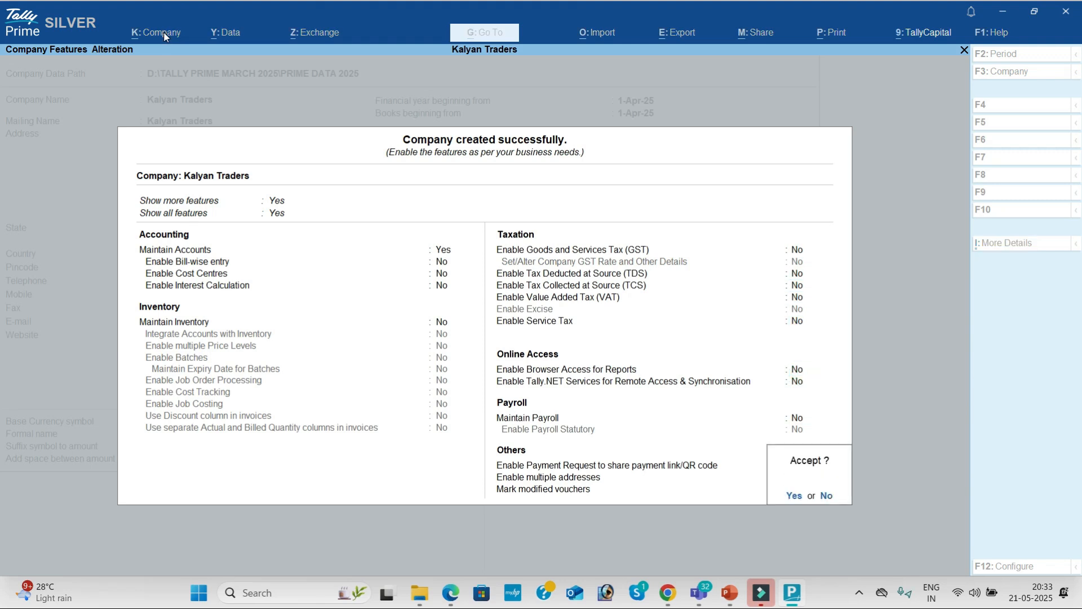
key("Return")
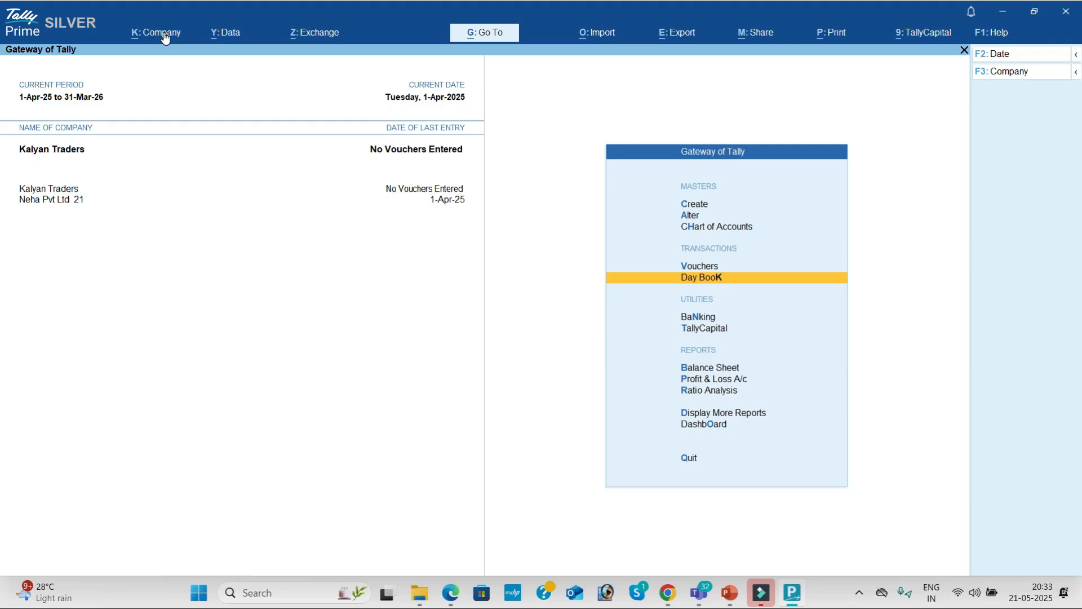
Open a blank Ledger Creation screen, then switch to the practice problems PDF.
key("Up")
key("Up")
key("Up")
key("Up")
key("Return")
key("Down")
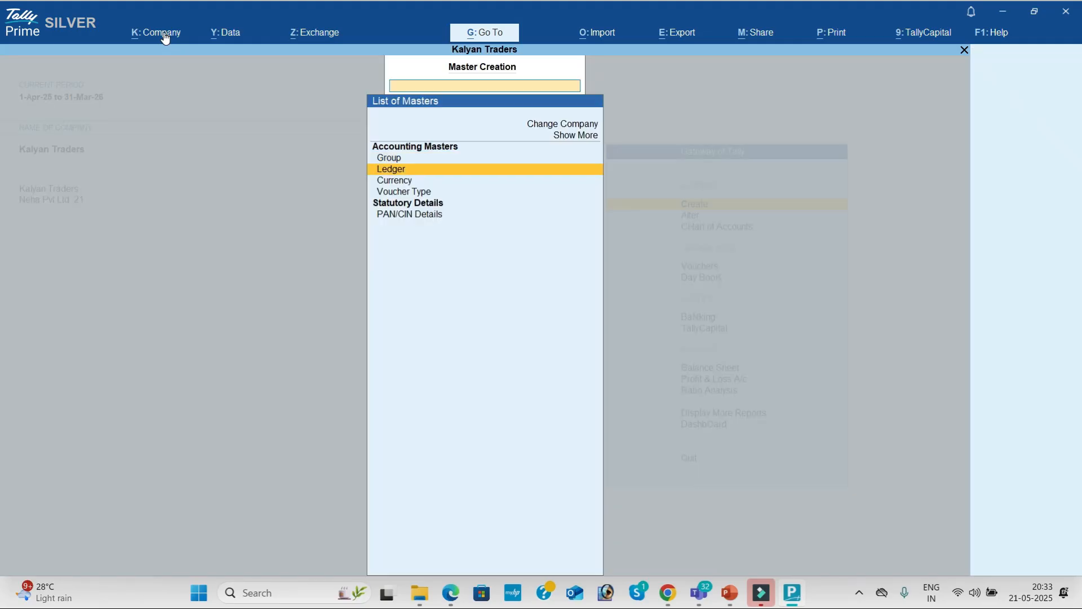
key("Return")
key("alt+Tab")
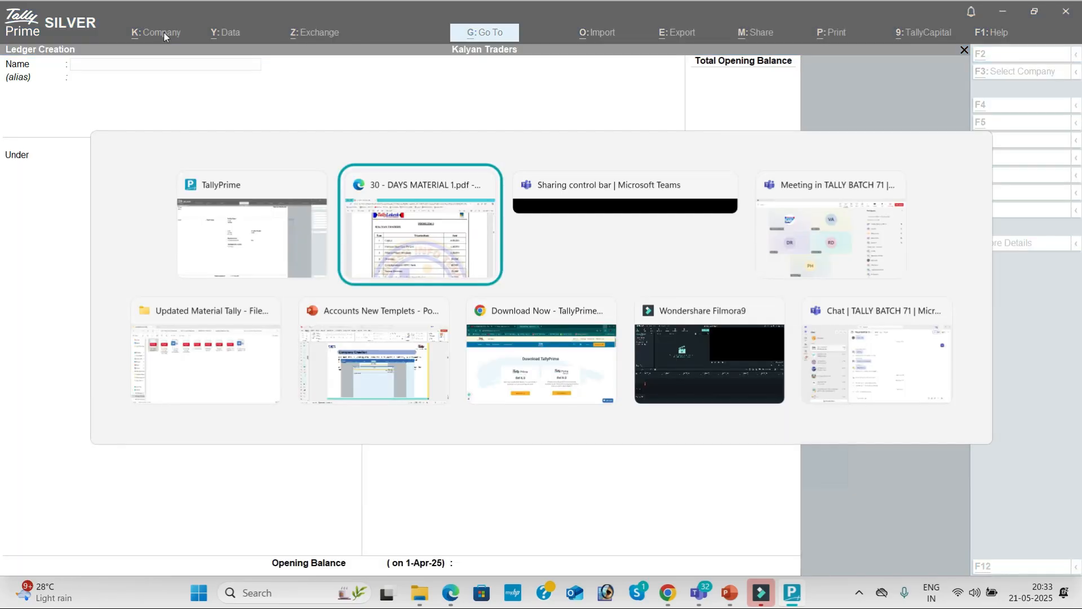
Scroll past page 33's Net Profit of 93,000 to the PROBLEM-3 Pallavi Merchants table, then switch to Teams.
key("Down")
key("Down")
key("Down")
key("Down")
key("Down")
key("Down")
key("Down")
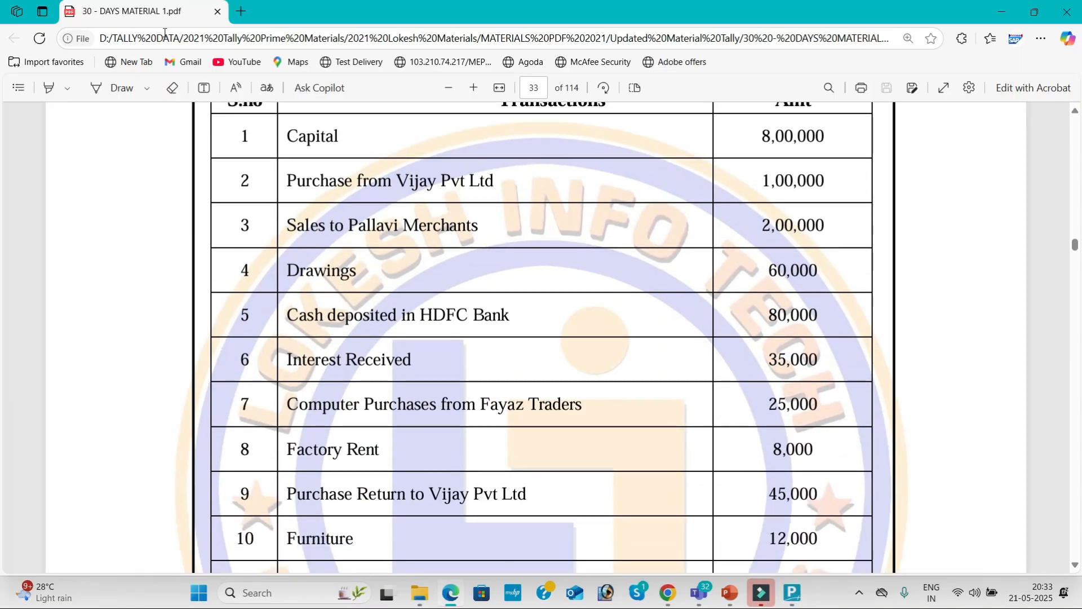
key("Down")
key("Down")
key("Down")
key("Down")
key("Down")
key("Down")
key("Down")
key("Down")
key("Down")
key("Down")
key("Down")
key("Down")
key("Down")
key("Down")
key("Down")
key("Down")
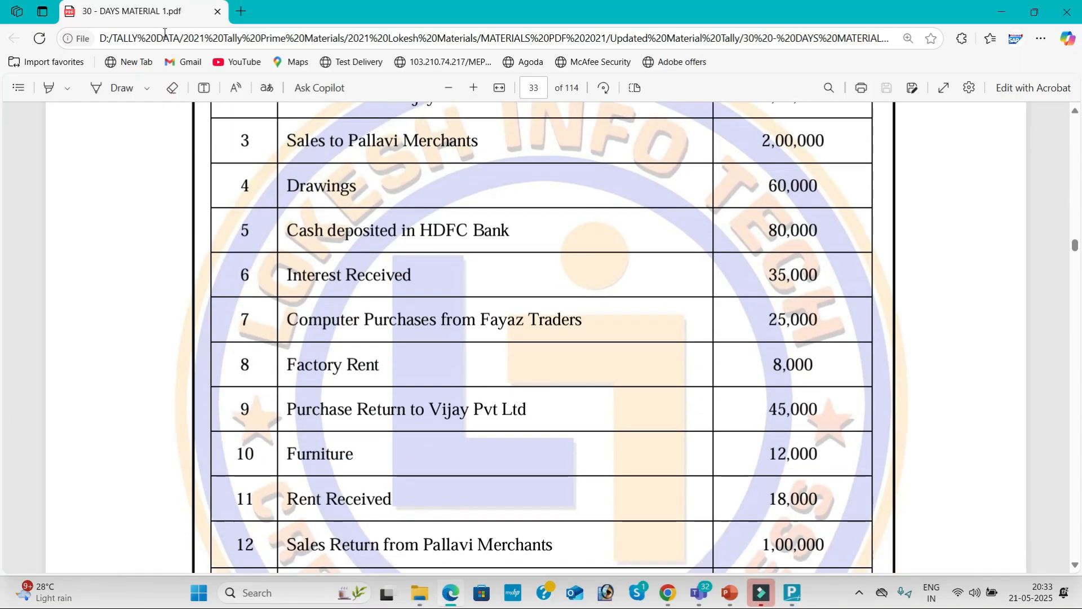
key("Down")
key("Down")
key("Down")
key("Down")
key("Down")
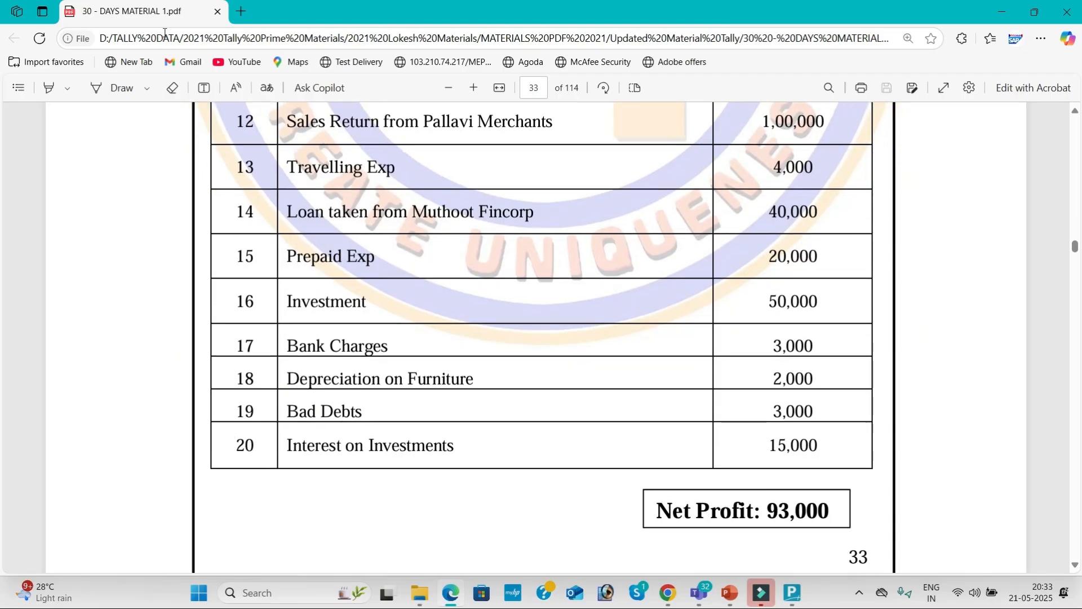
key("Down")
key("Down")
key("Down")
key("Down")
key("Down")
key("Down")
key("Down")
key("Down")
key("Down")
key("Down")
key("Down")
key("Down")
key("Down")
key("Down")
key("Down")
key("Down")
key("Down")
key("Down")
key("Down")
key("Down")
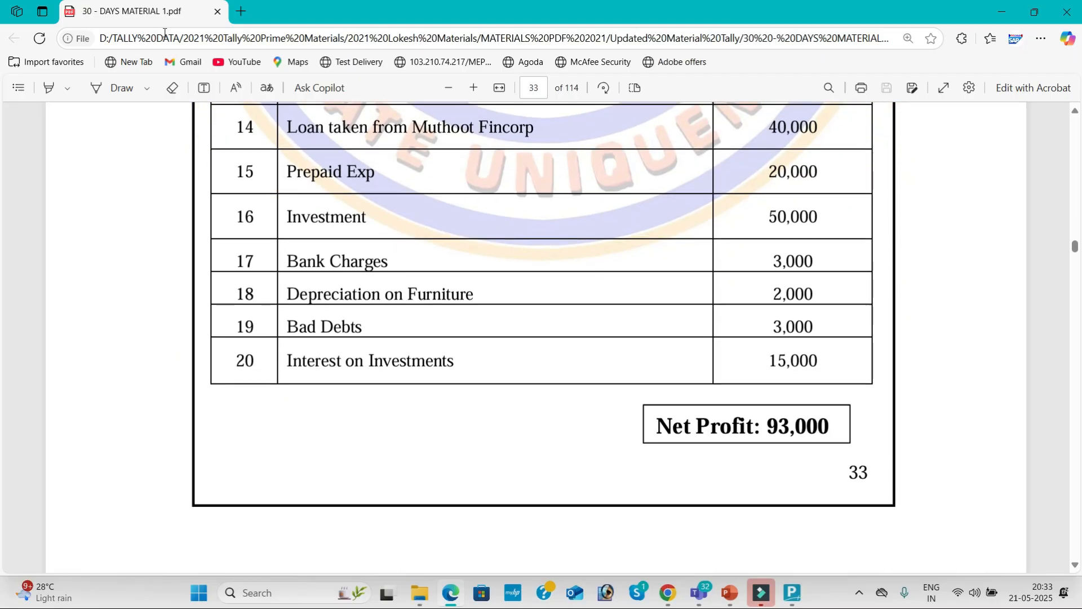
key("Down")
key("Down")
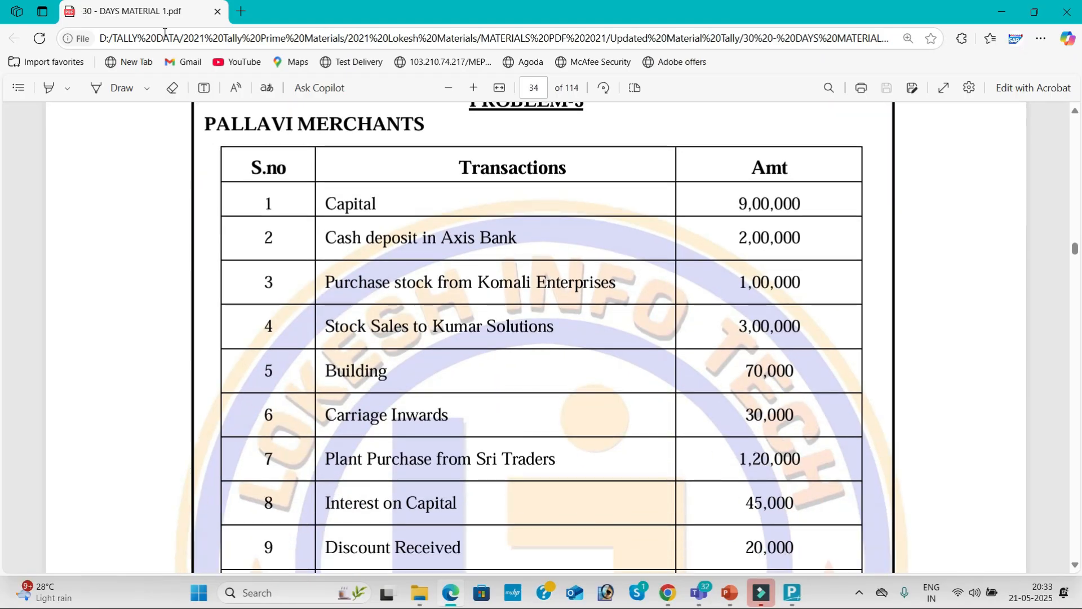
key("alt+Tab")
key("alt+Tab")
key("alt+Tab")
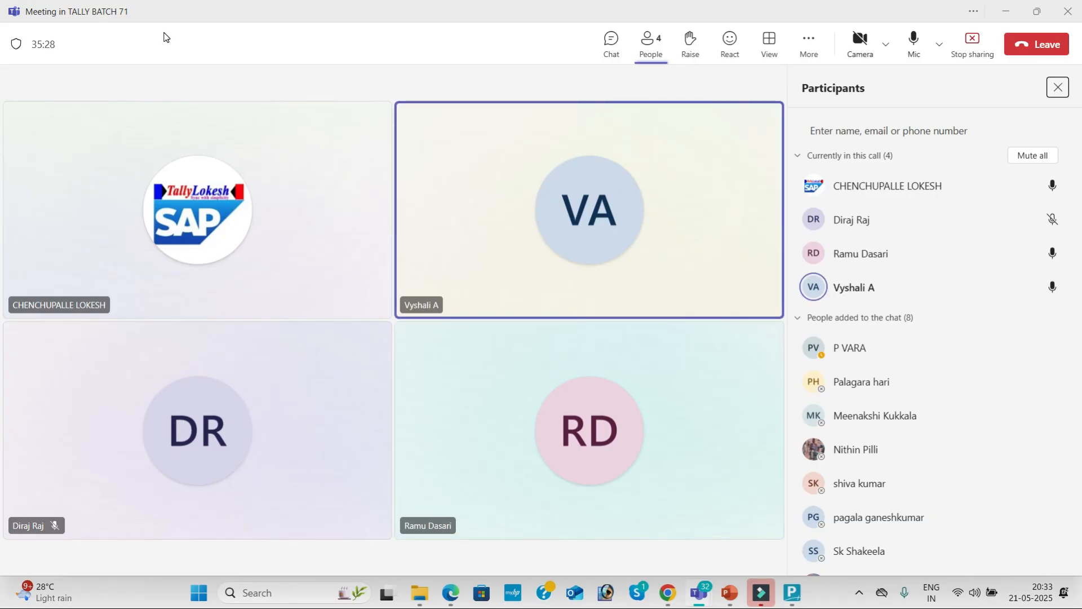
Scroll the PDF back from page 34 to the PROBLEM-1 ledgers and groups table on page 21.
key("alt+Tab")
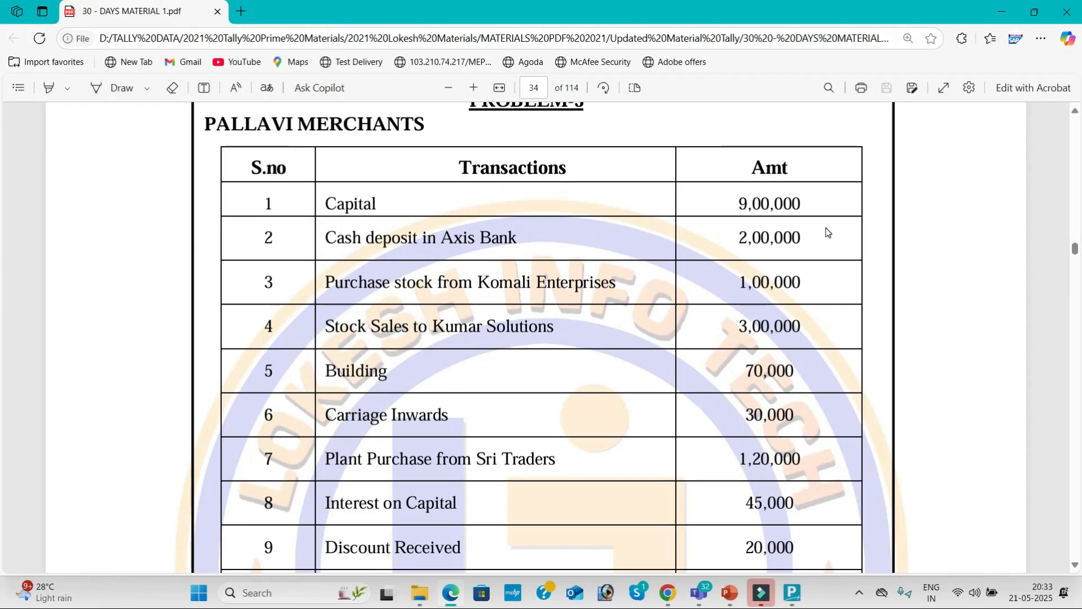
scroll(1078, 193, "up", 20)
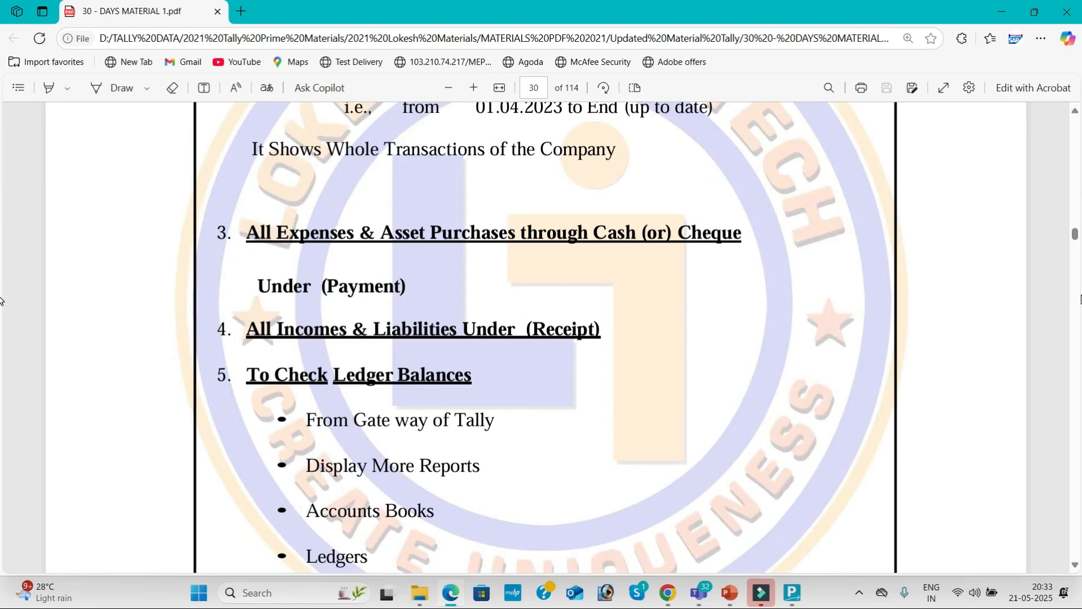
scroll(1078, 307, "down", 10)
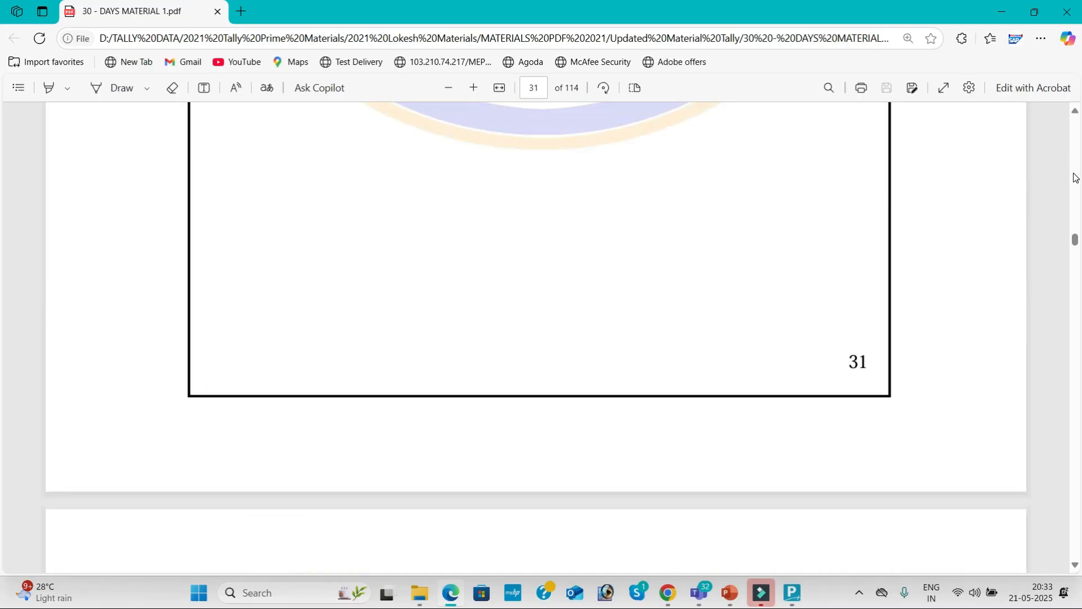
scroll(1075, 178, "up", 10)
scroll(1075, 178, "up", 20)
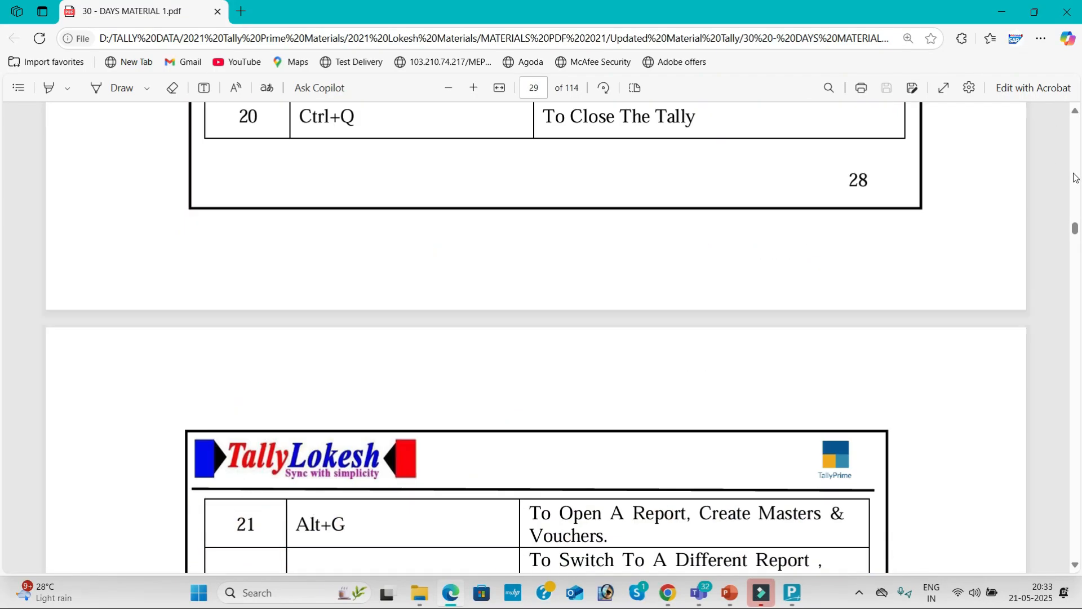
scroll(1076, 178, "up", 15)
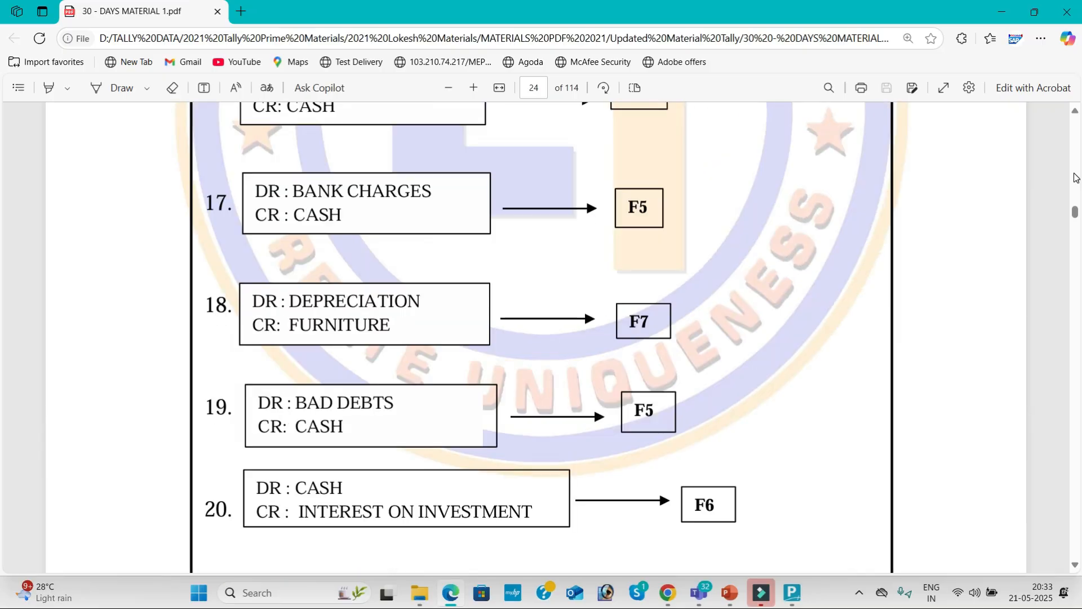
scroll(1076, 178, "up", 15)
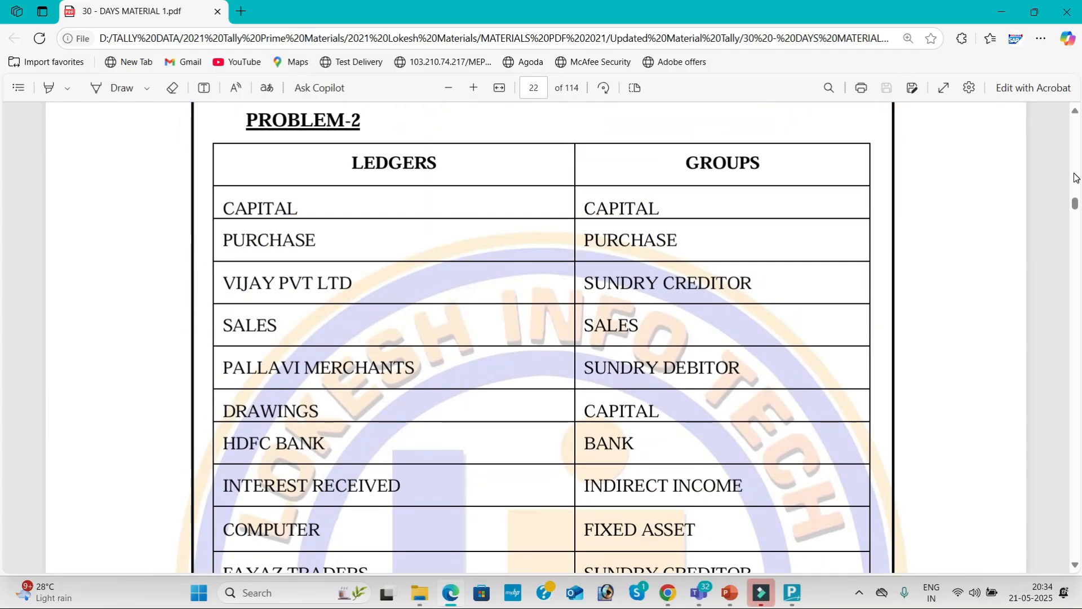
scroll(1075, 178, "up", 3)
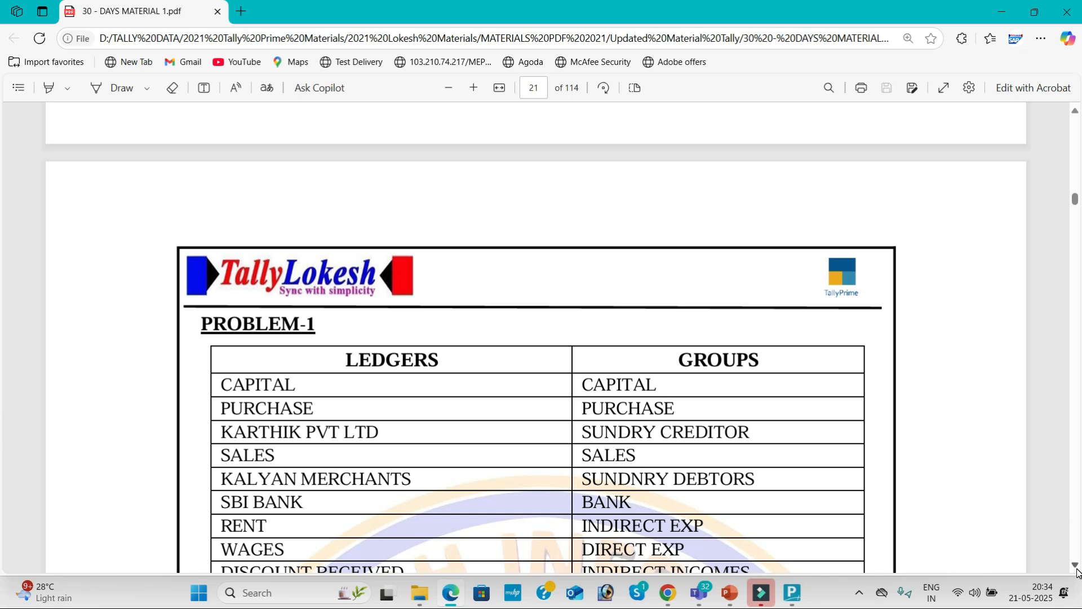
Read through Problem-1 and Problem-2 entries to entry 20 on page 24, then return to Teams.
scroll(1077, 572, "down", 4)
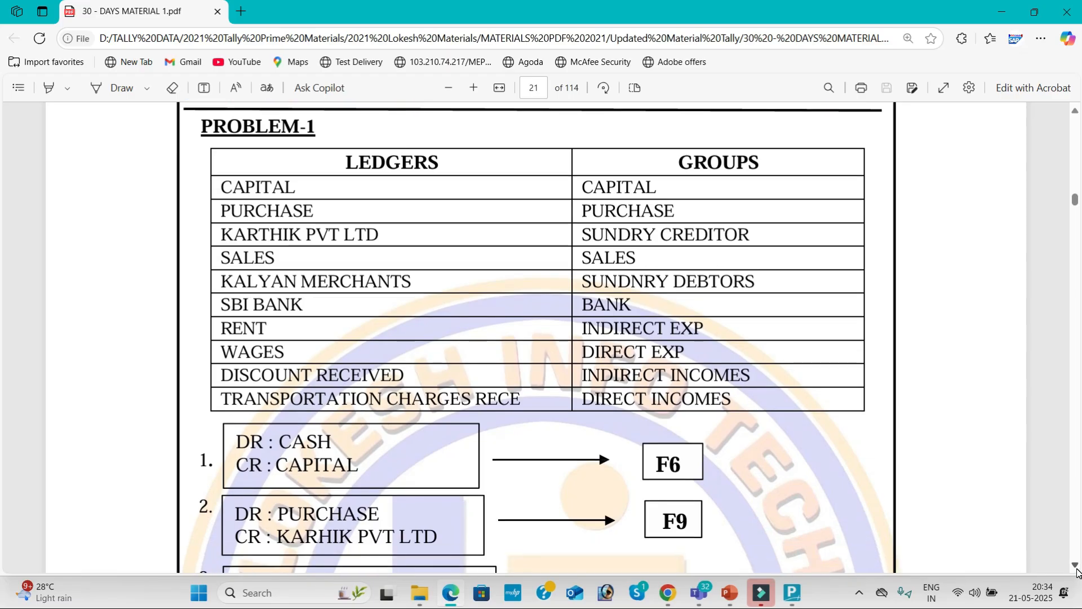
scroll(1078, 572, "down", 4)
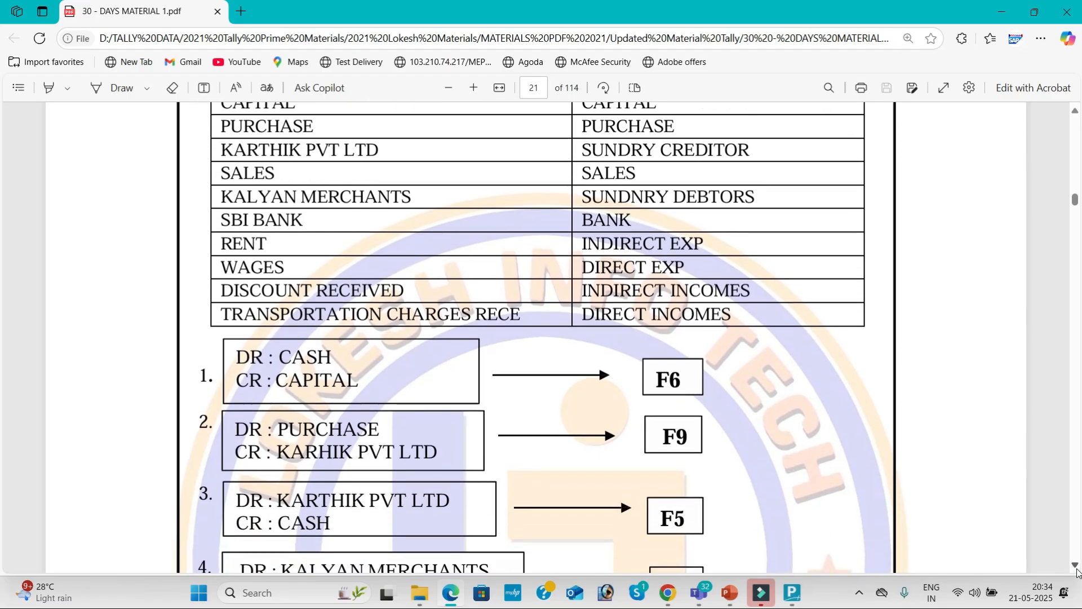
scroll(1077, 573, "down", 5)
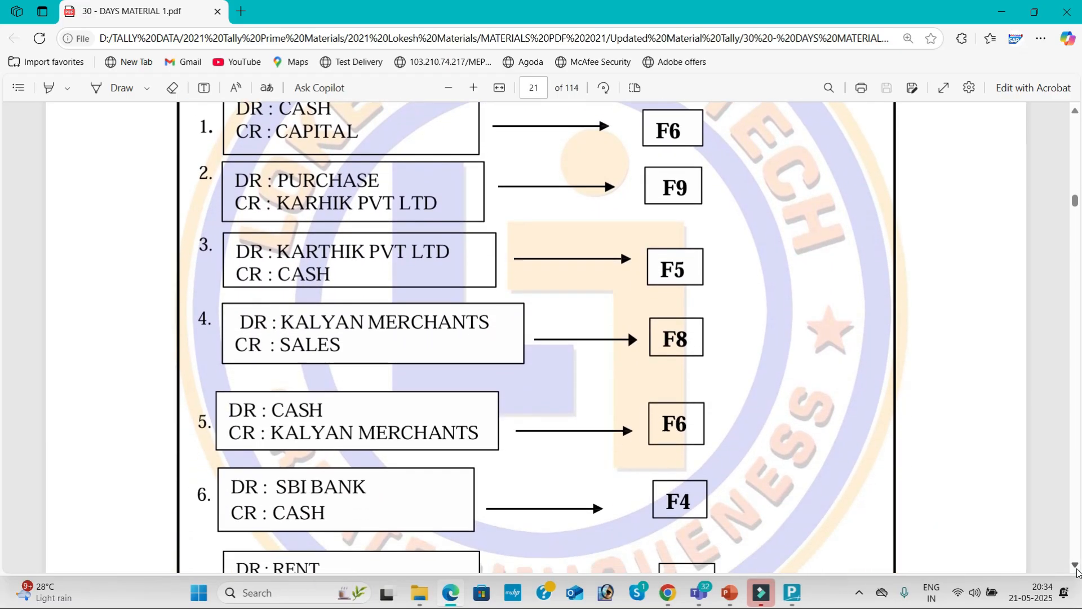
scroll(1077, 572, "down", 3)
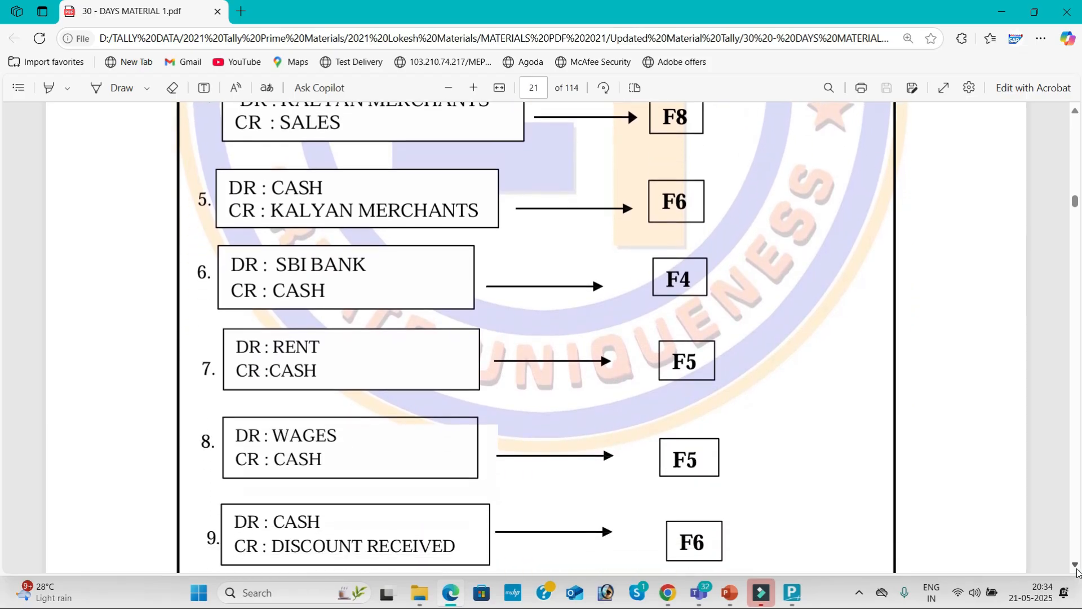
scroll(1077, 573, "down", 9)
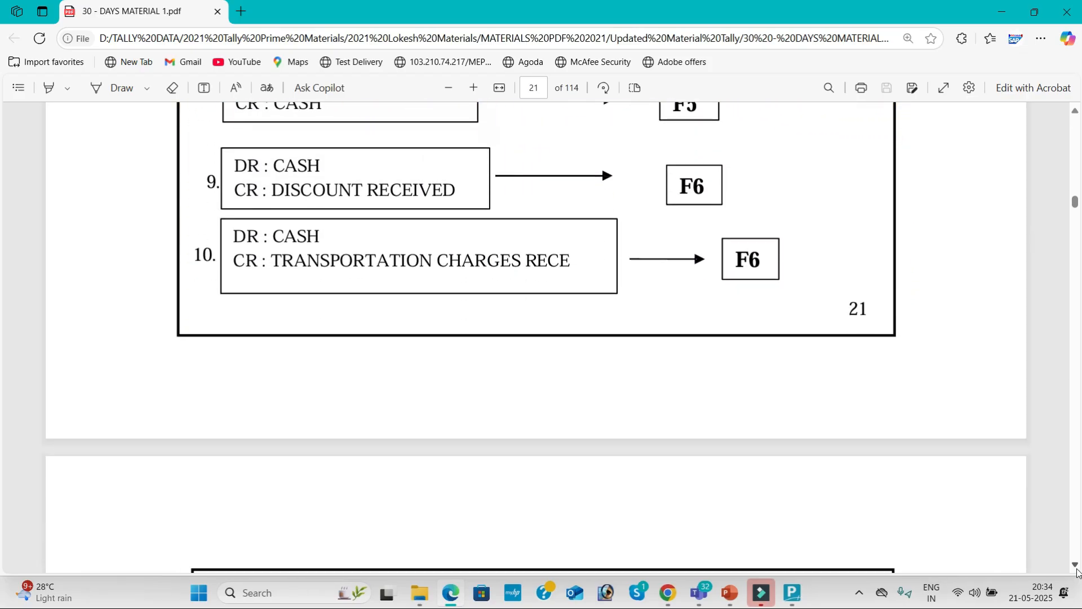
scroll(1078, 572, "down", 11)
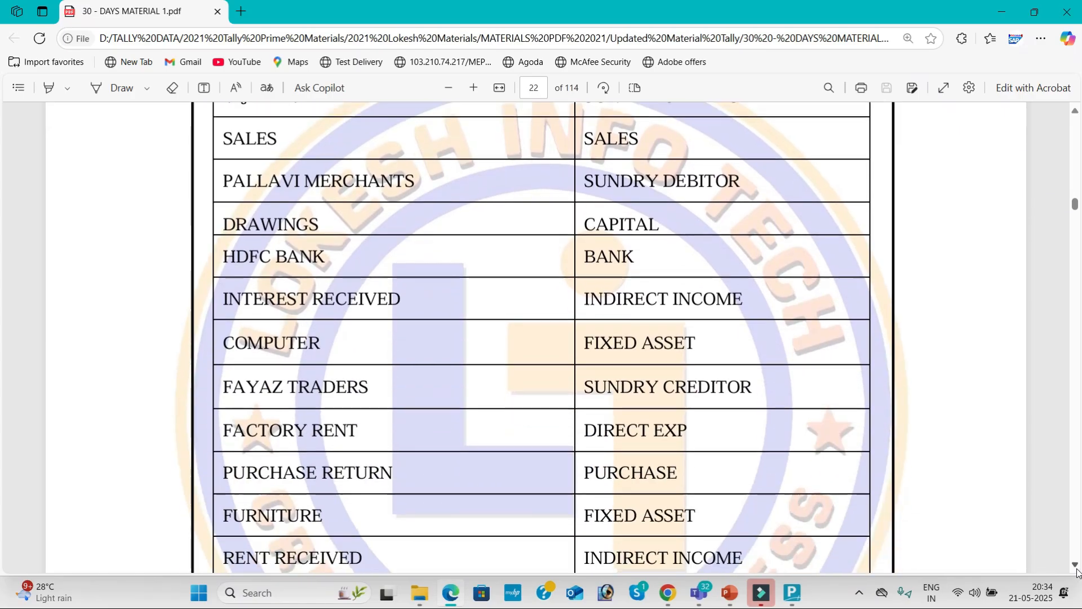
scroll(1078, 572, "down", 11)
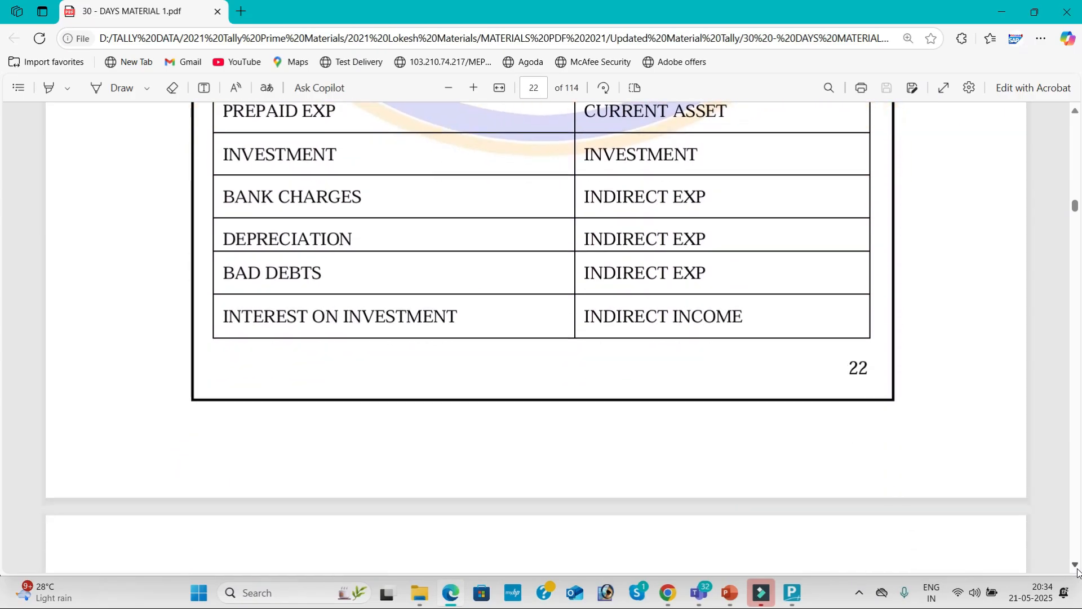
scroll(1077, 572, "down", 15)
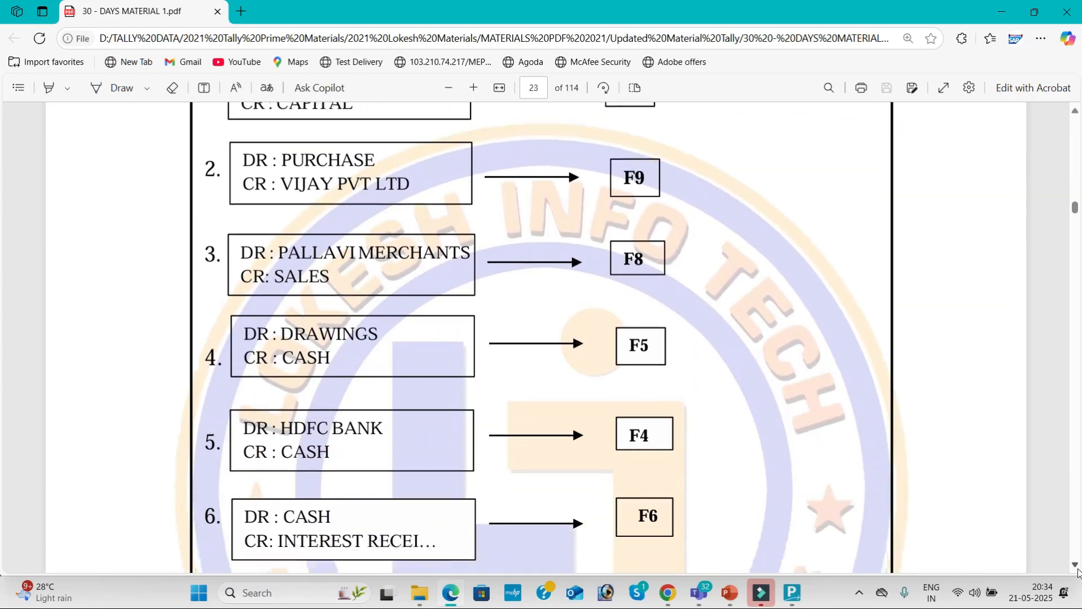
scroll(1078, 573, "down", 15)
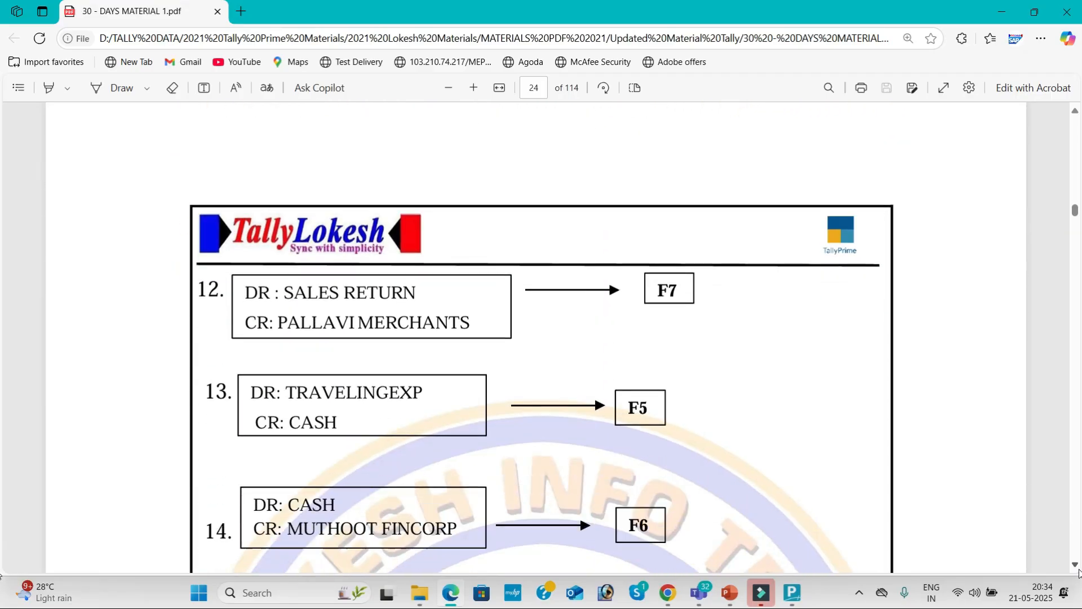
scroll(1077, 572, "down", 1)
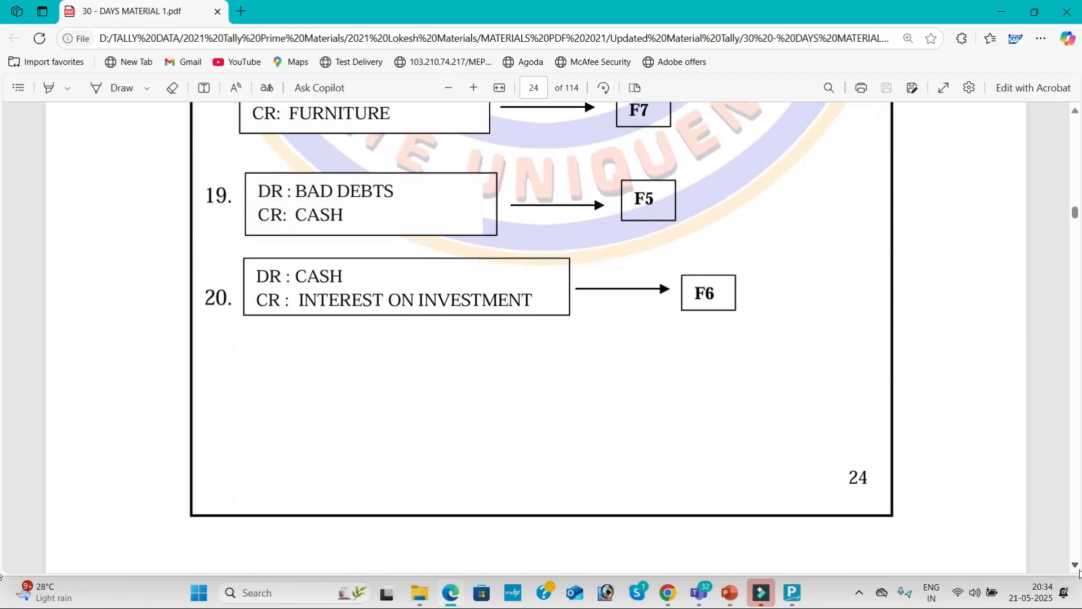
key("alt+Tab")
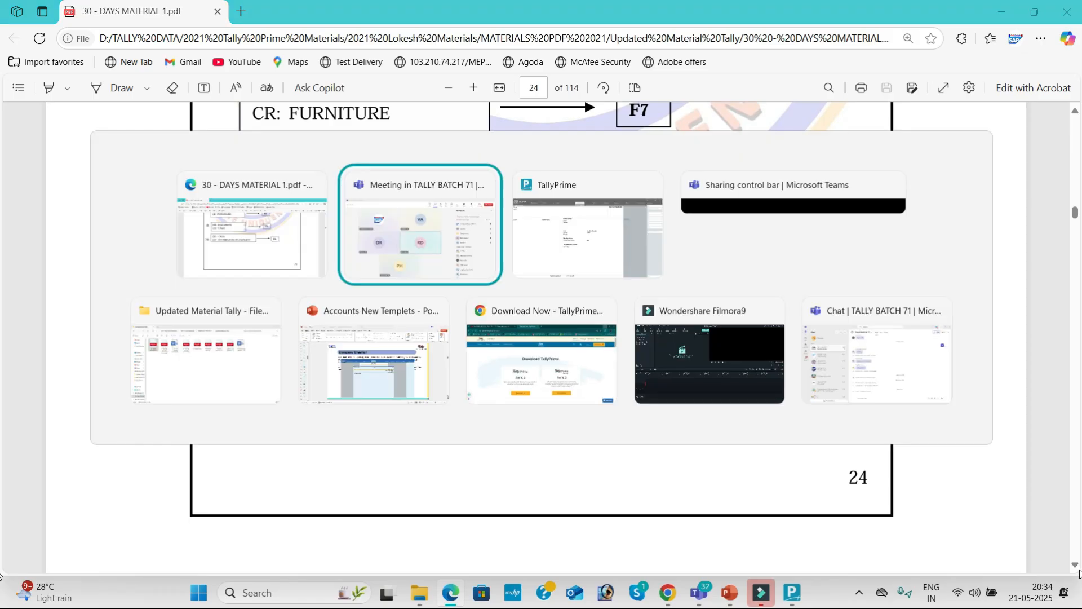